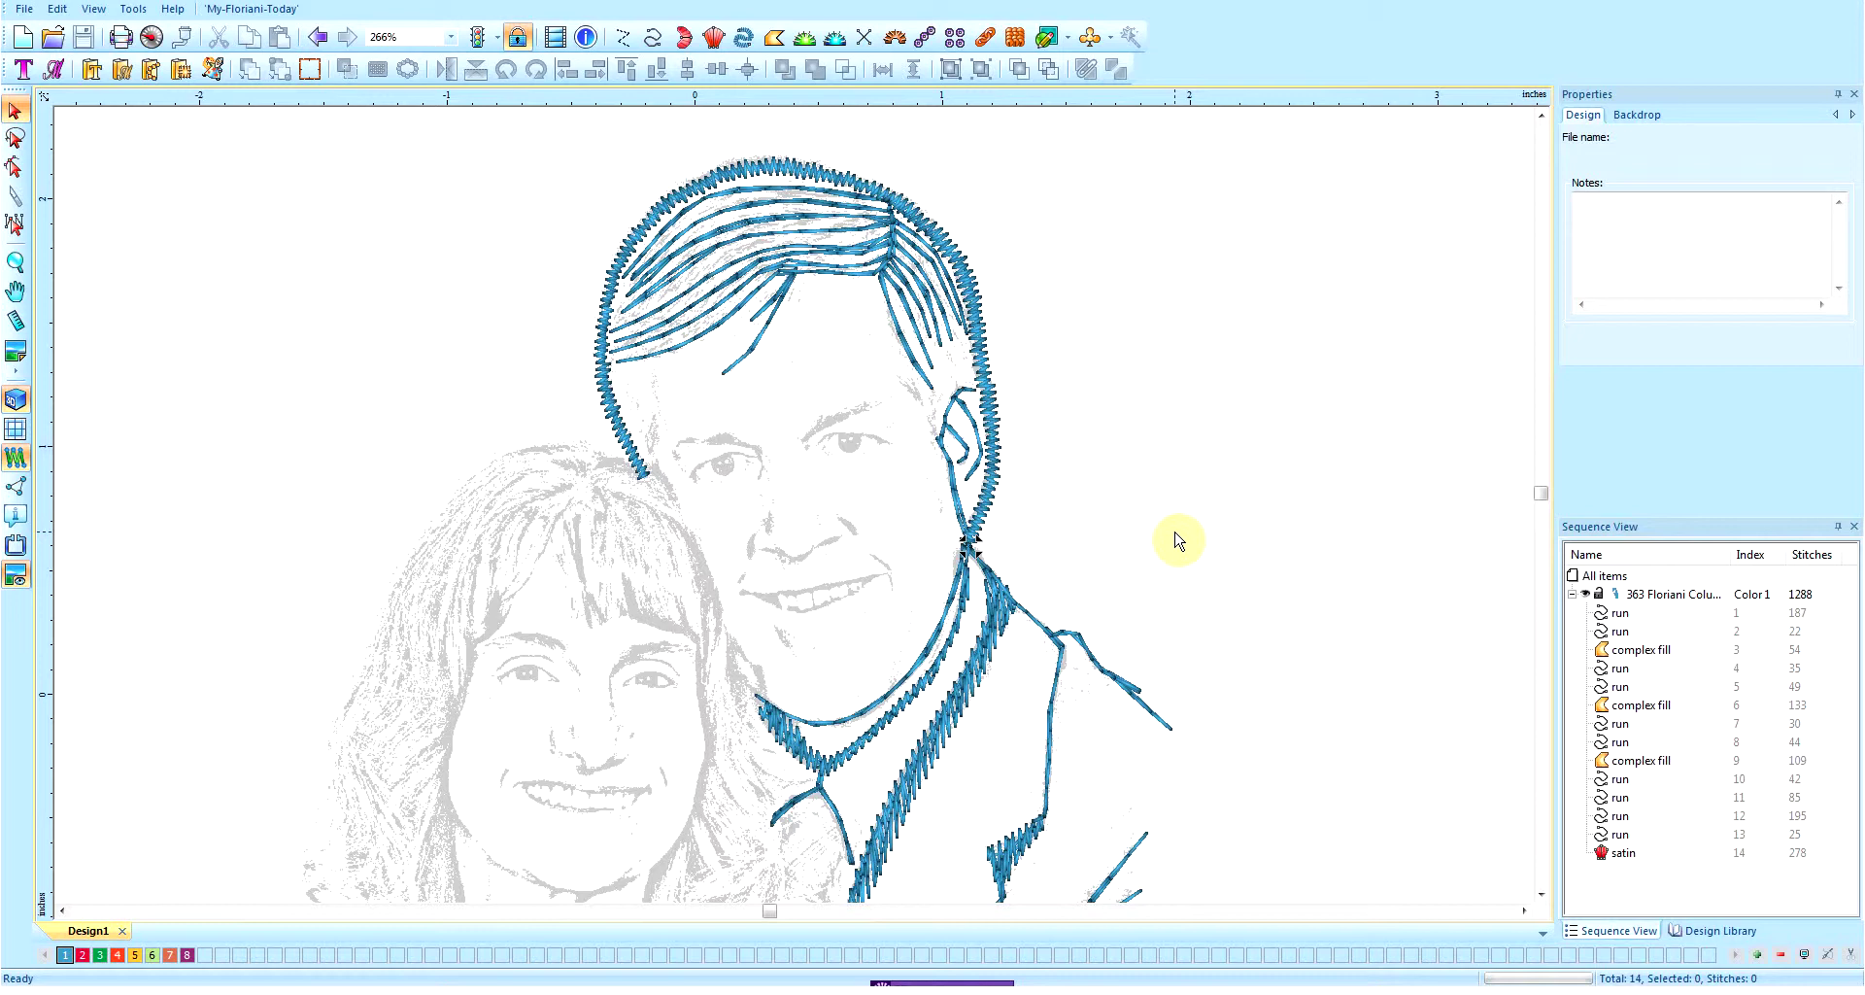
- Change the design's thread colour to Floriani 485 Gray
scroll(811, 449, up, 1)
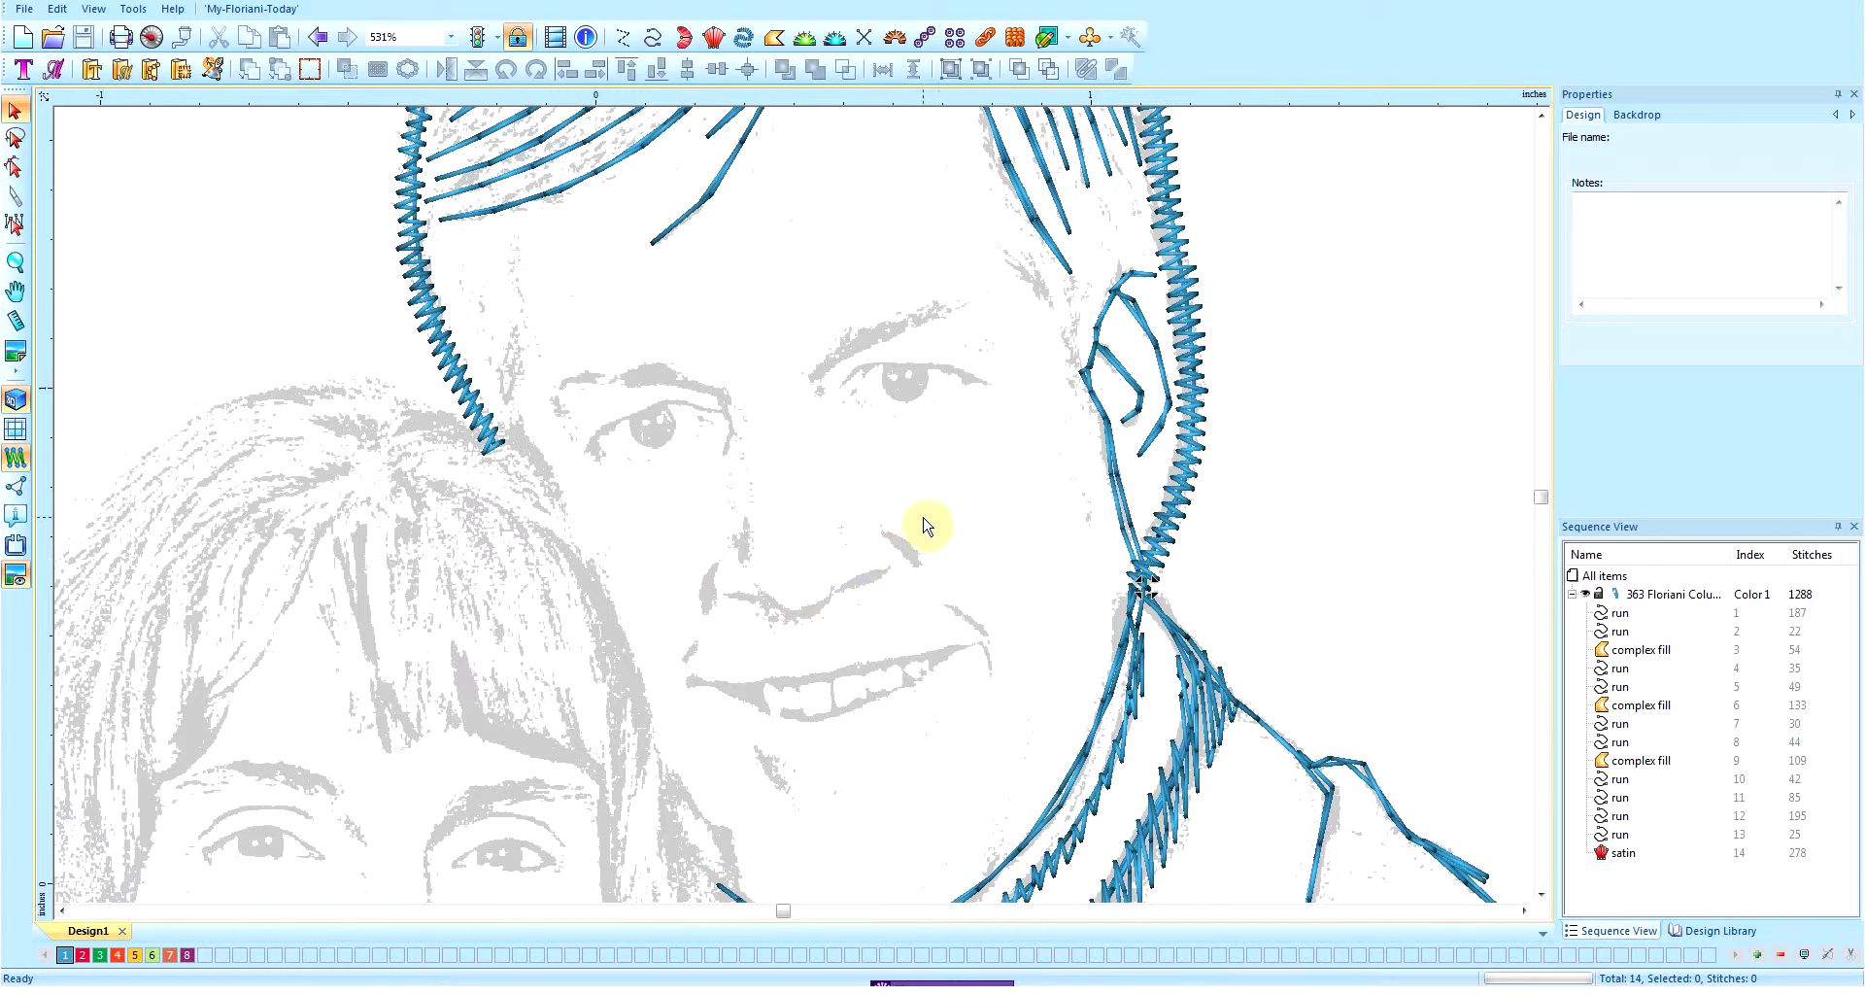
scroll(952, 515, down, 1)
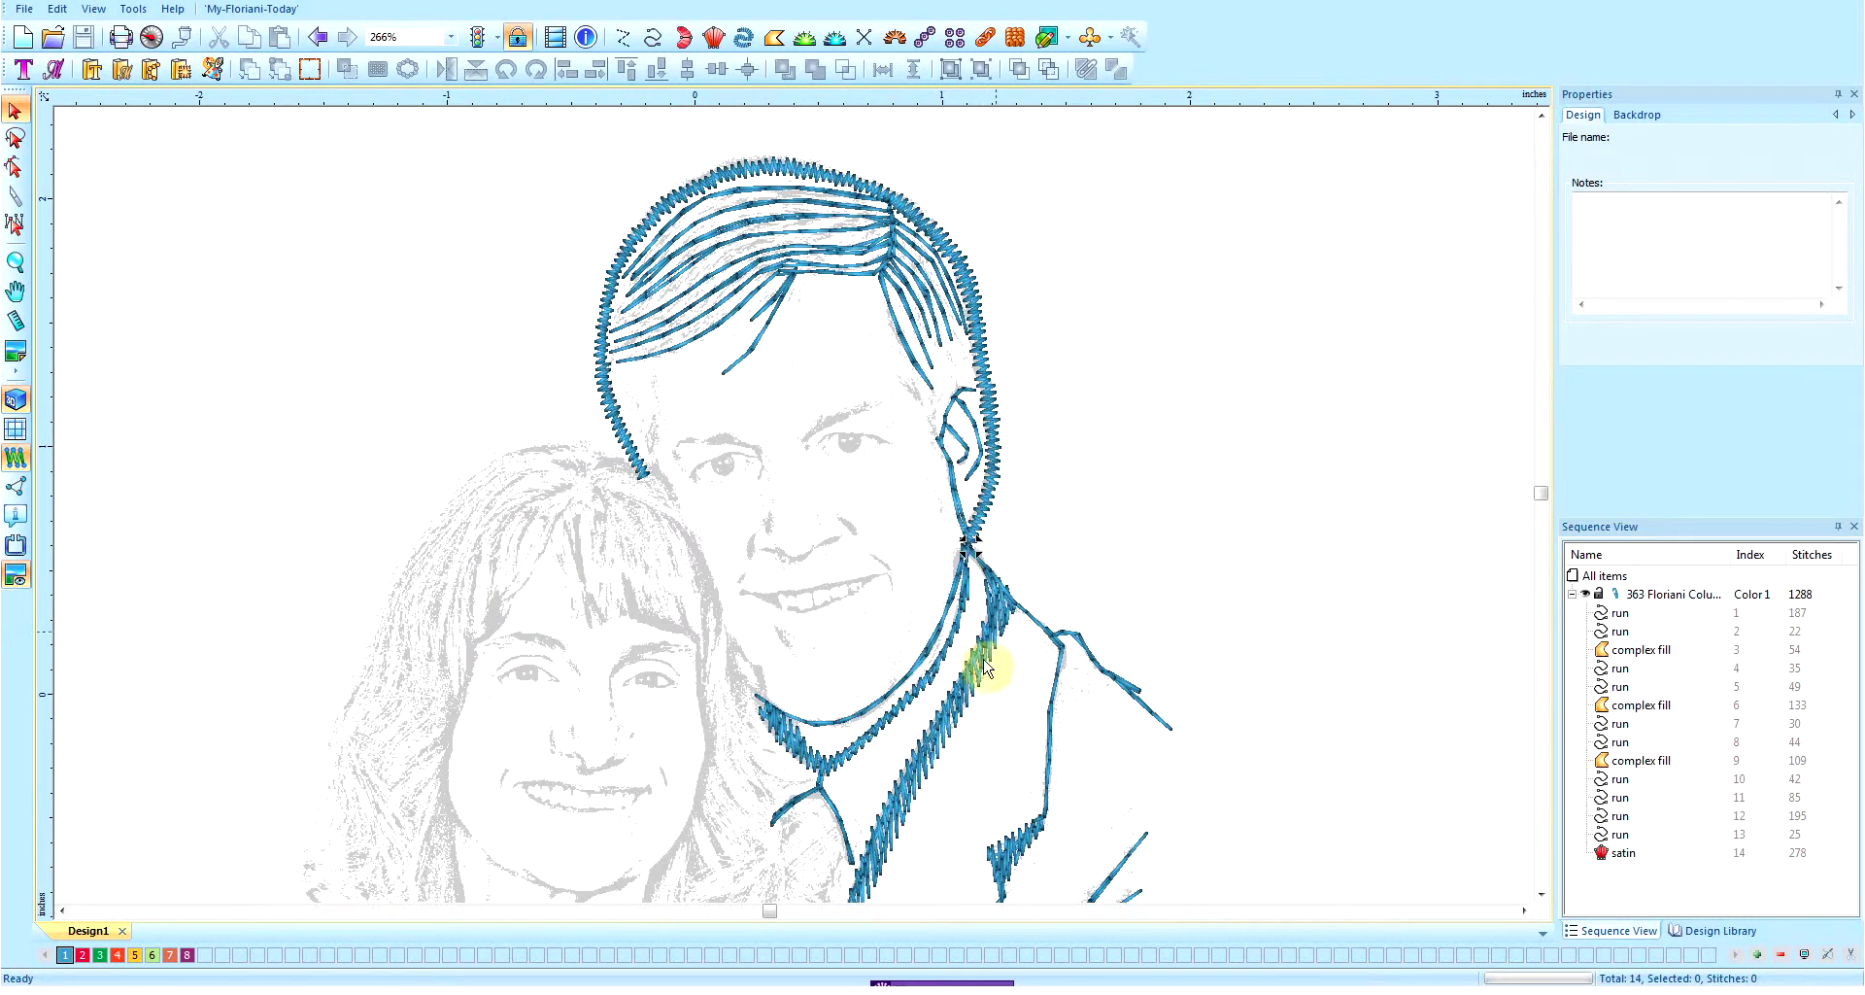
double_click(64, 955)
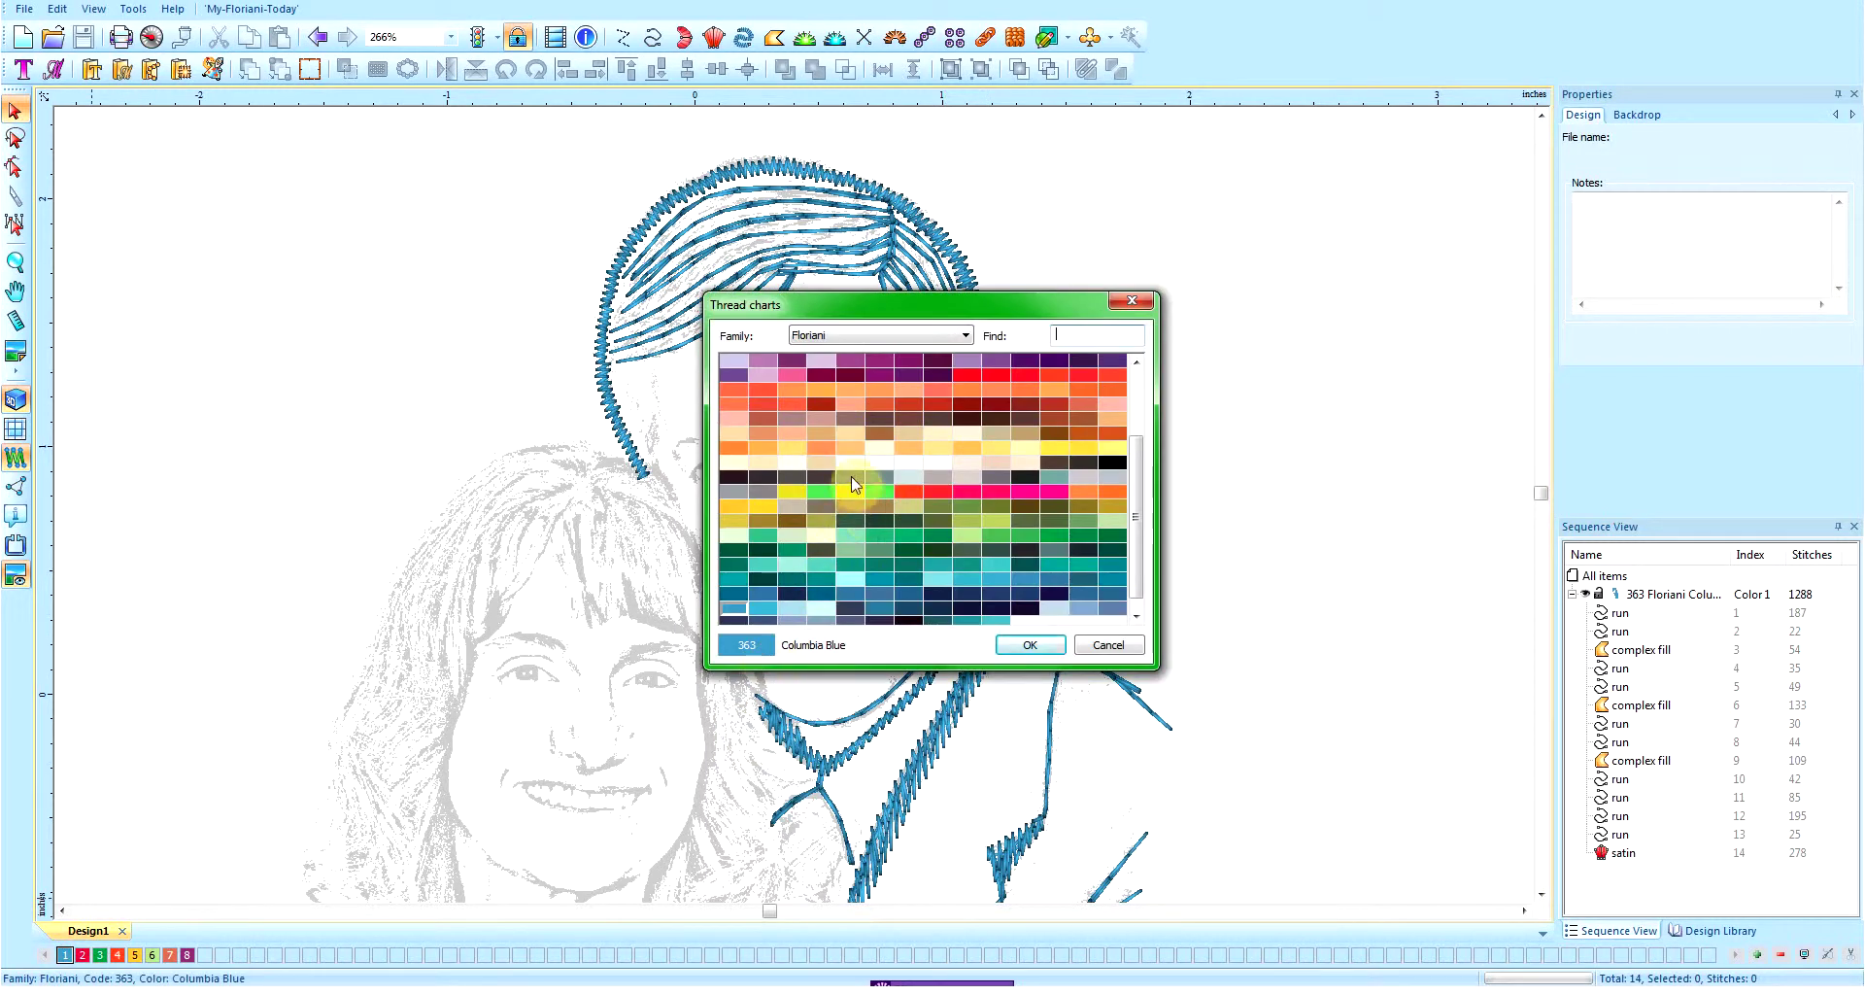
click(851, 482)
click(1029, 644)
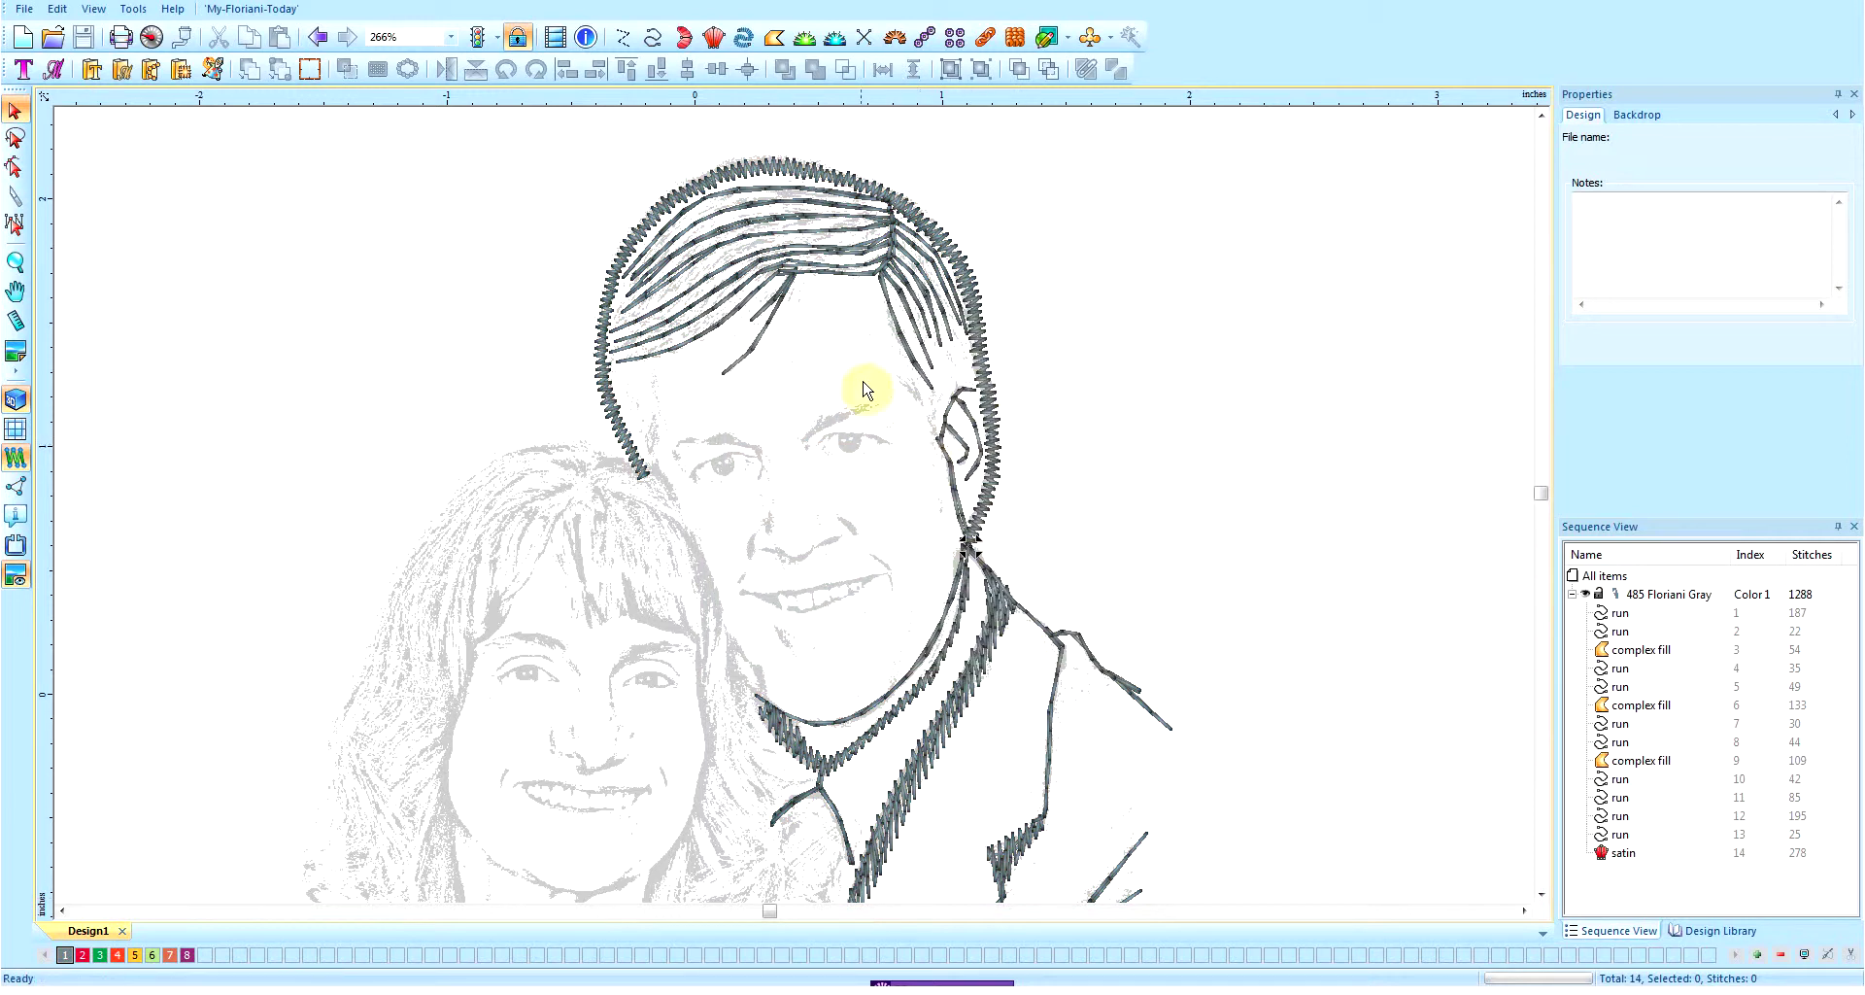
key(b)
key(b)
key(b)
key(b)
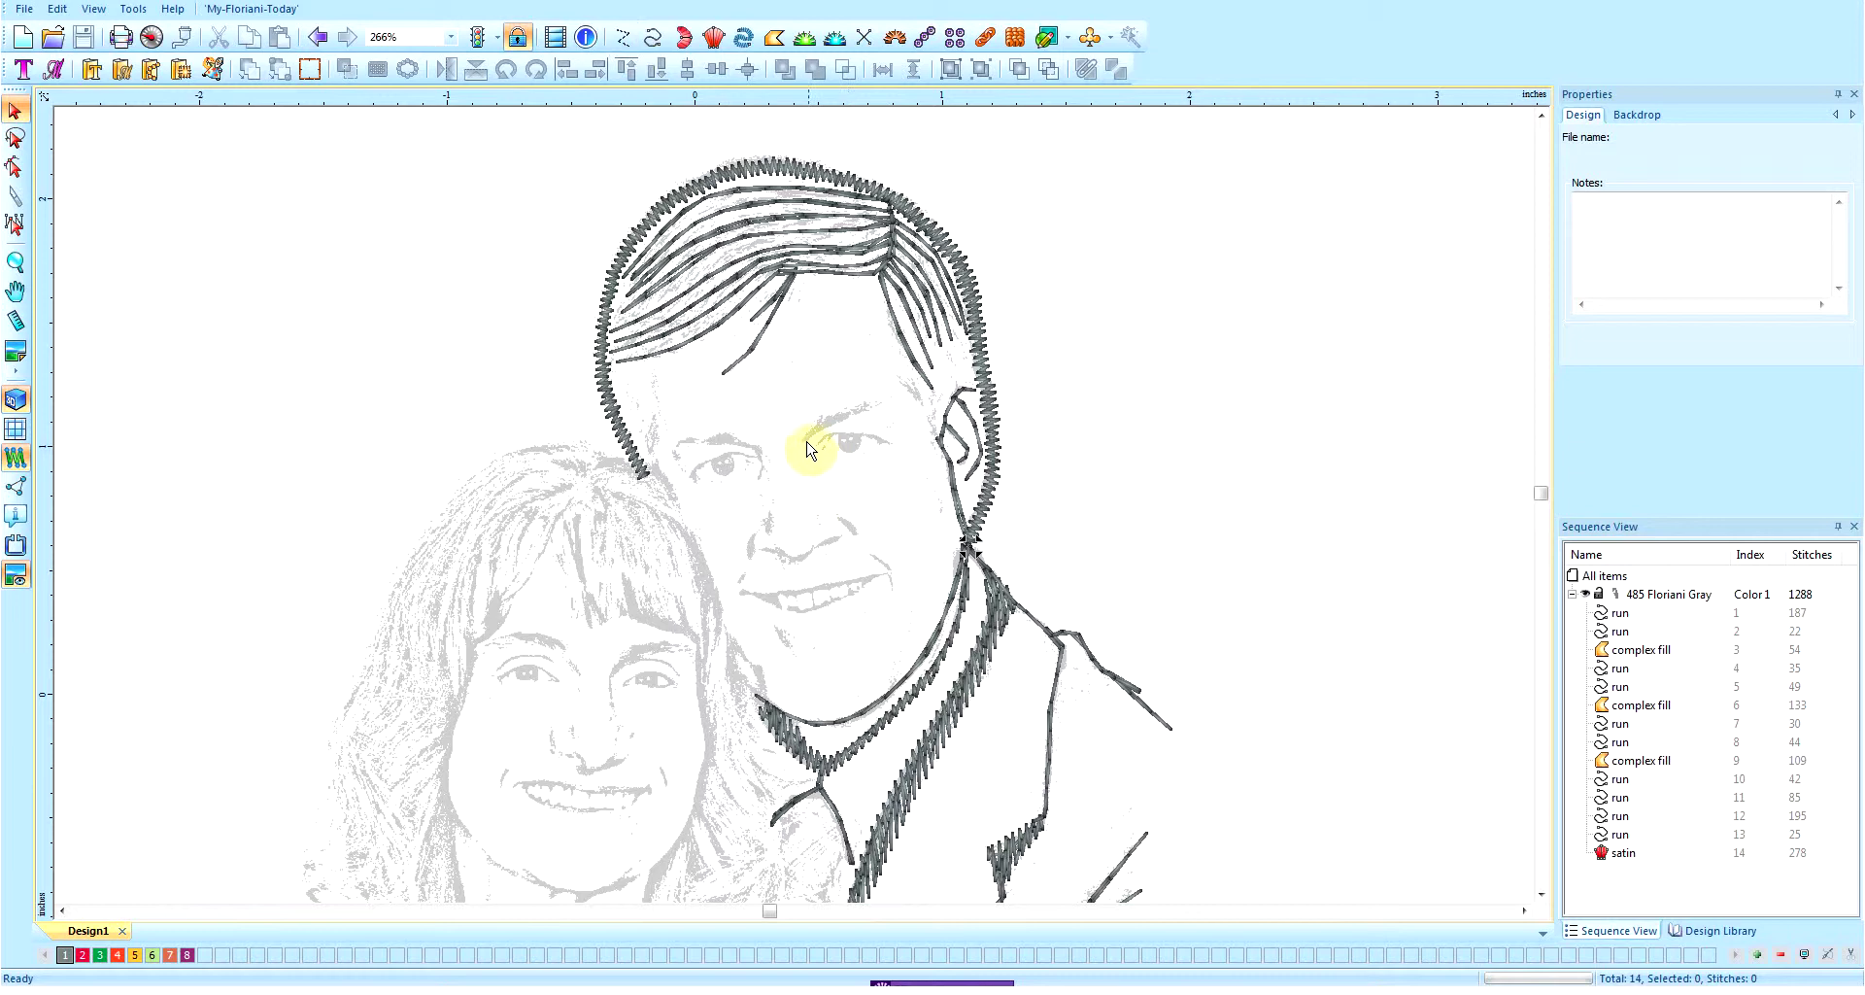
- Place a manual stitch about 0.77 in long from the base of the man's ear outline to the inner end of his nearer eyebrow
click(619, 45)
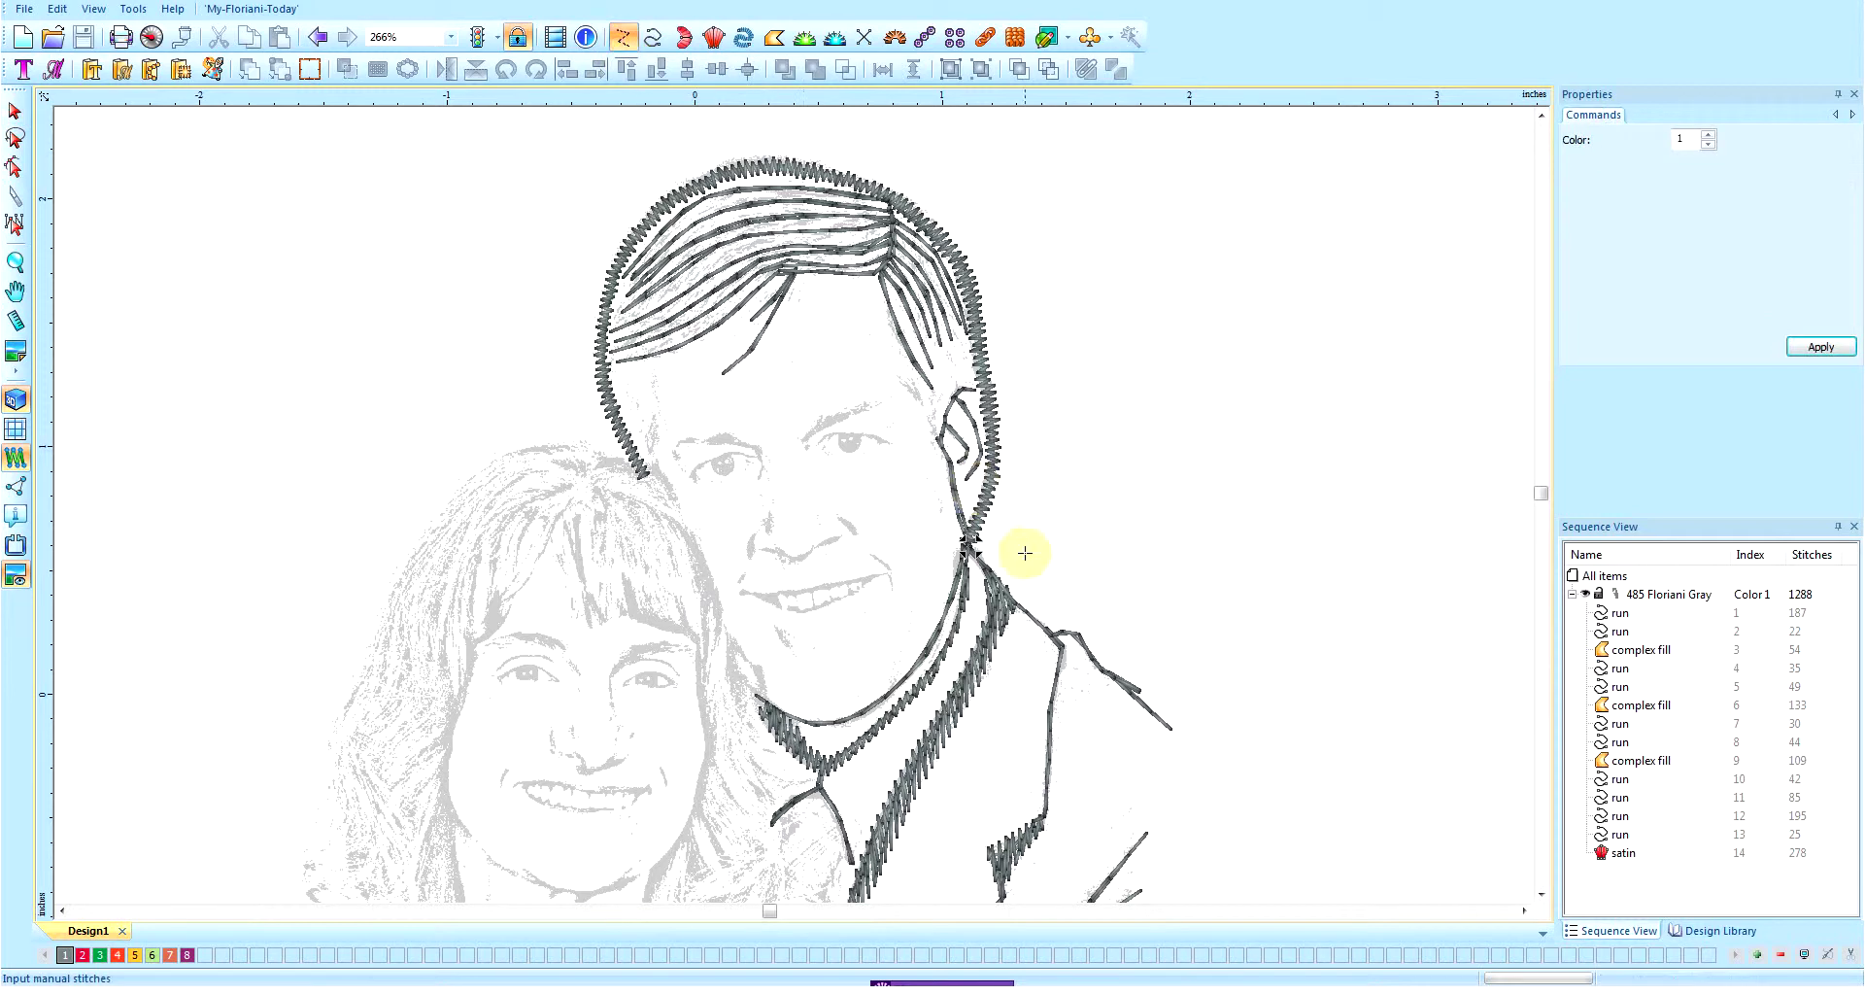
click(968, 546)
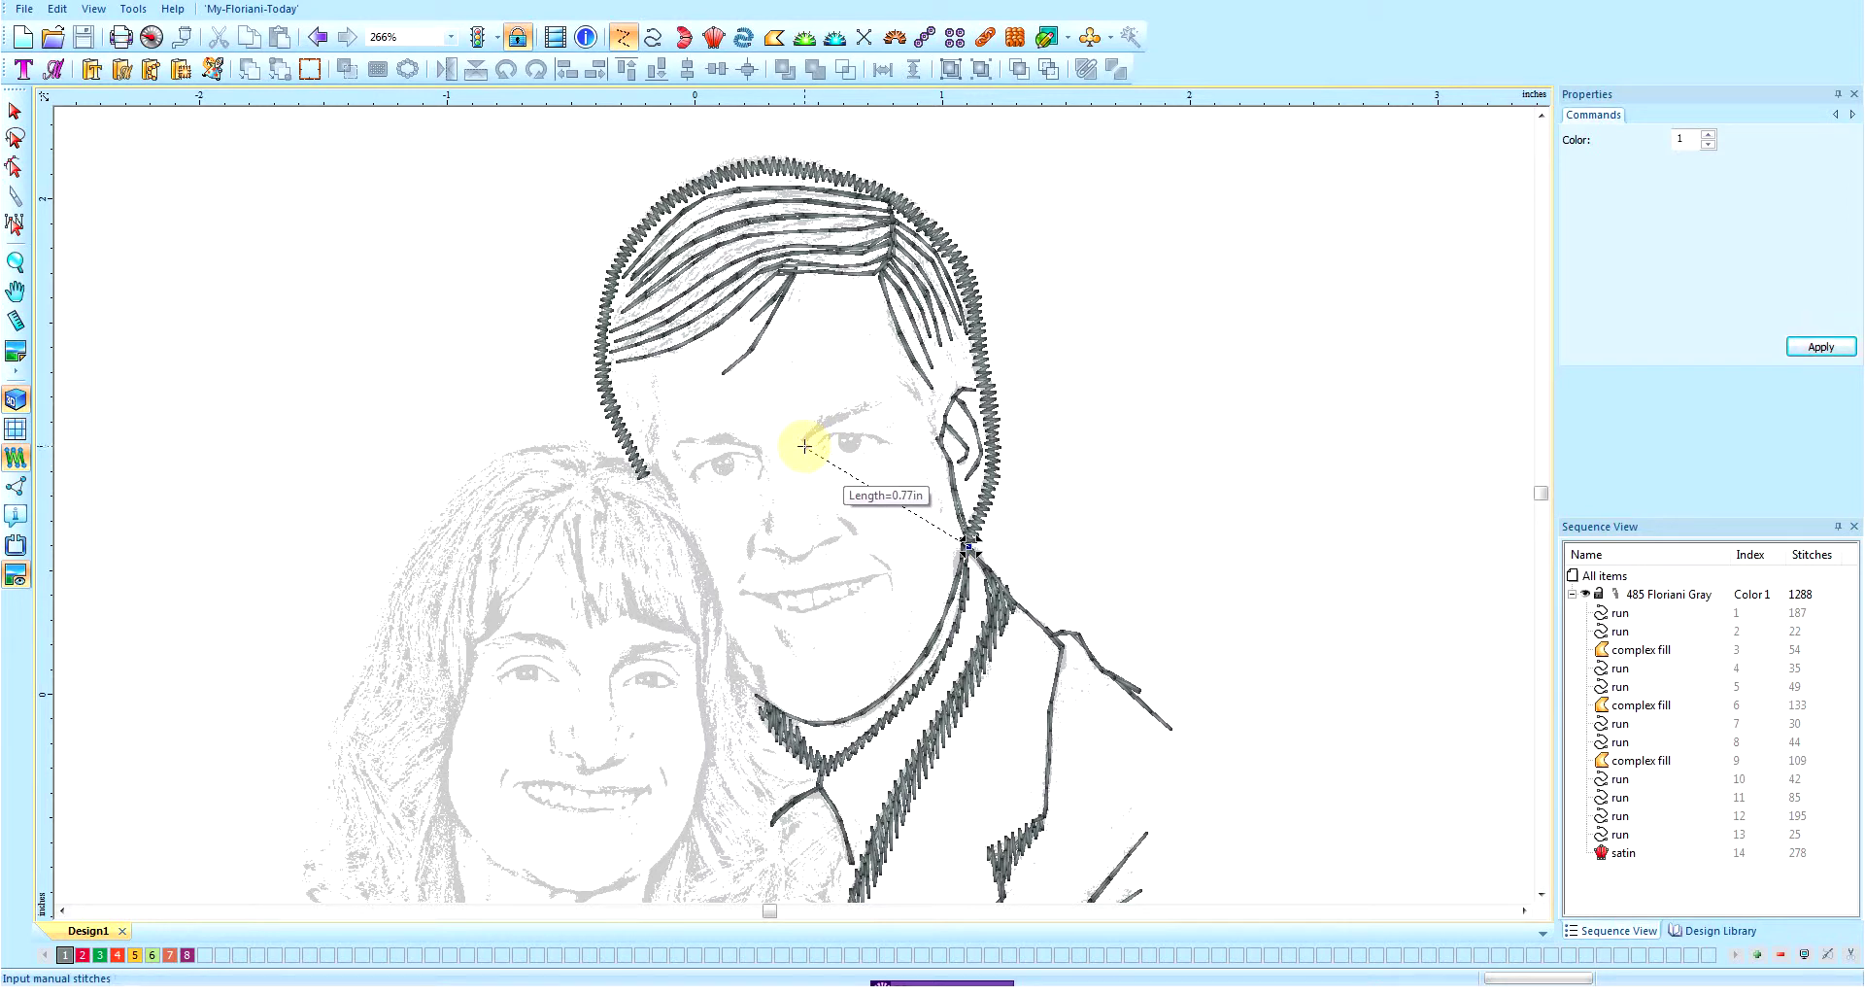
click(804, 444)
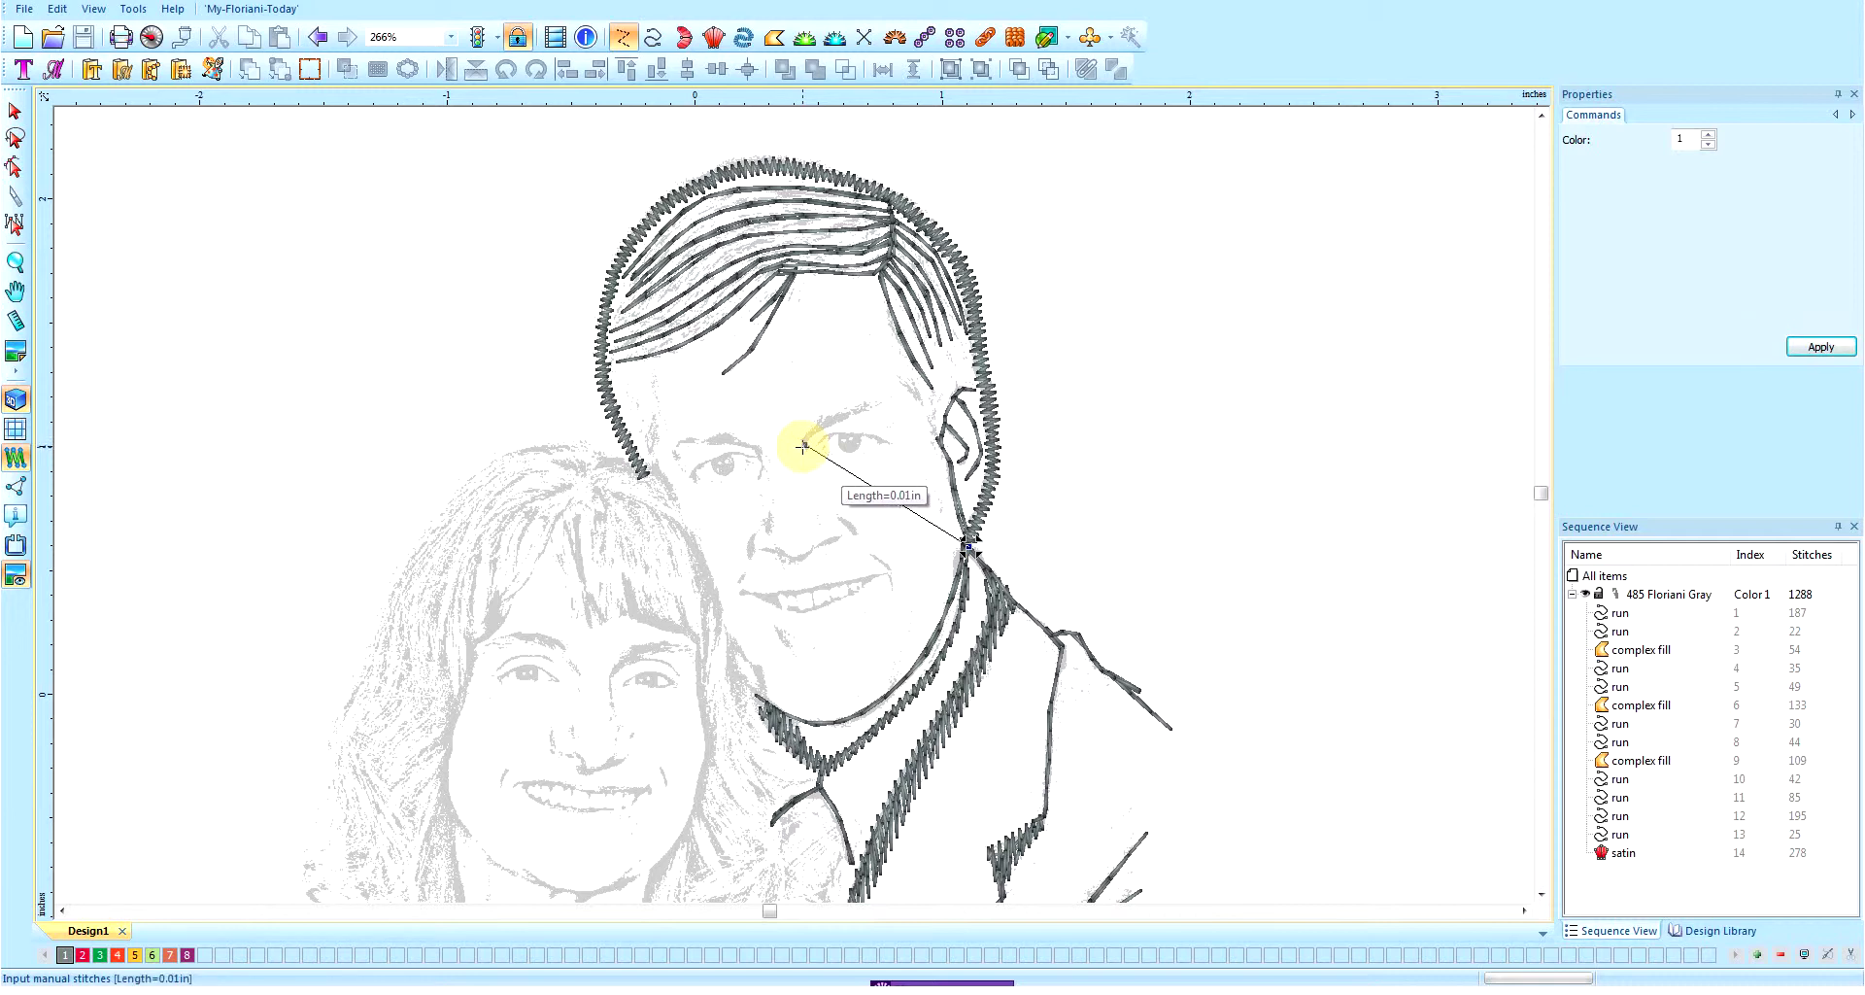
right_click(799, 452)
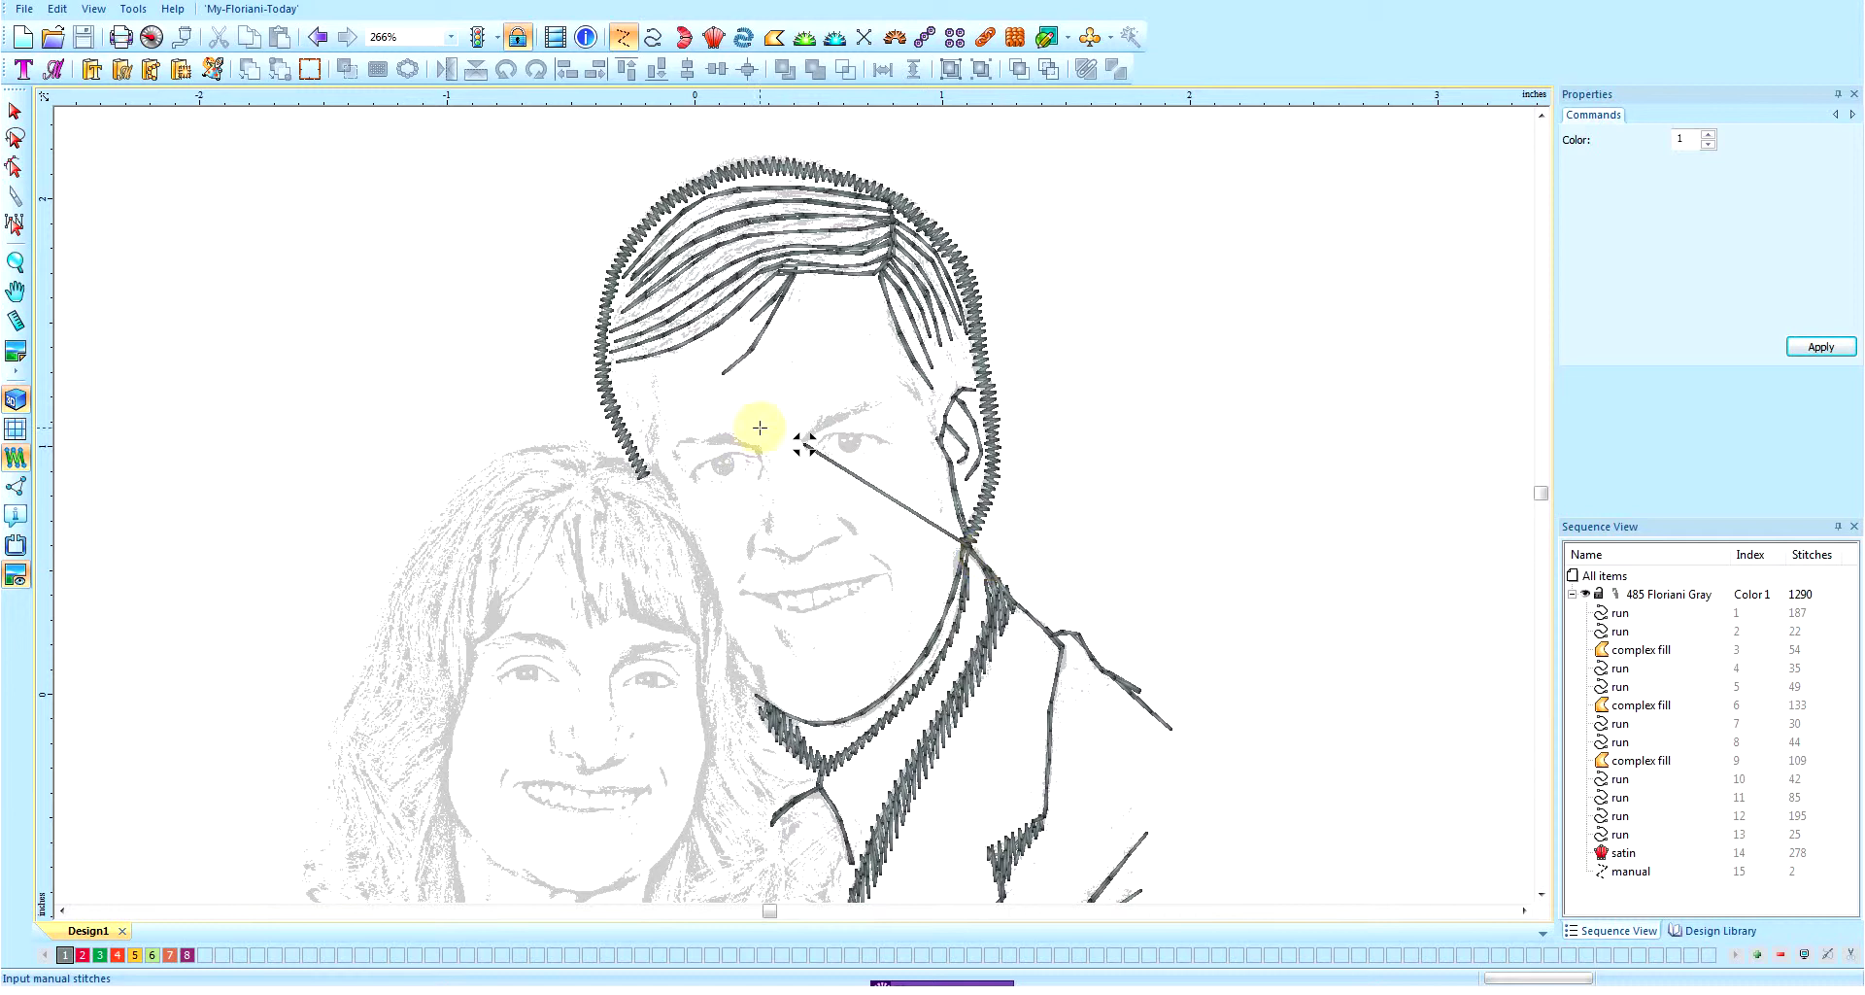
- Set the end command of the new manual connecting stitch to trim and apply it
click(14, 110)
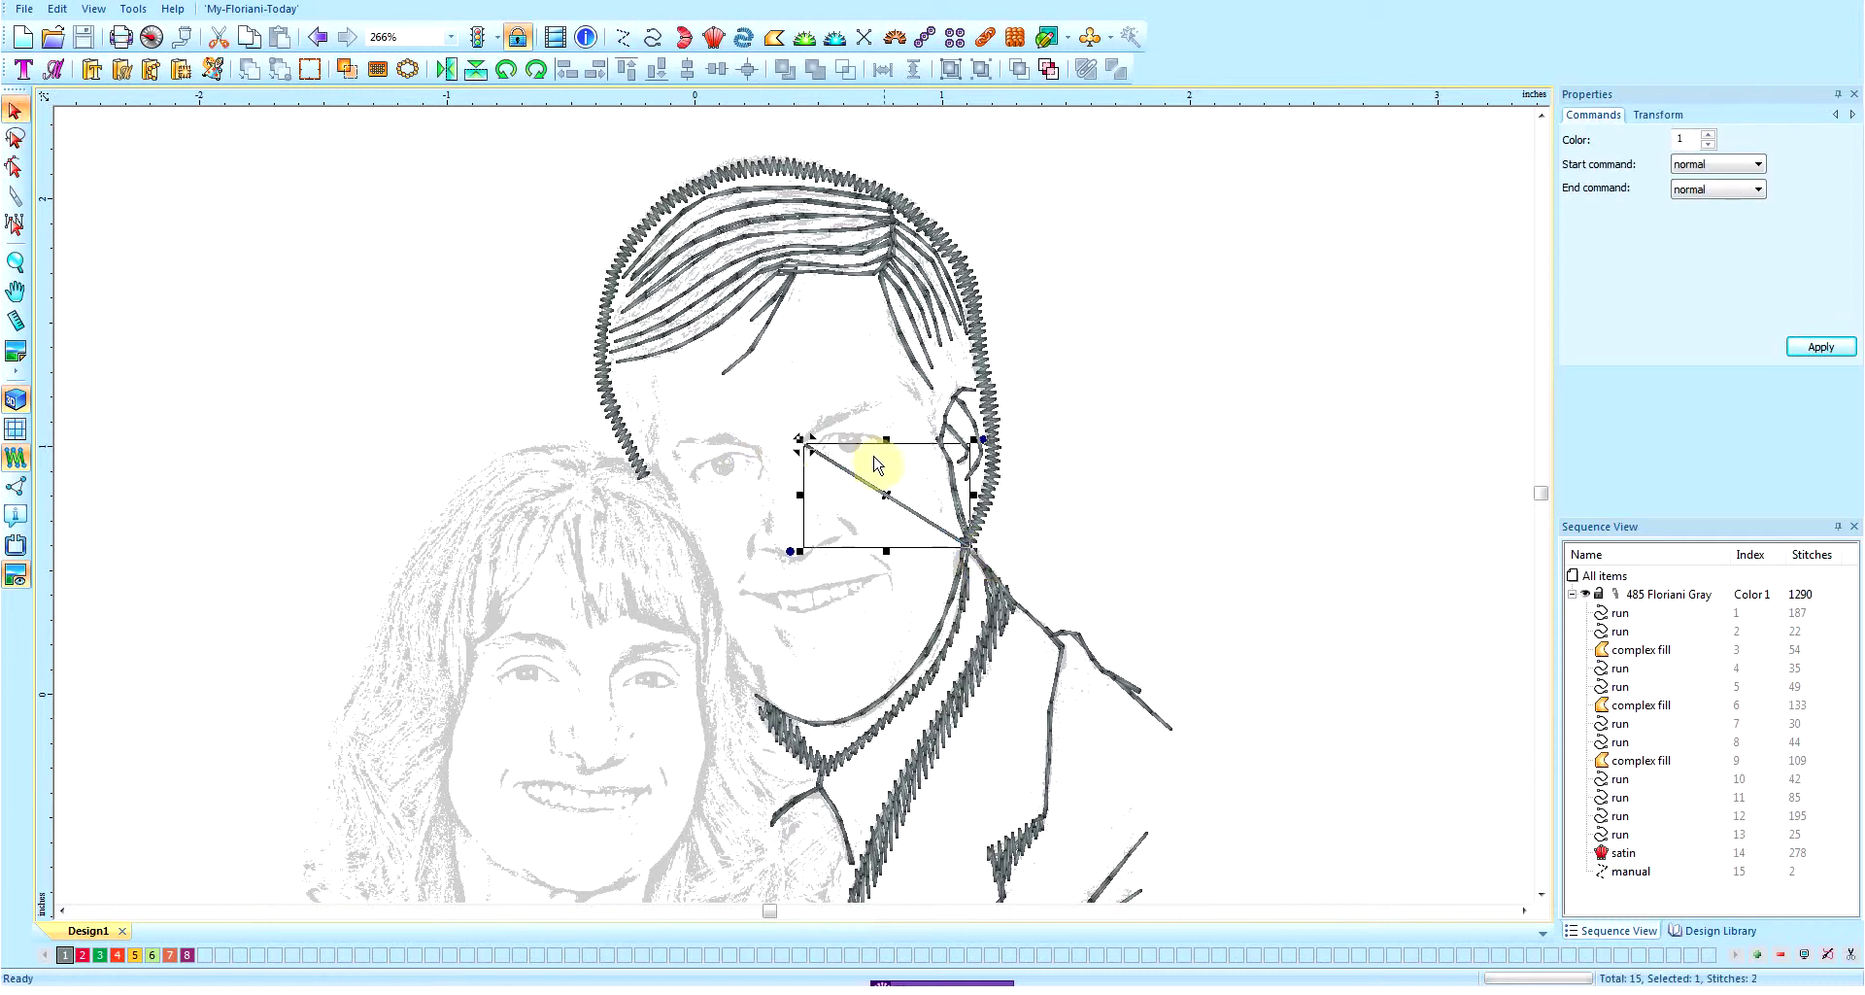
click(1760, 189)
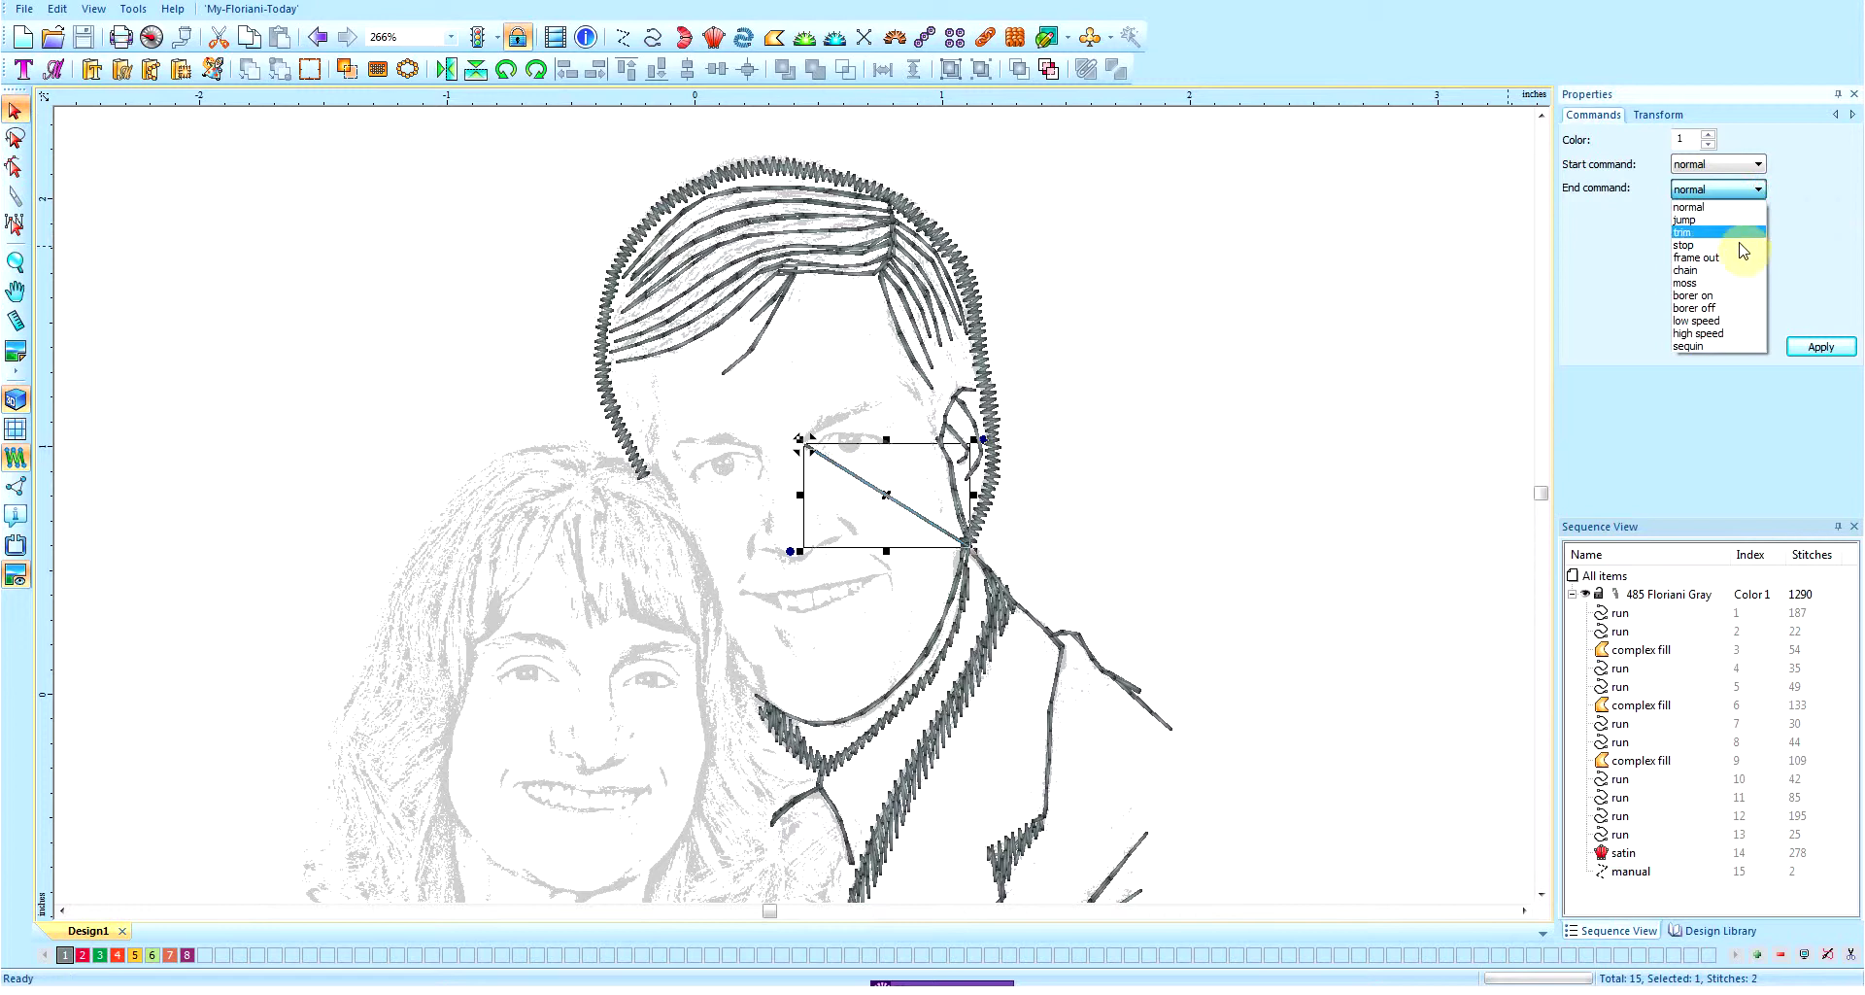
click(1688, 234)
click(1821, 347)
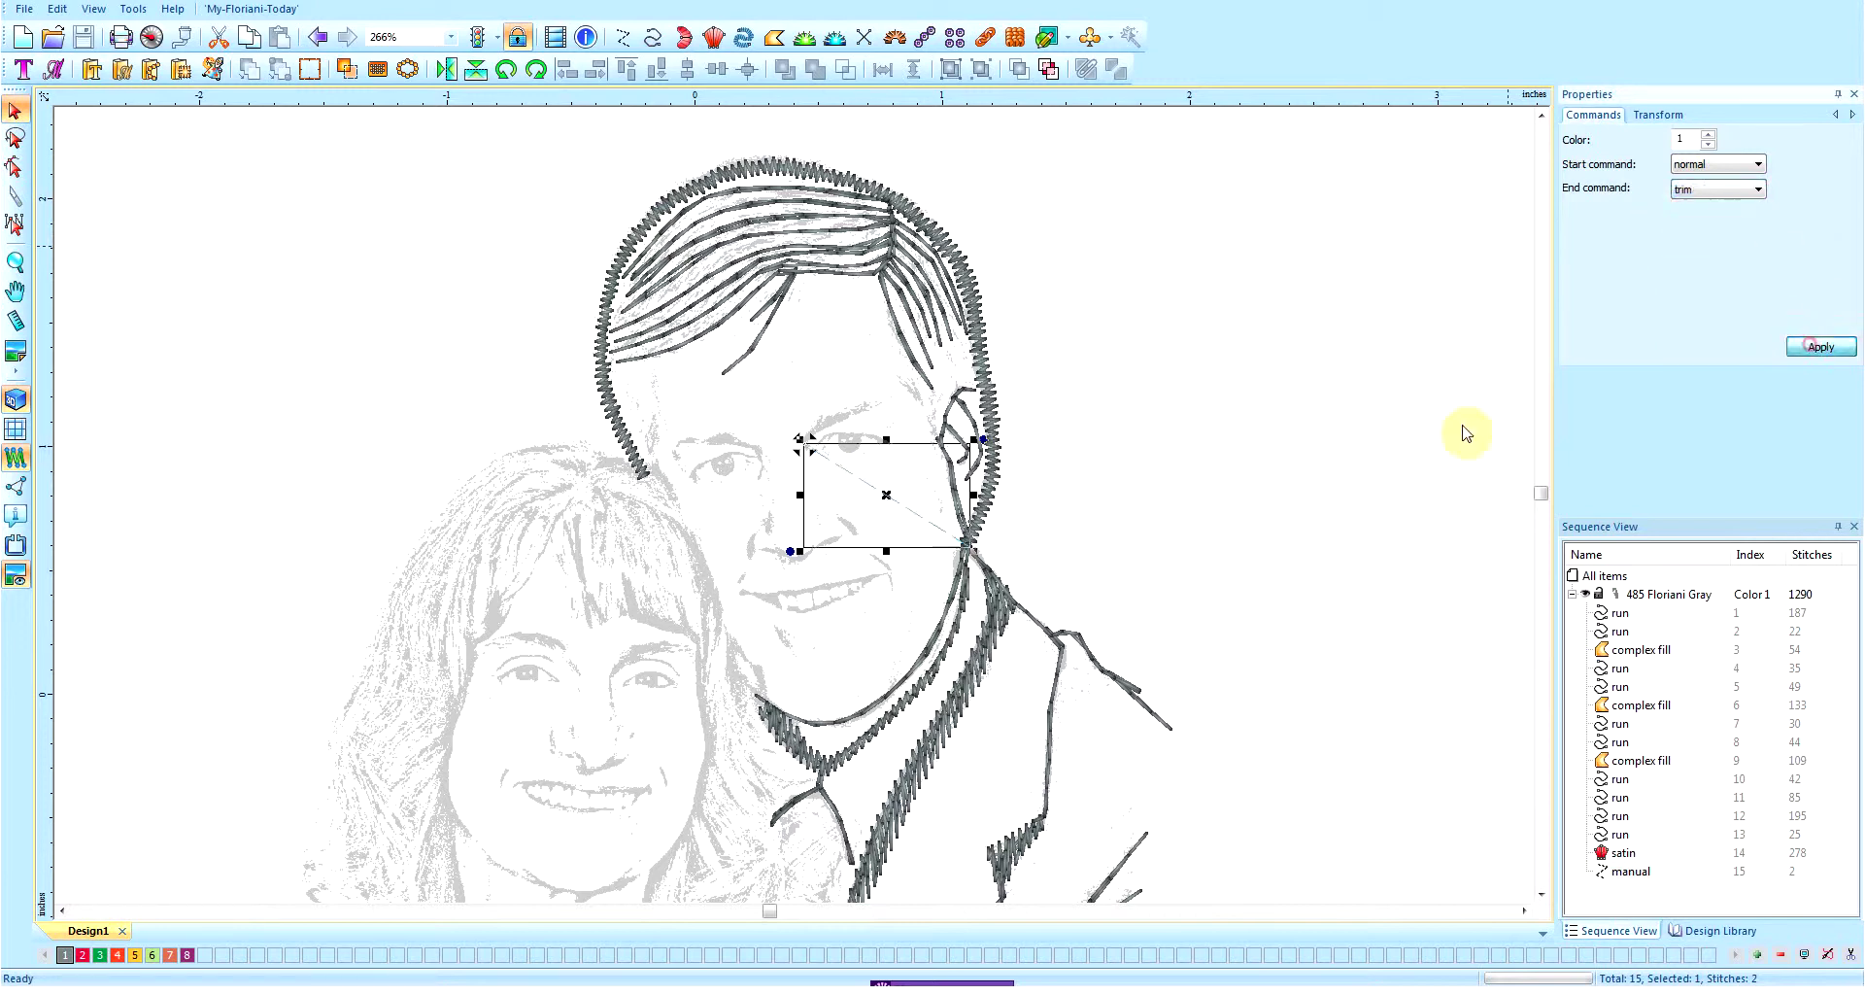
click(1320, 471)
- Digitize a run stitch along the man's eyebrow nearer the visible ear, from its inner end to its outer tip
scroll(787, 476, up, 2)
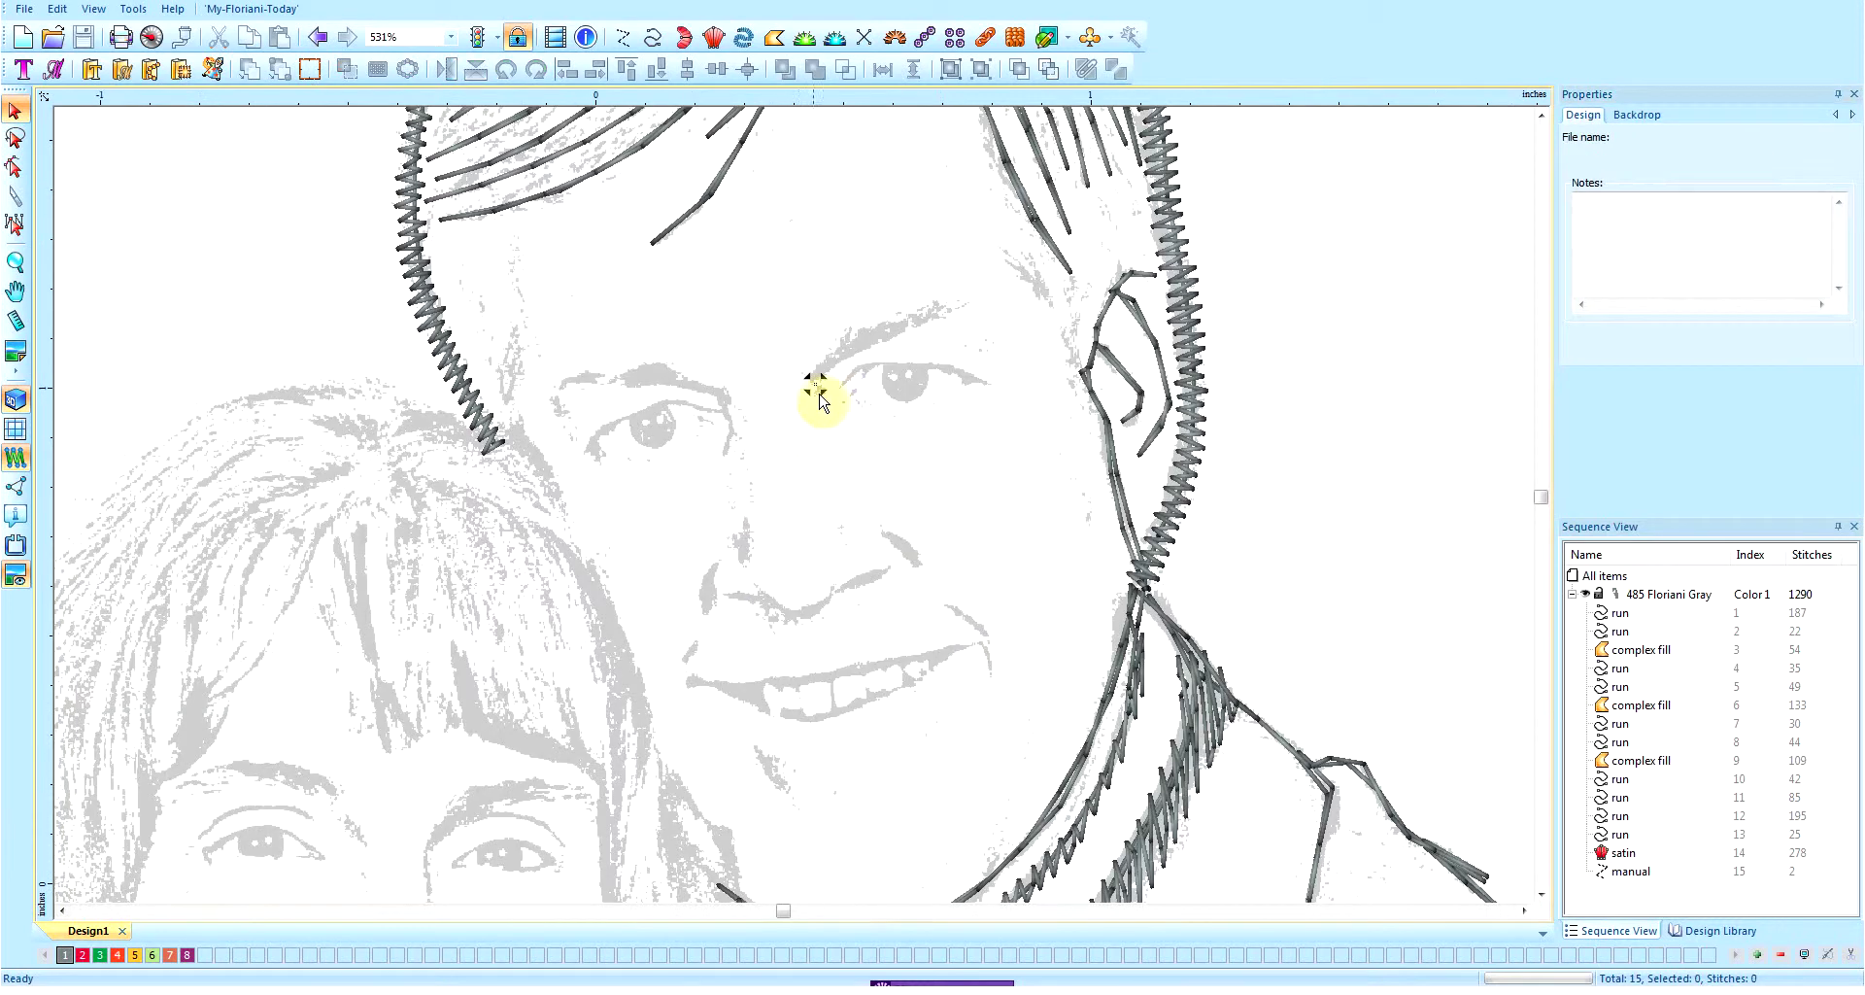
click(1543, 116)
click(1542, 116)
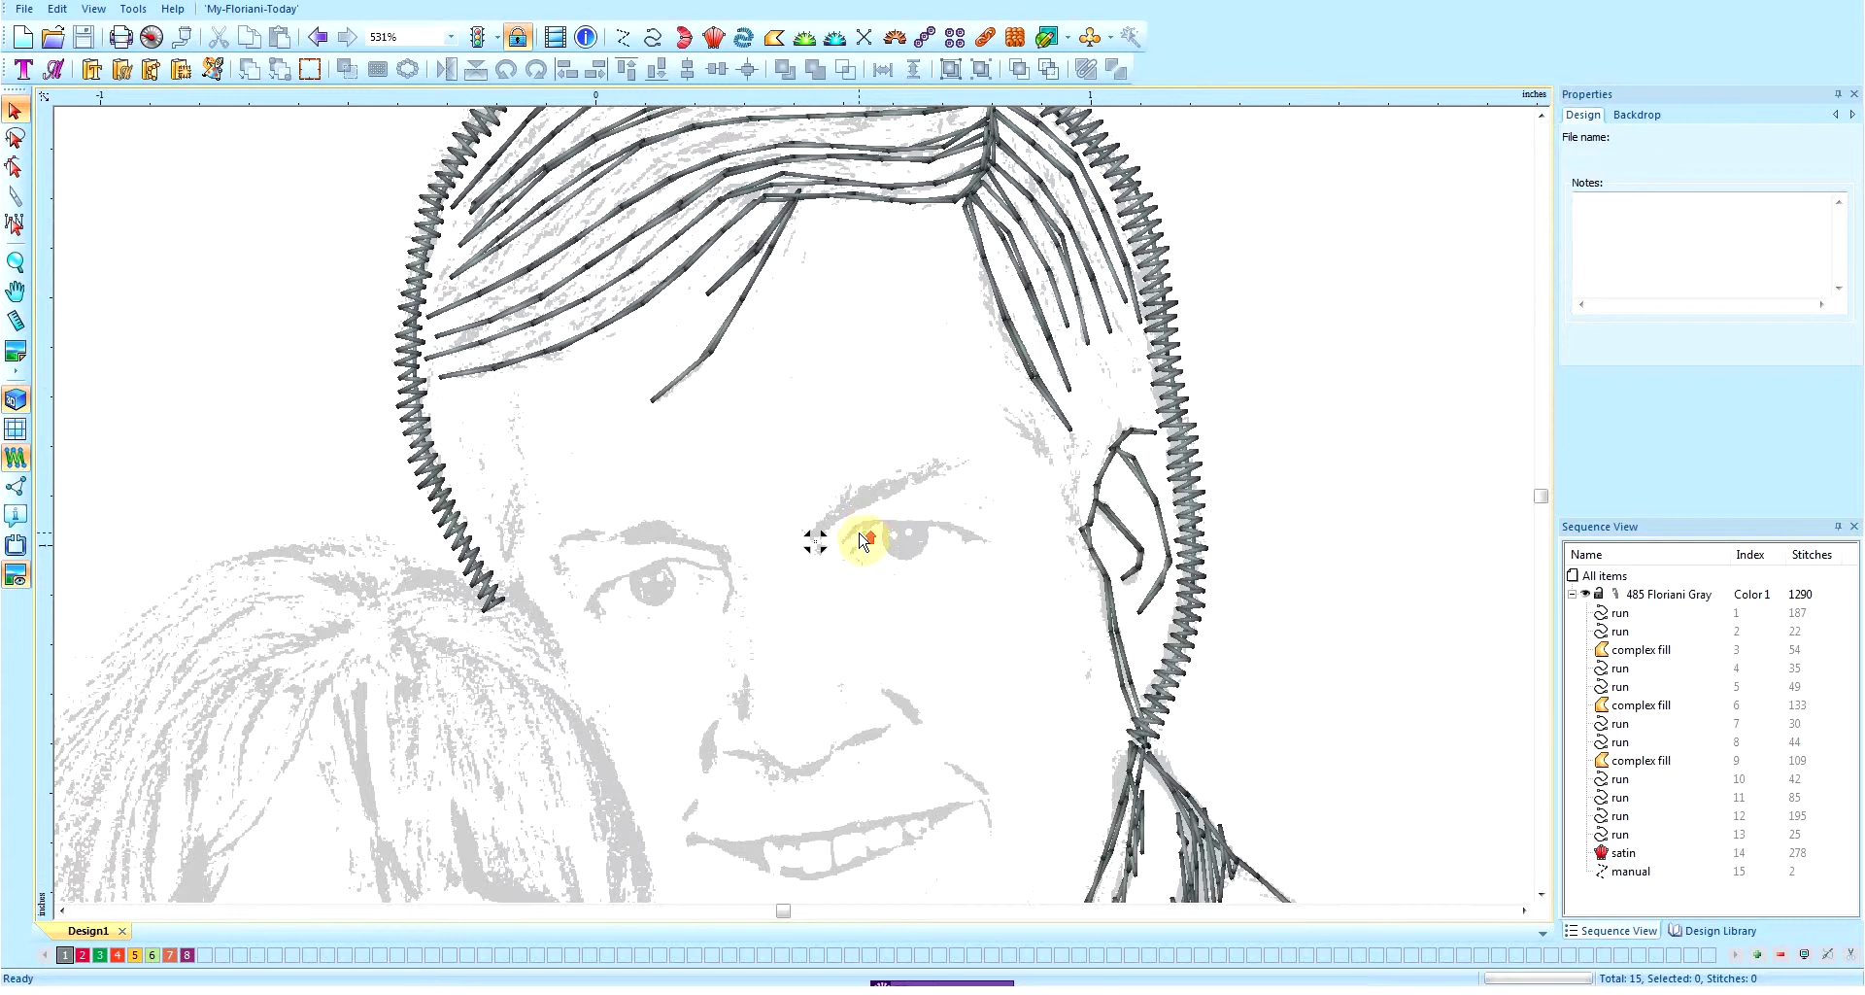
scroll(862, 539, up, 2)
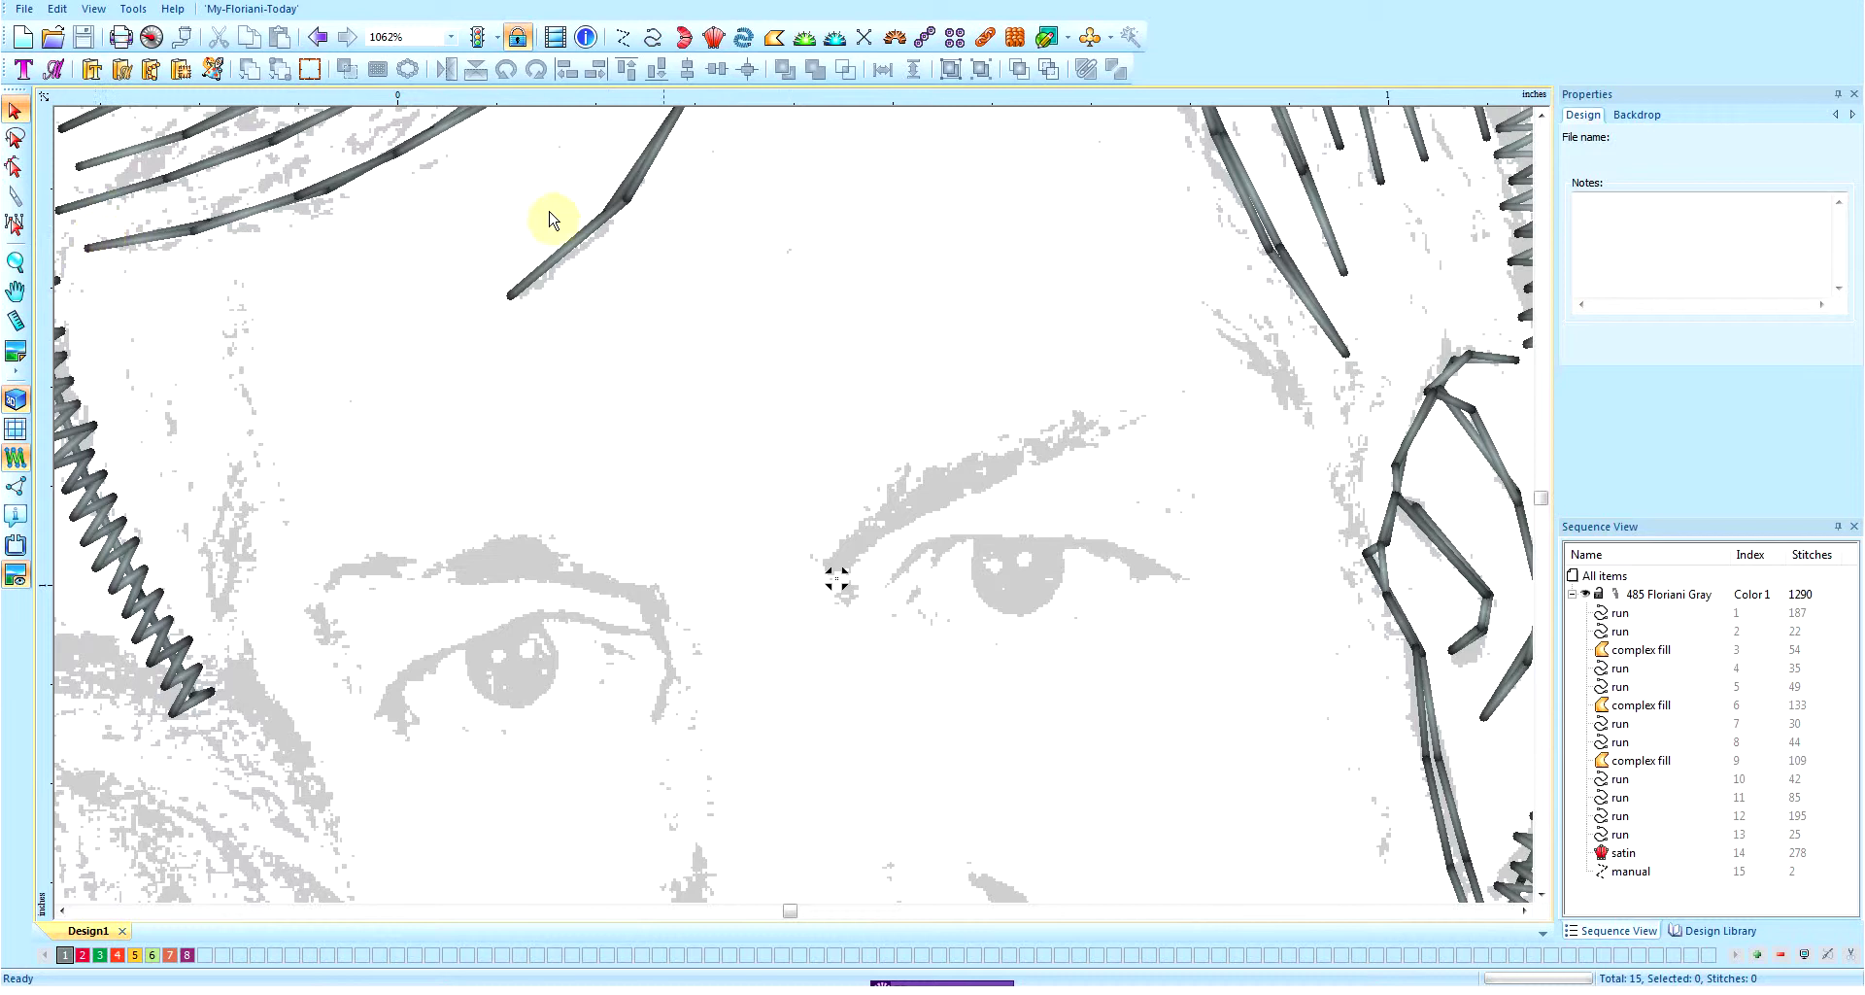
click(658, 41)
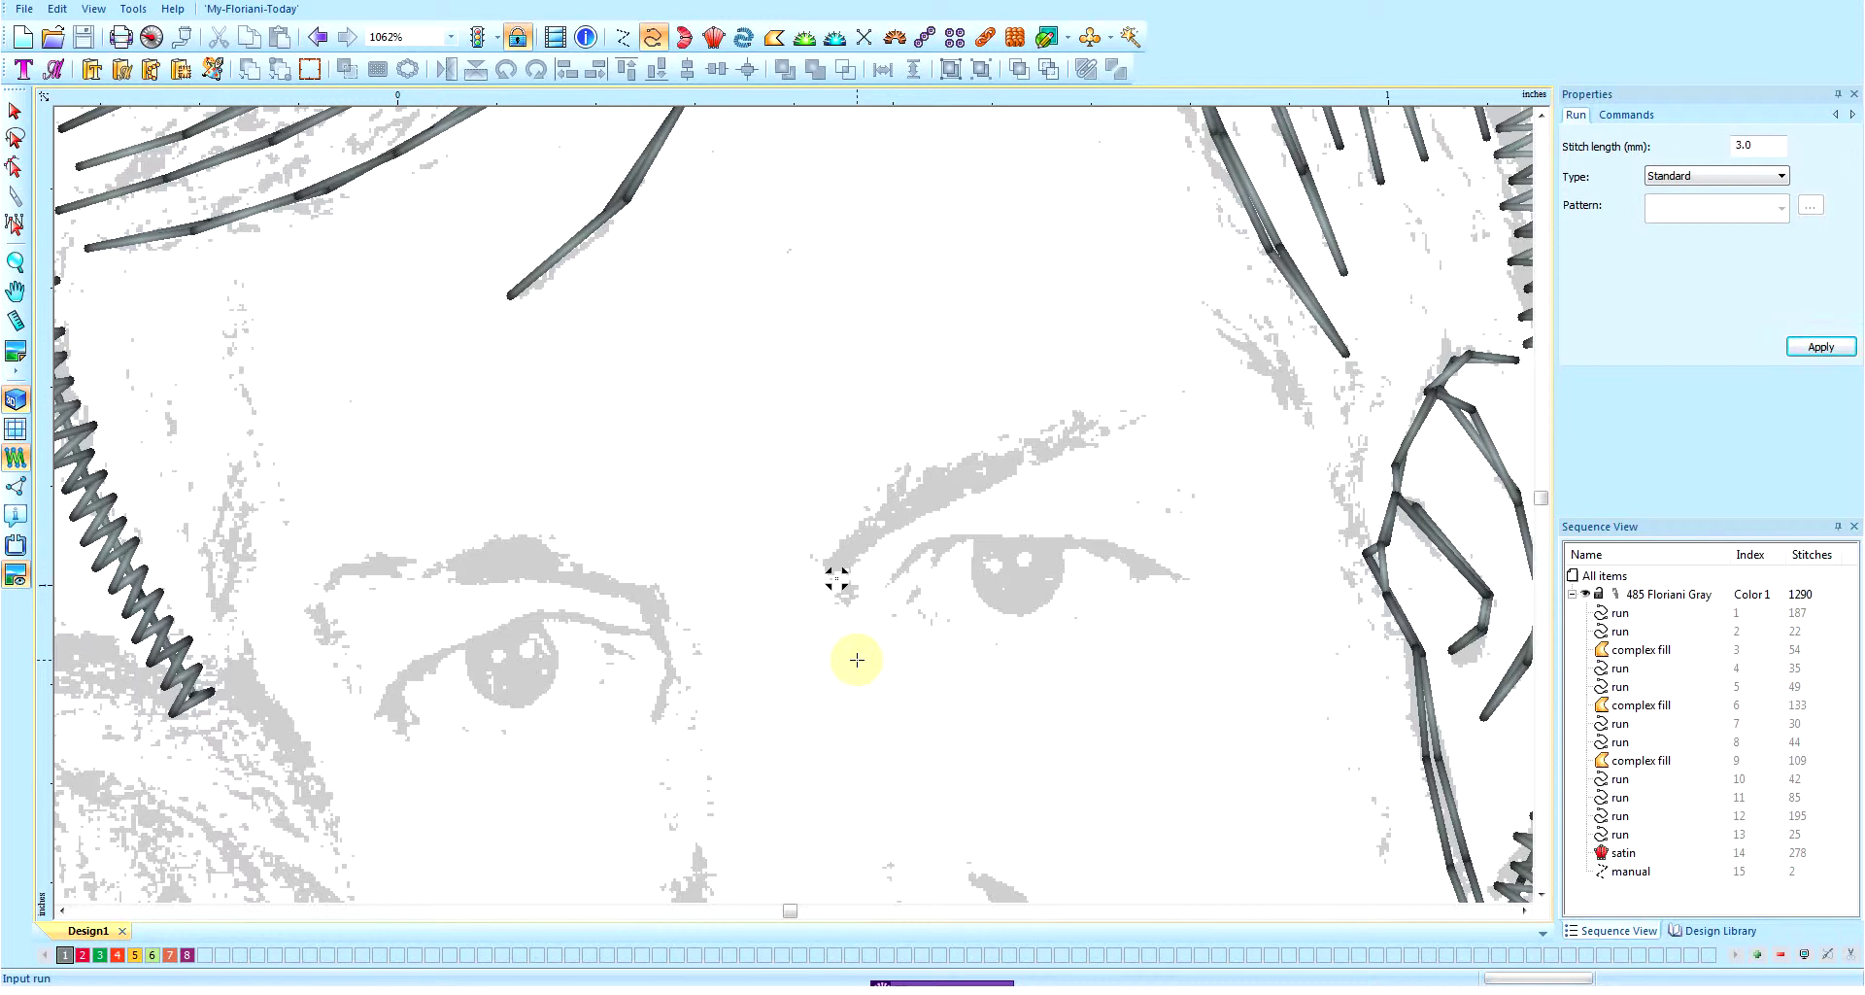
click(850, 549)
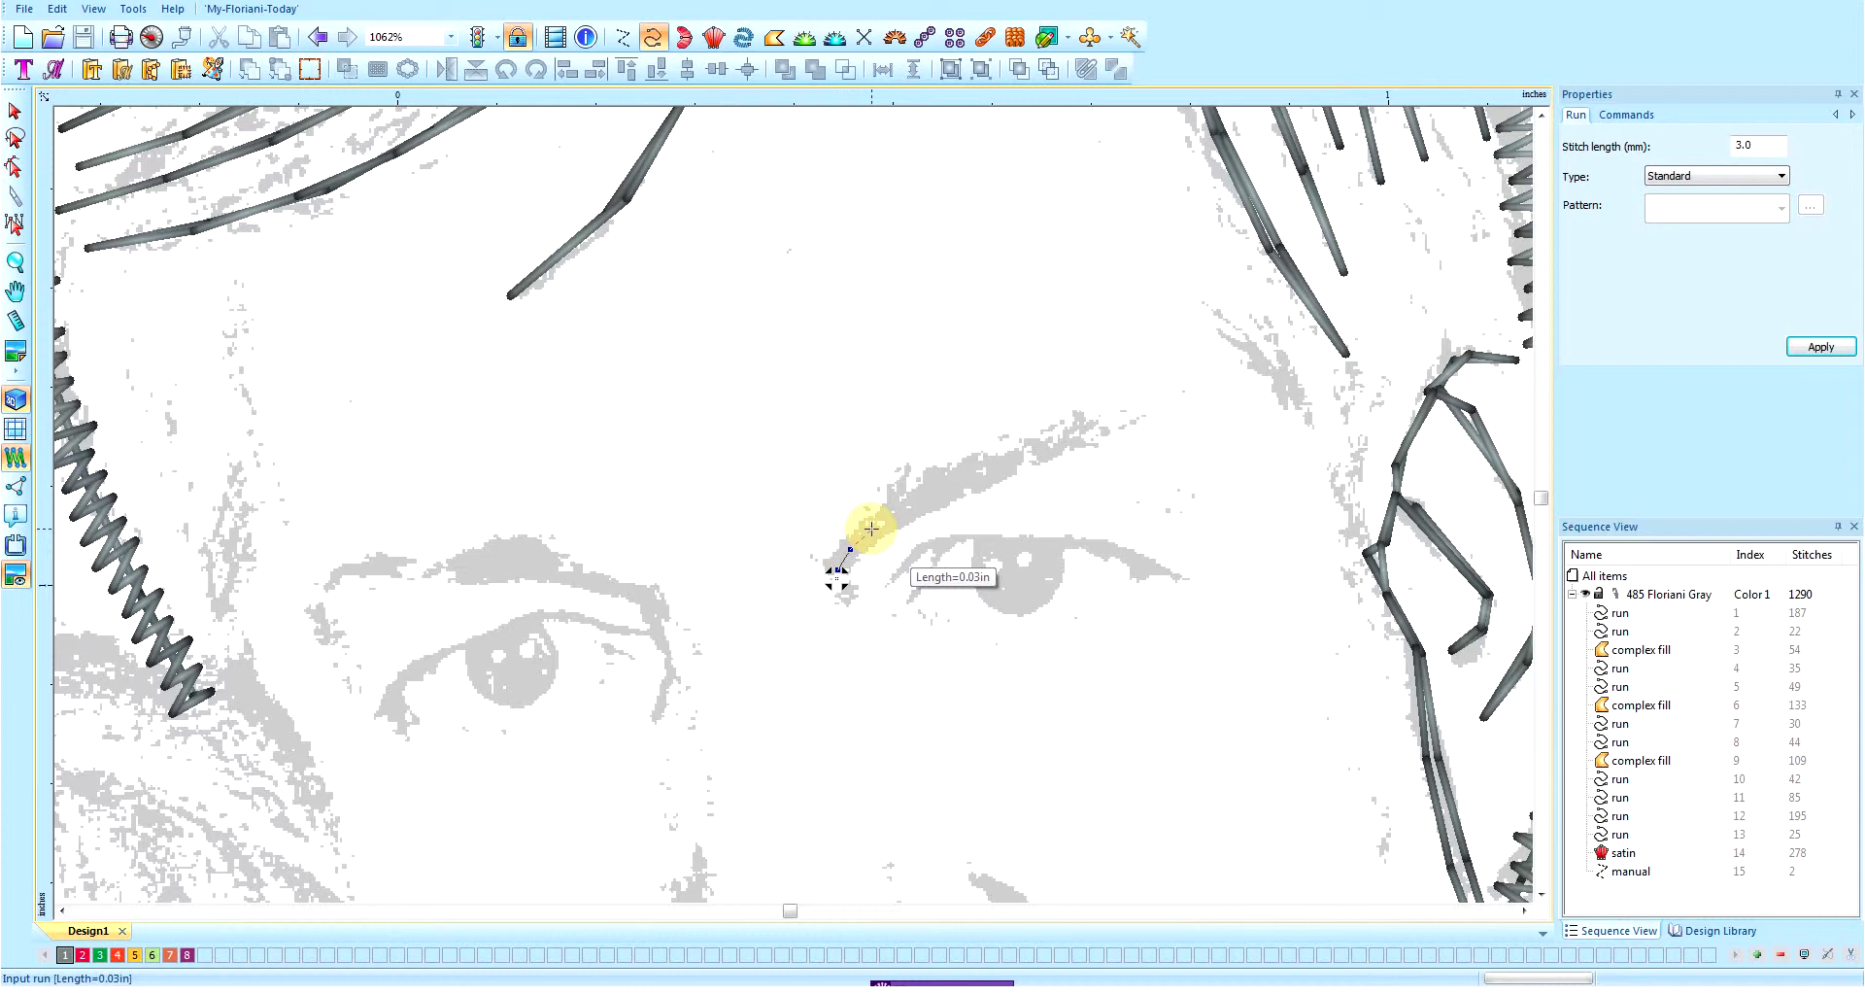
click(871, 528)
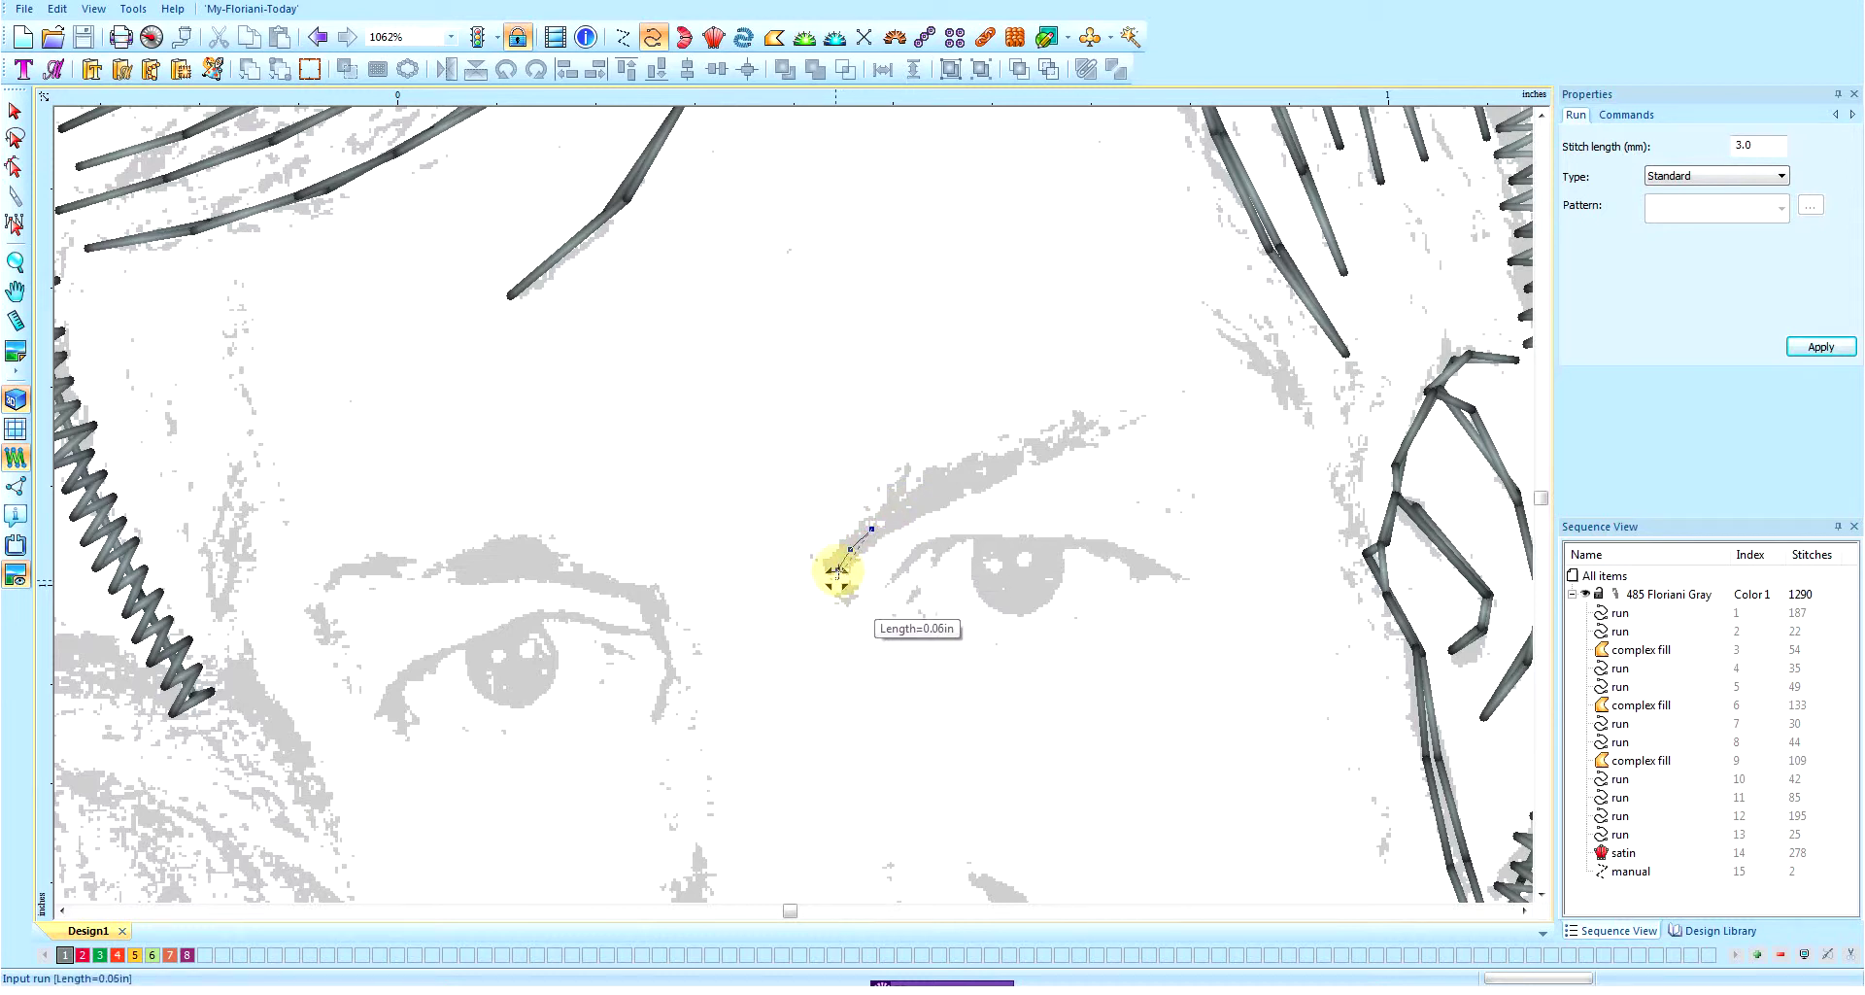
click(895, 516)
click(939, 495)
click(987, 473)
click(1037, 450)
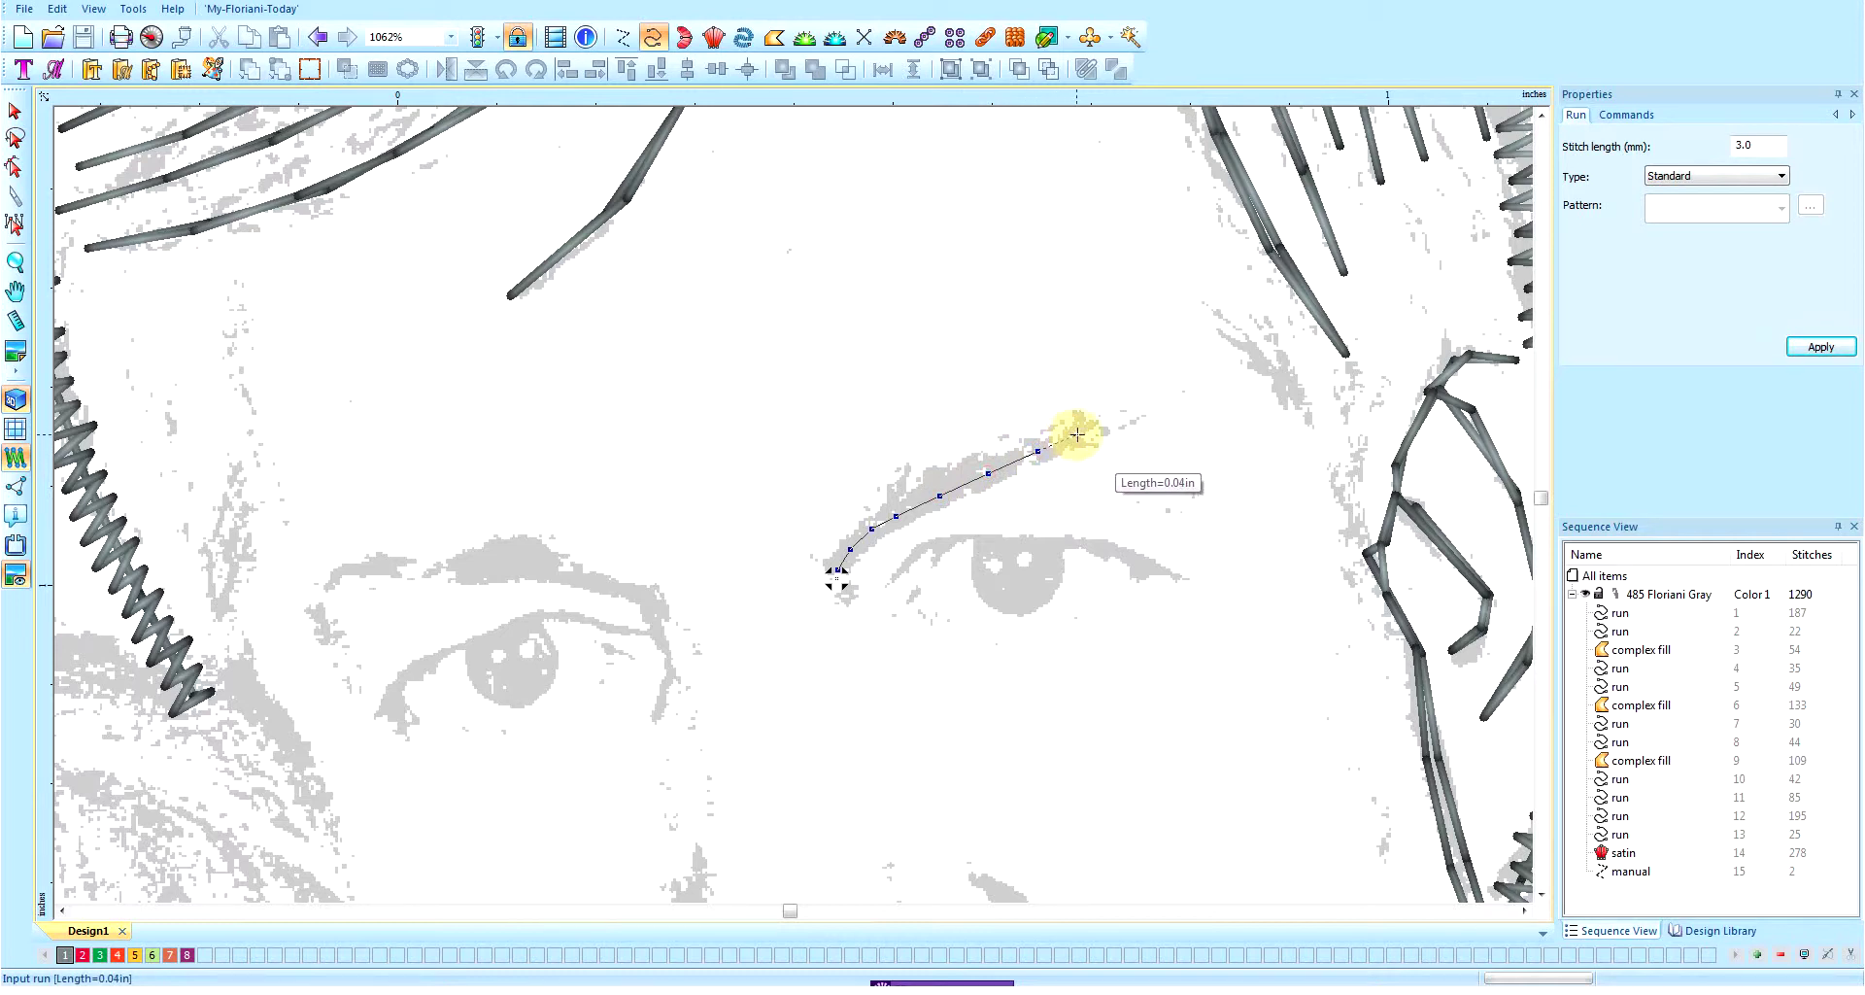
click(1085, 428)
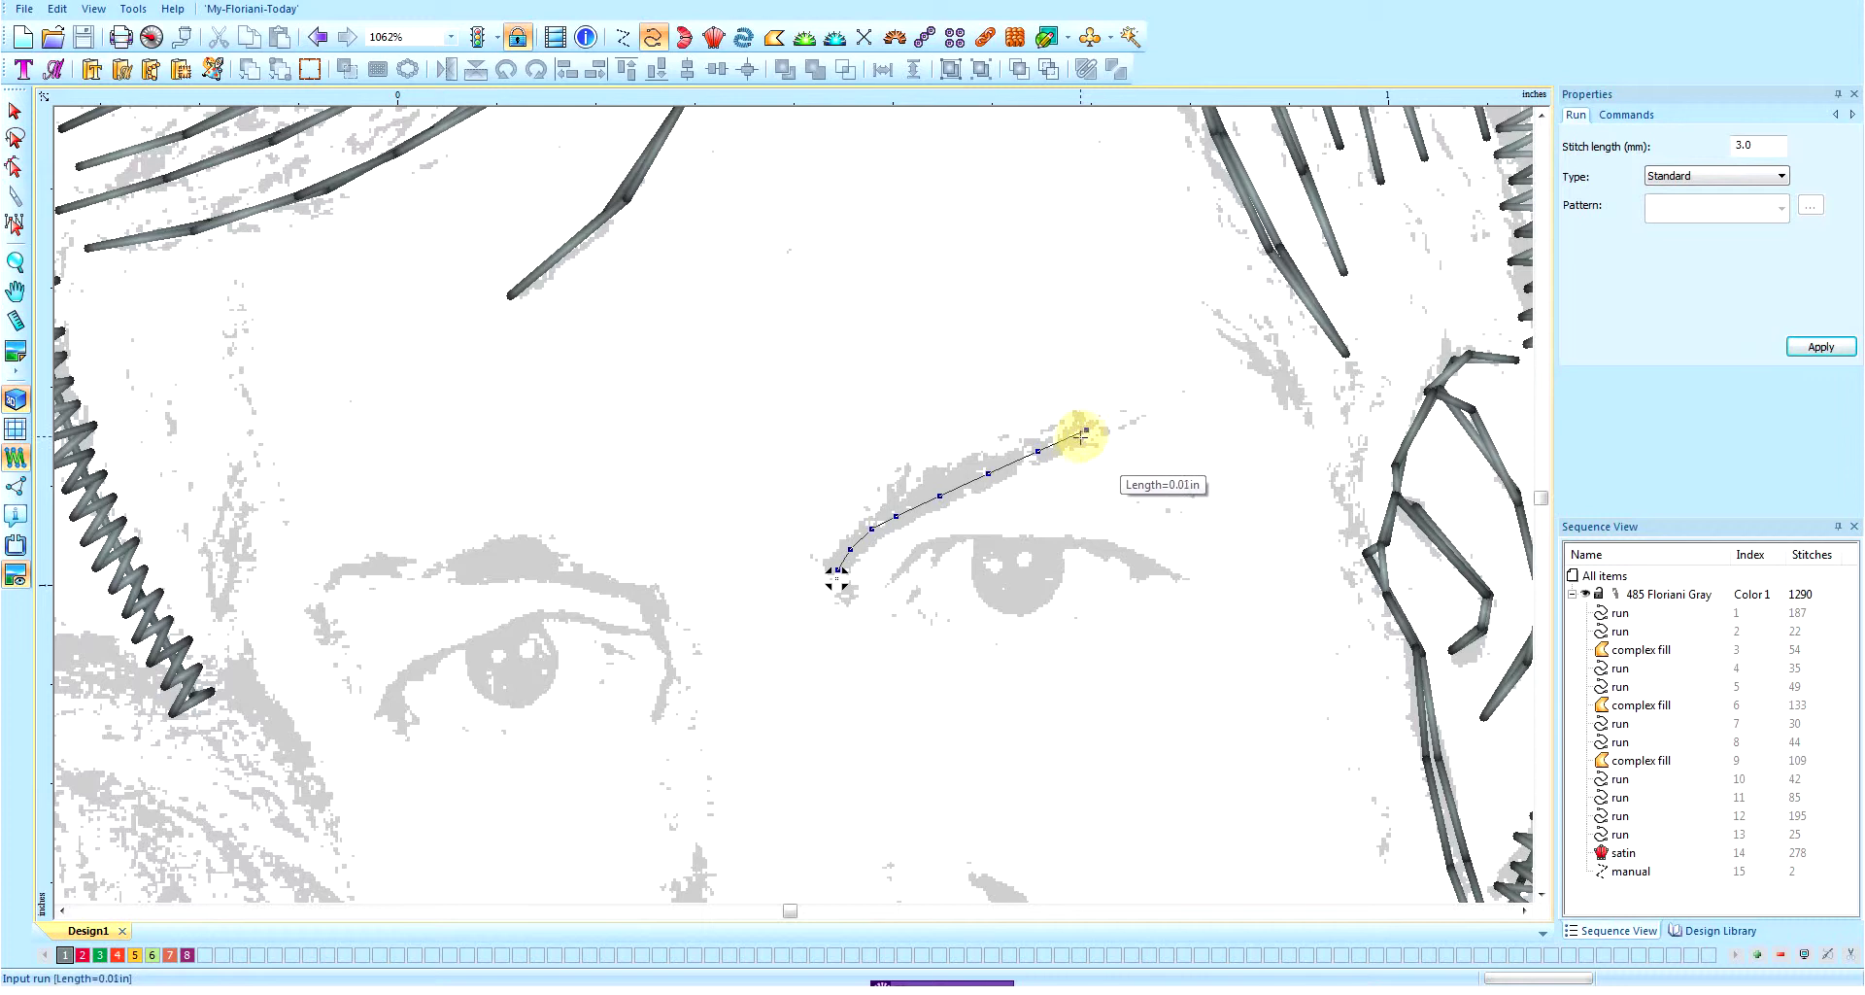
key(Return)
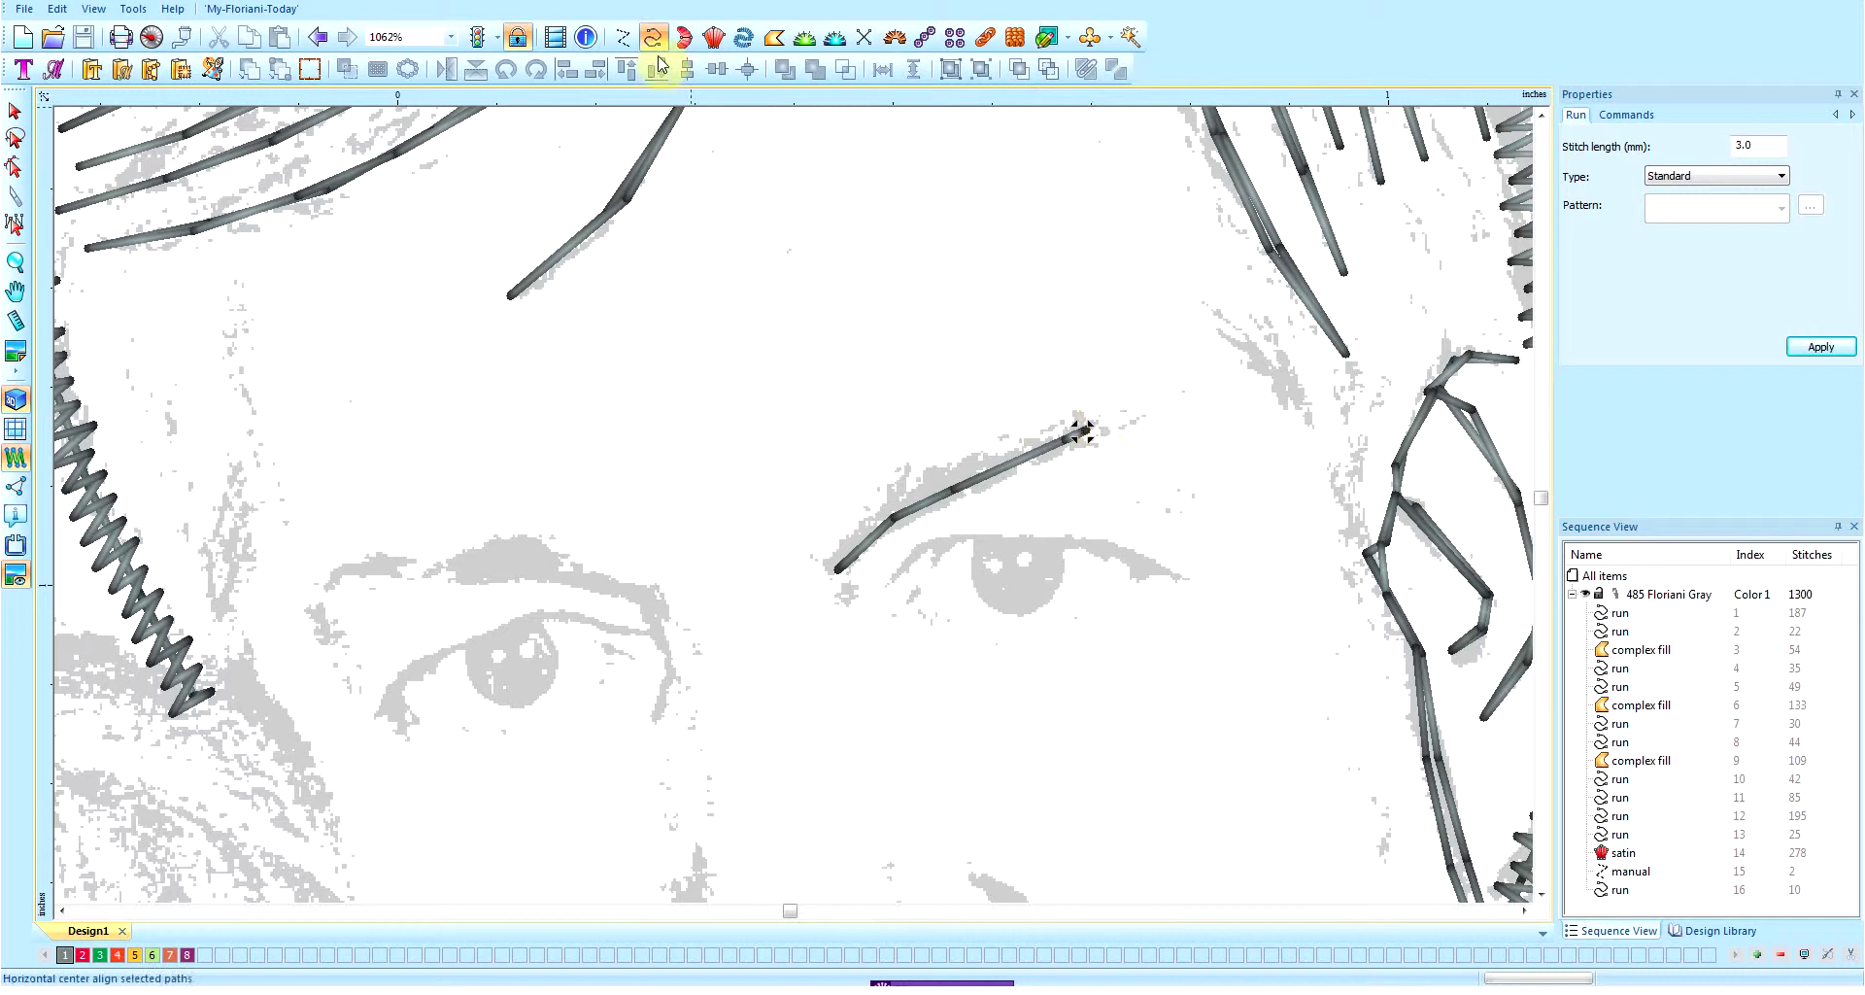
- Digitize a zigzag run back over the same eyebrow, from its outer tip to its inner end, covering the eyebrow's width
click(1062, 463)
click(1096, 393)
click(1033, 475)
click(1064, 408)
click(1016, 482)
click(975, 495)
click(1004, 429)
click(930, 519)
click(973, 444)
click(913, 526)
click(933, 463)
click(887, 547)
click(907, 480)
click(860, 569)
click(875, 512)
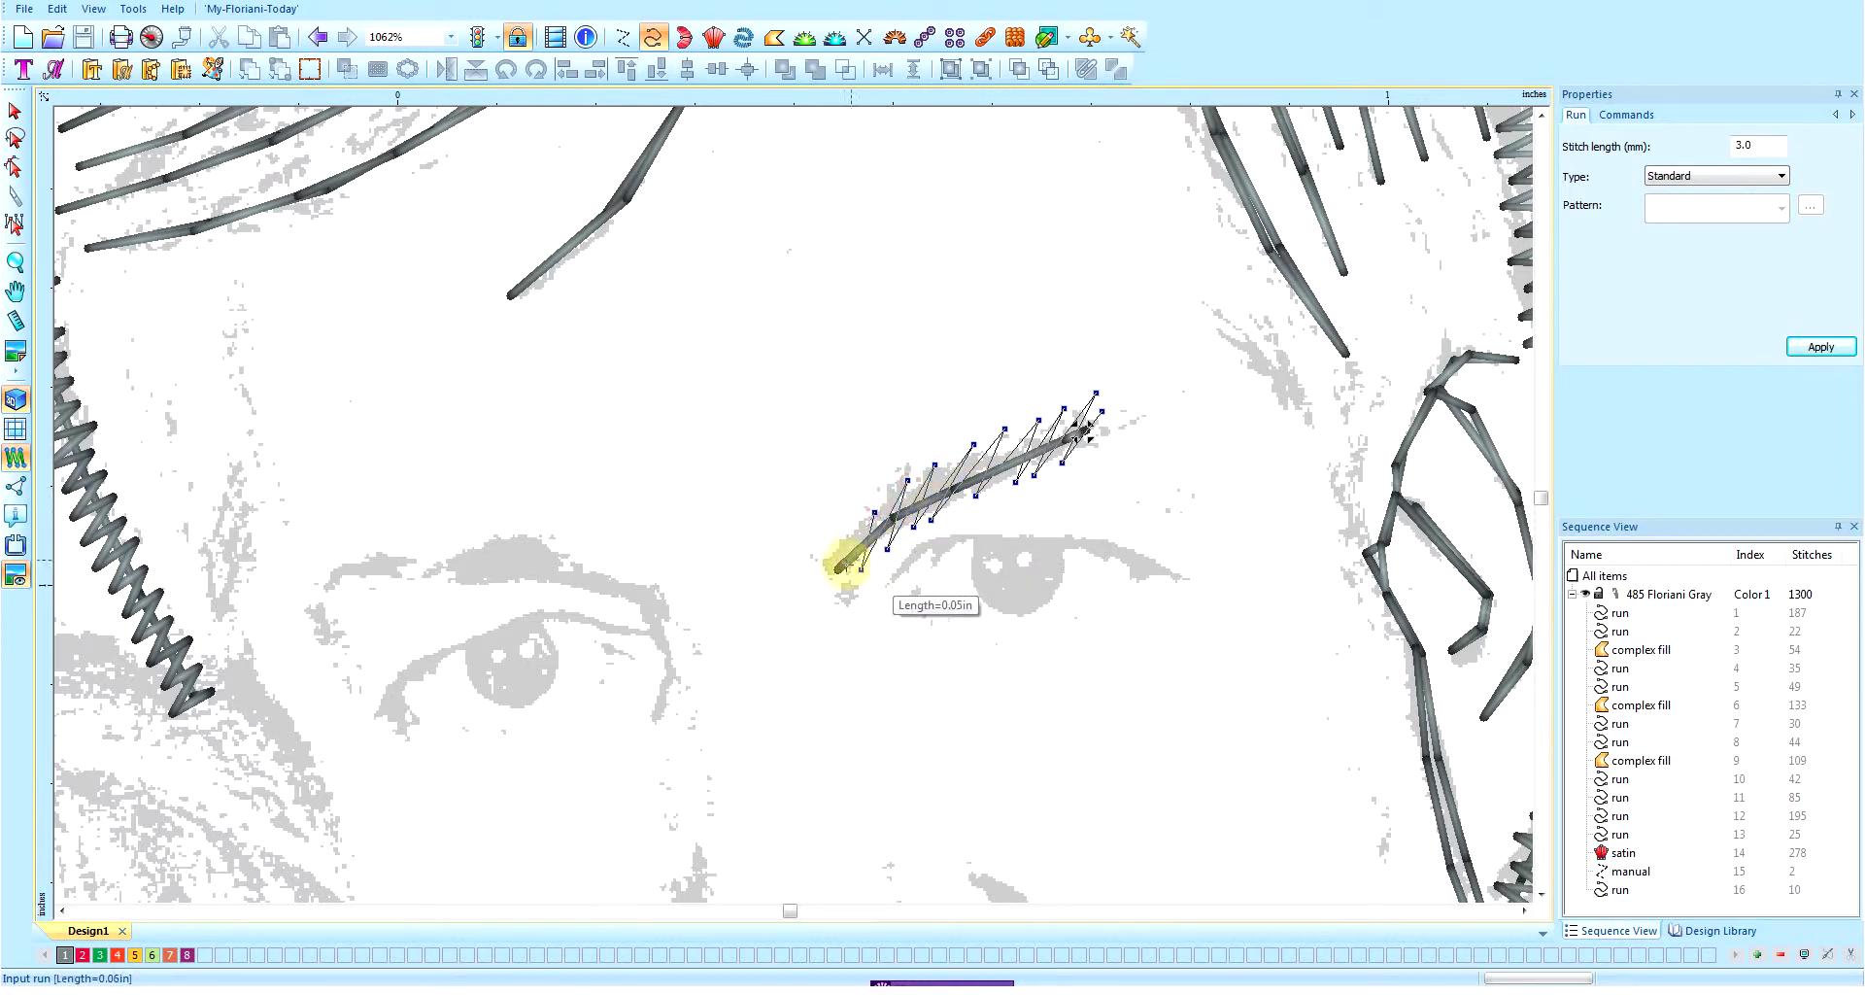
click(835, 580)
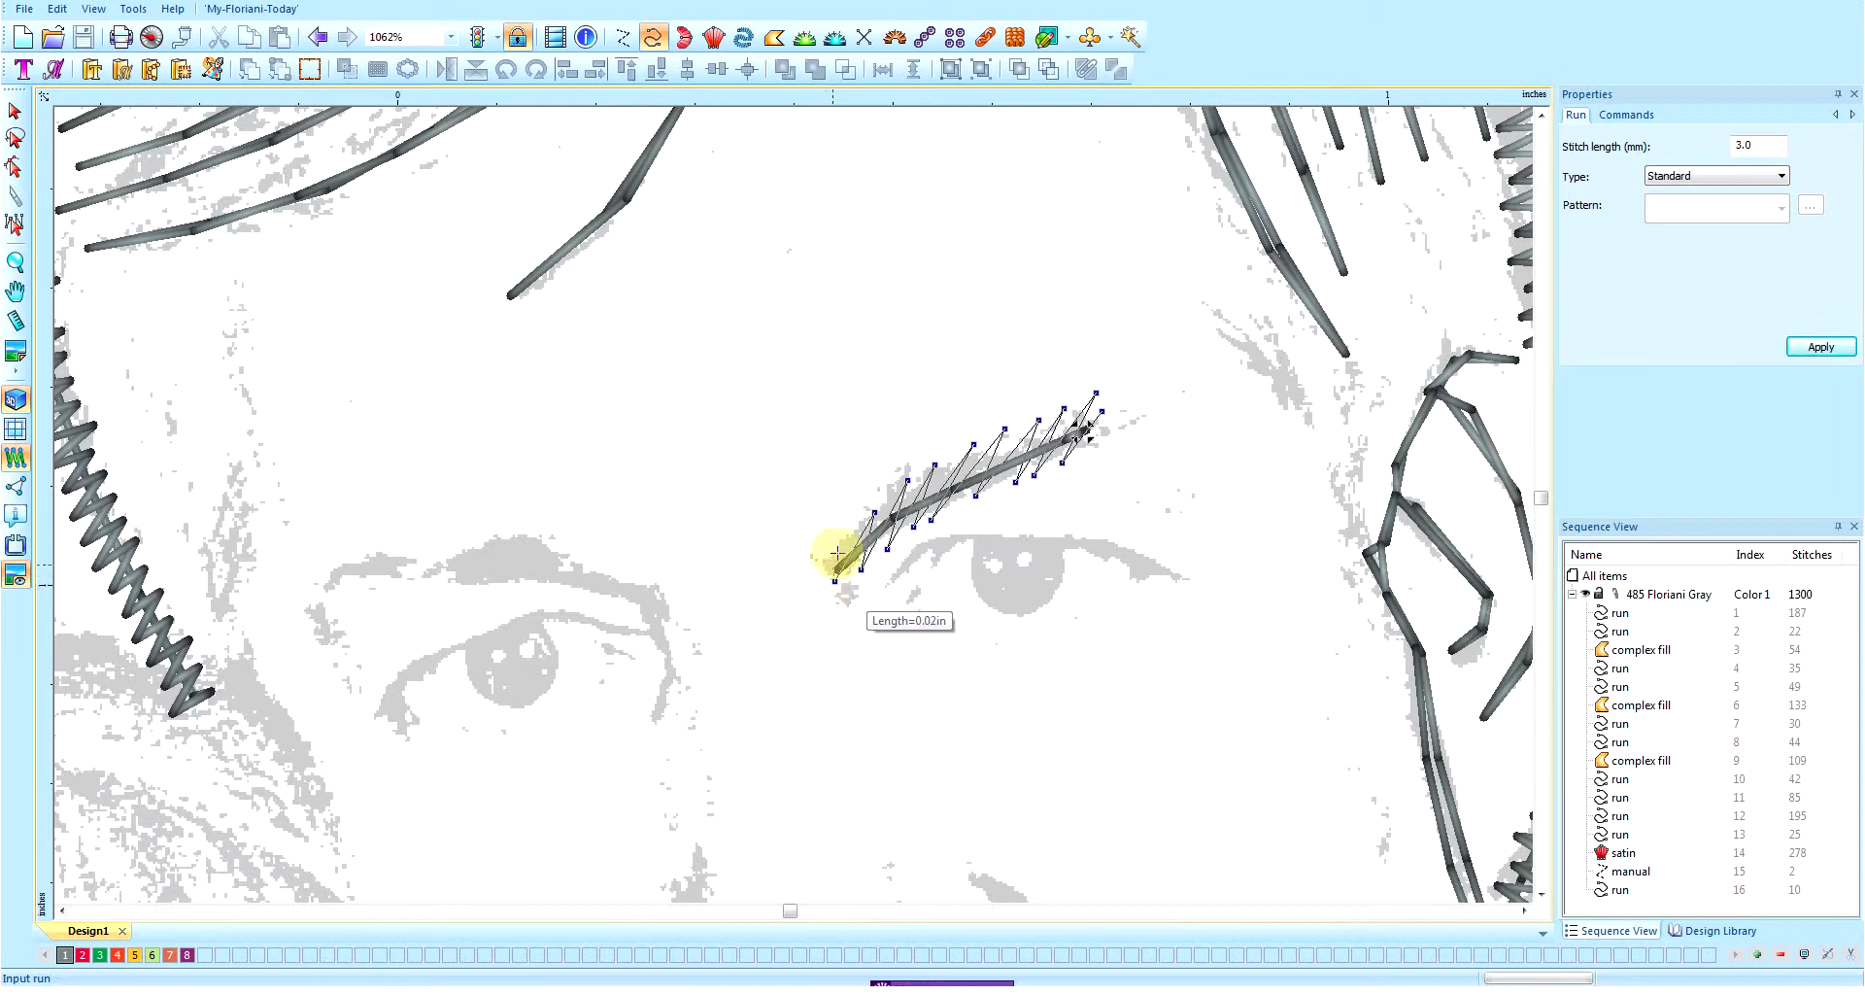
key(Return)
- Start a run at the eyebrow's inner end and trace the upper eyelid line below it to the eye's outer corner
scroll(845, 568, down, 2)
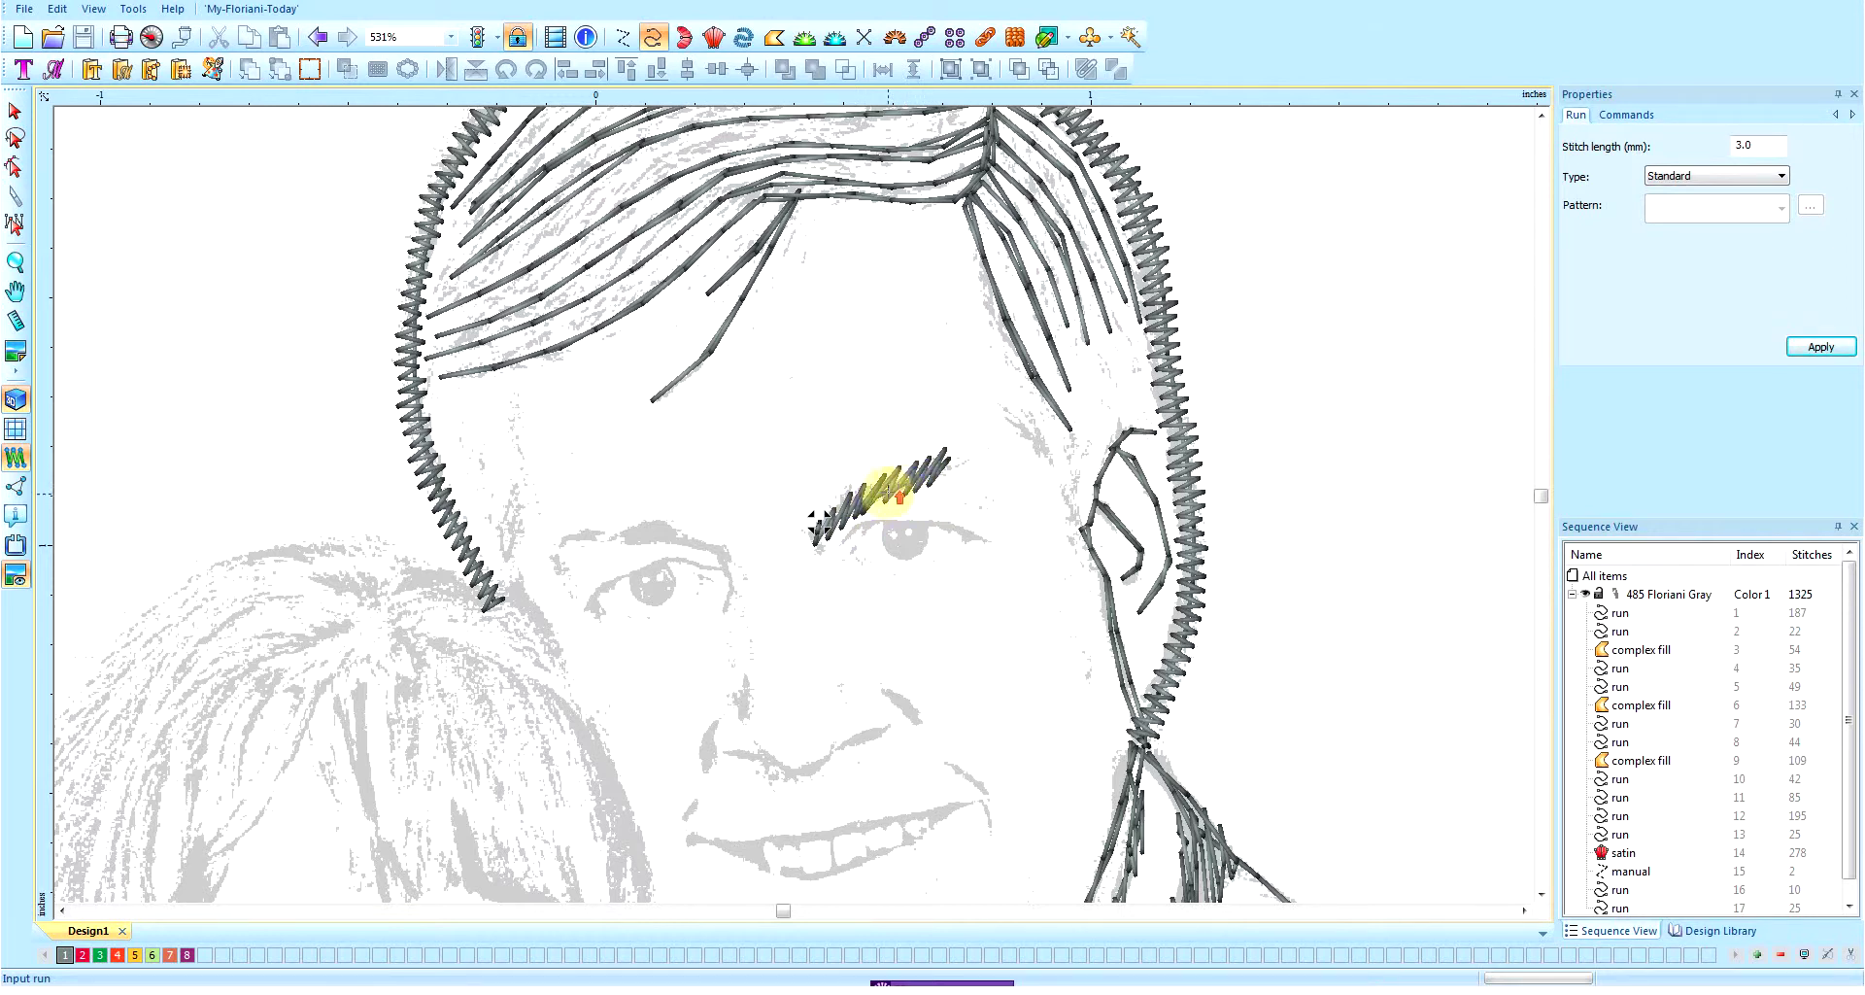
scroll(879, 500, up, 1)
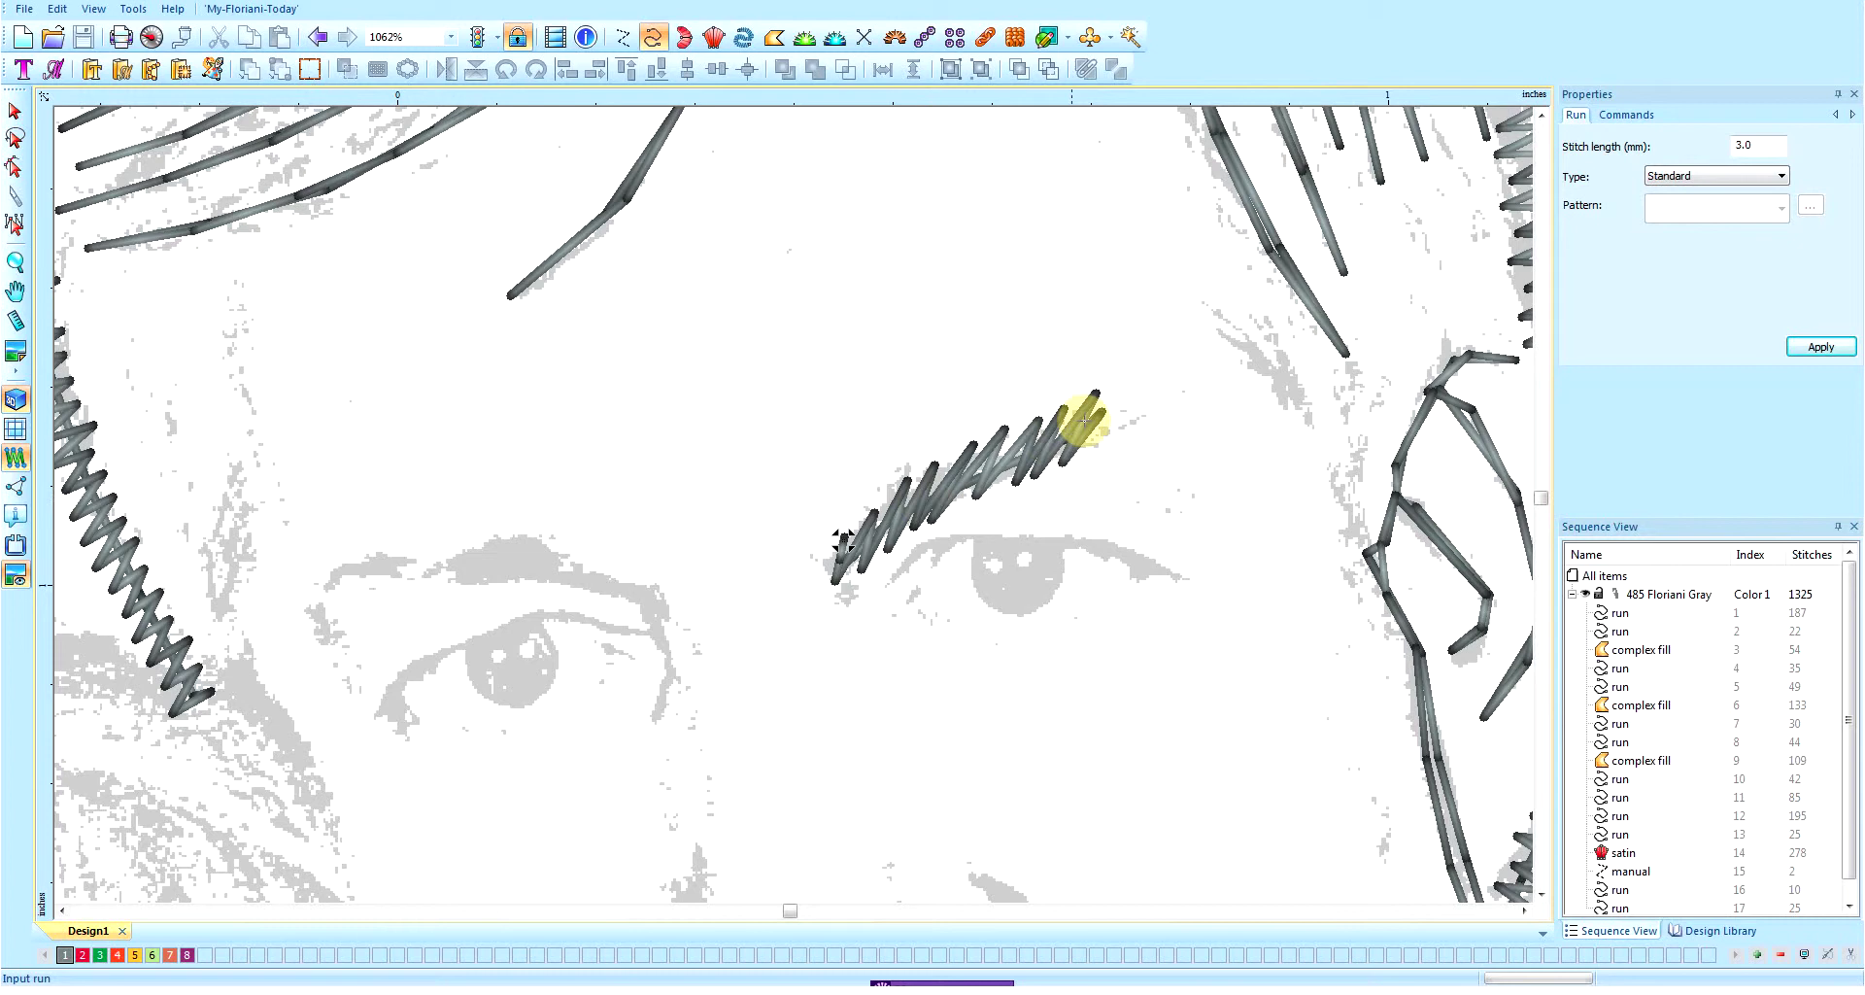
click(926, 489)
scroll(914, 495, down, 1)
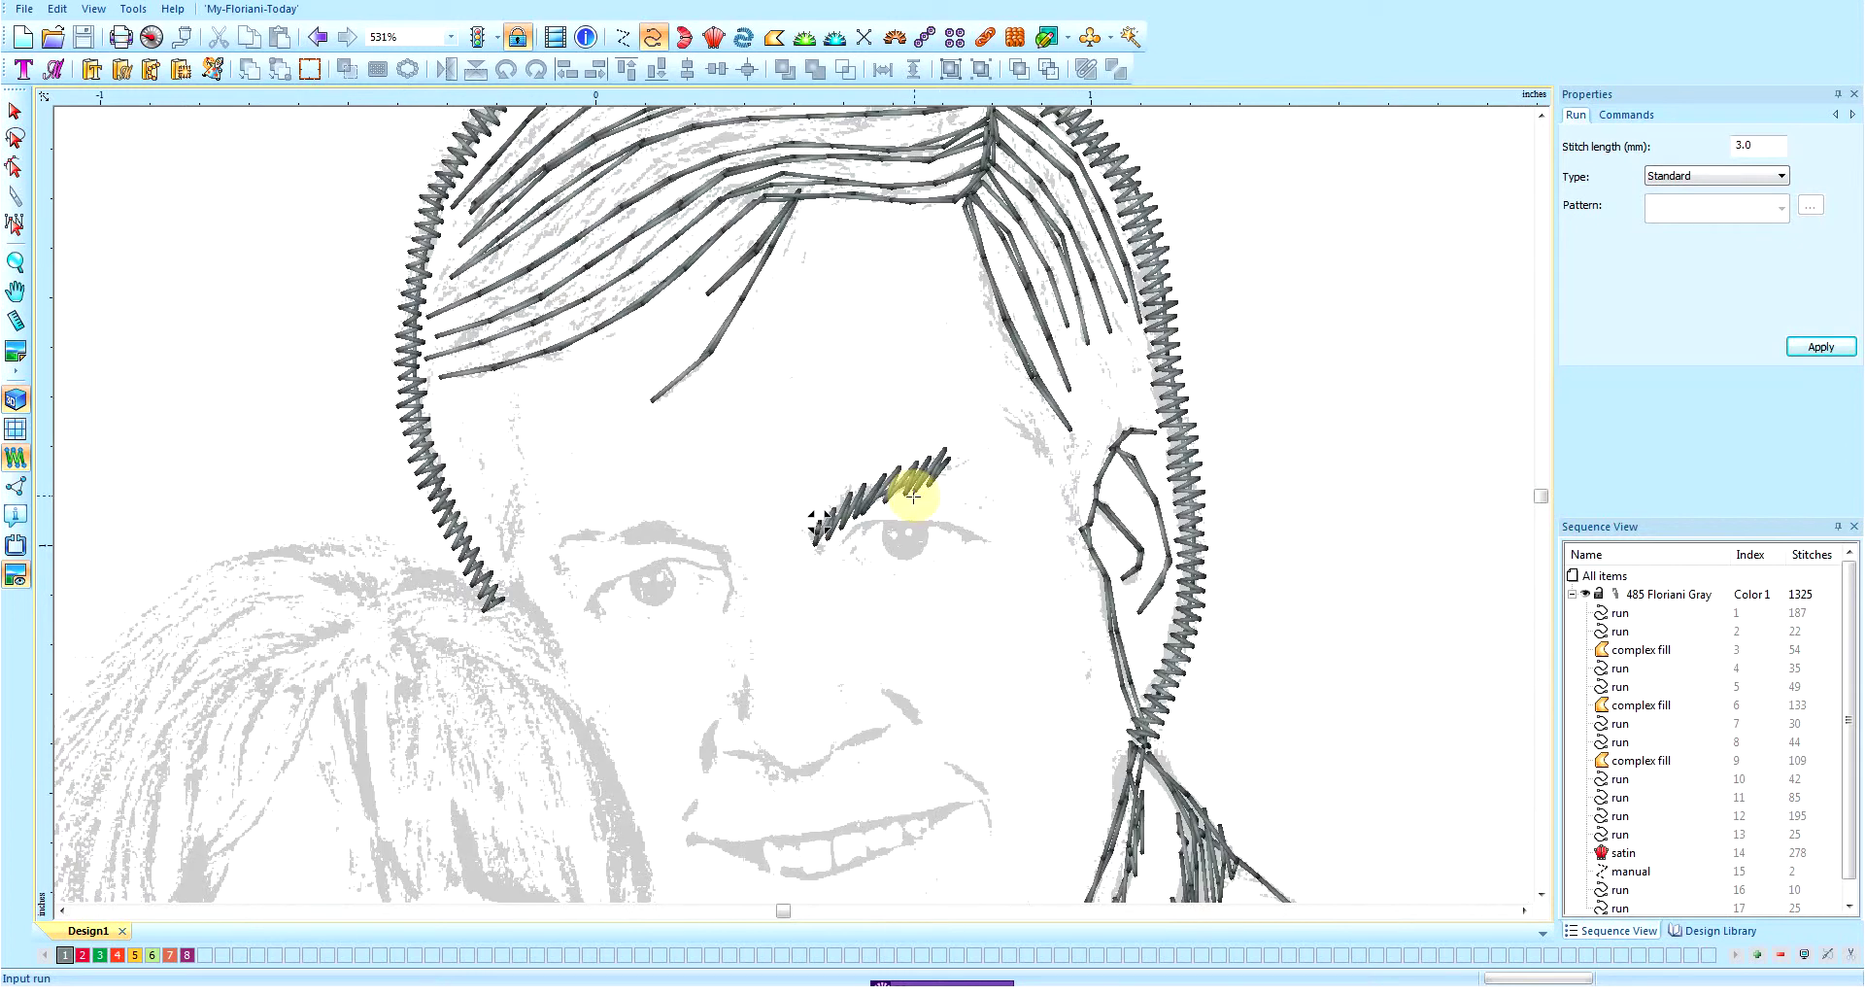
scroll(831, 541, up, 1)
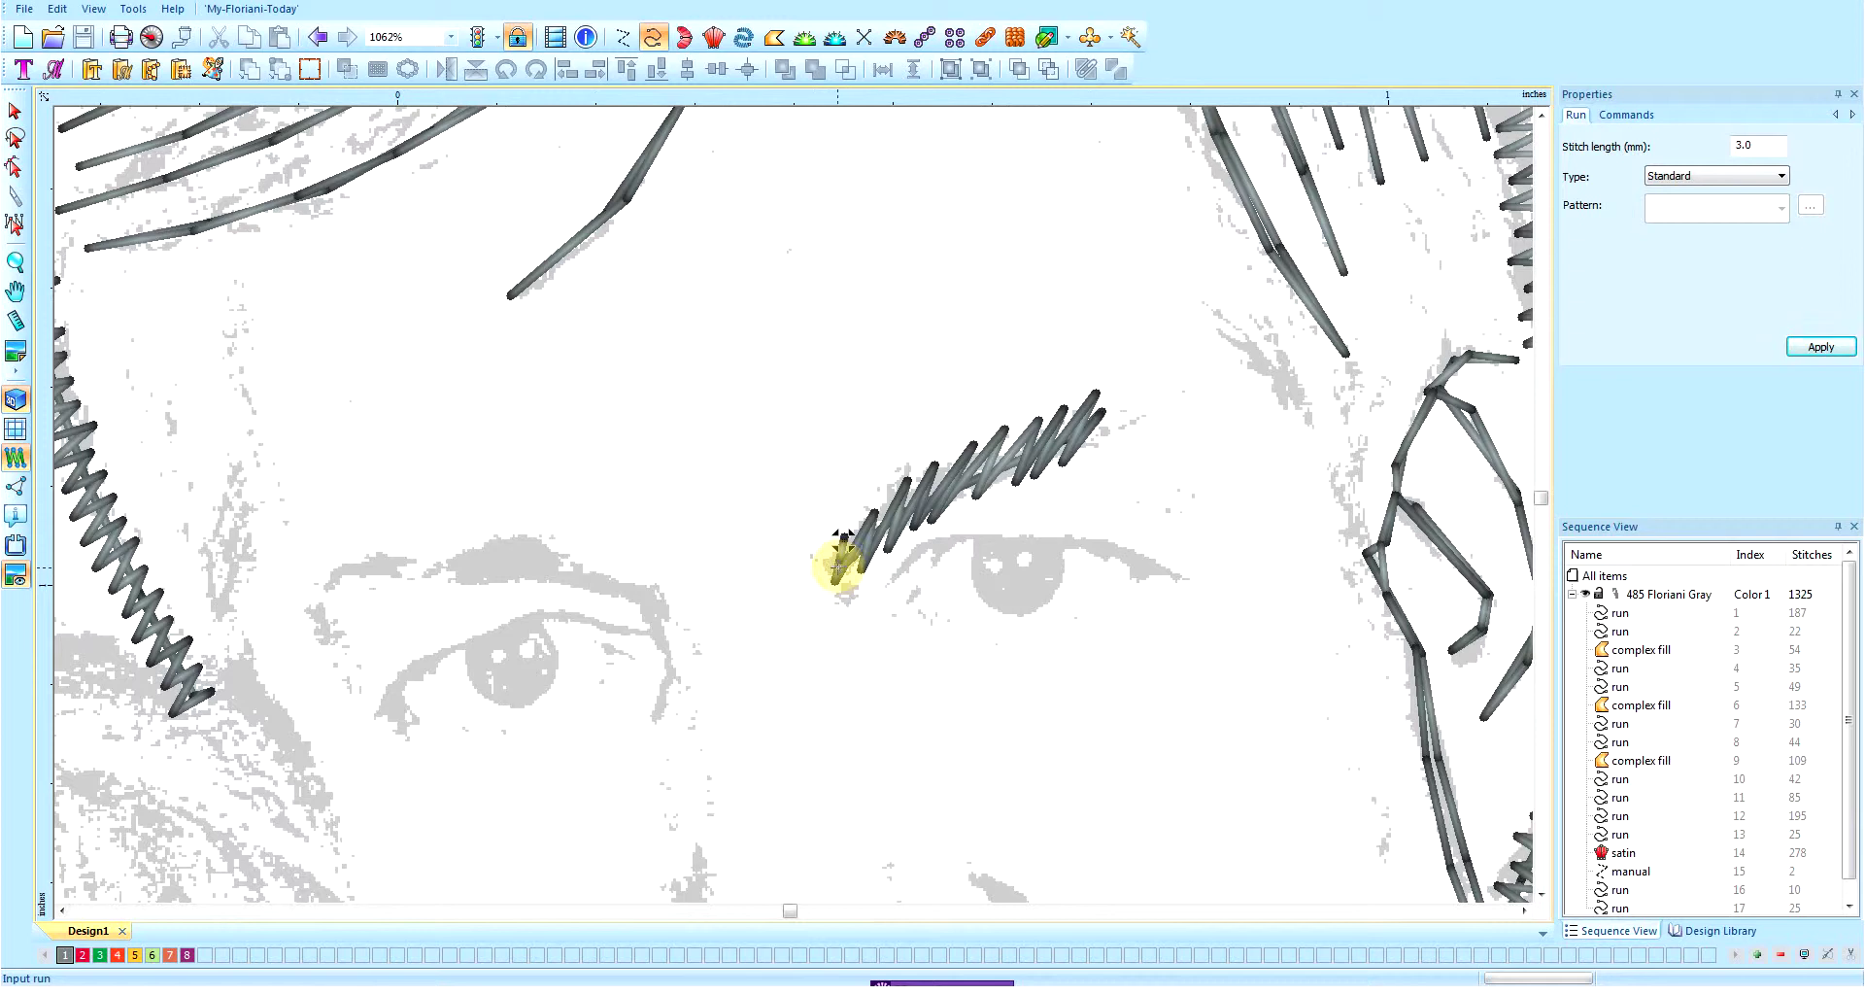
click(837, 567)
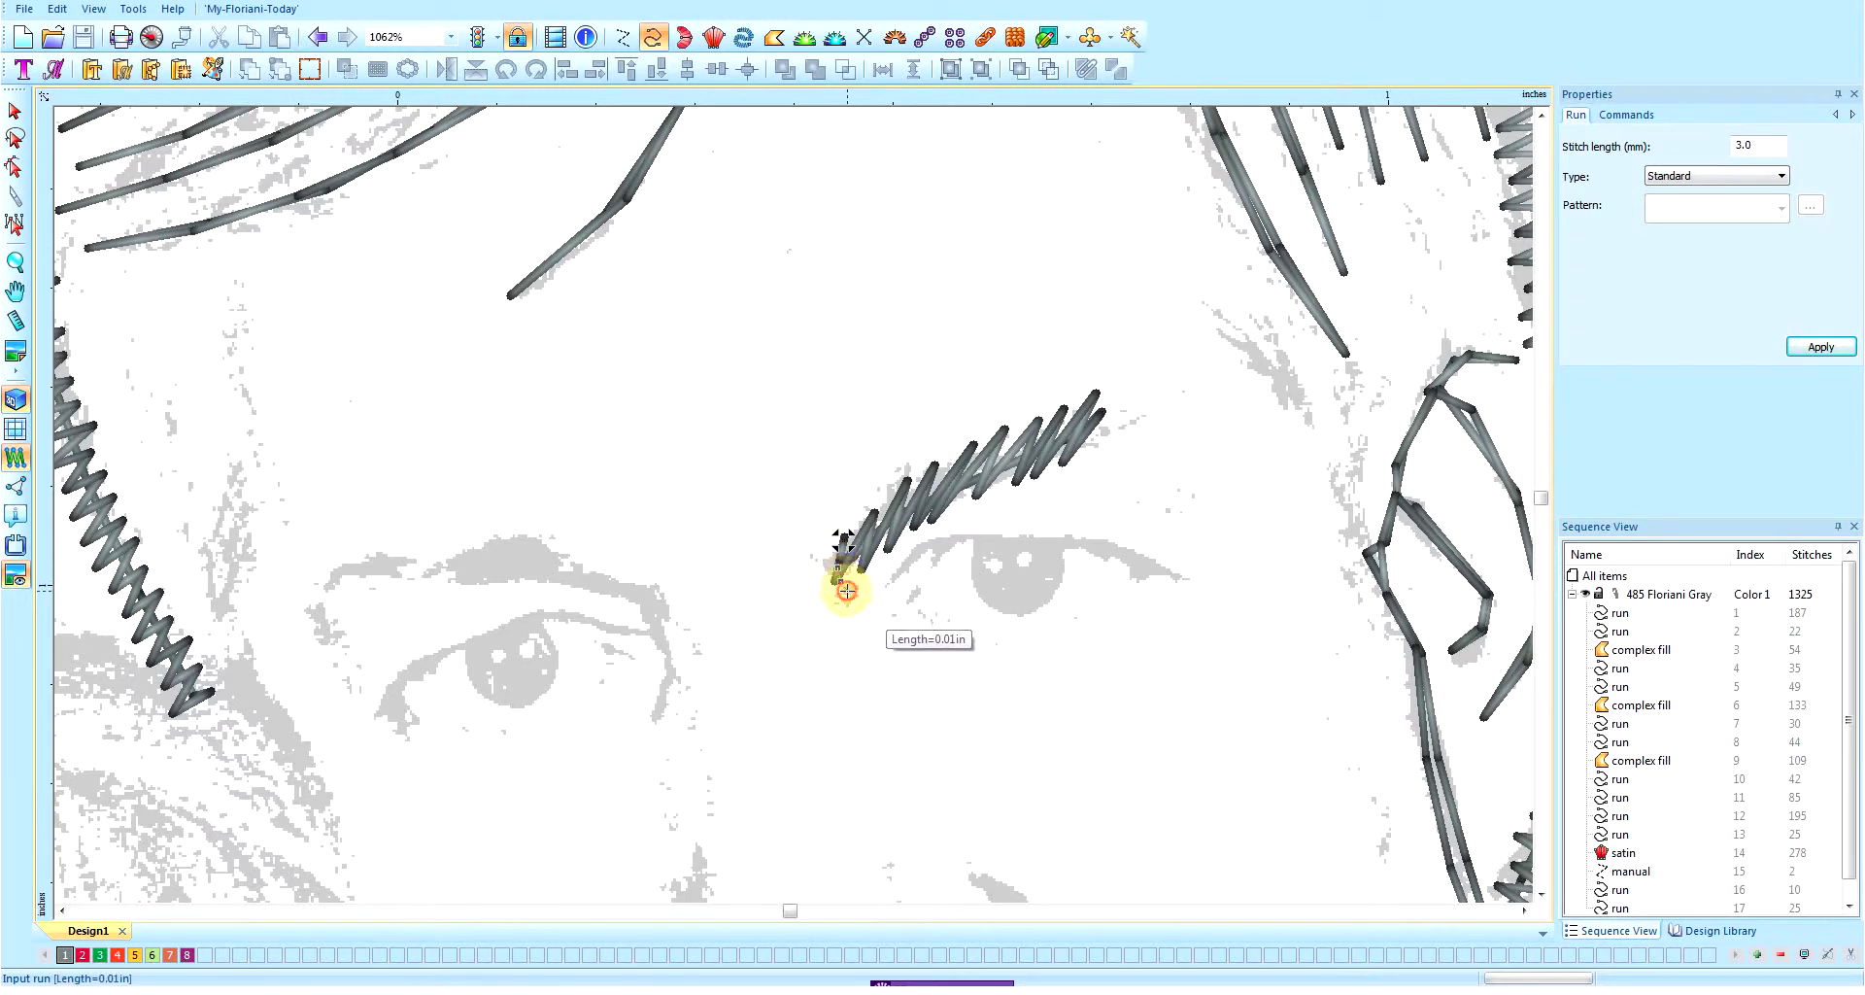
click(859, 590)
click(878, 580)
click(895, 568)
click(916, 553)
click(931, 544)
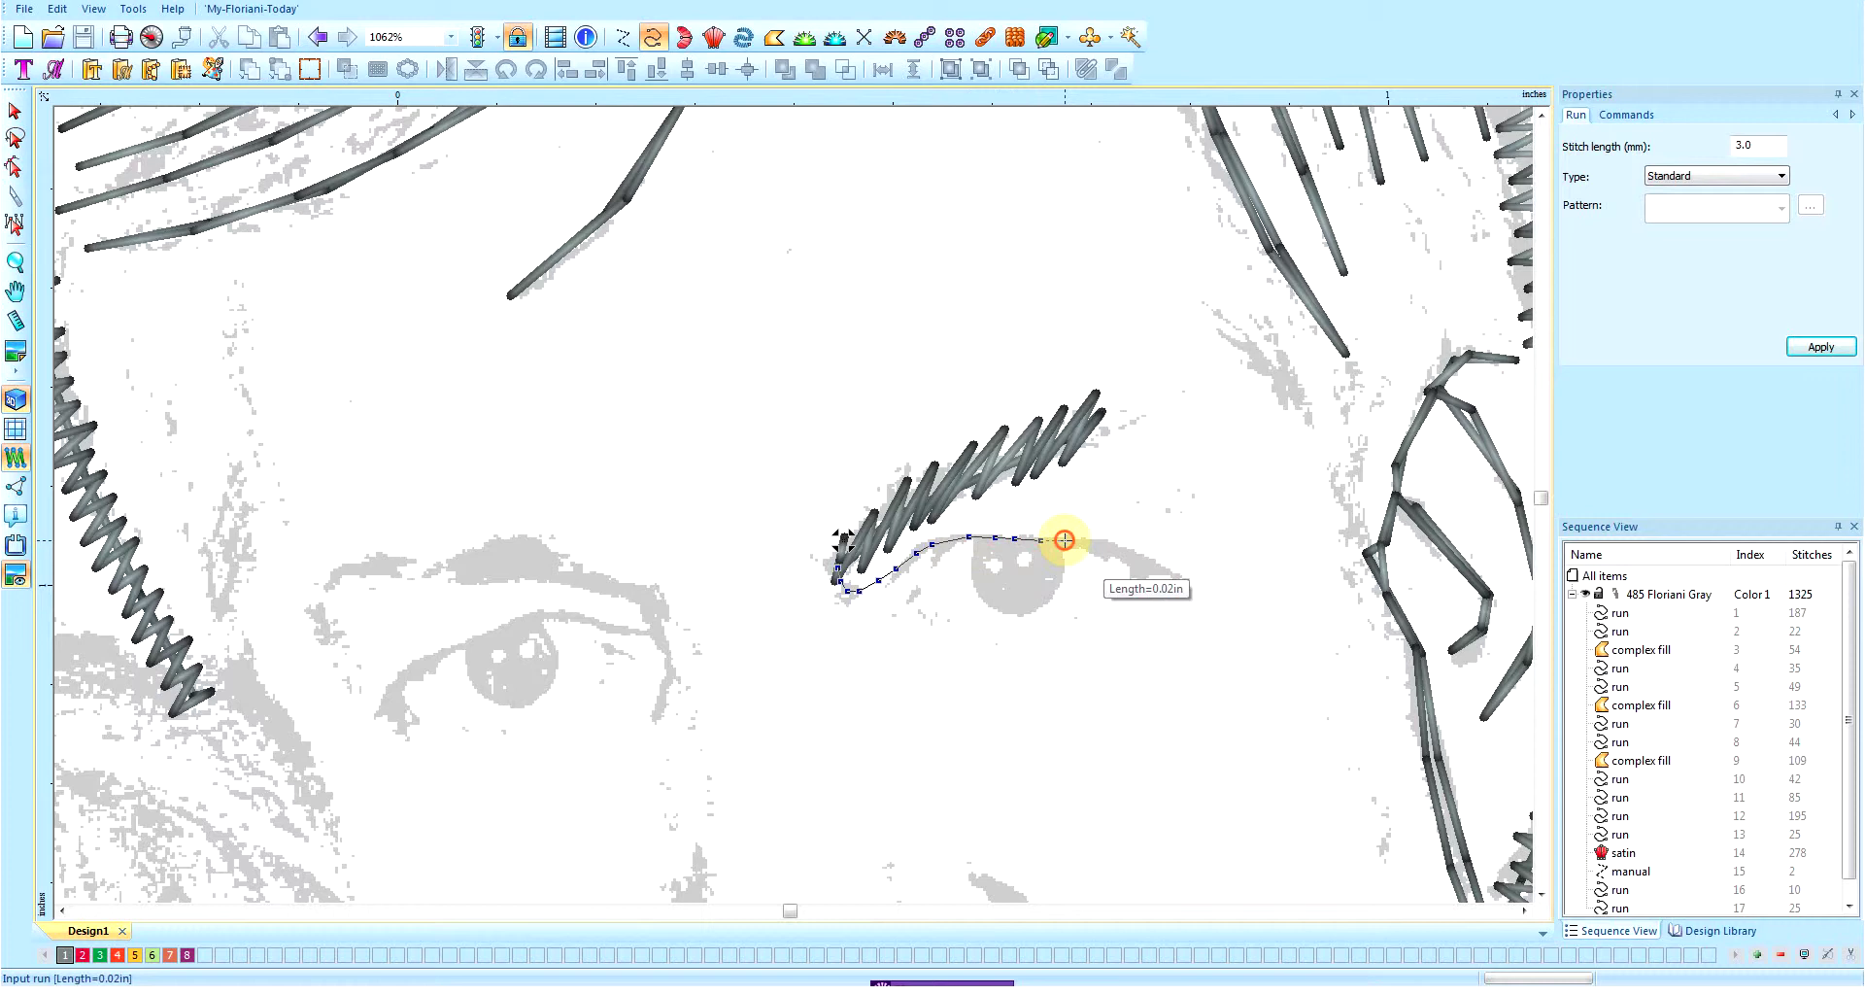
click(1132, 554)
click(1166, 567)
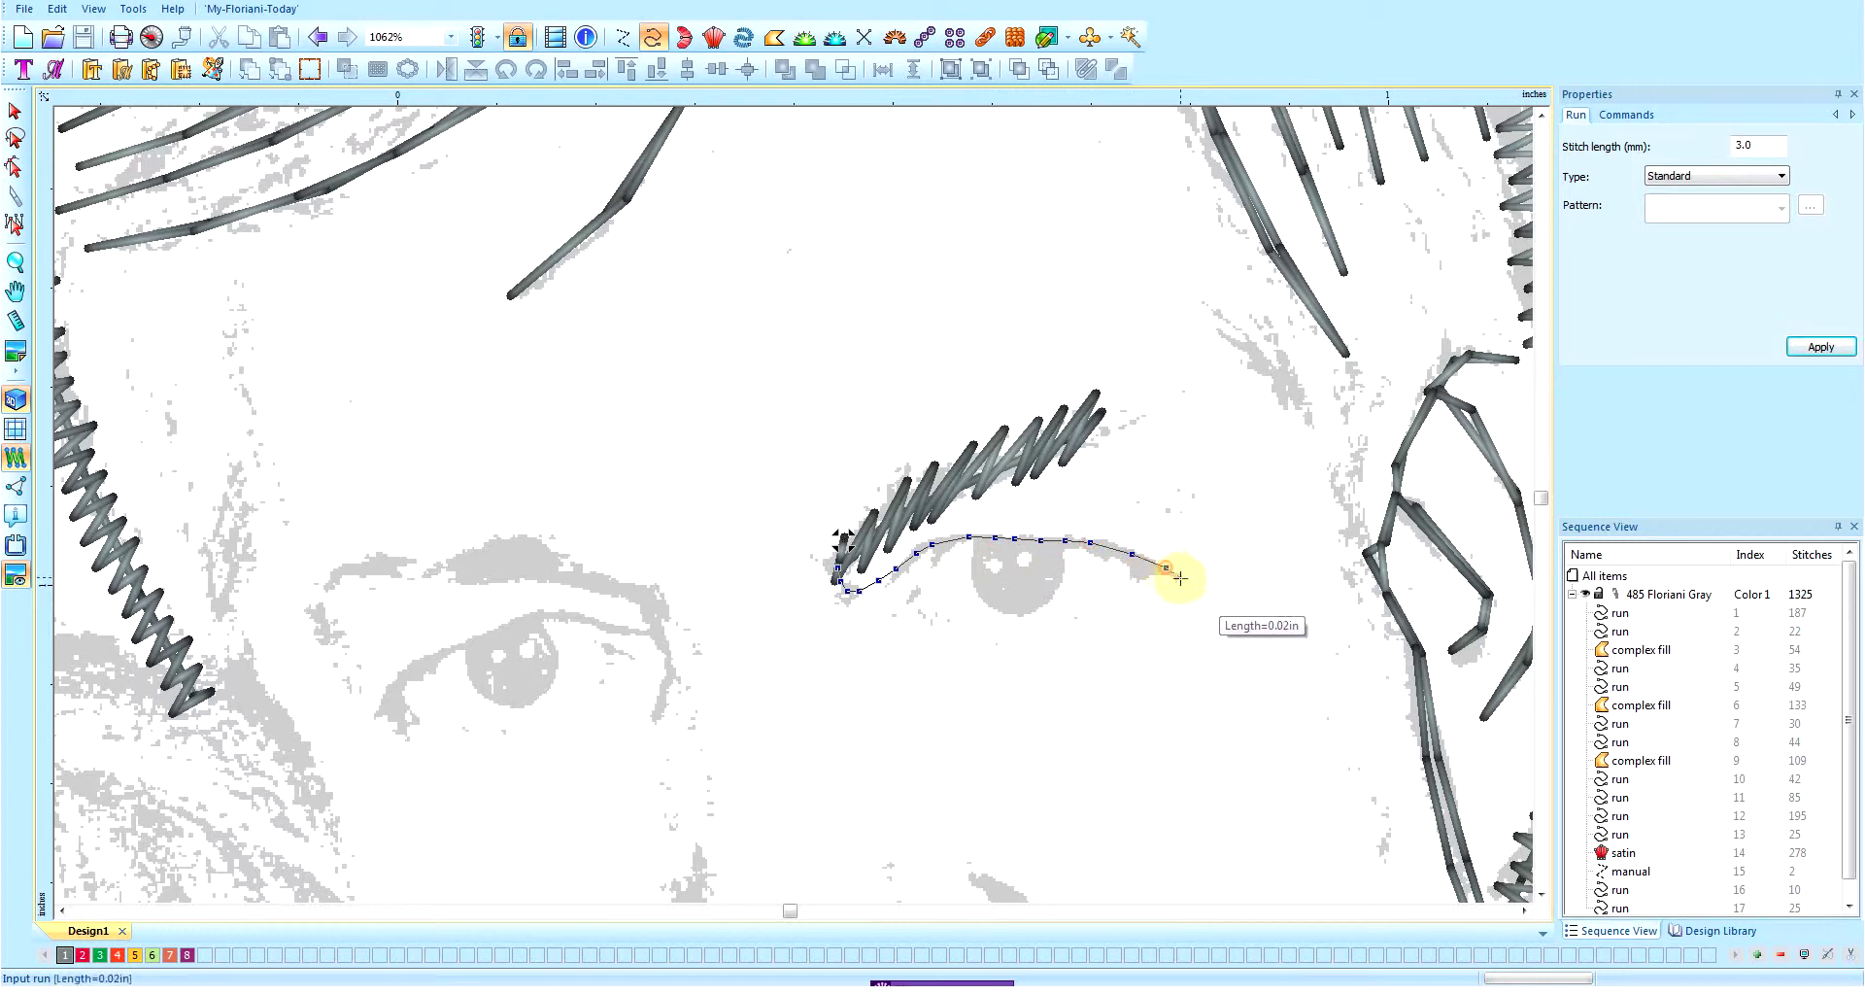
click(1181, 579)
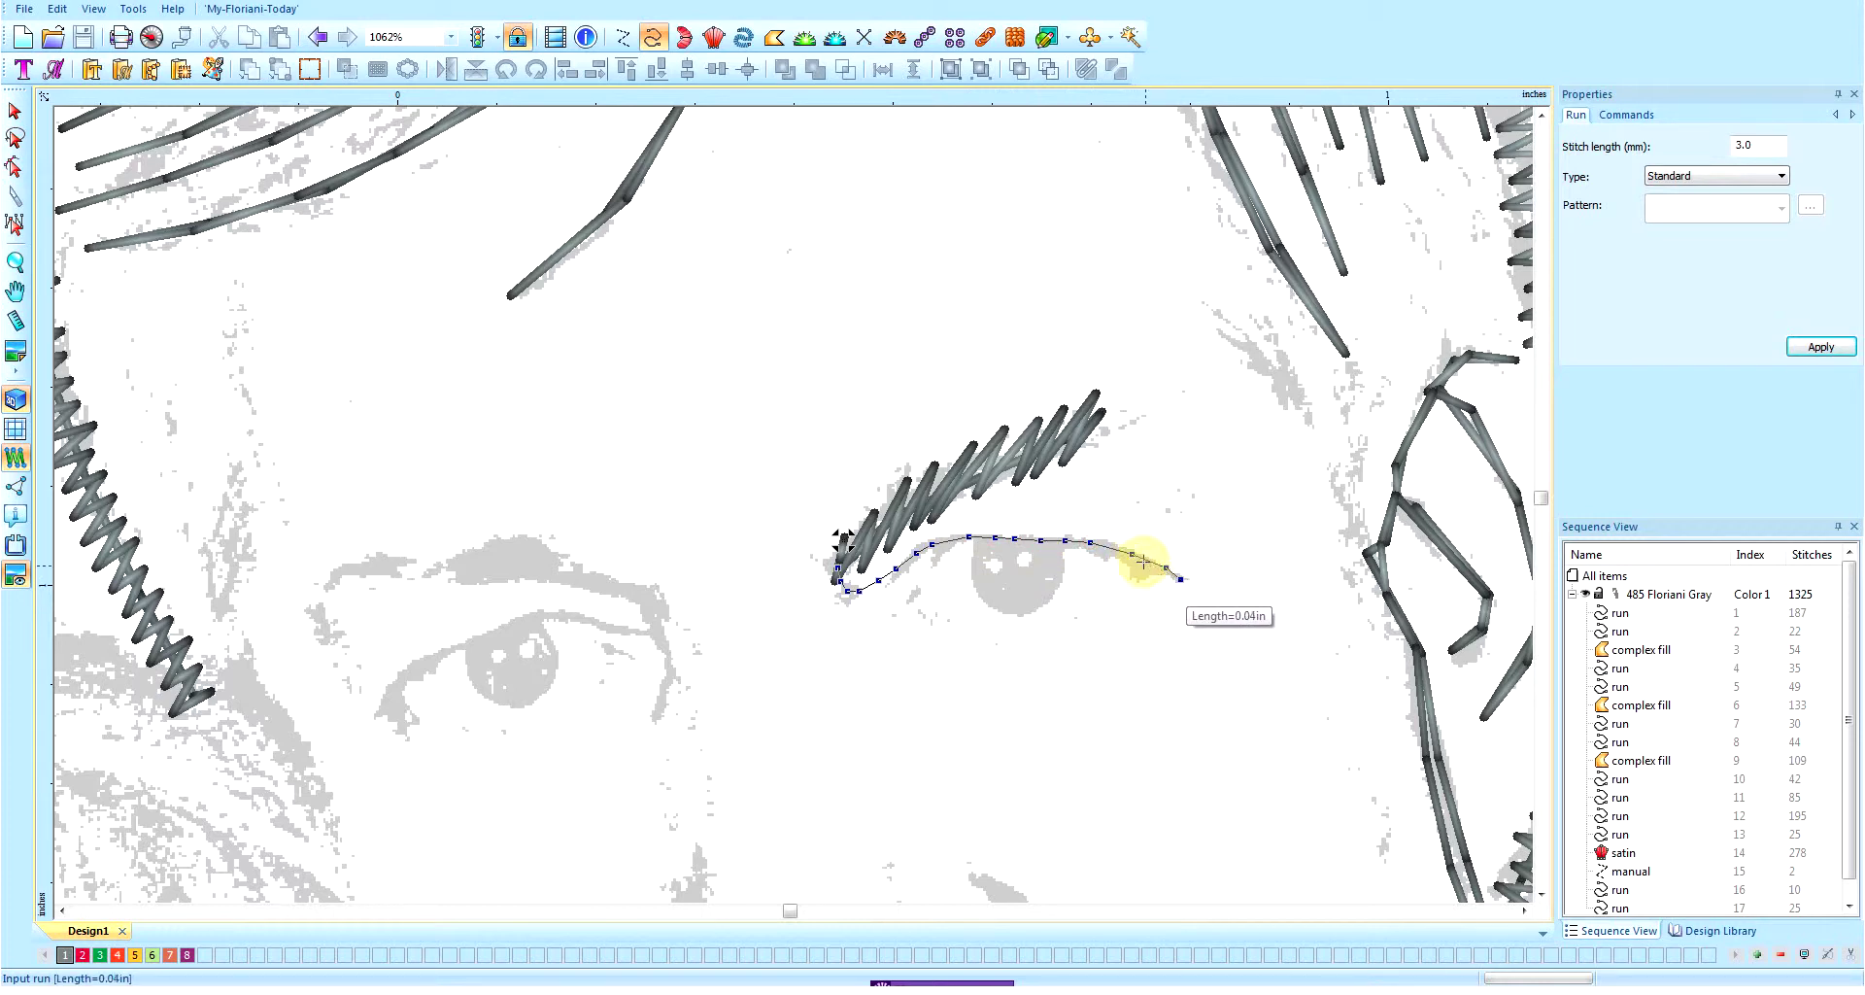
- Zigzag the run back along the upper eyelid from the eye's outer corner to above the iris's inner edge and finish it
click(1148, 557)
click(1129, 554)
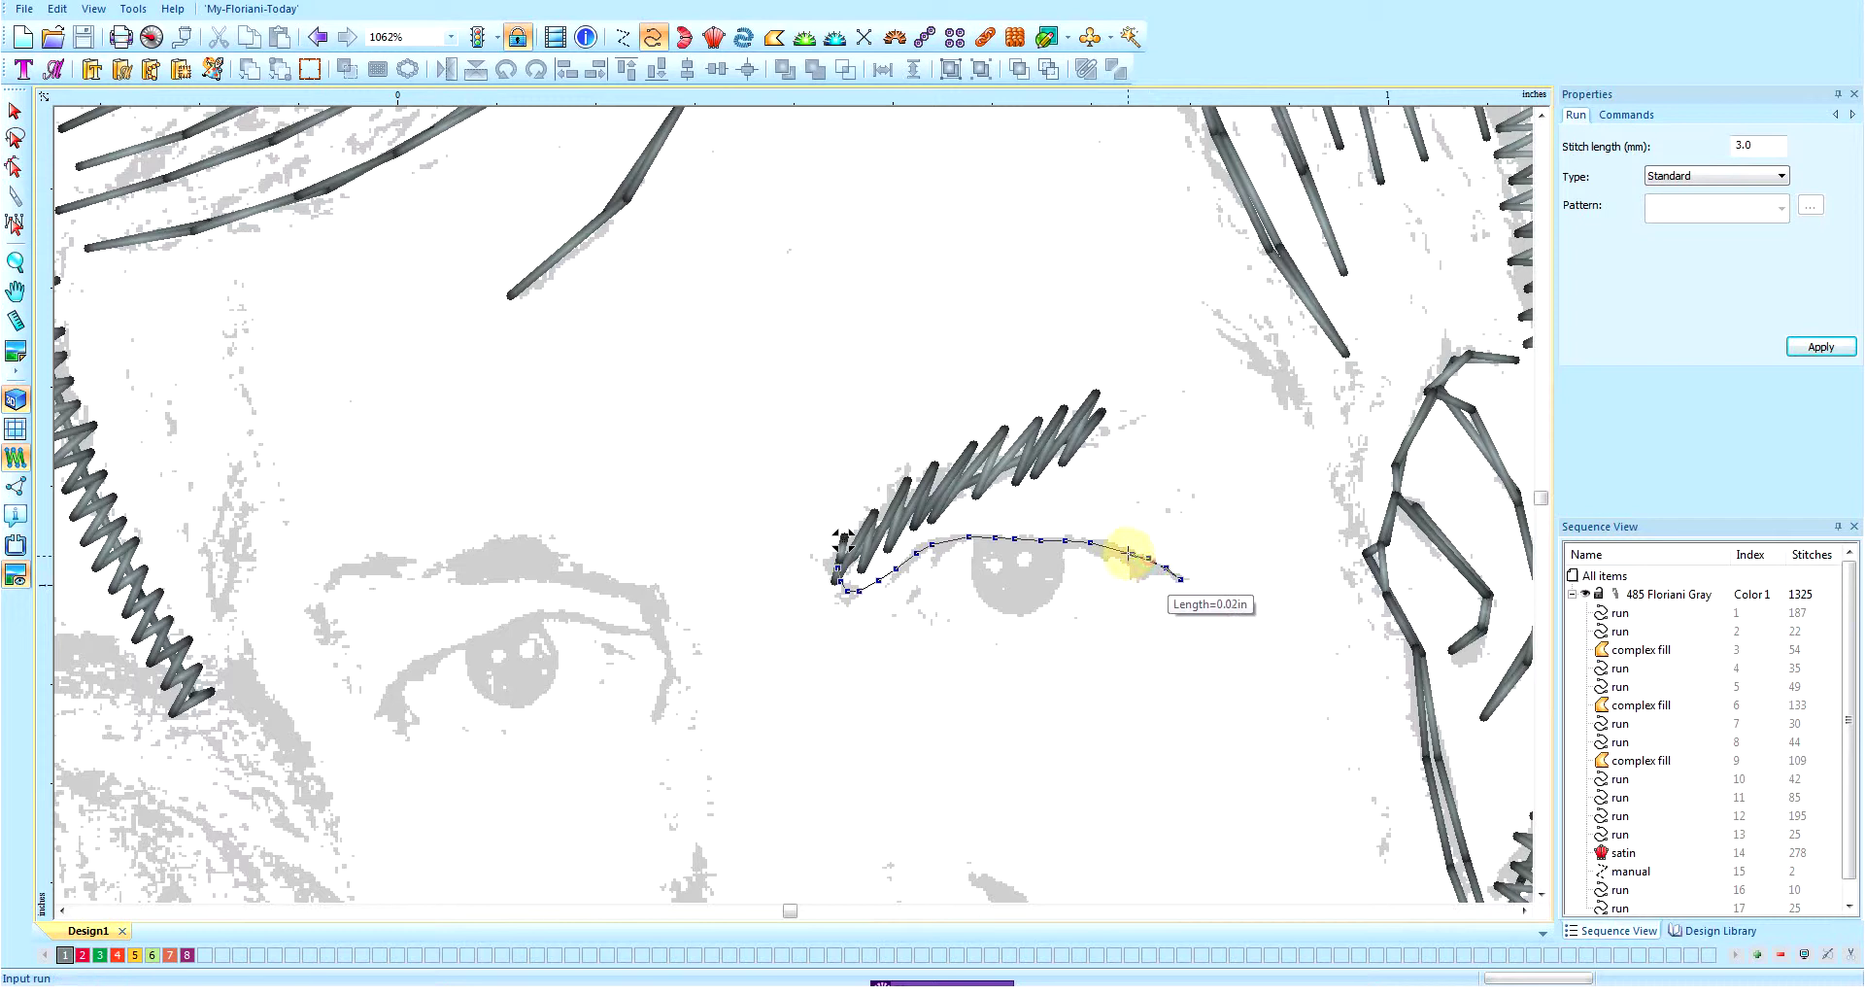
click(1160, 573)
click(1119, 552)
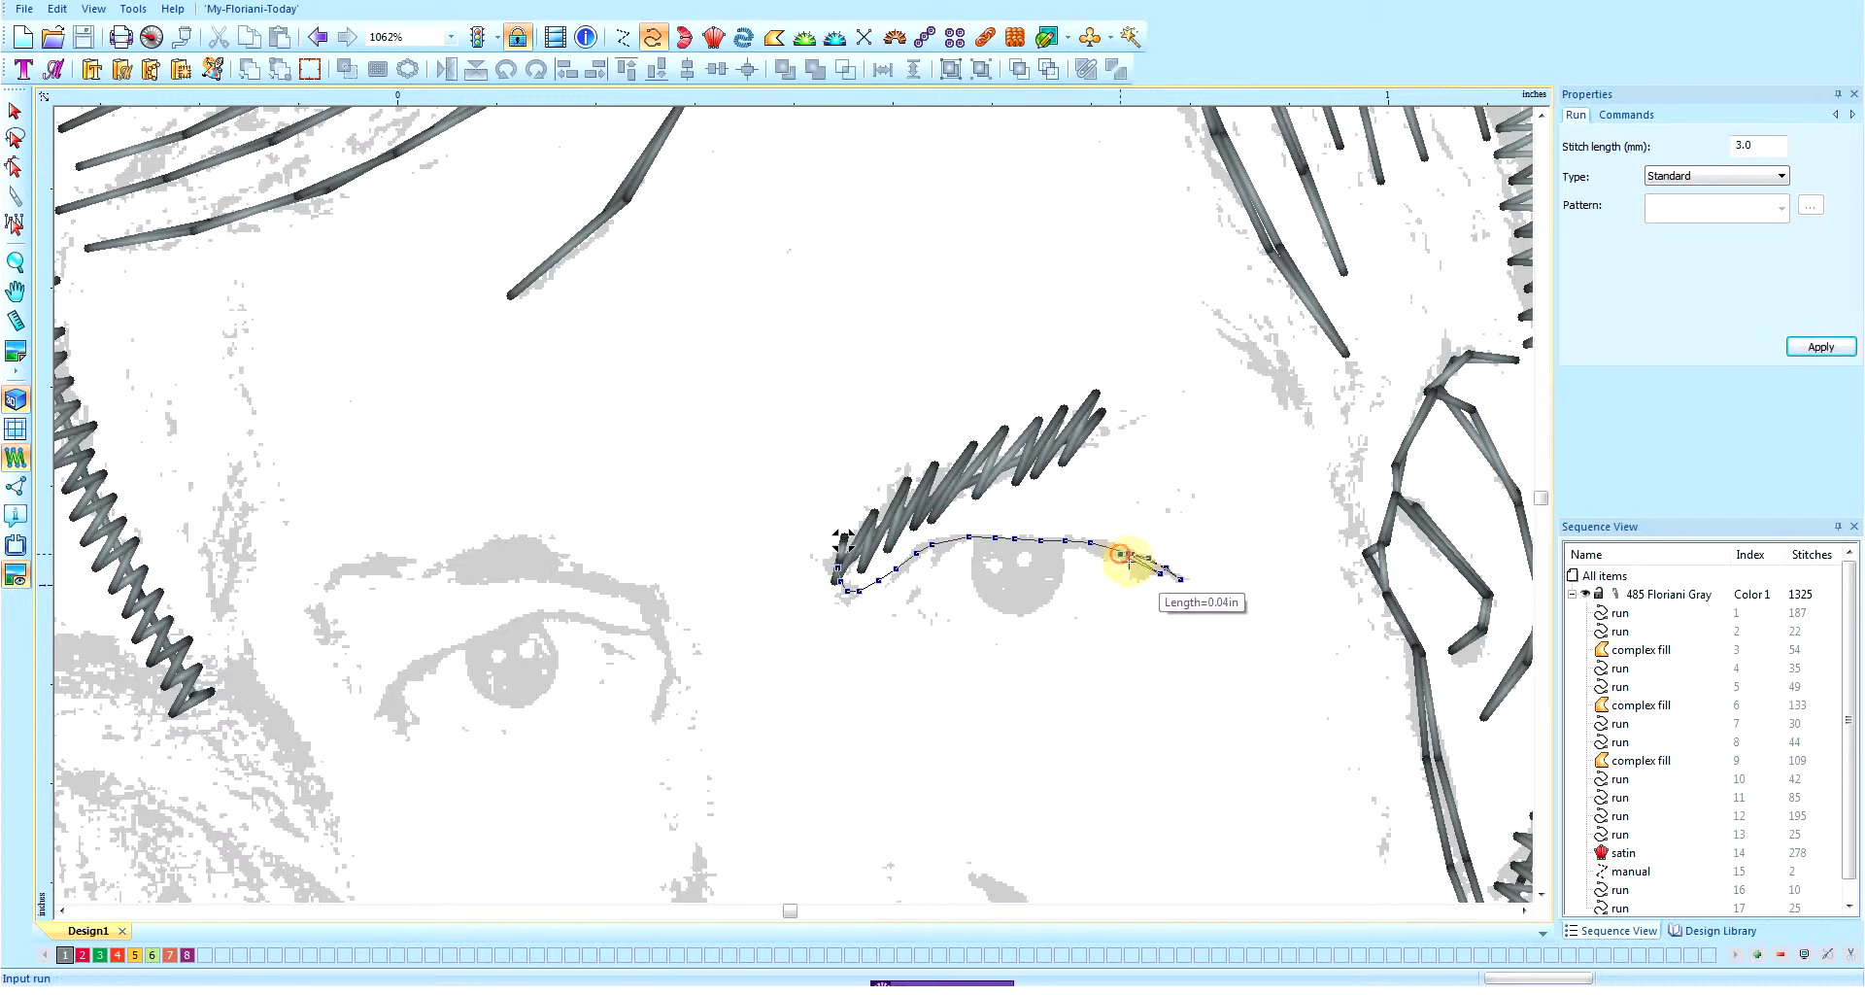
click(1143, 577)
click(1118, 551)
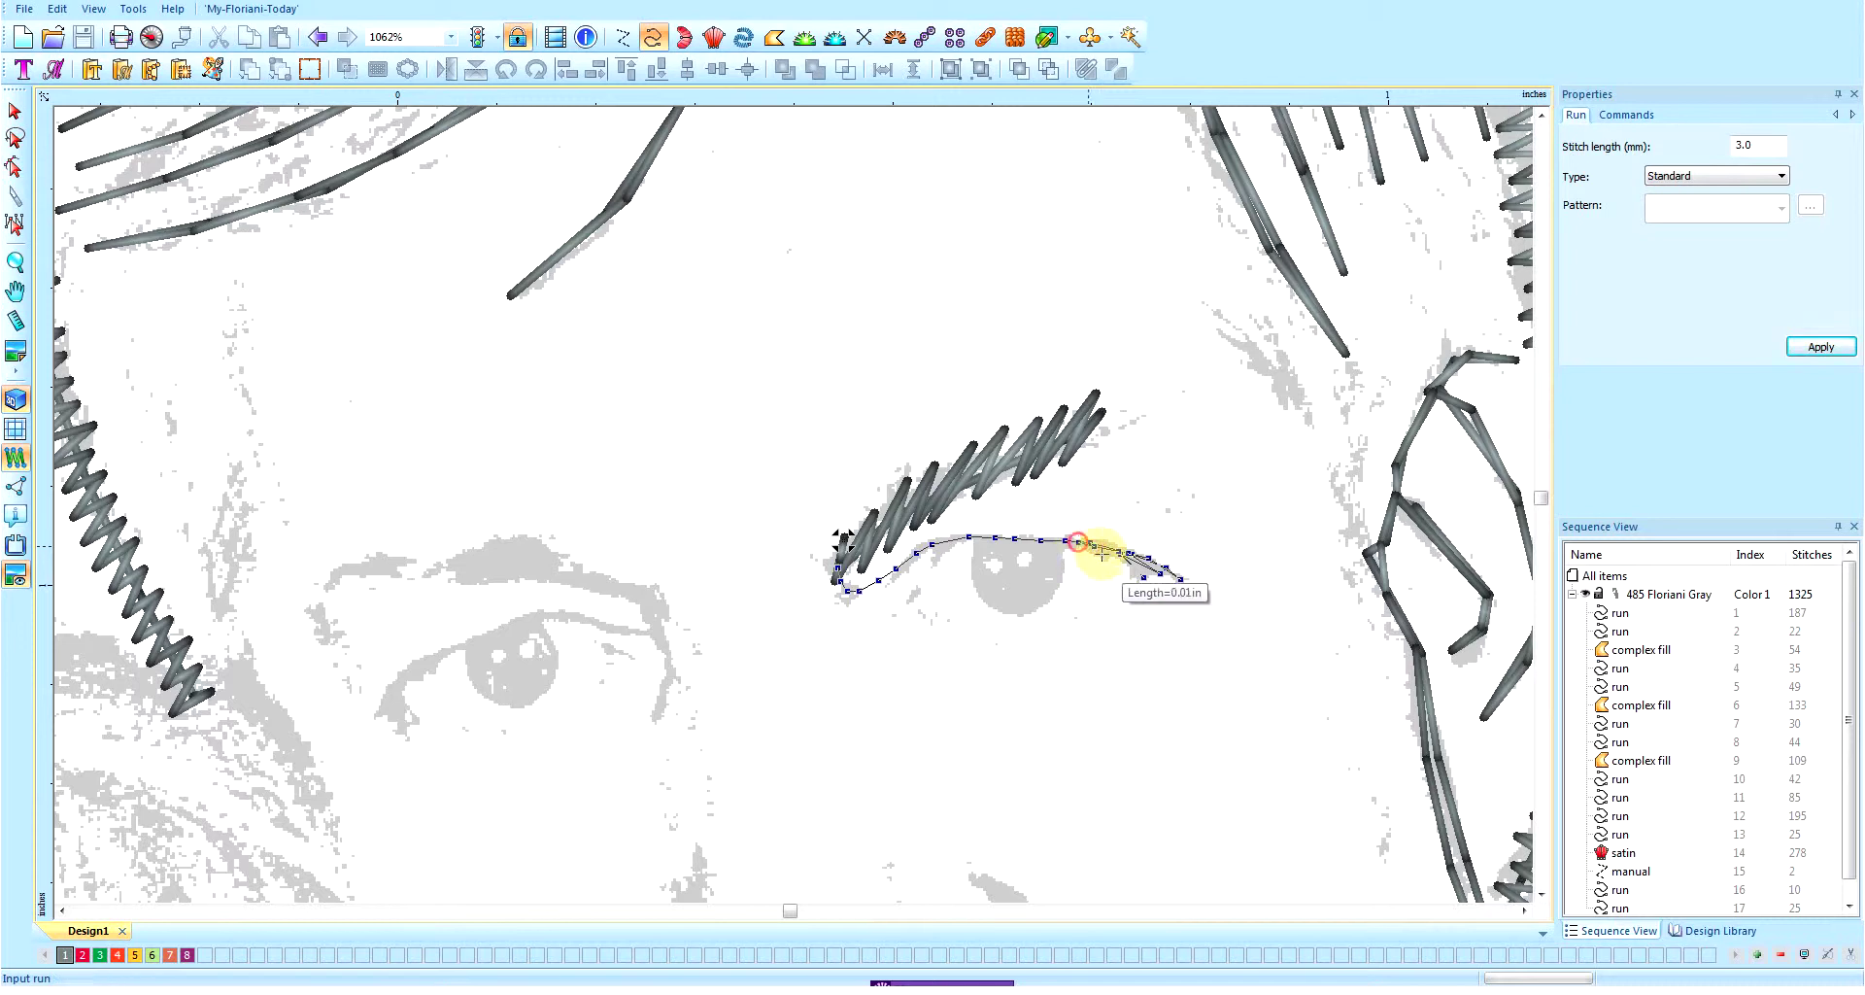
click(1066, 540)
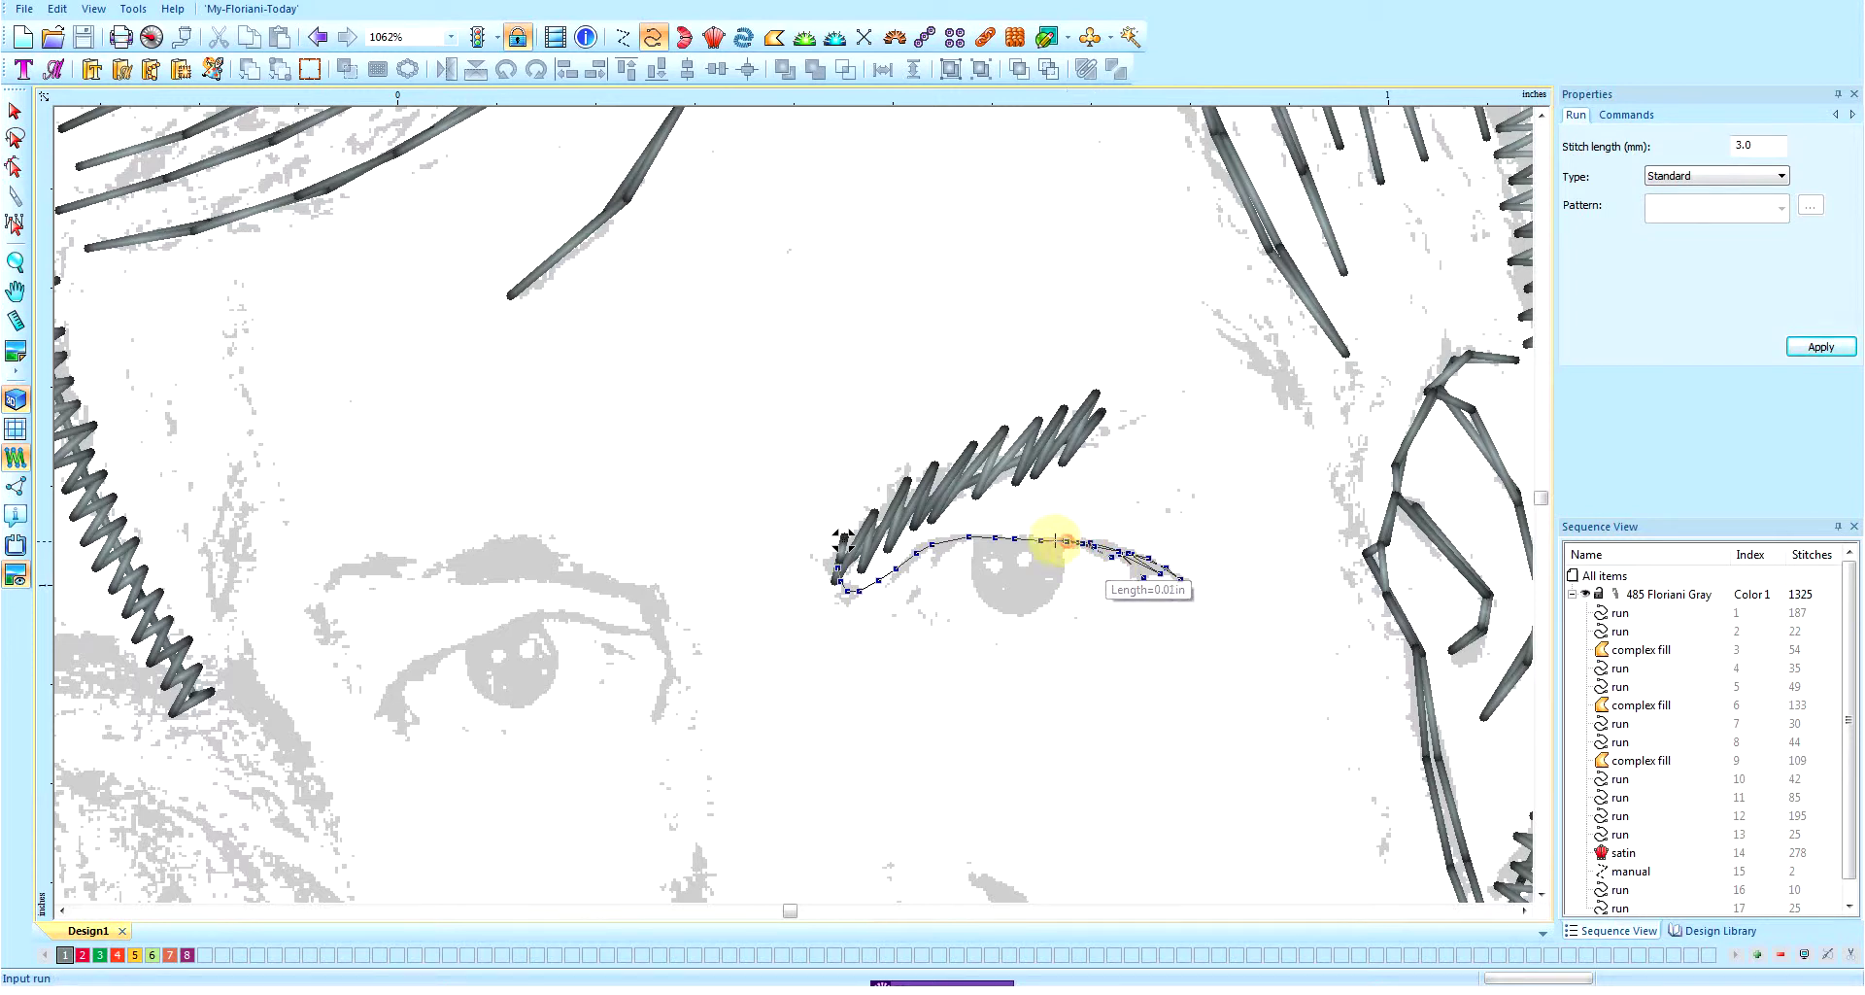
click(1004, 540)
click(975, 539)
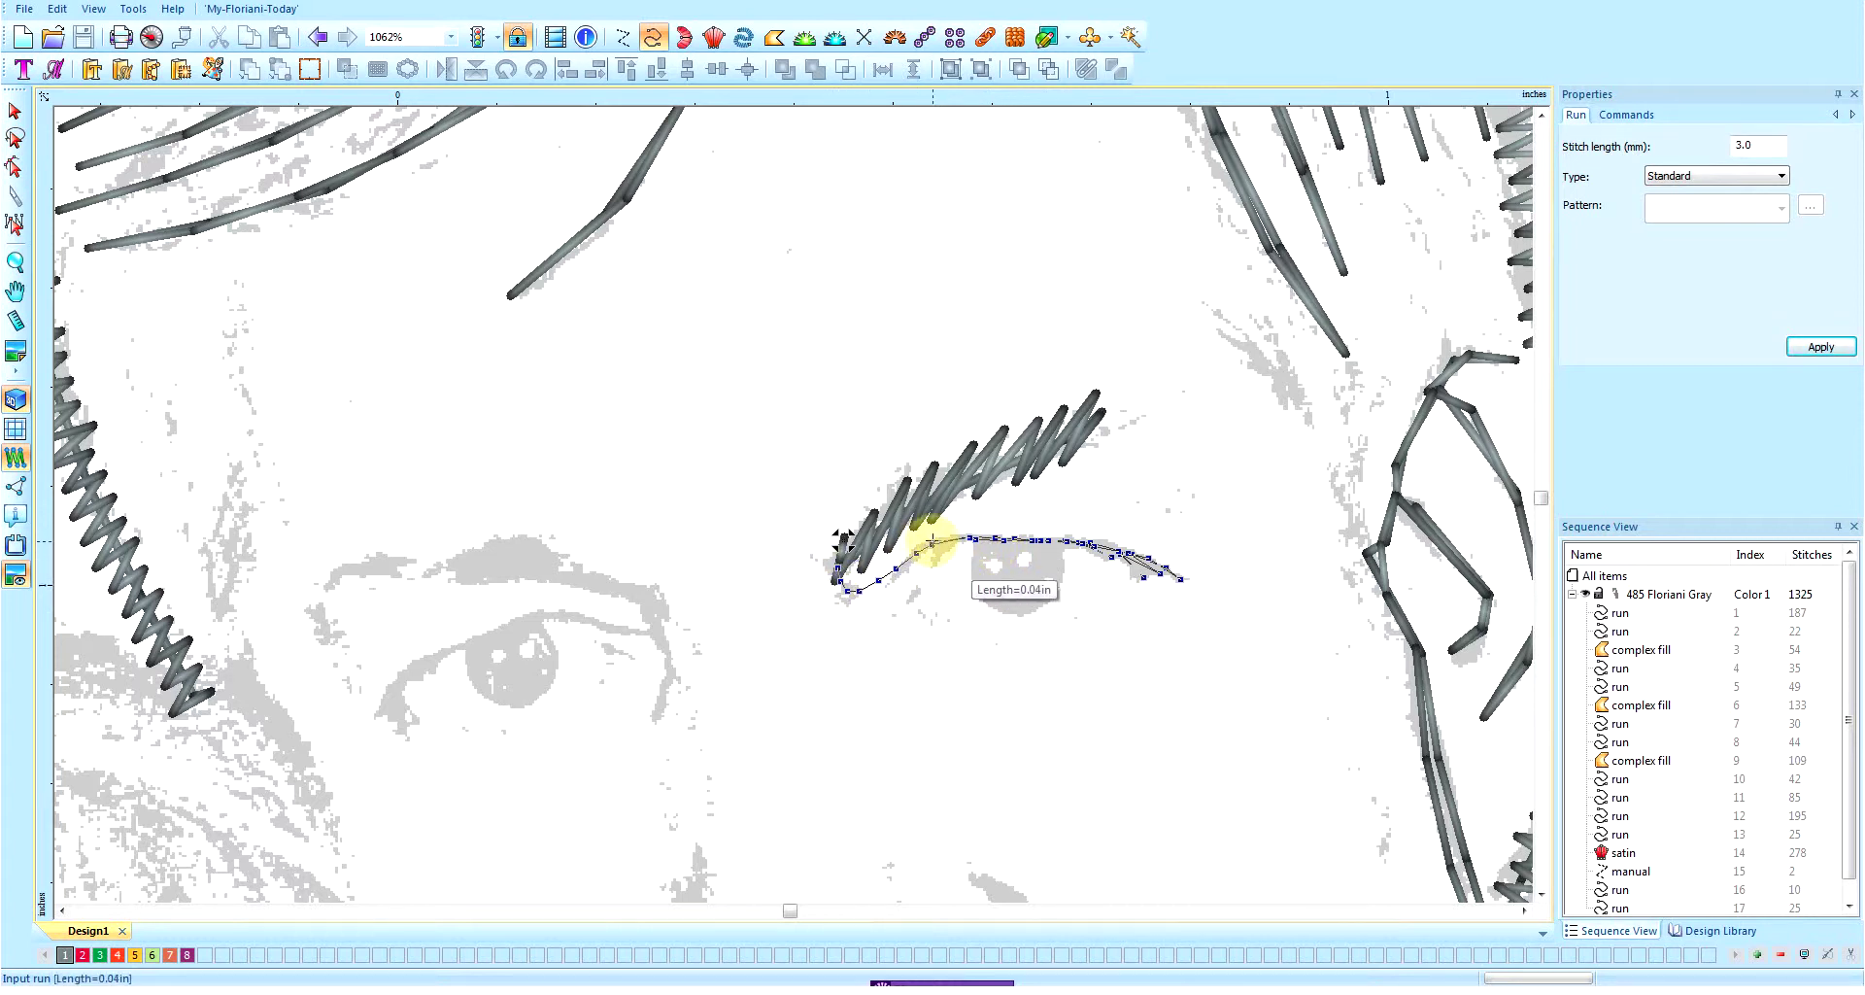
key(Return)
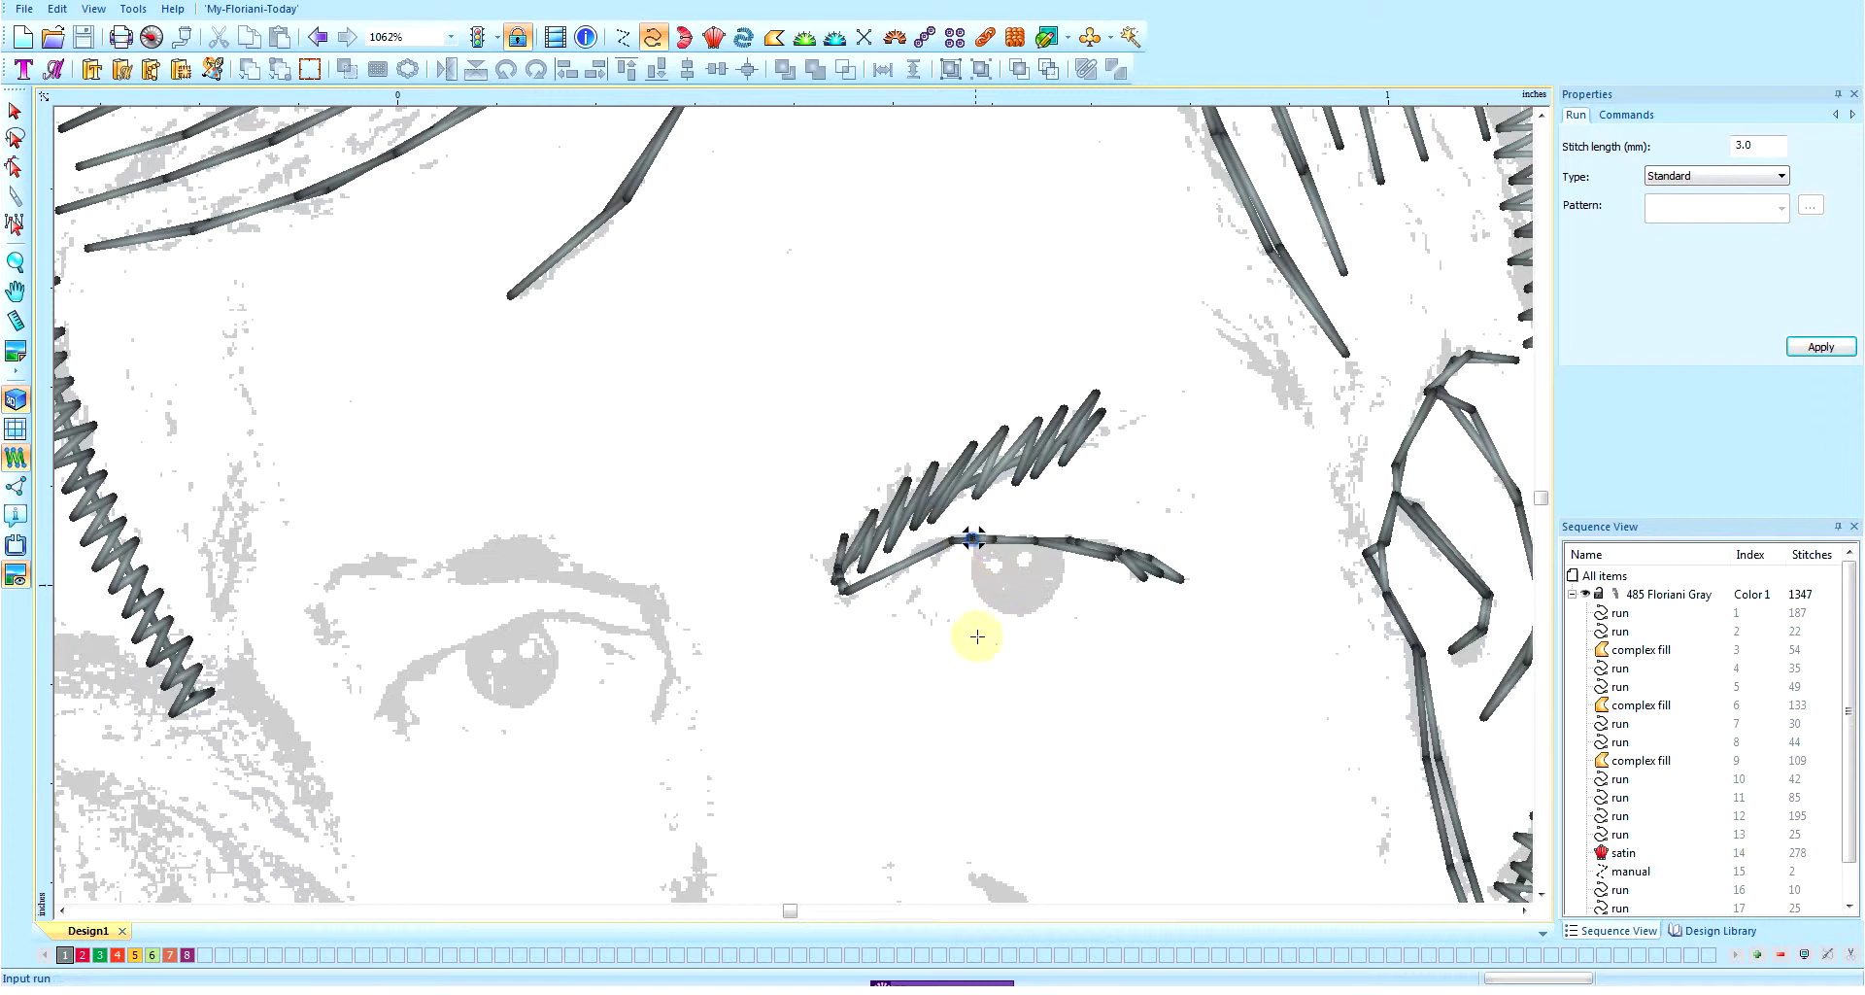
- Check the stitched eyebrow and eyelid against the face with the photo backdrop hidden and shown again
scroll(1008, 568, down, 1)
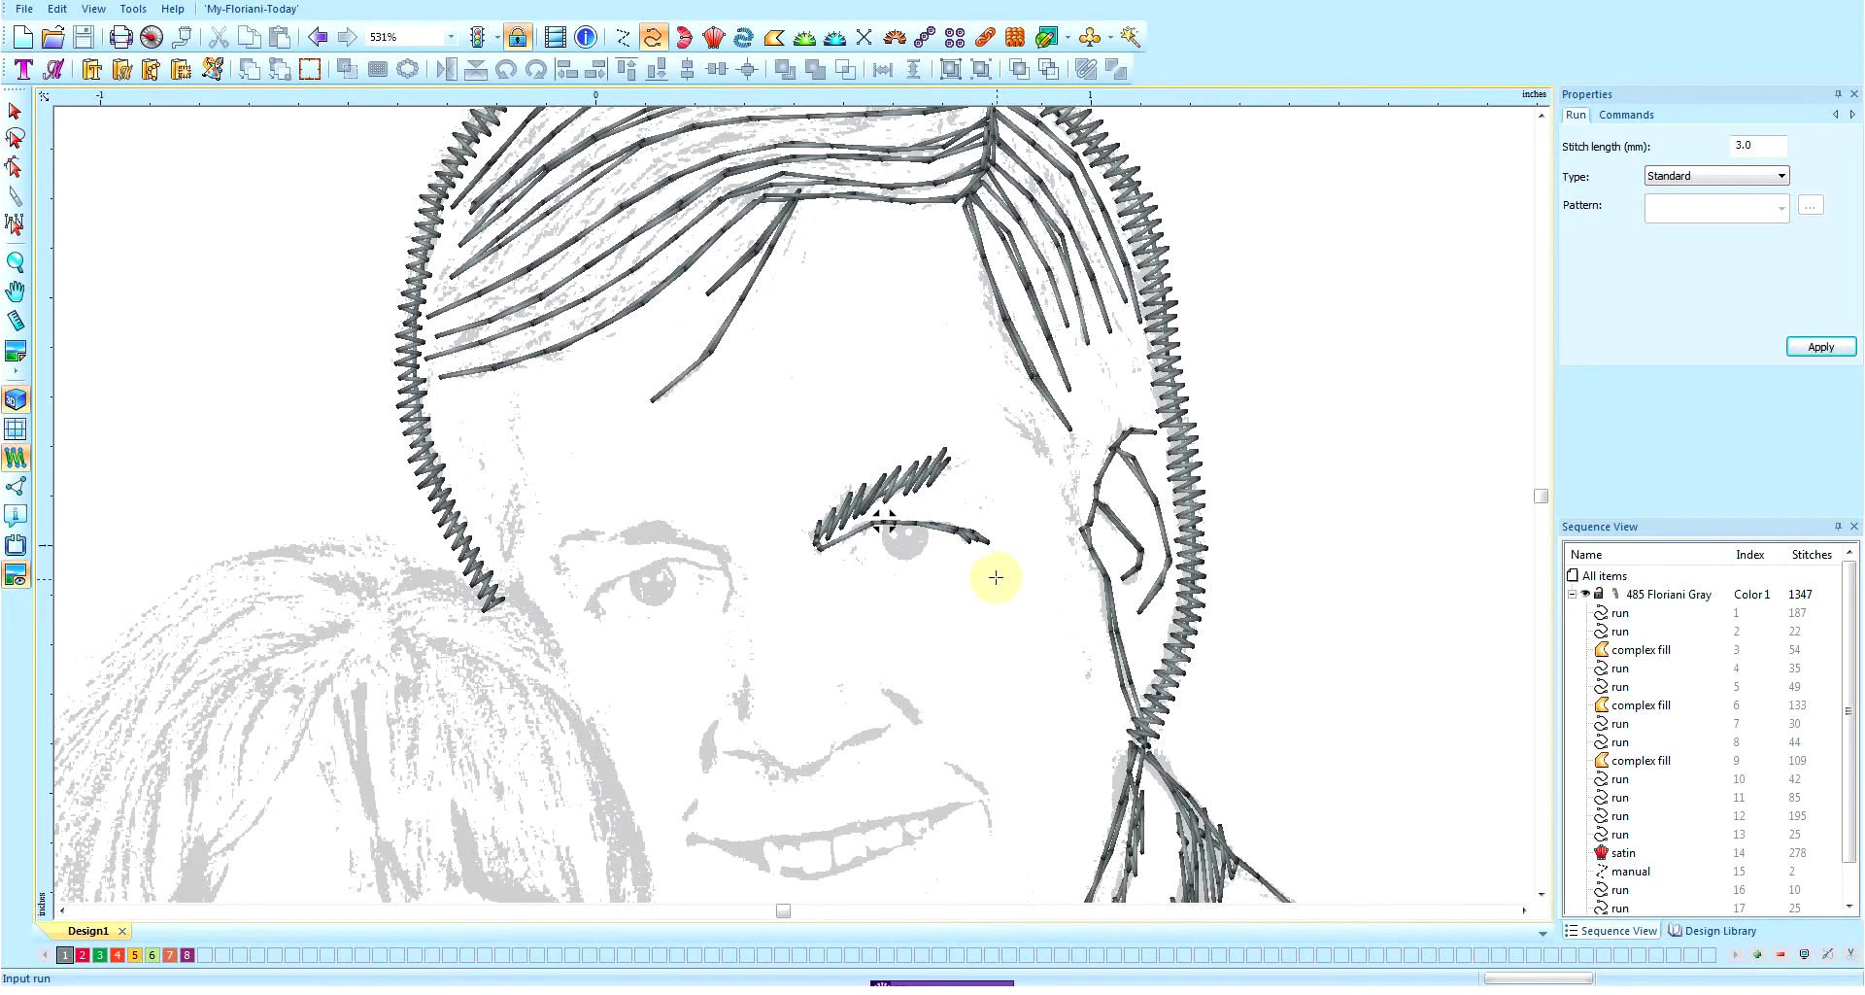
key(d)
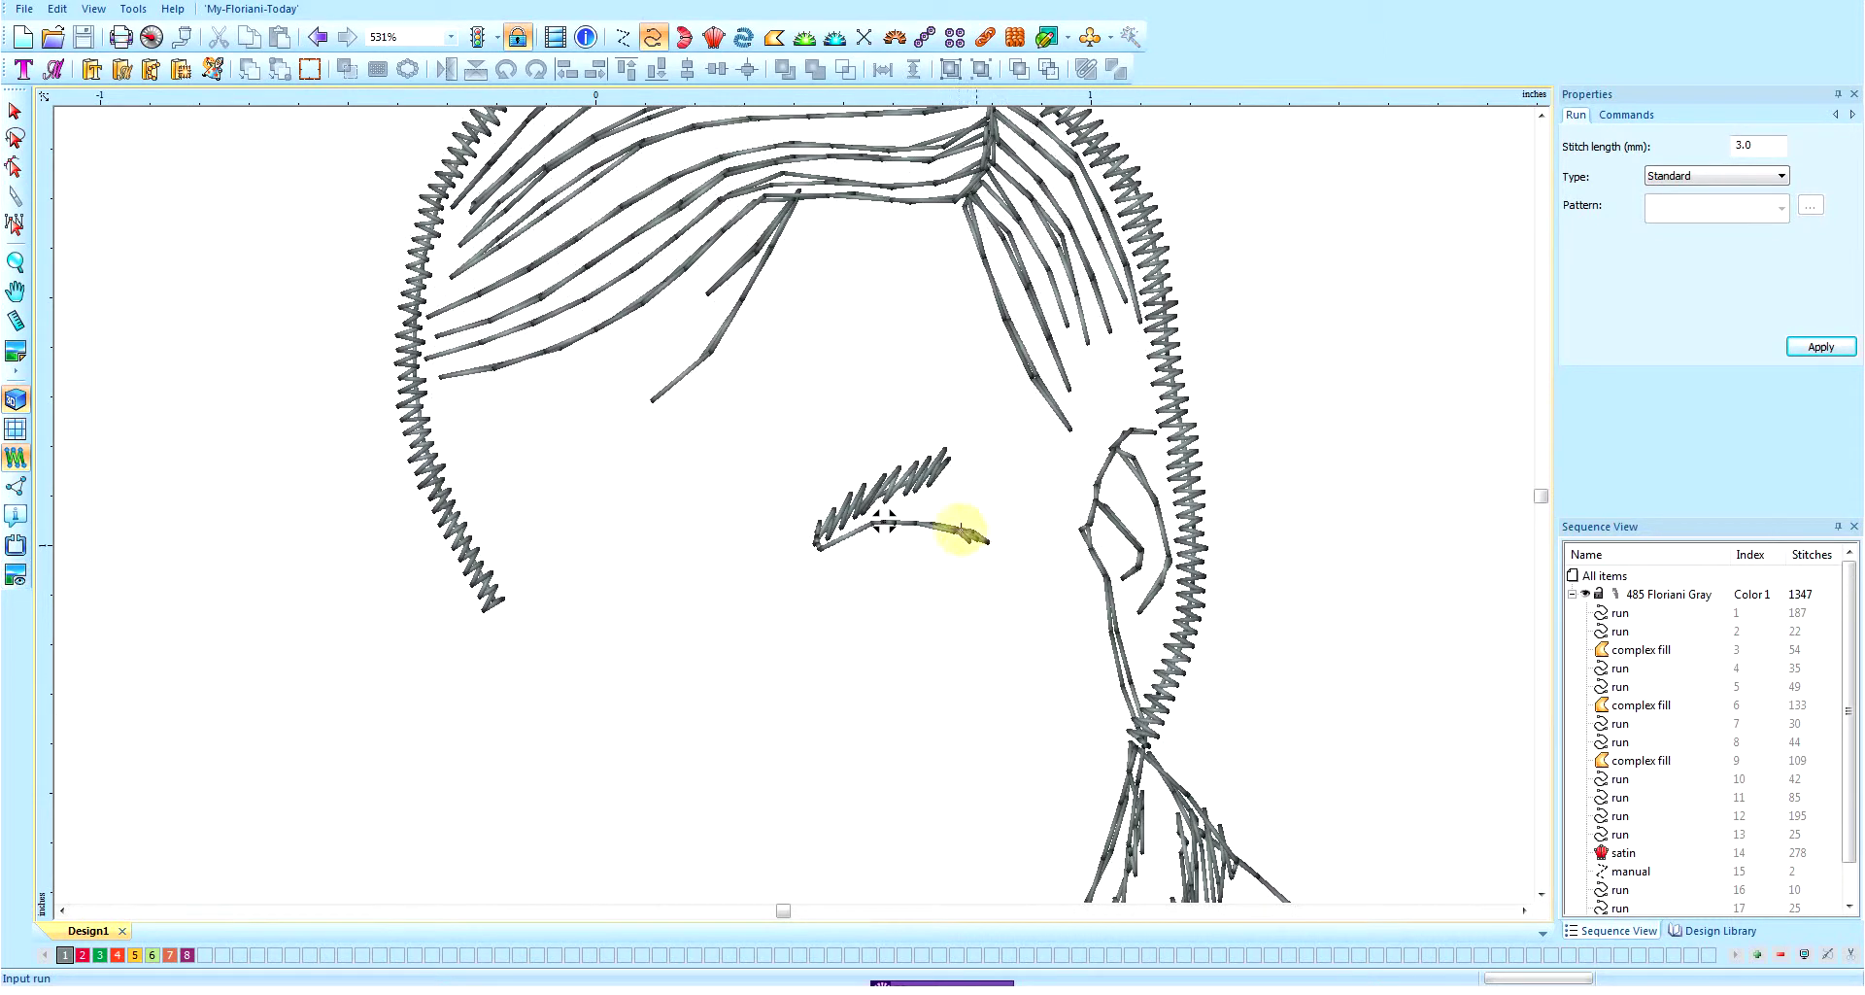
key(d)
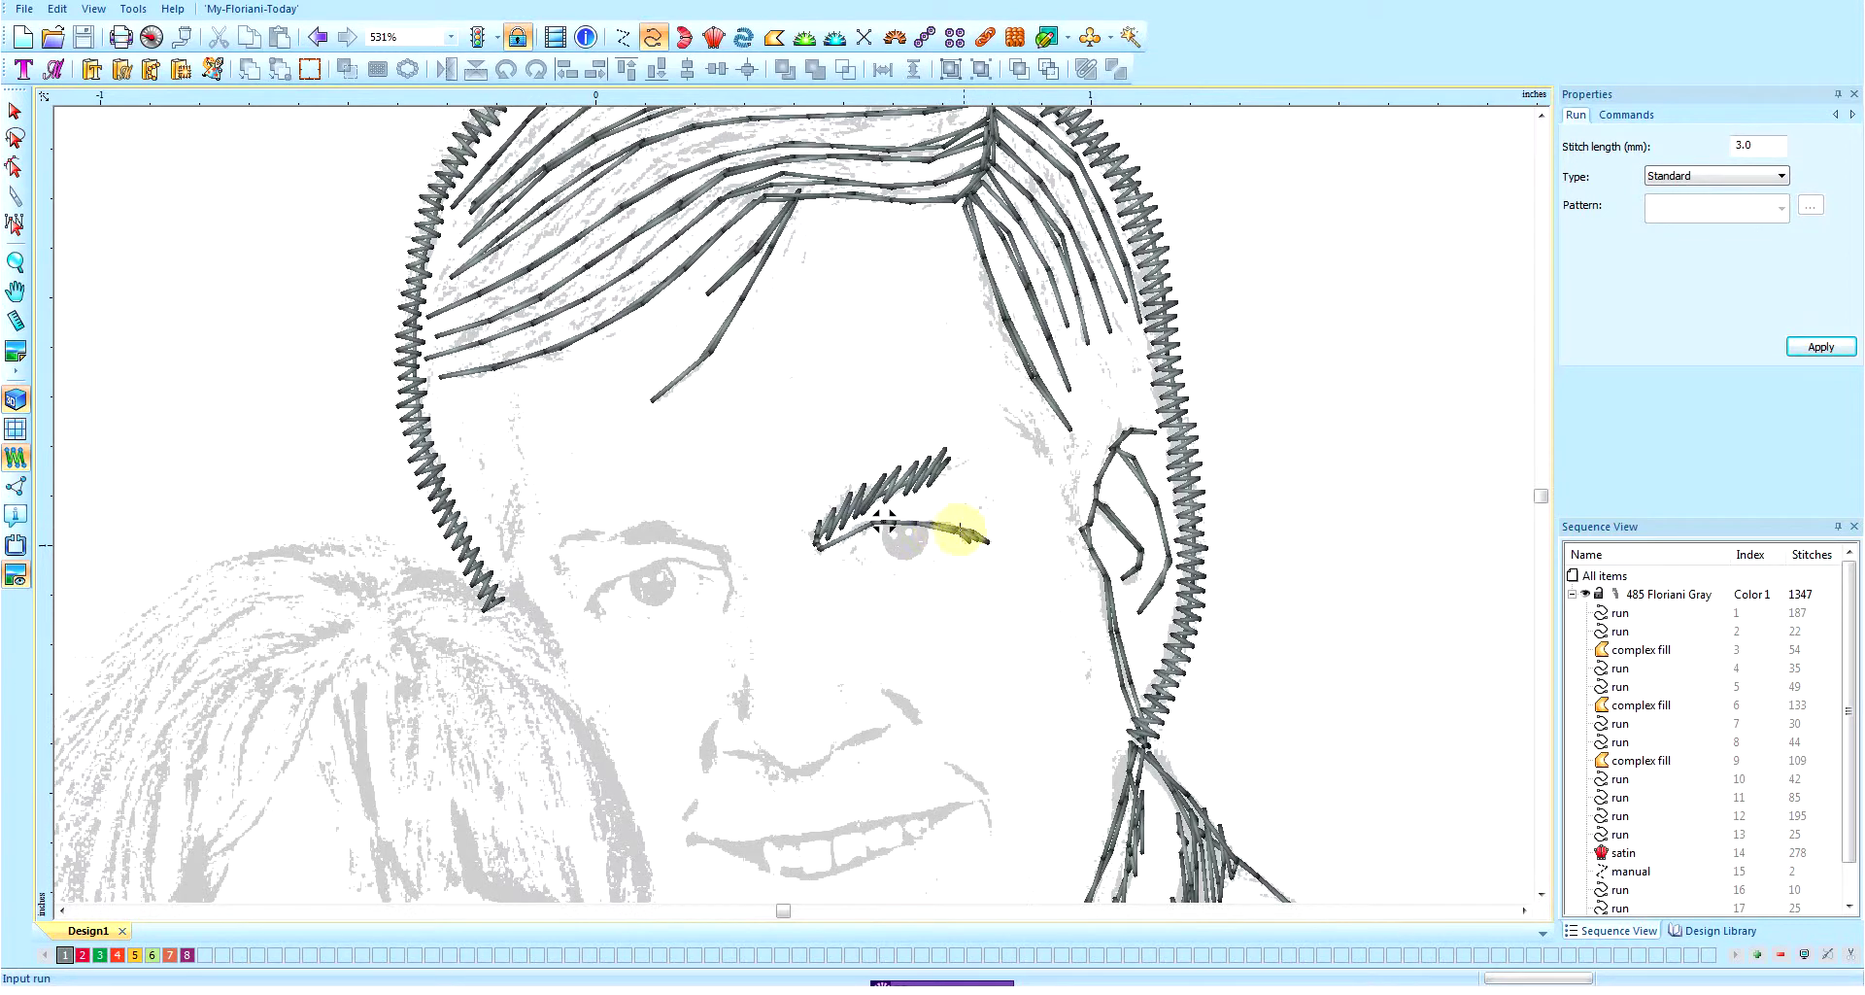
- Start a run at the eyelid above the iris's inner edge and trace it just inside the iris's lower curve up to the eyelid's outer side
scroll(881, 525, up, 2)
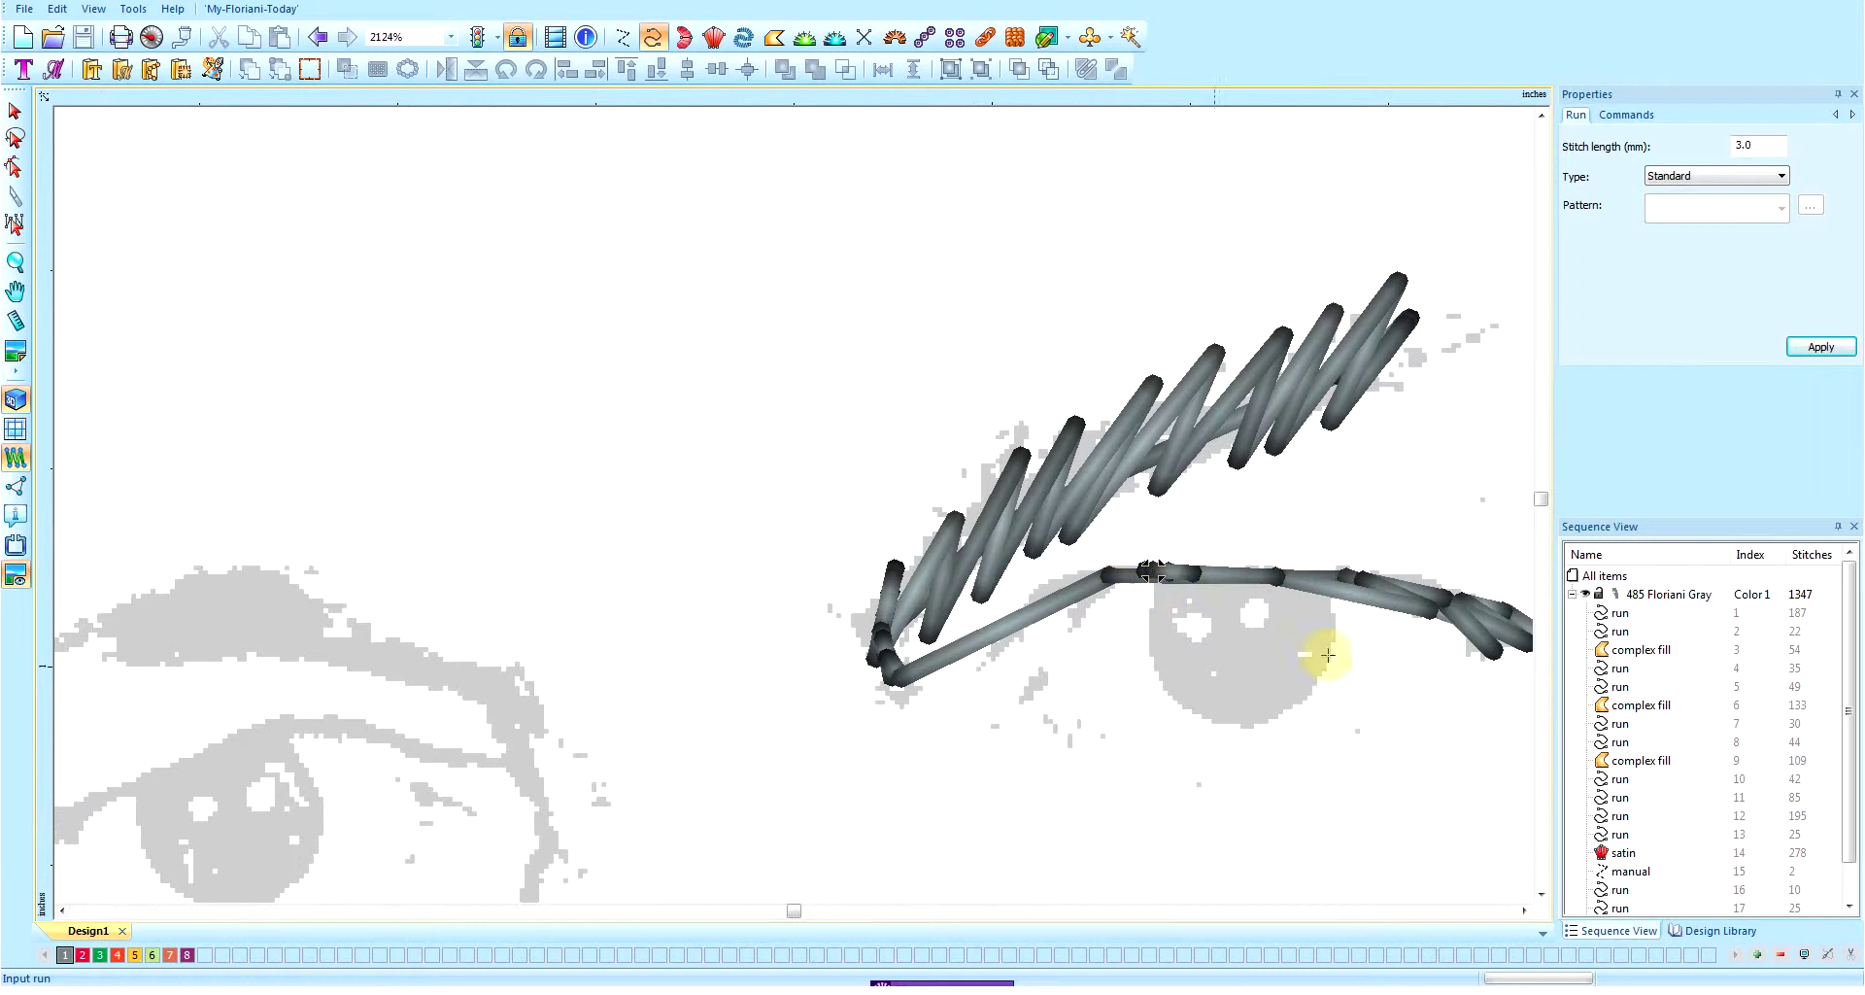
click(1524, 911)
click(1524, 910)
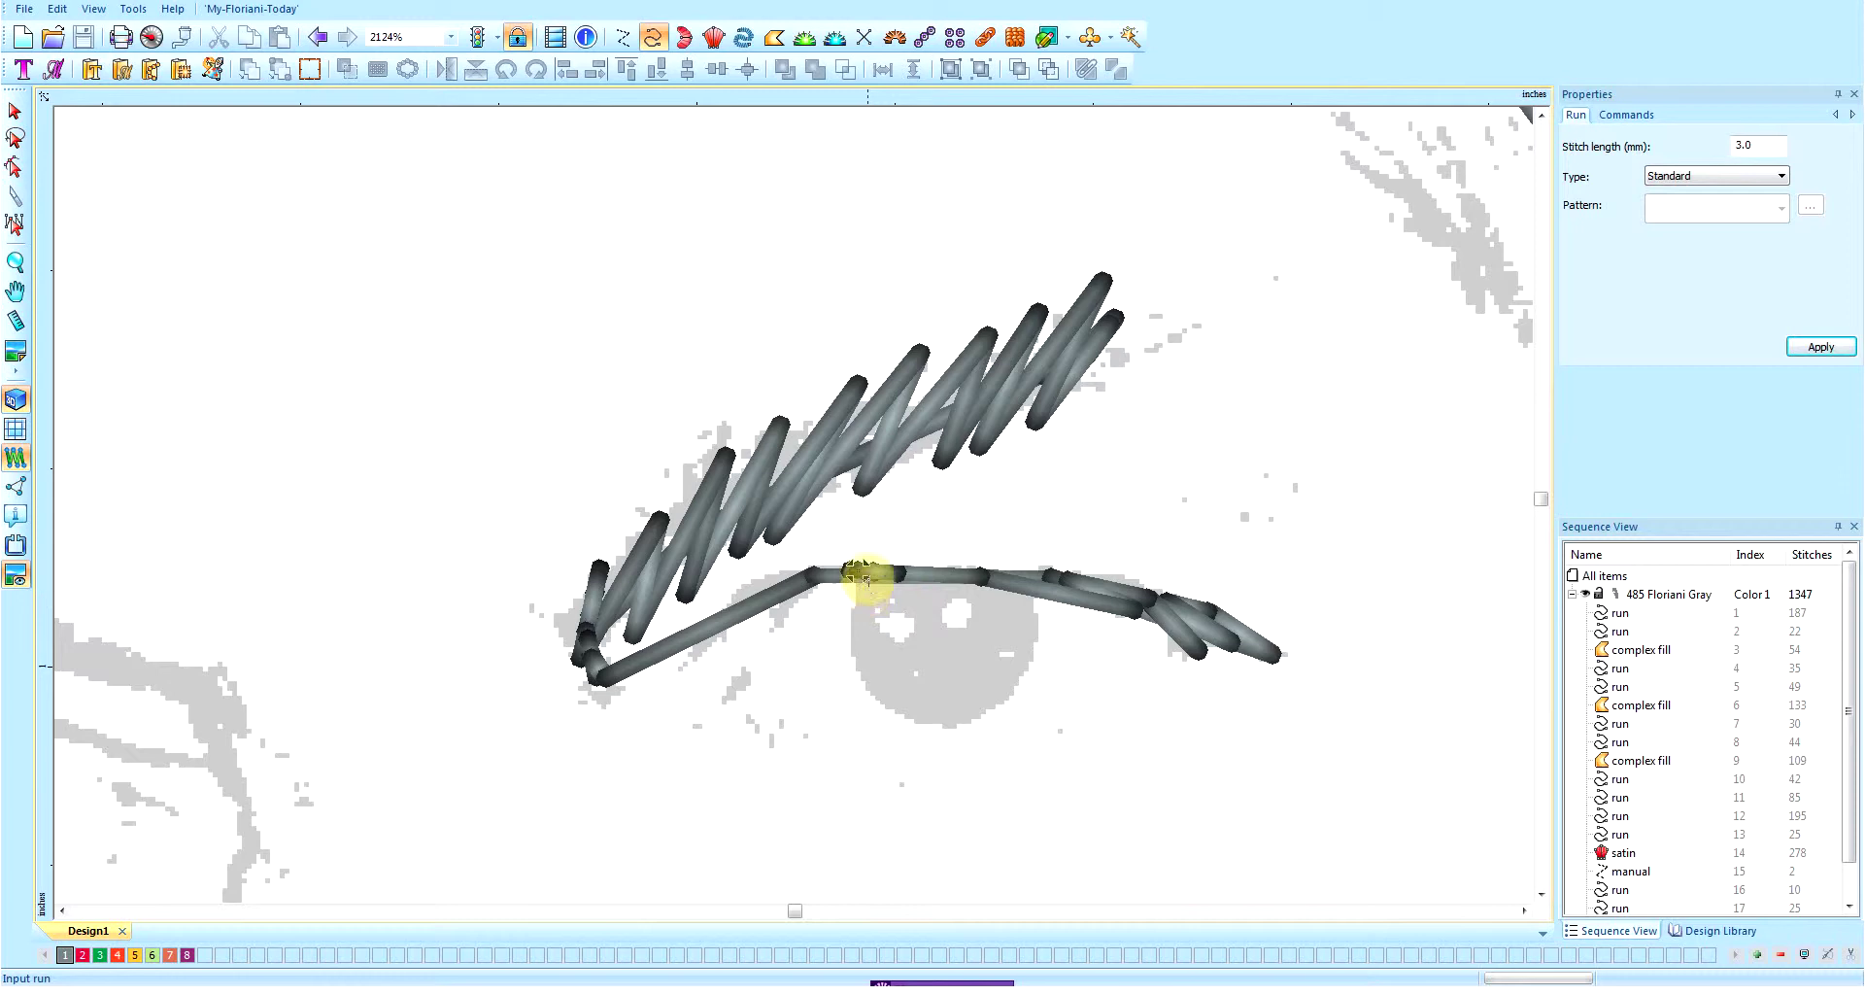
click(857, 572)
scroll(867, 607, down, 1)
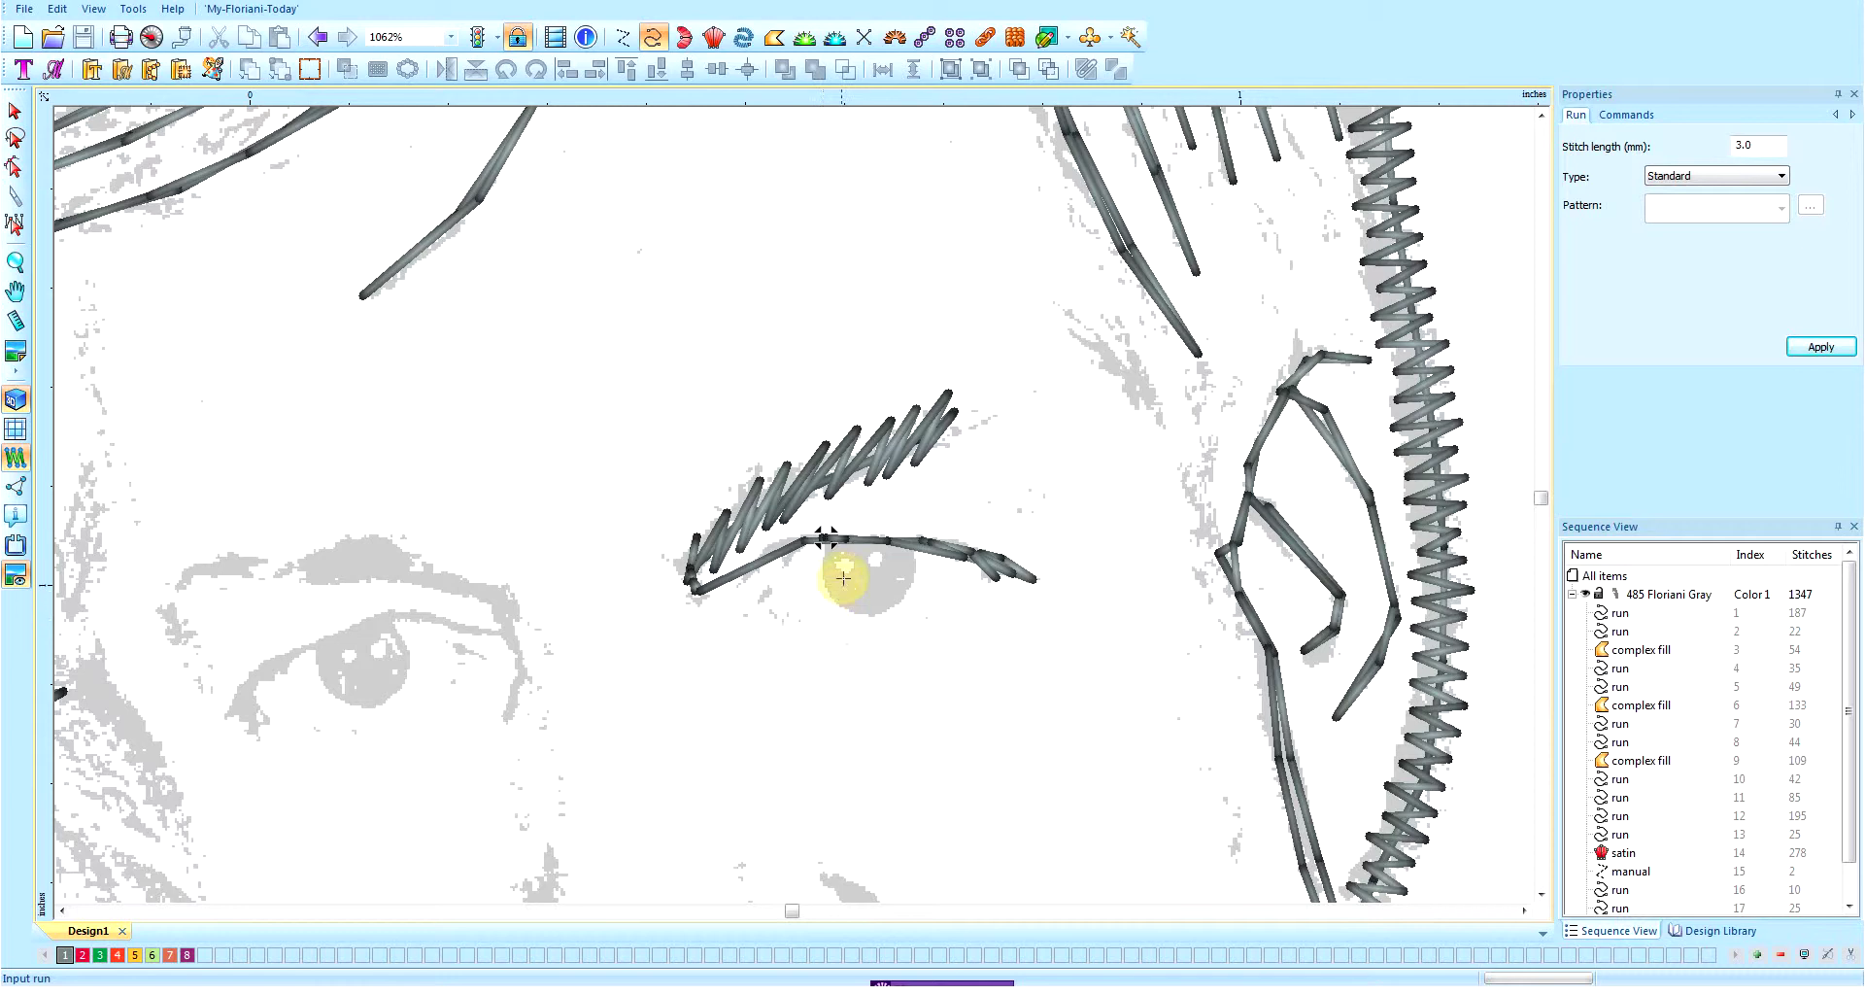
scroll(836, 550, up, 1)
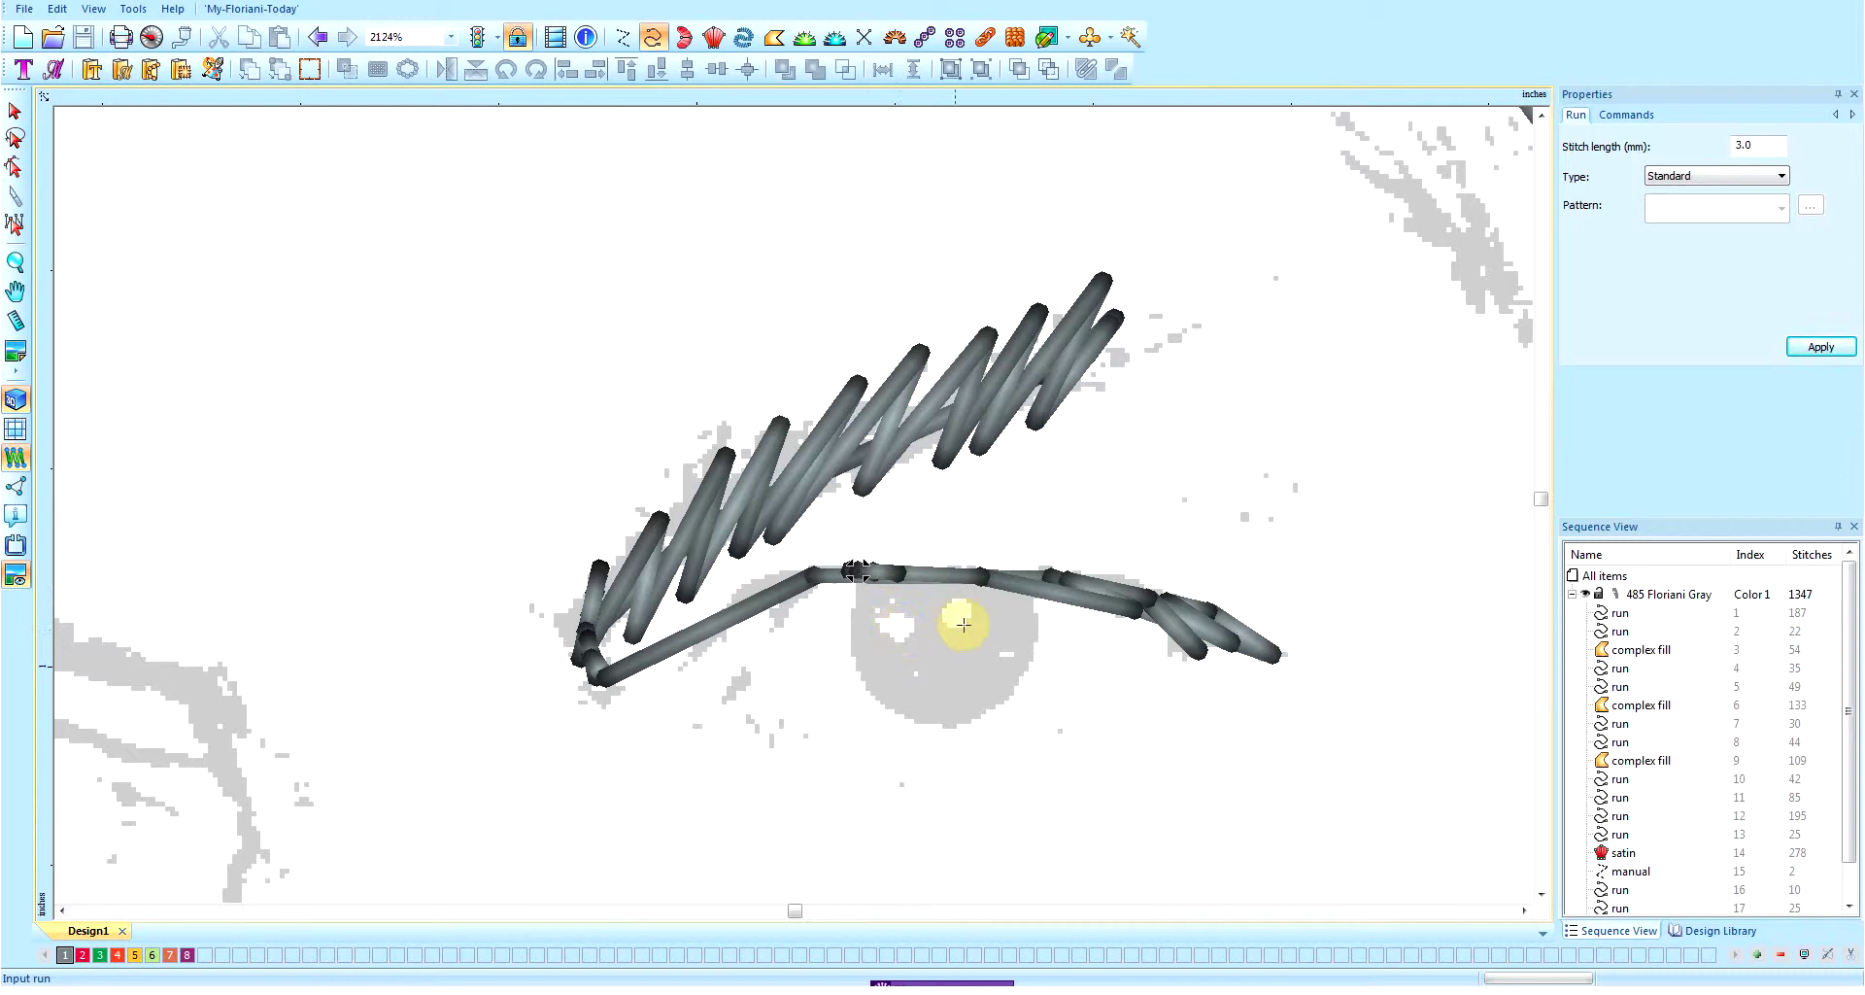
click(860, 581)
click(862, 610)
click(877, 643)
click(894, 680)
click(934, 691)
click(971, 683)
click(1003, 663)
click(1015, 633)
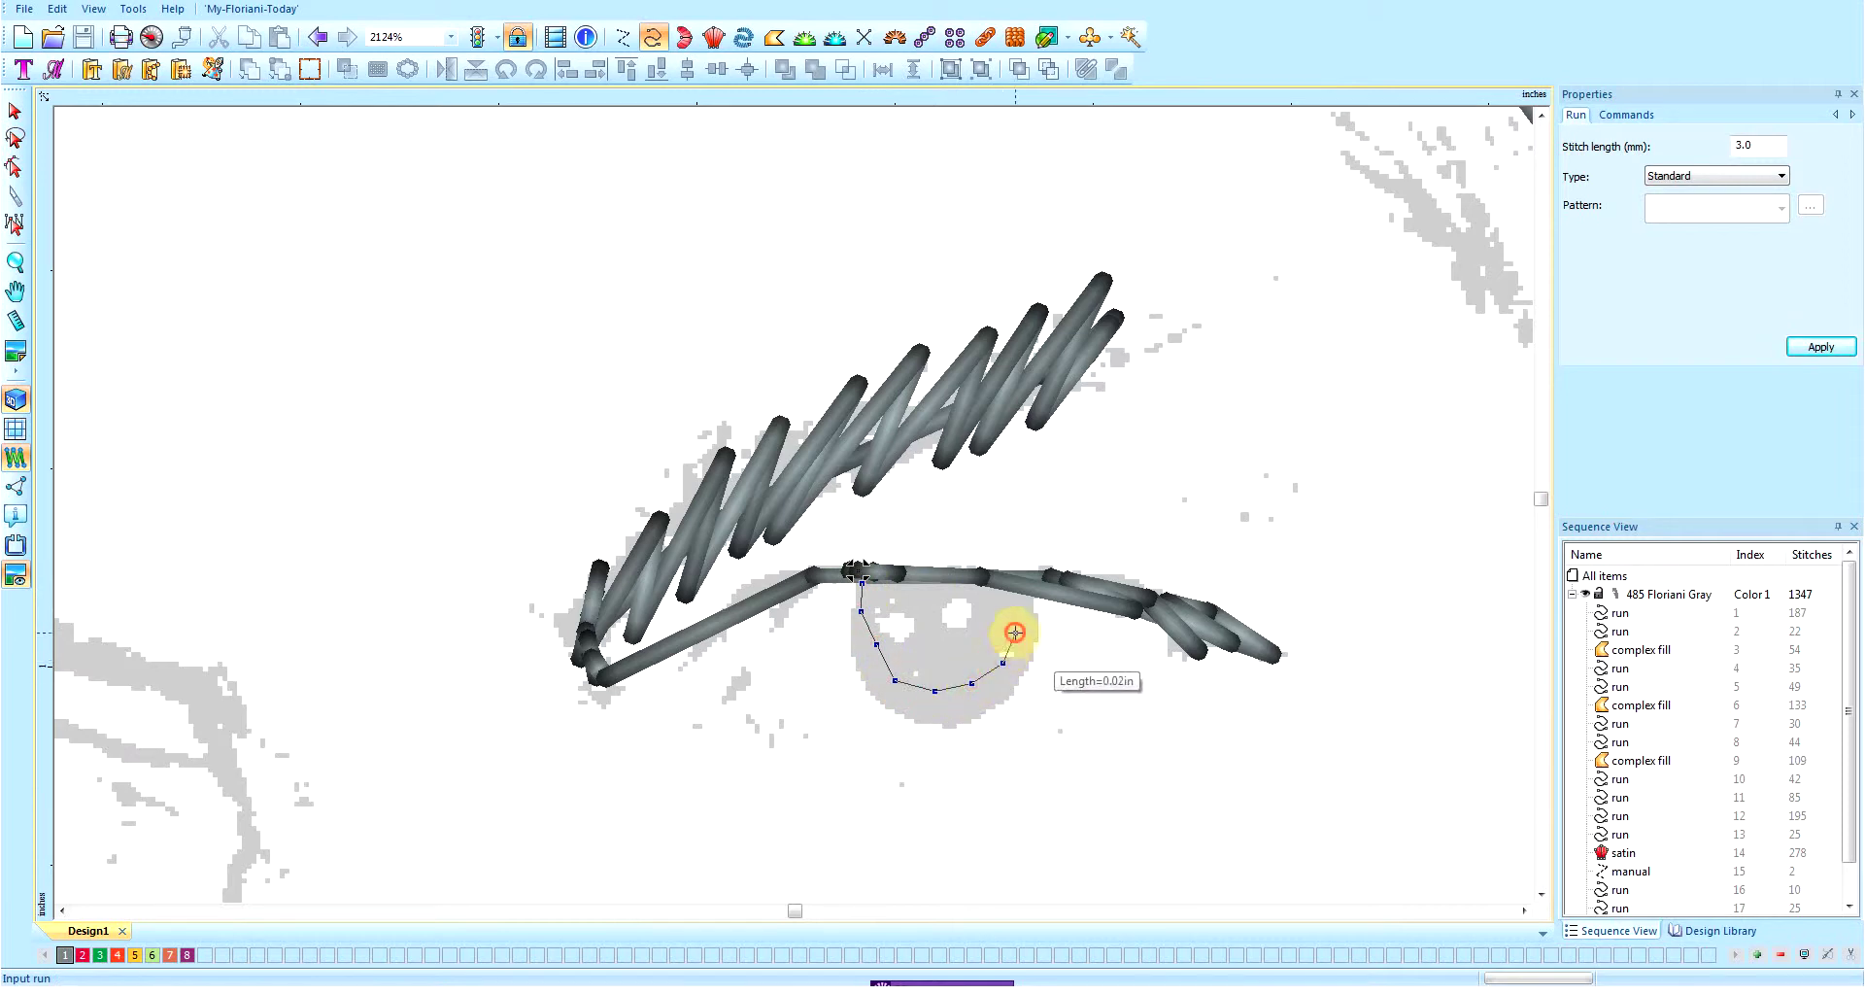
click(1018, 587)
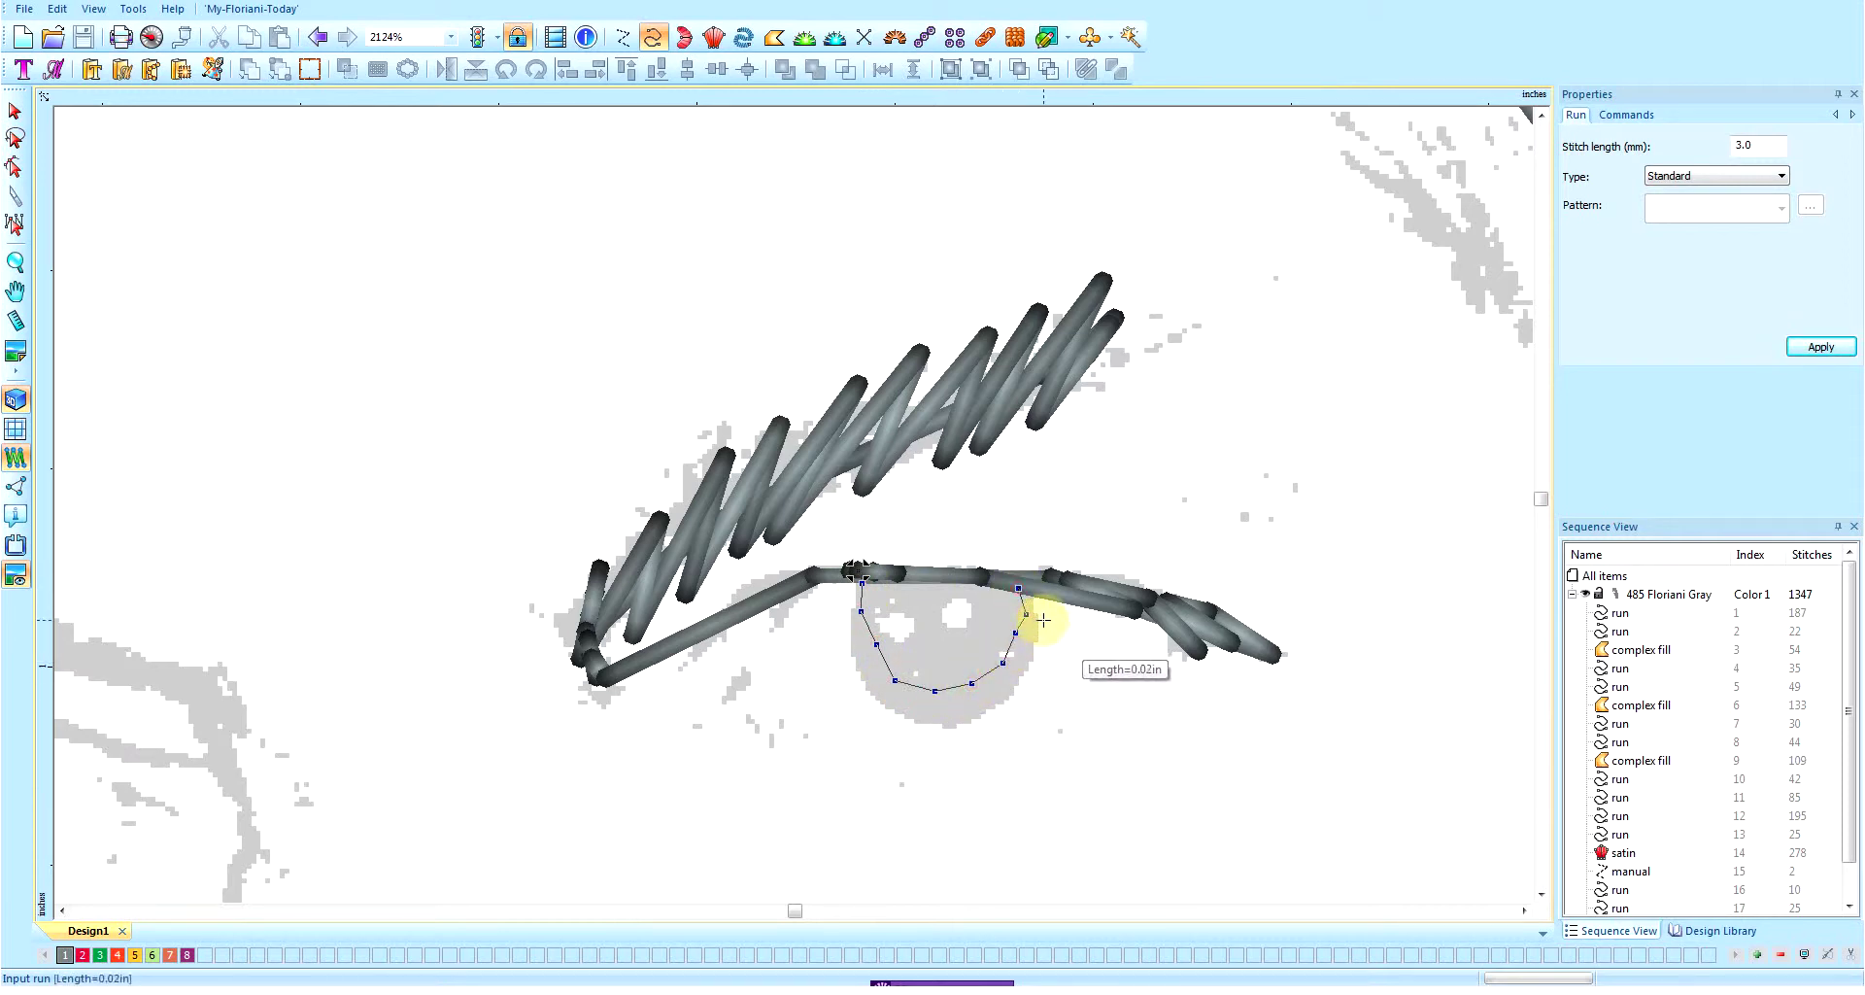
- Zigzag the run back over the iris's lower part from its outer to its inner side, leaving both highlights open, and finish it
click(1043, 617)
click(995, 587)
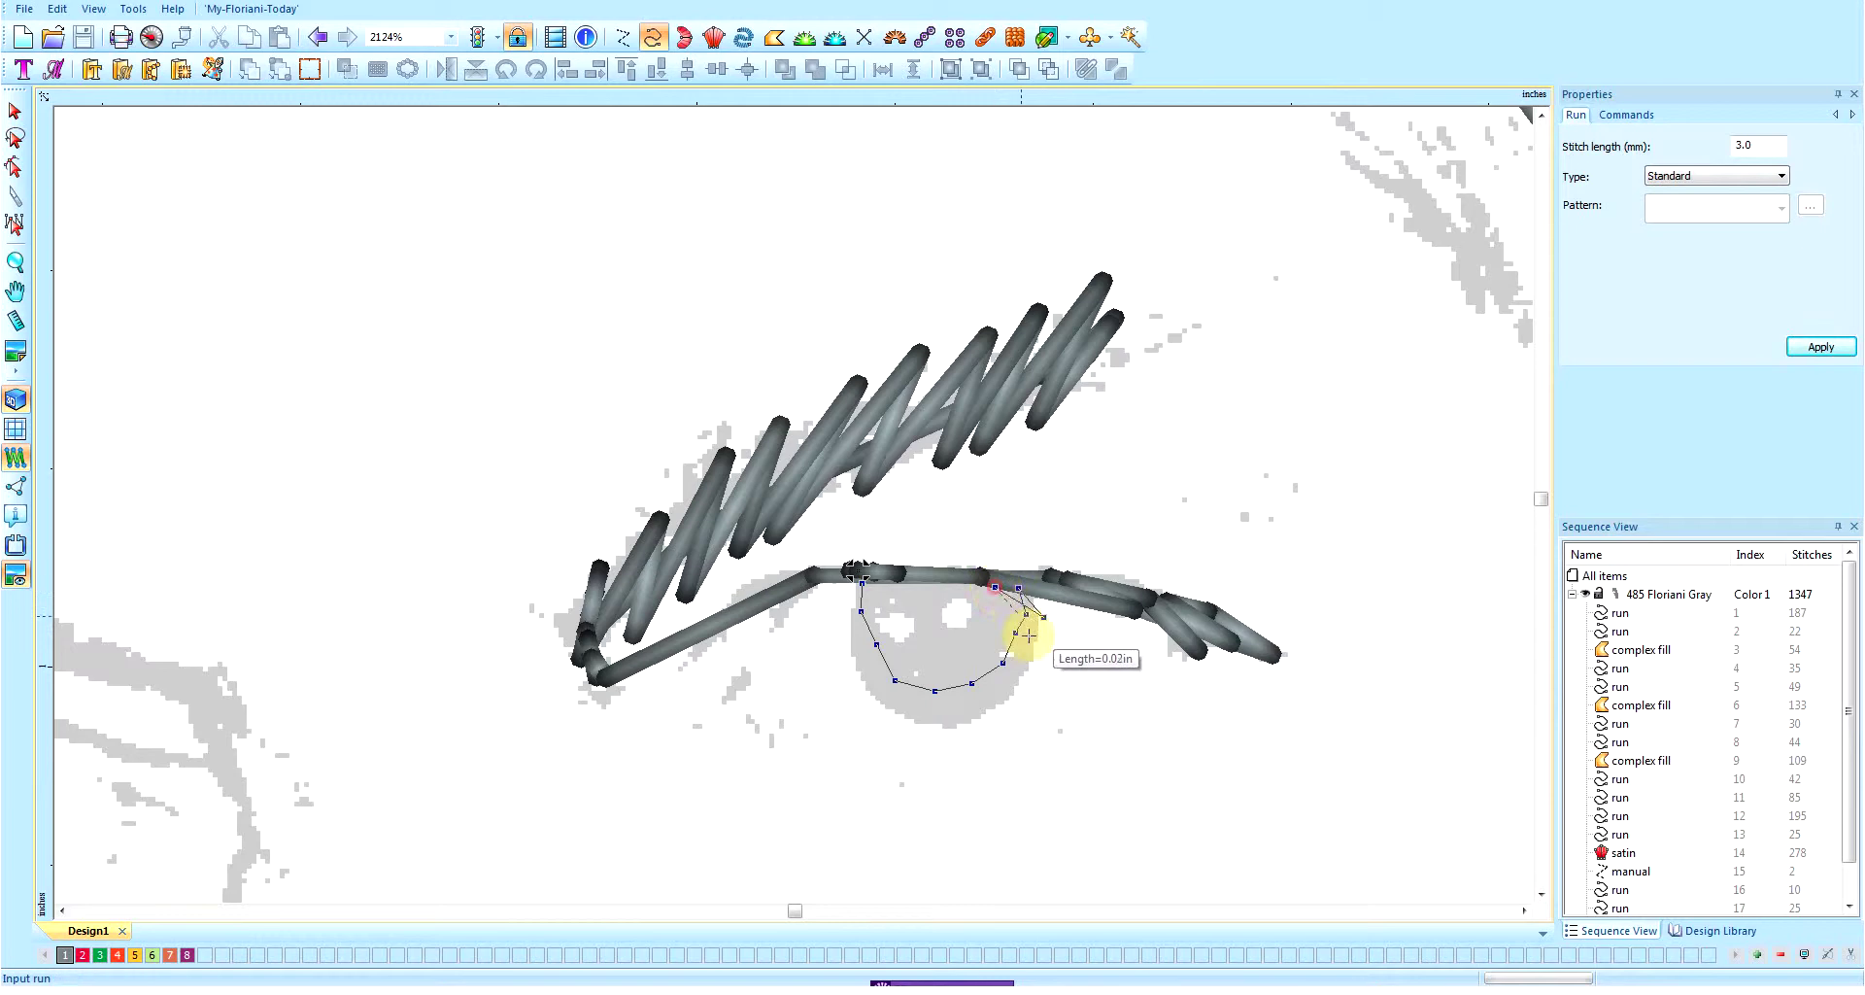
click(1039, 650)
click(976, 586)
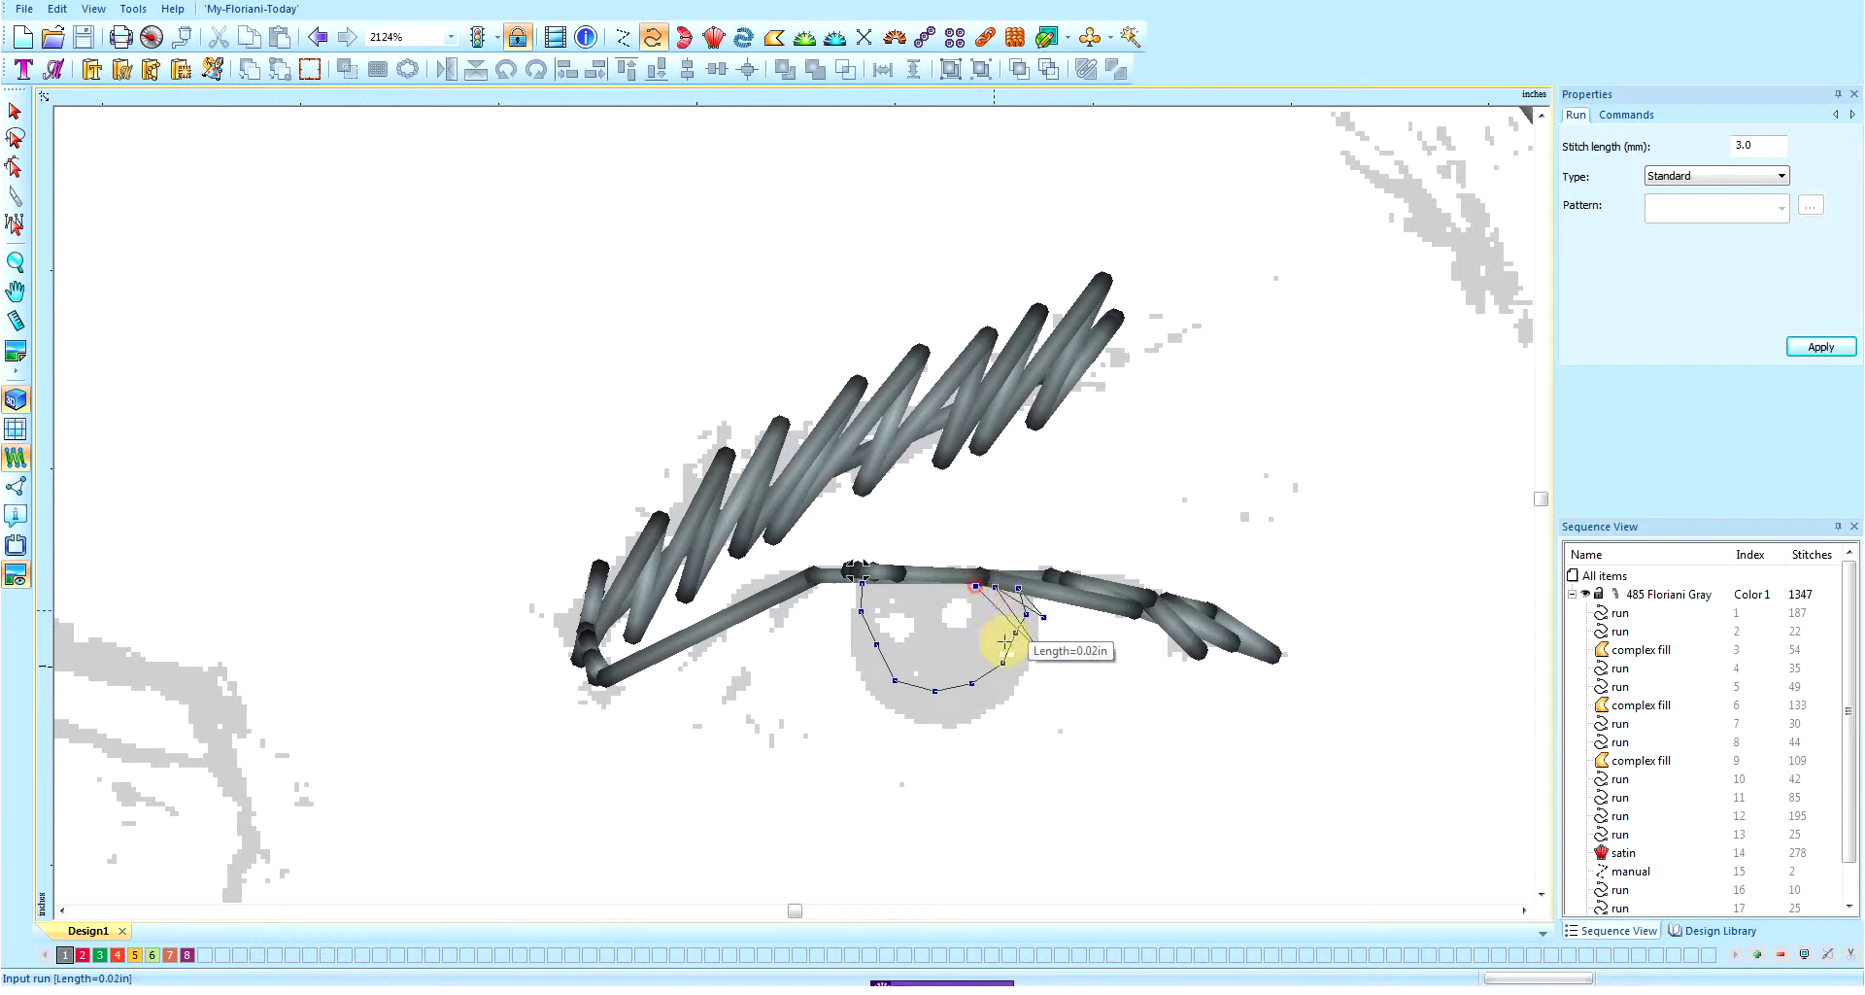
click(1019, 681)
click(972, 617)
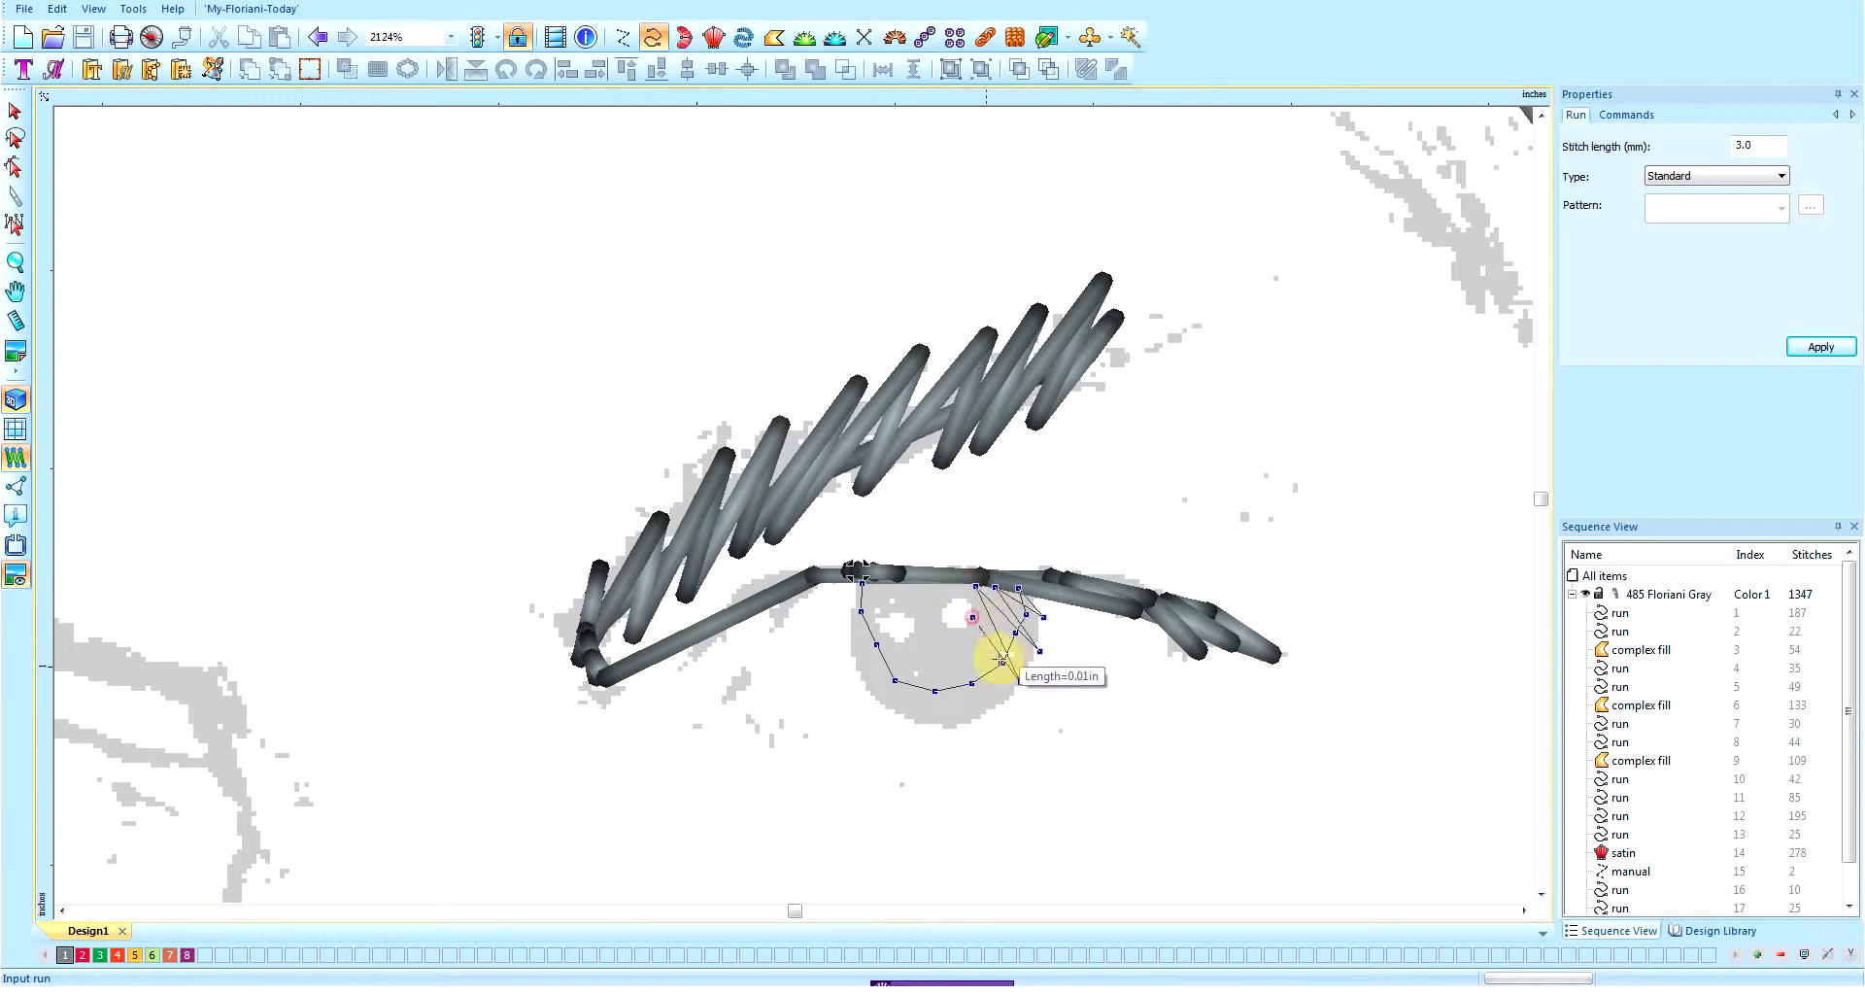
click(1001, 707)
click(960, 630)
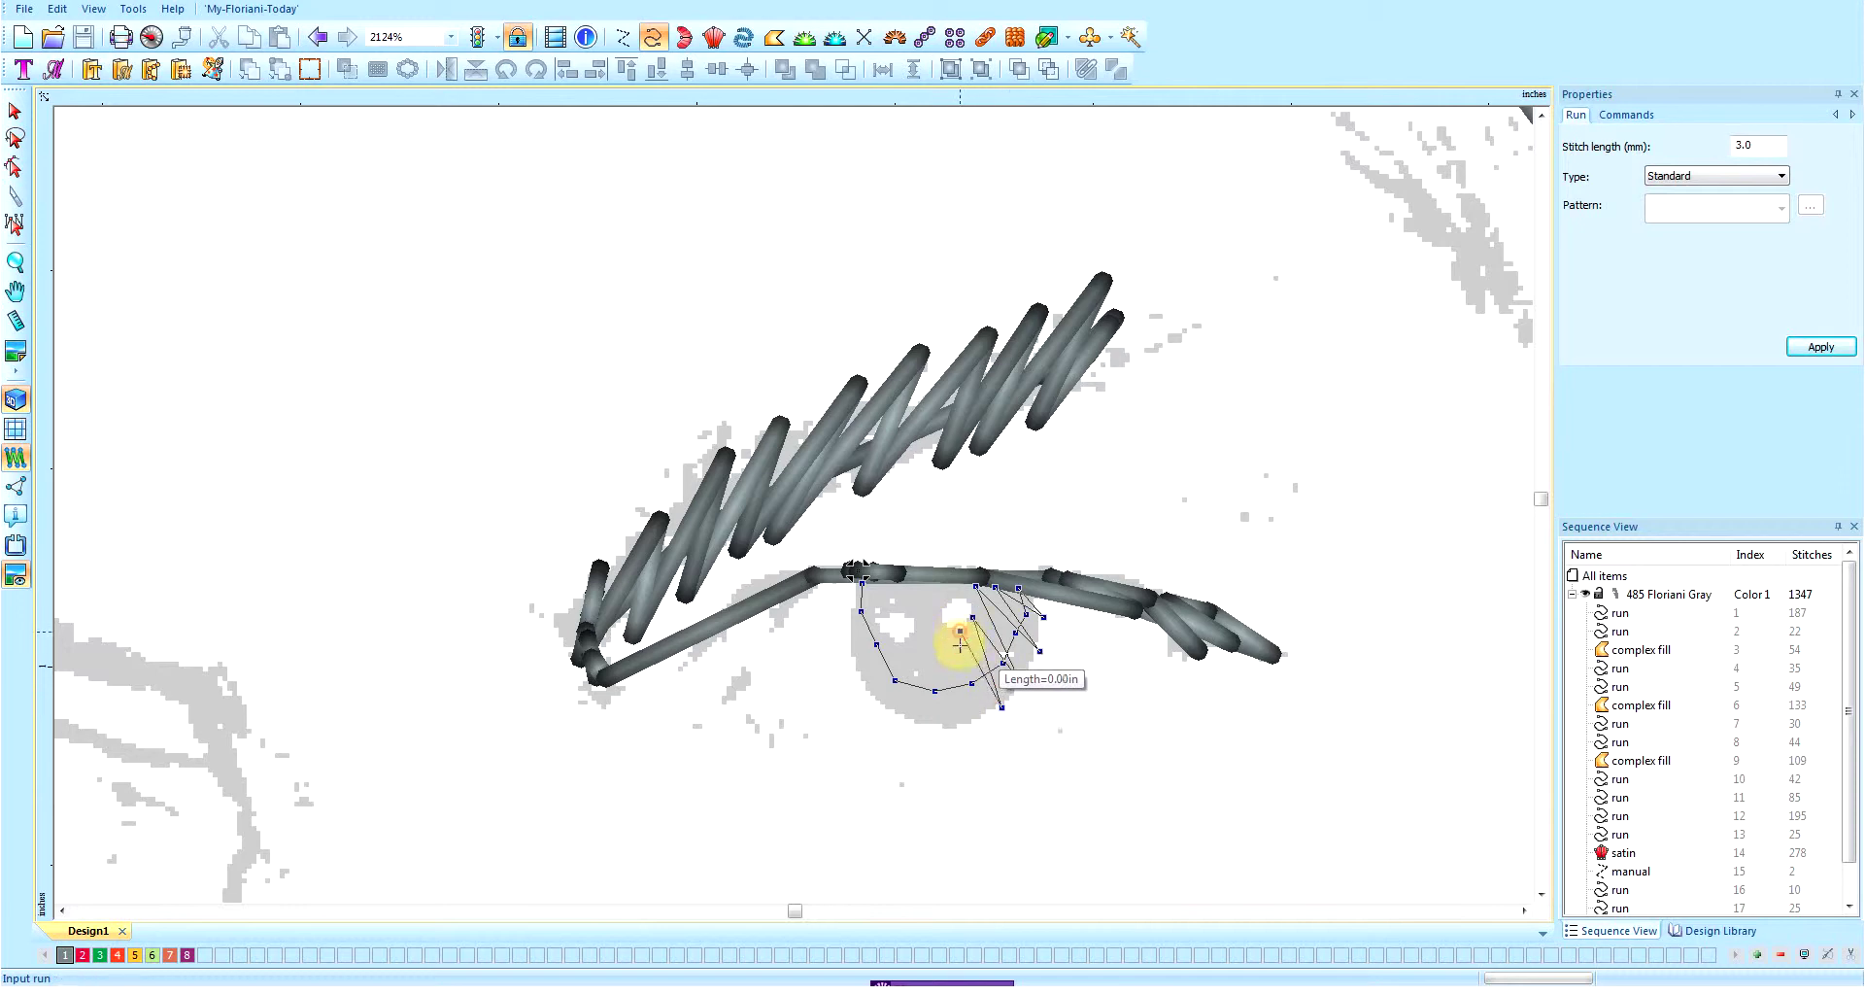
click(976, 720)
click(938, 632)
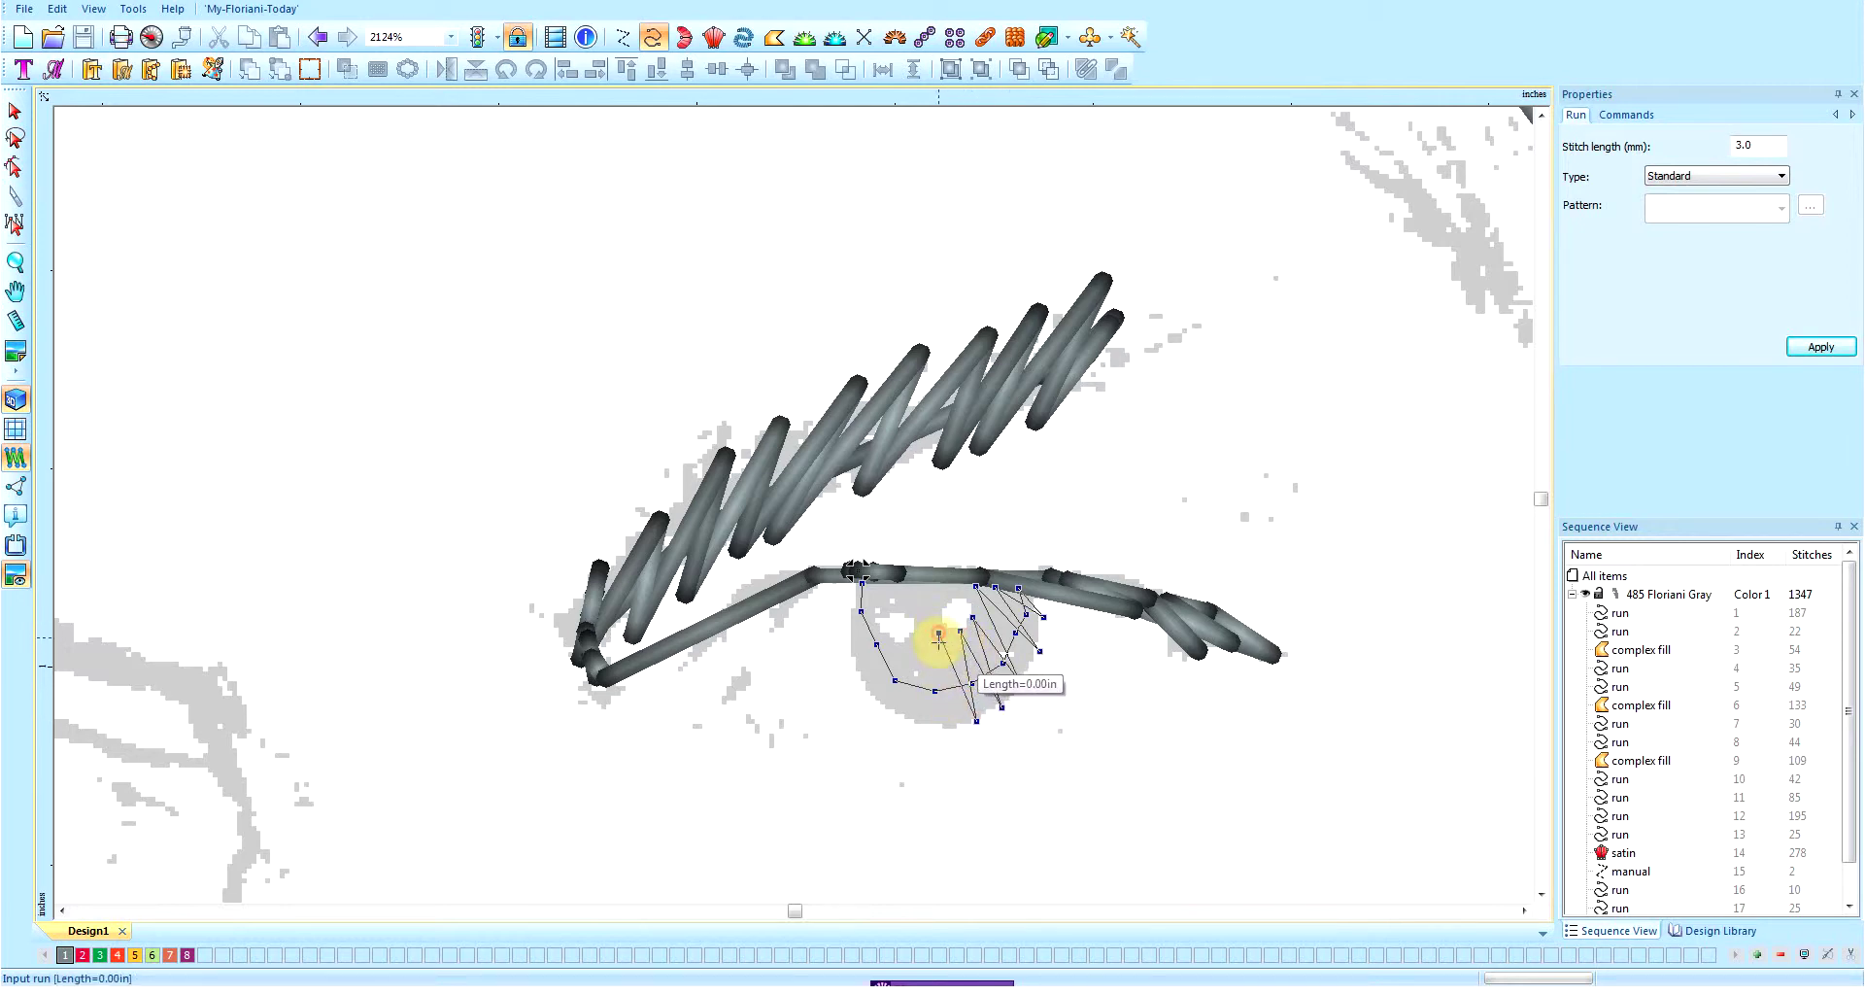
click(945, 723)
click(918, 635)
click(917, 719)
click(903, 645)
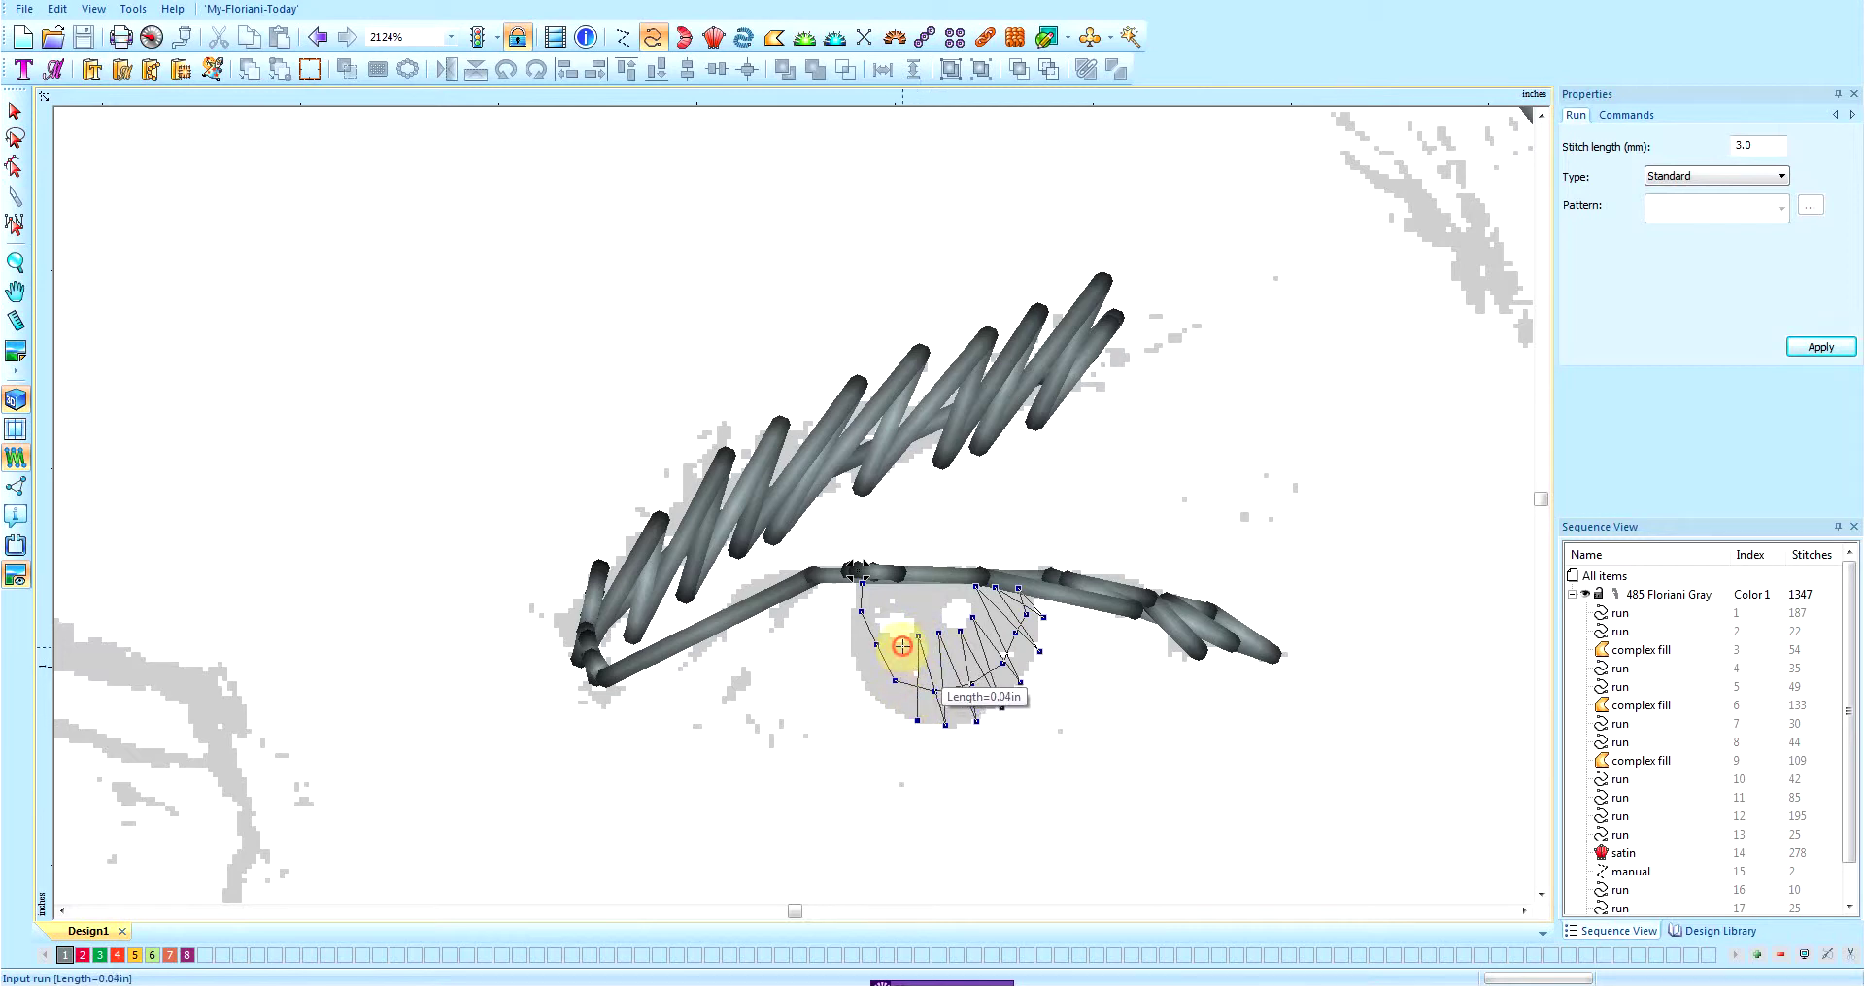
click(891, 707)
click(887, 641)
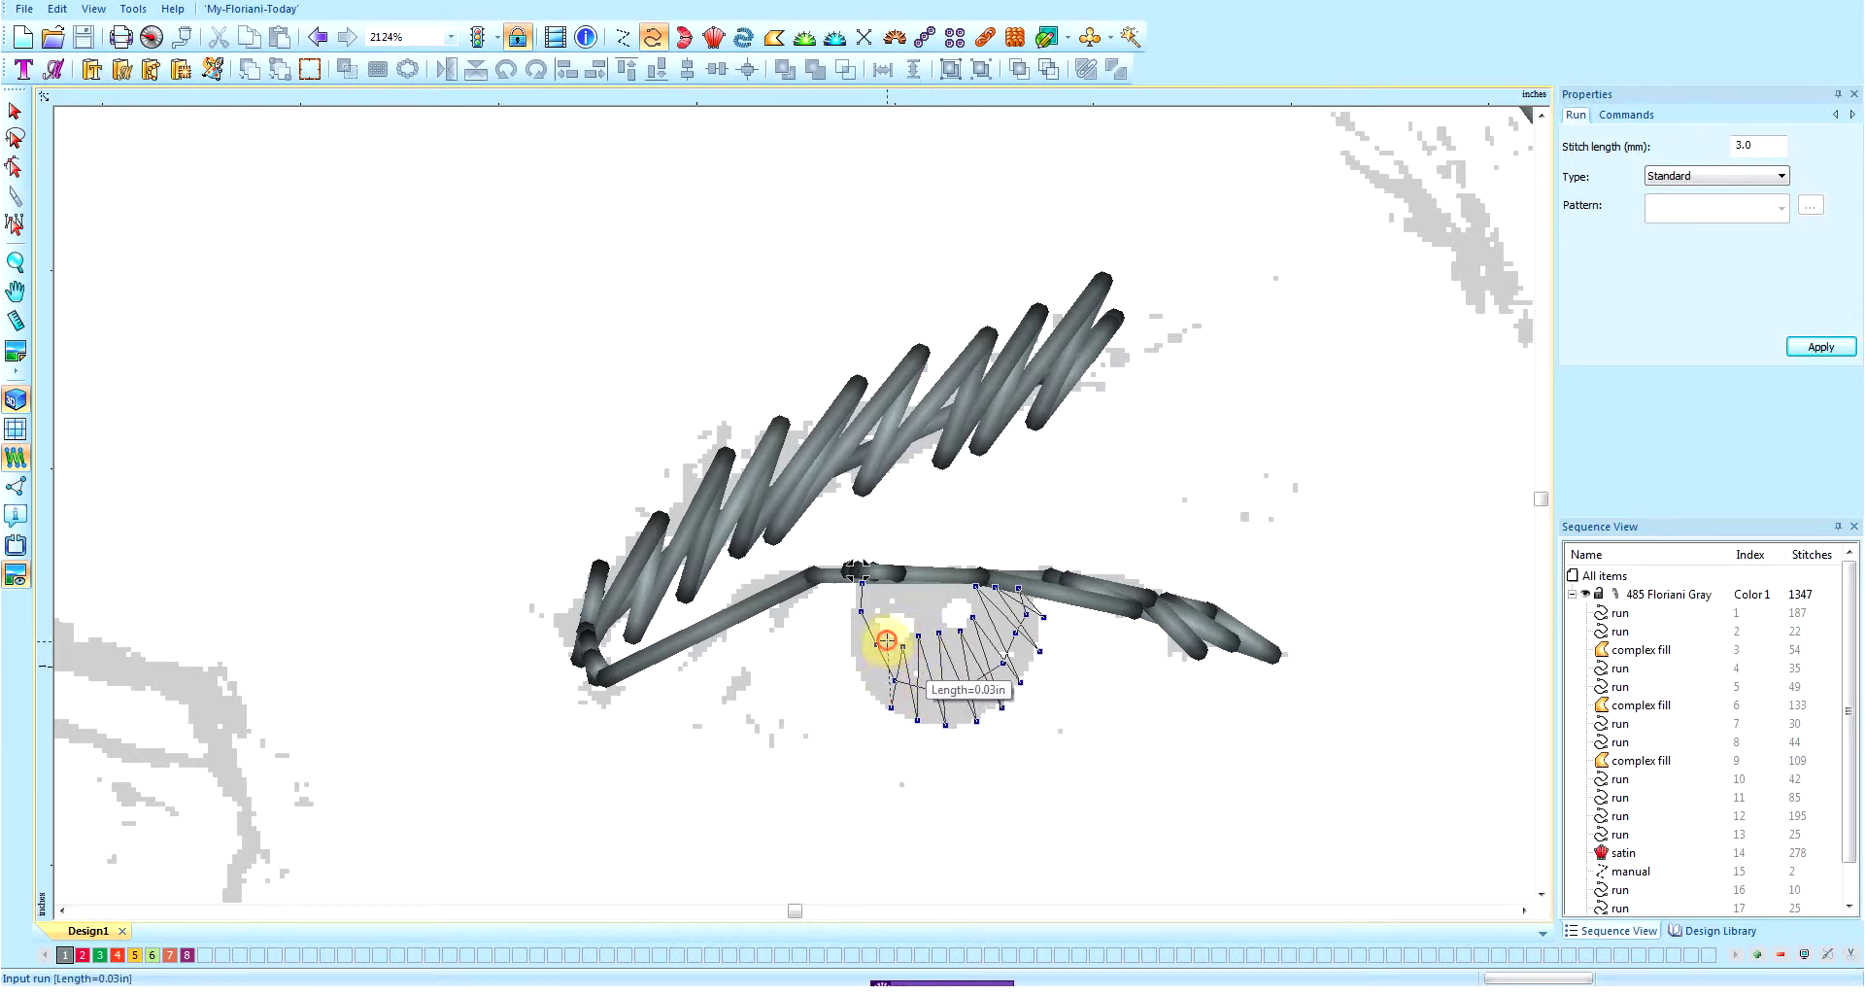
click(864, 685)
click(876, 629)
click(853, 644)
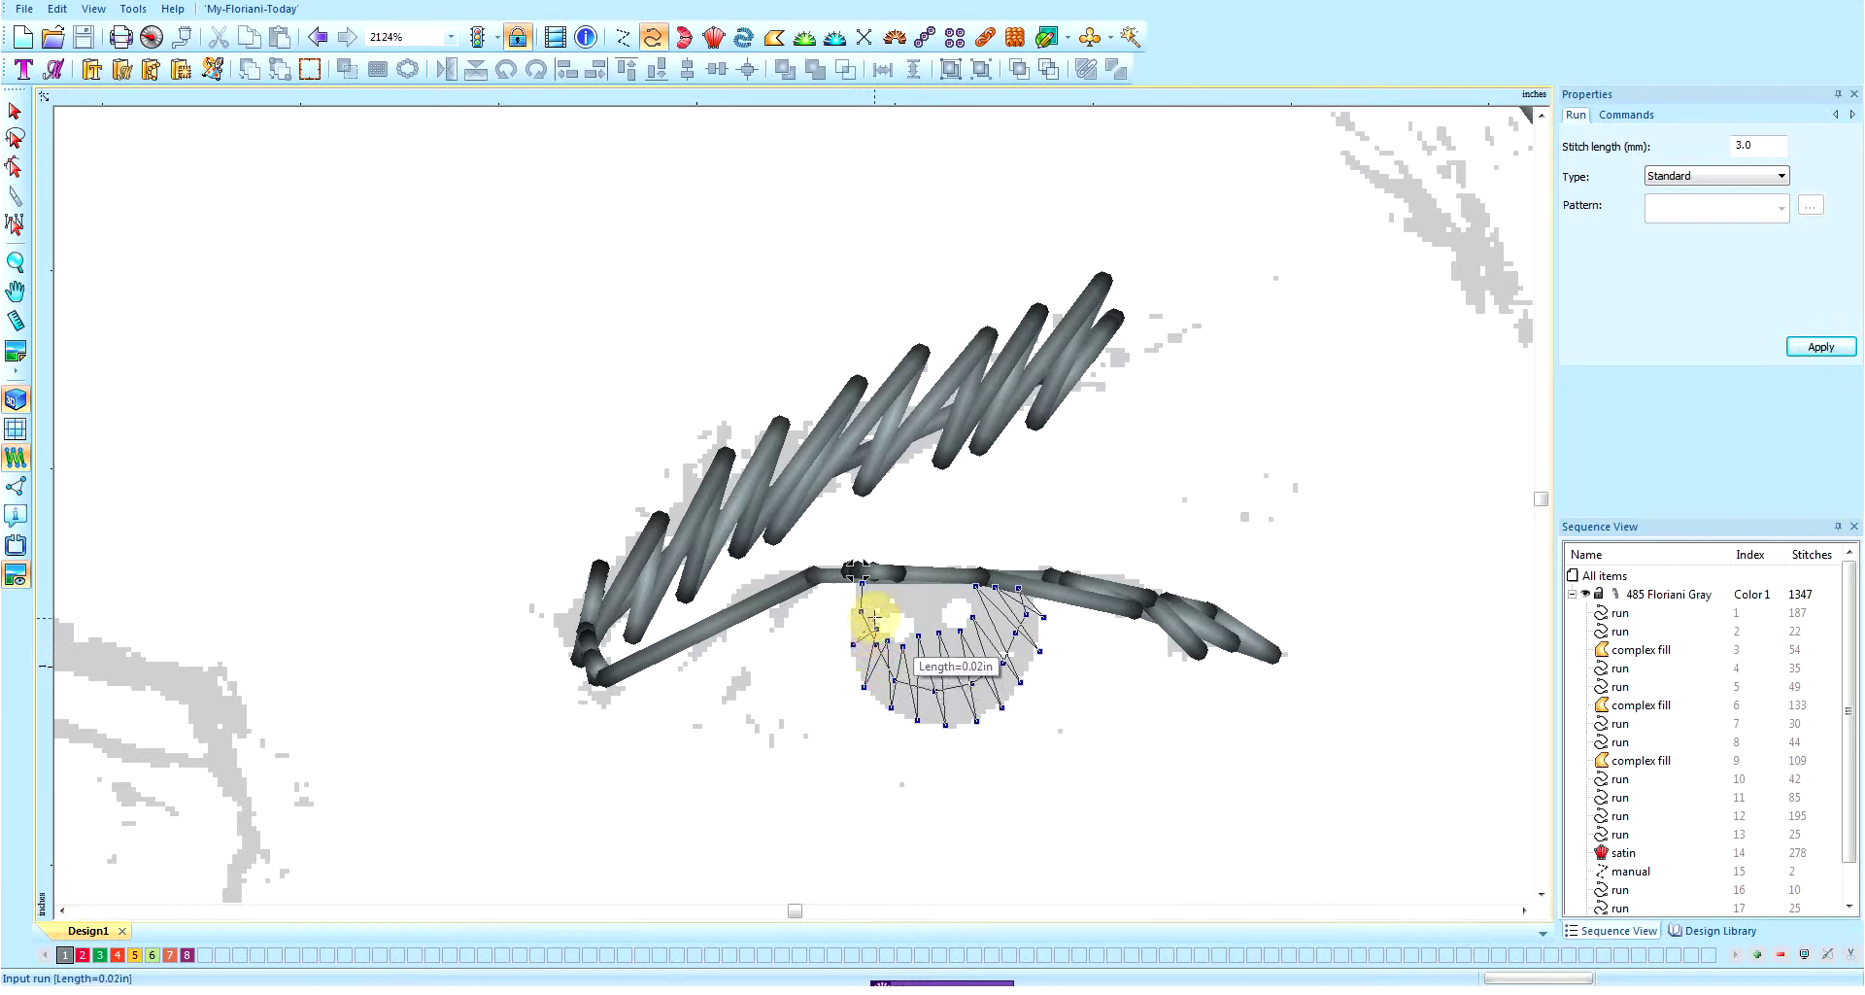
right_click(861, 618)
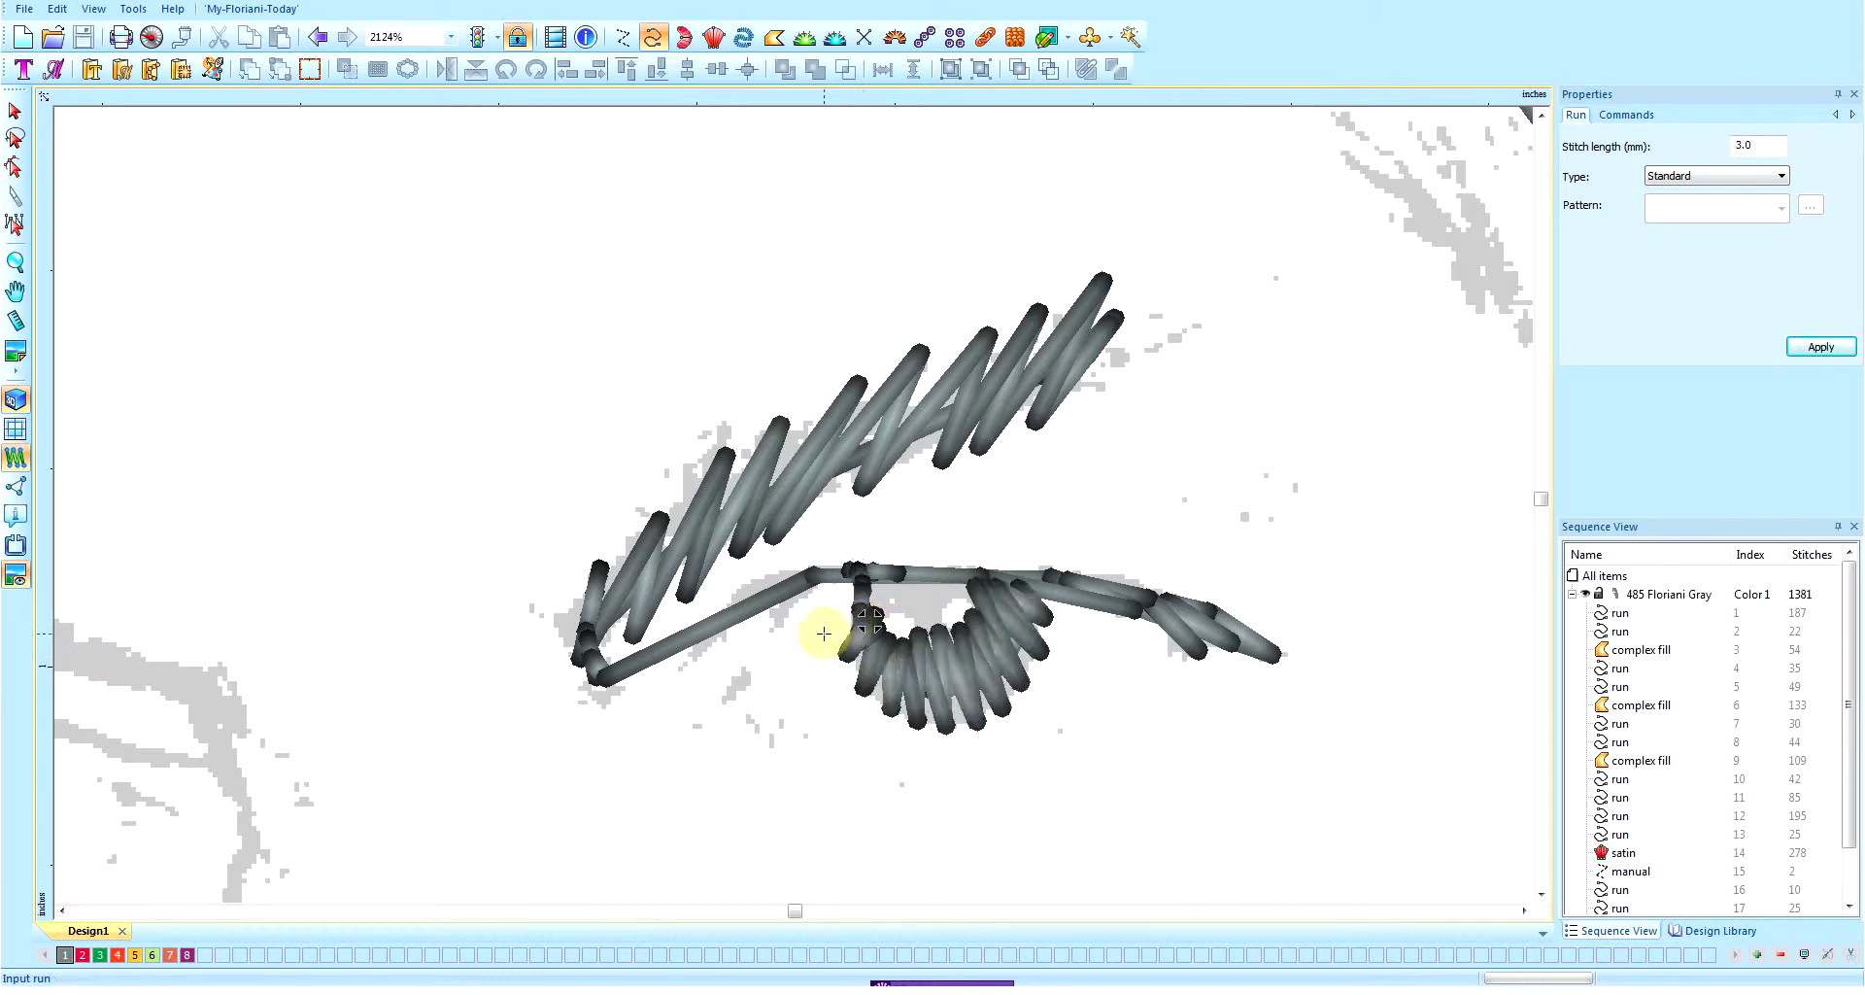
- Start a new run at the iris's inner edge and take it across the upper iris to the outer highlight
click(875, 610)
click(881, 598)
click(920, 589)
click(955, 587)
- Zigzag the run back between the eyelid and the highlights to the iris's inner edge, filling the upper iris, and finish it
click(960, 577)
click(964, 600)
click(941, 579)
click(944, 611)
click(930, 581)
click(929, 636)
click(914, 579)
click(908, 617)
click(900, 580)
click(887, 613)
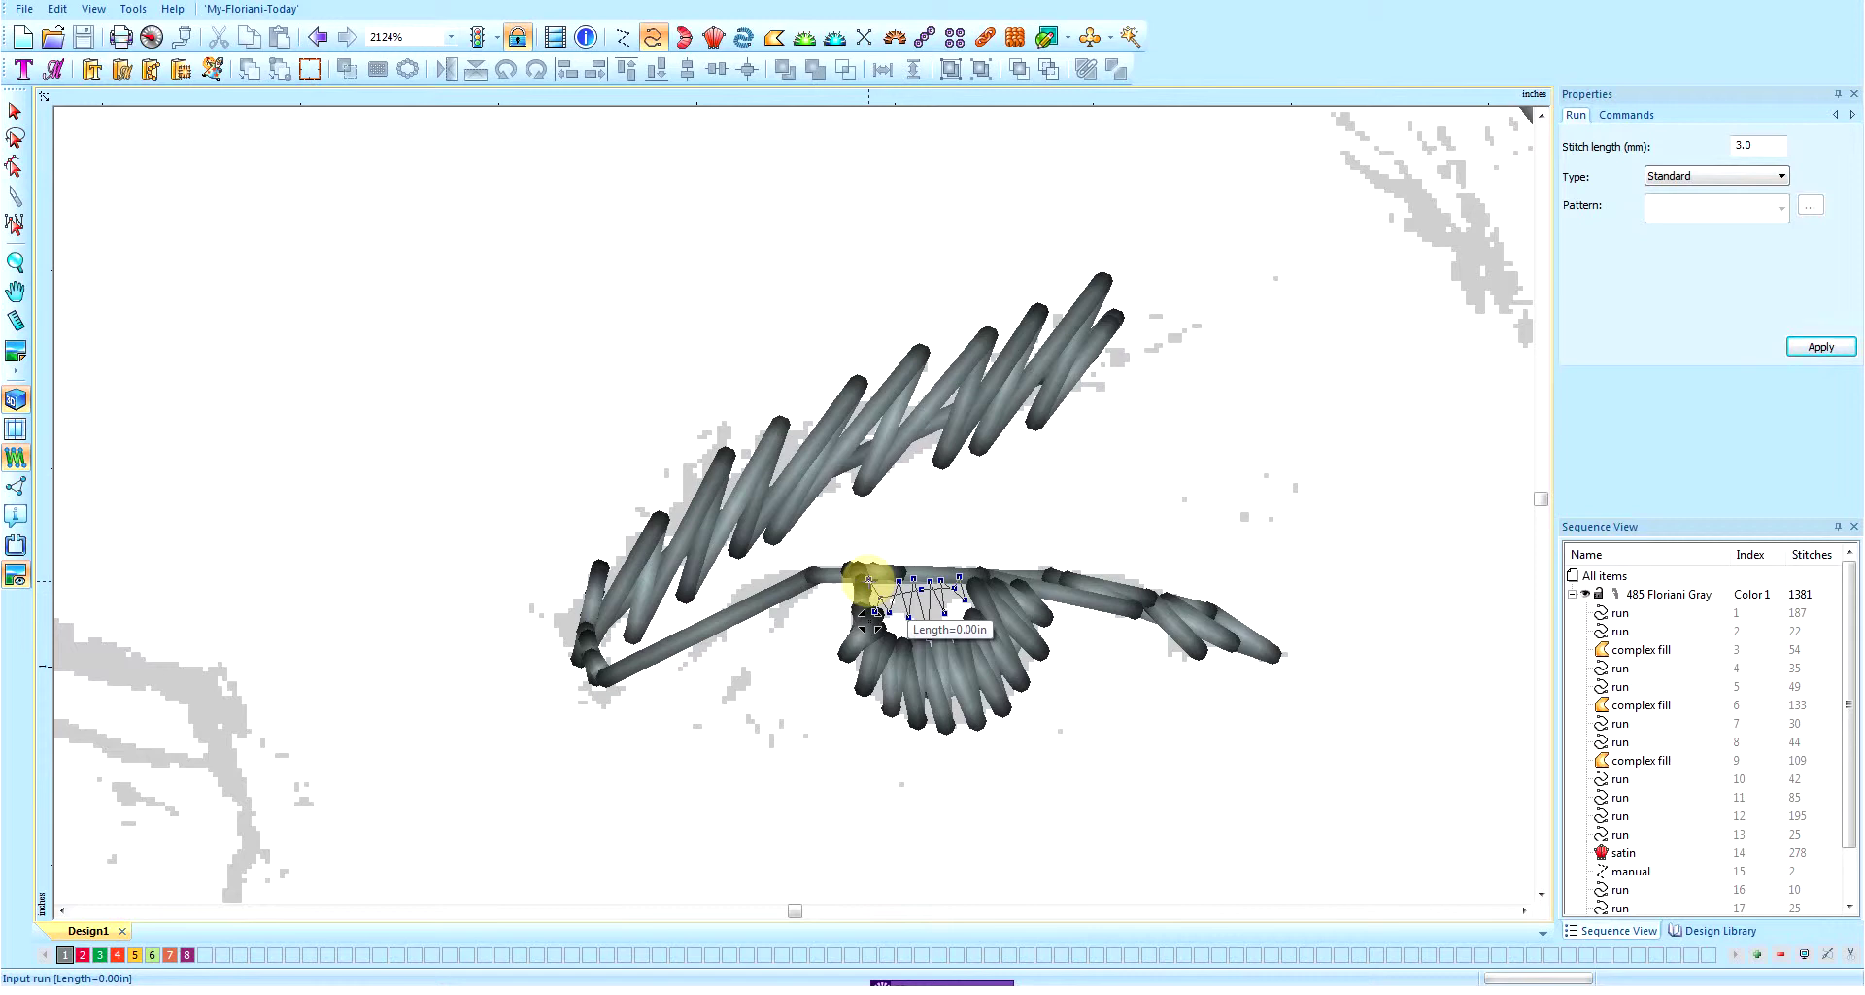
key(Return)
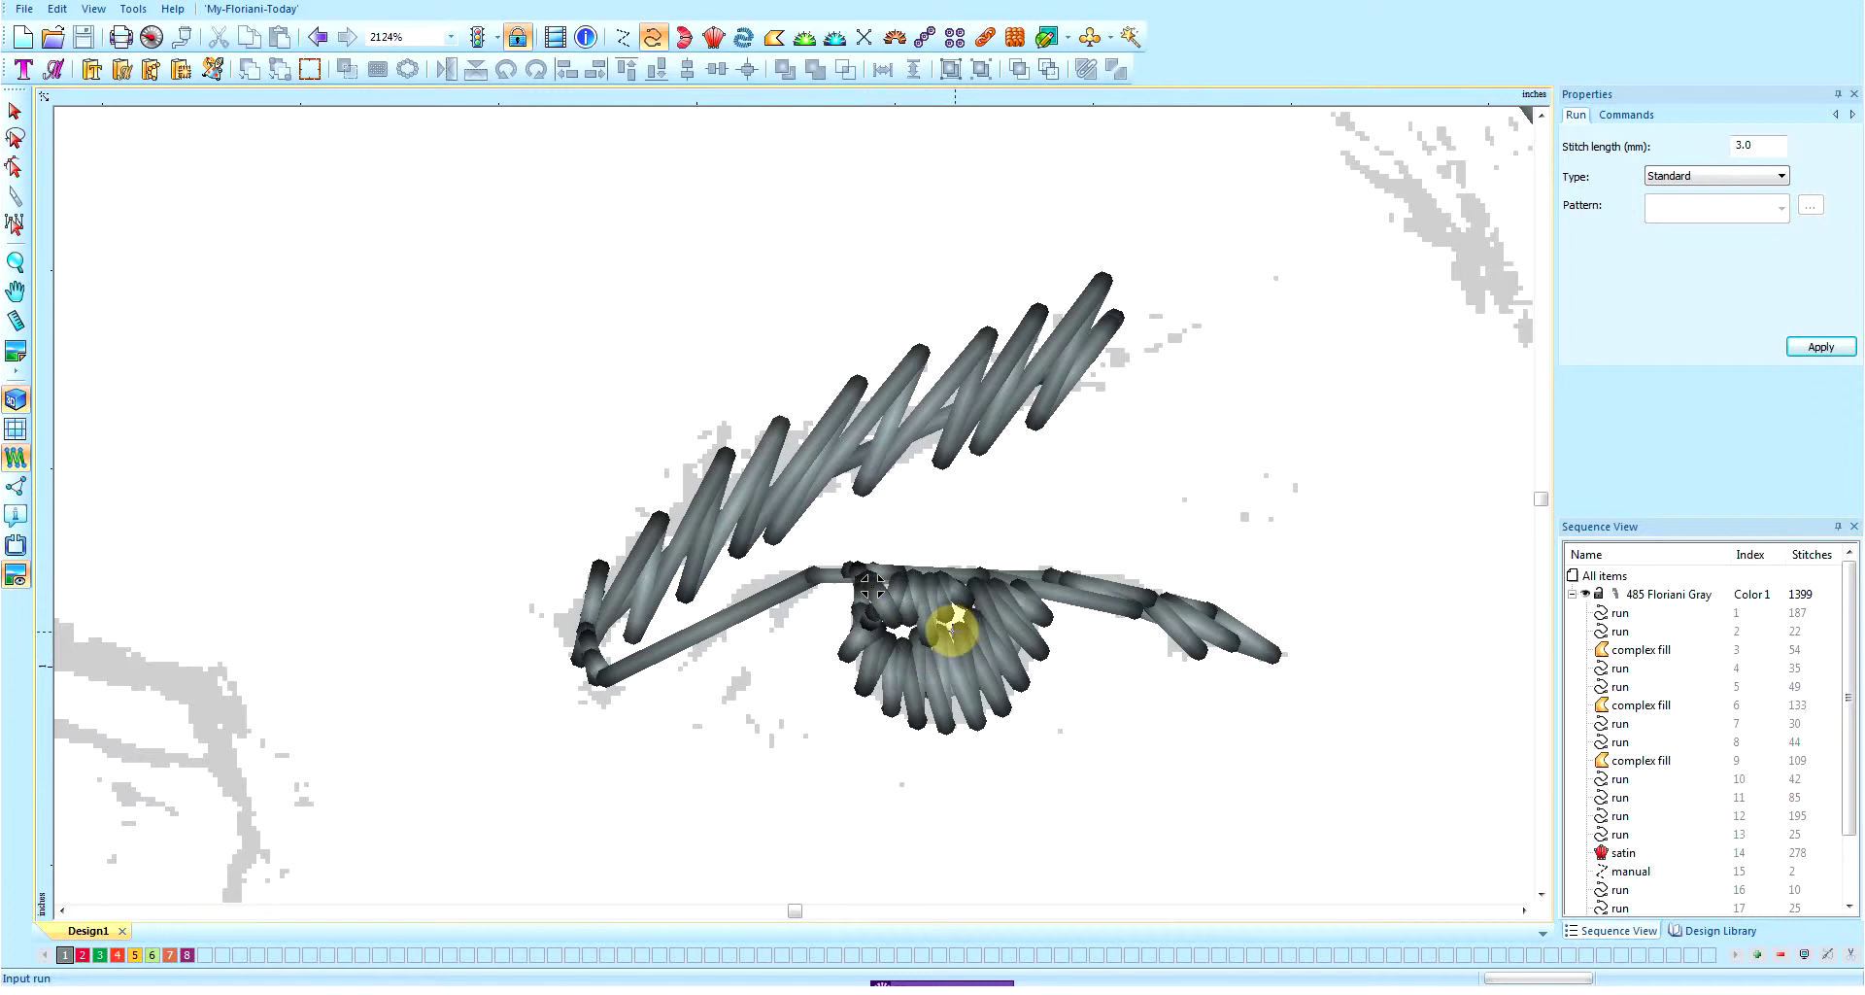
- Edit the lower iris run's outline, moving the zigzag points beside the two highlights so the stitches leave them open
scroll(881, 592, down, 1)
scroll(882, 593, up, 1)
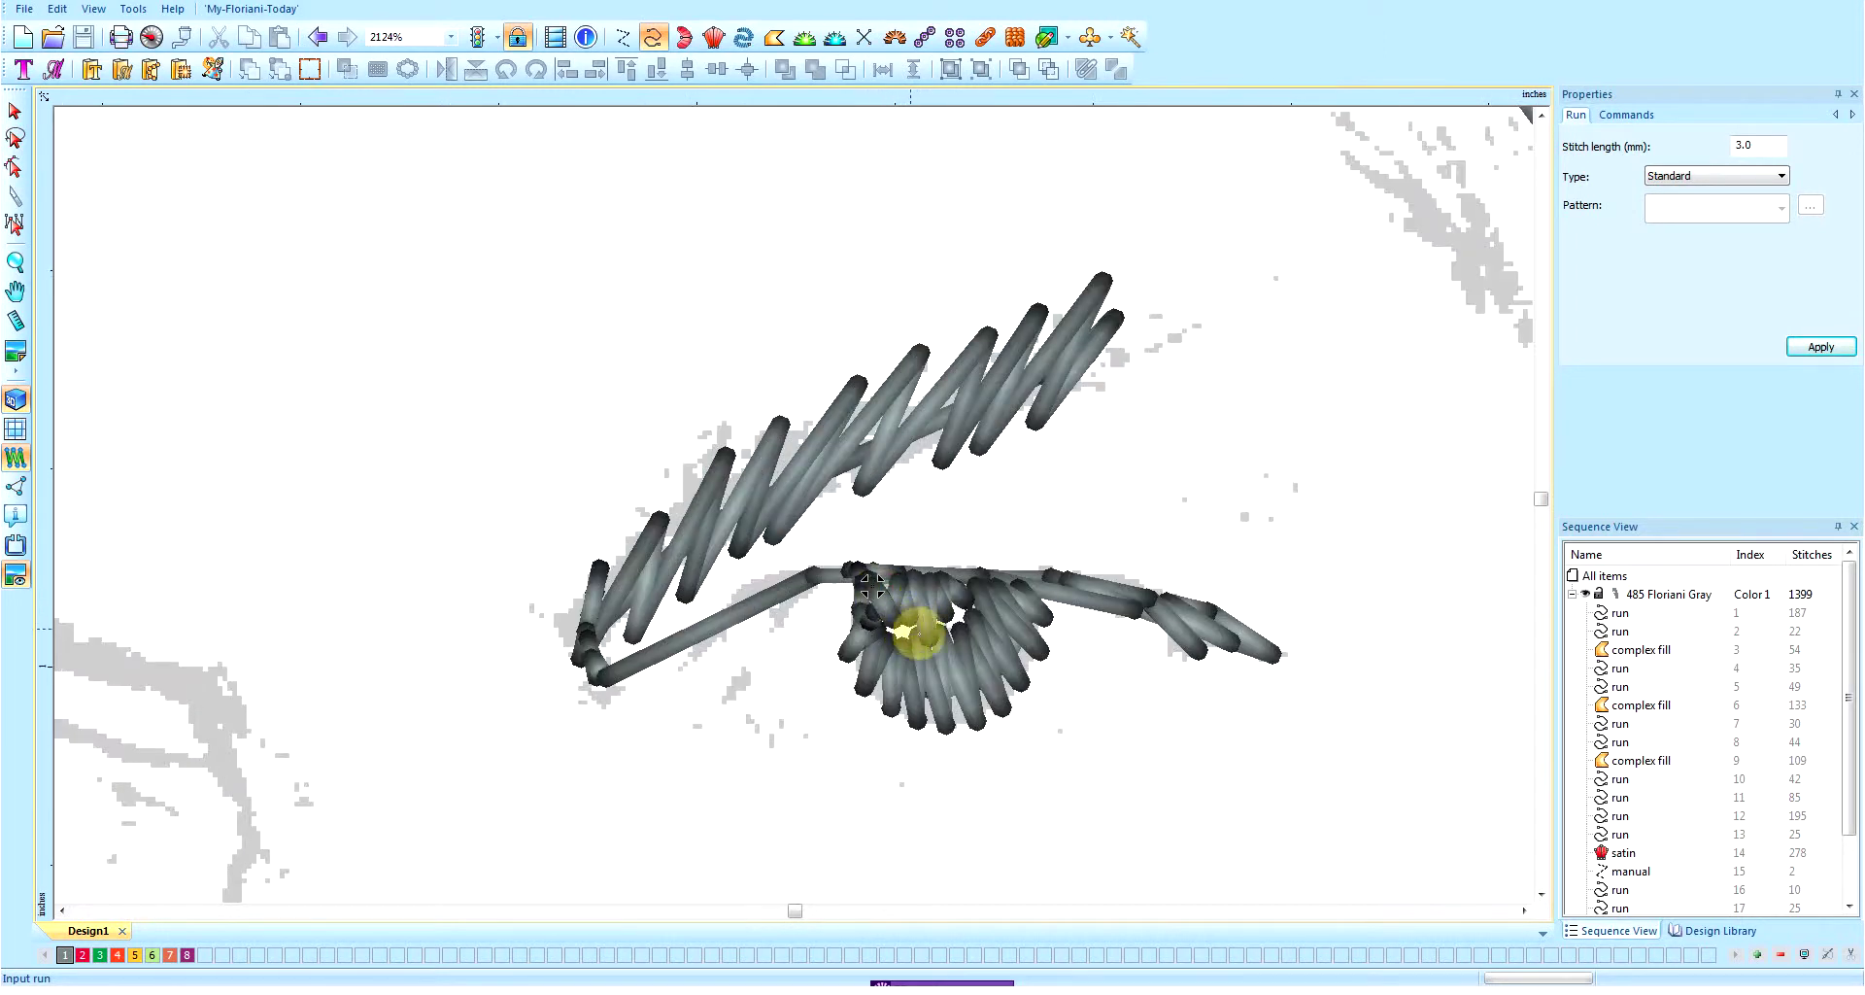
click(954, 622)
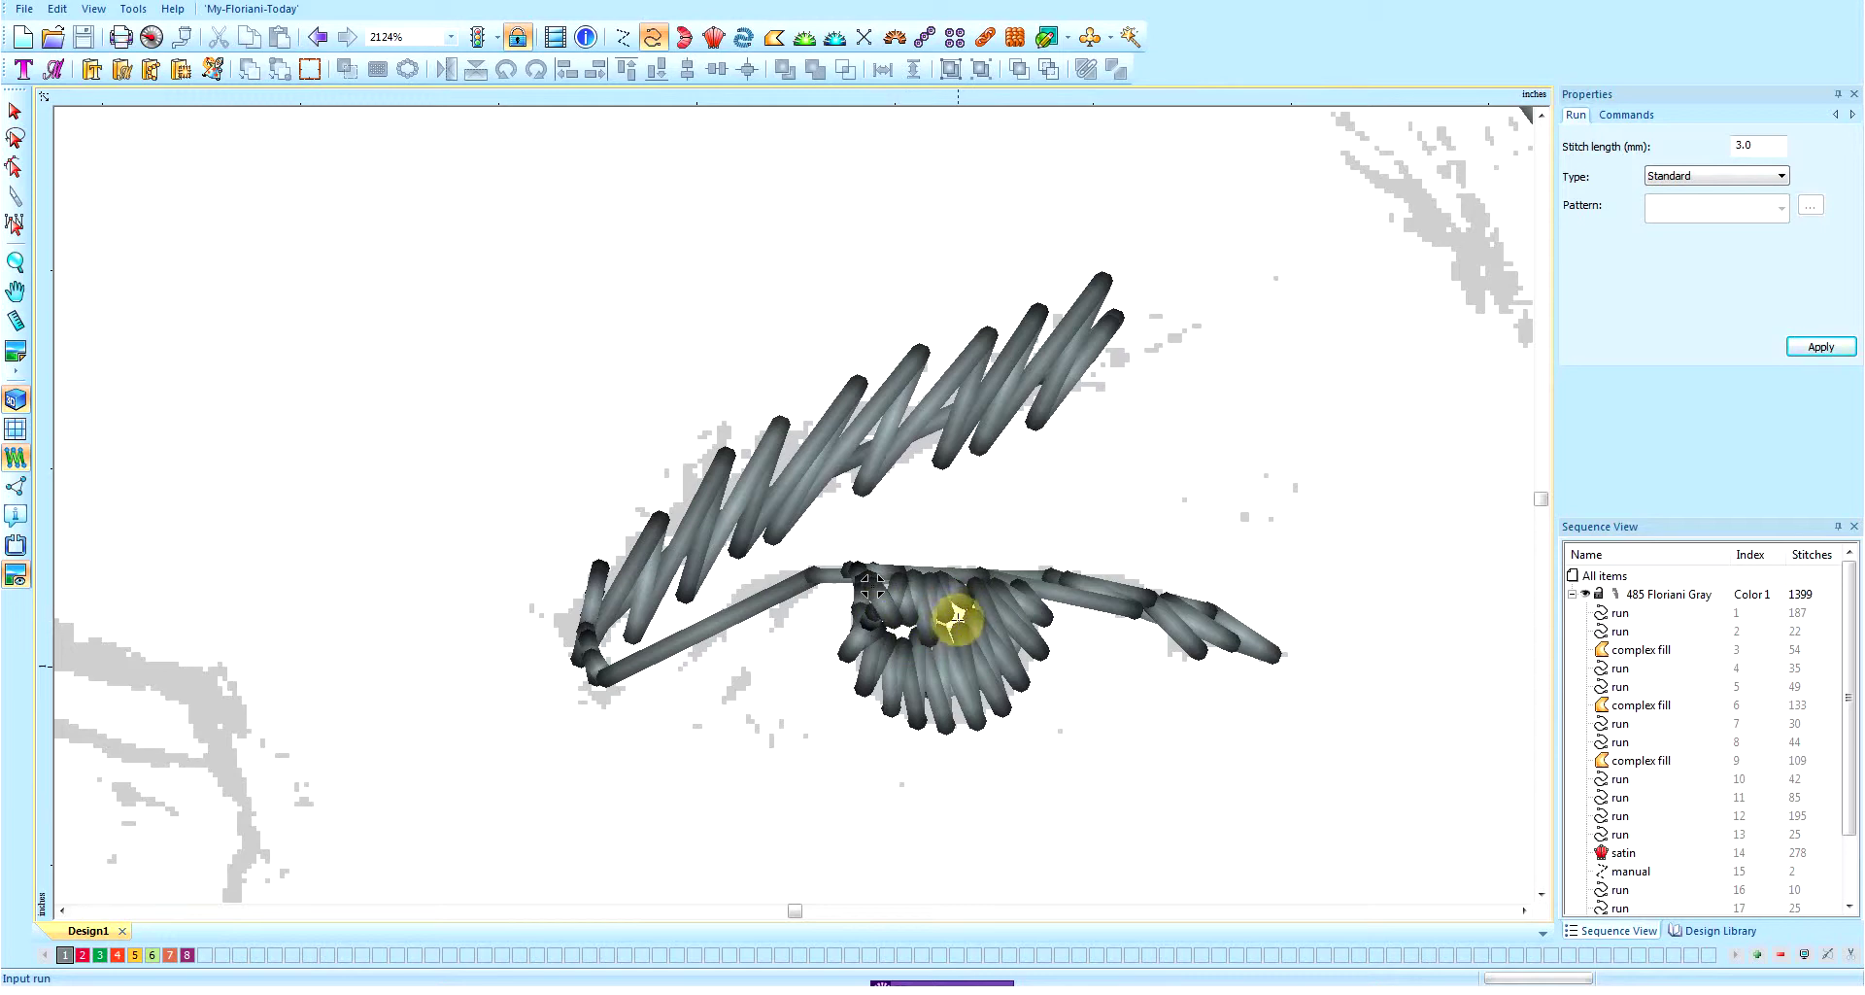
key(plus)
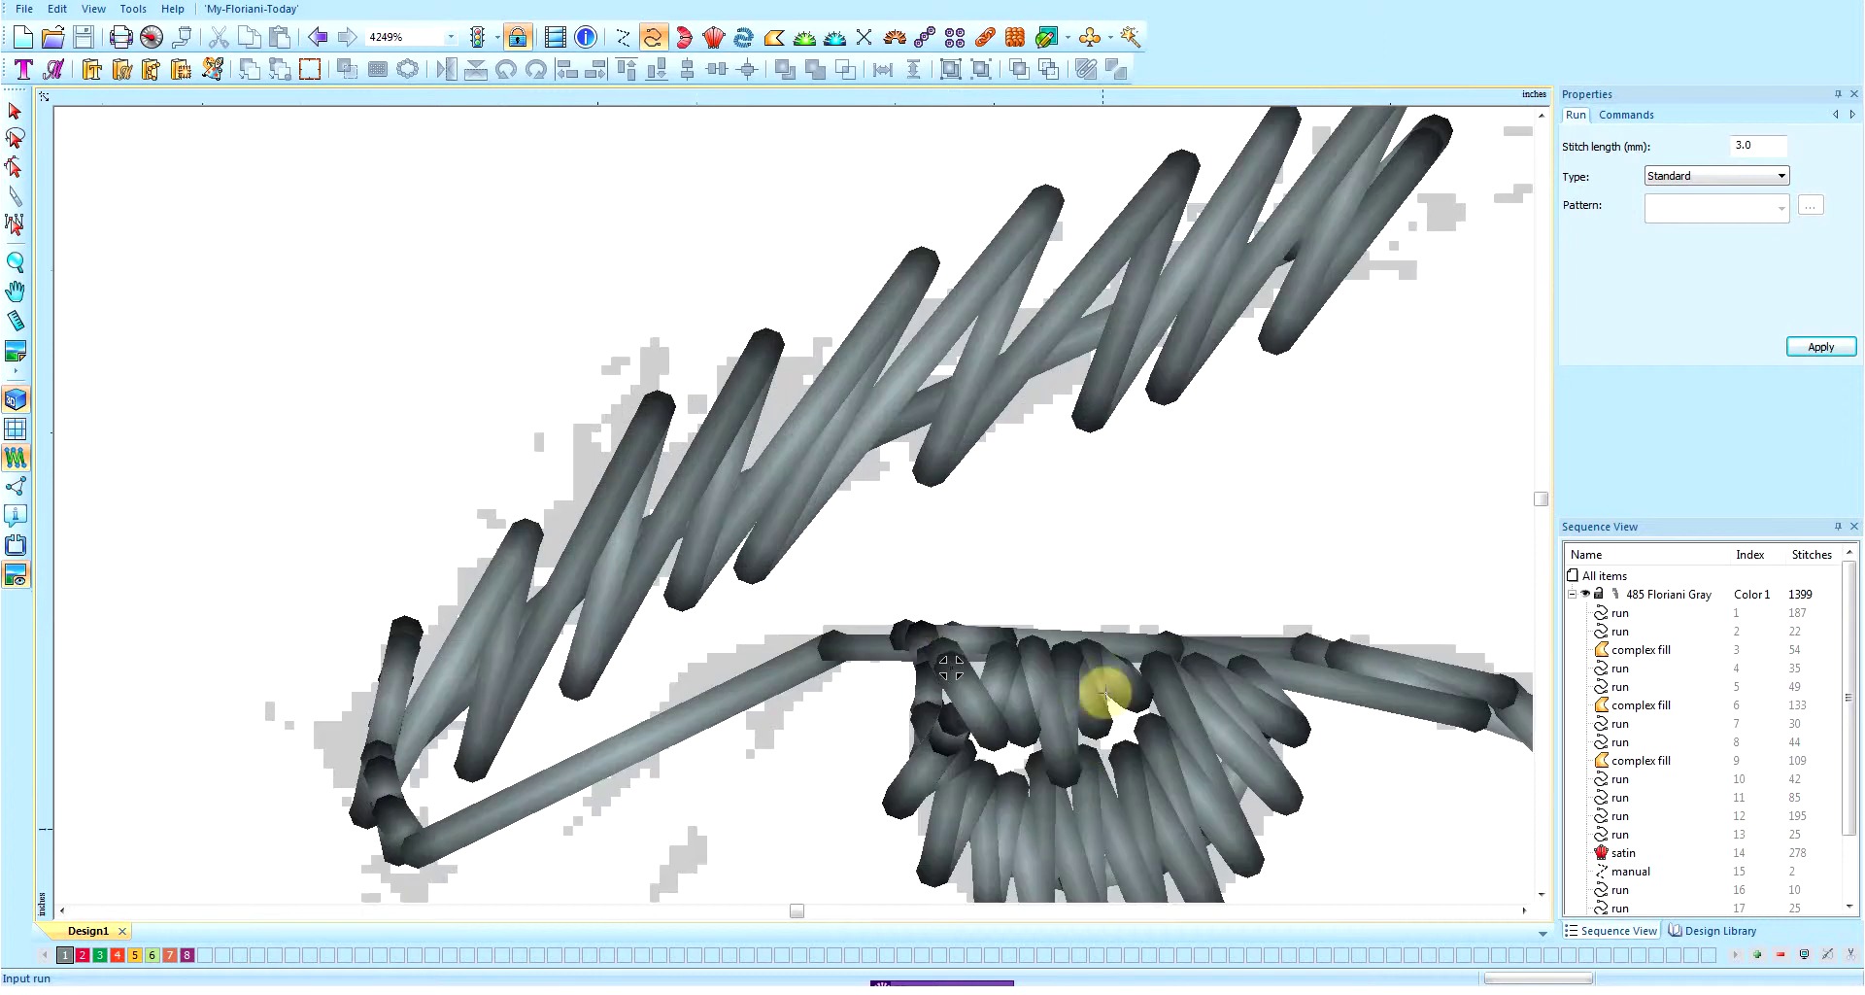
click(1542, 895)
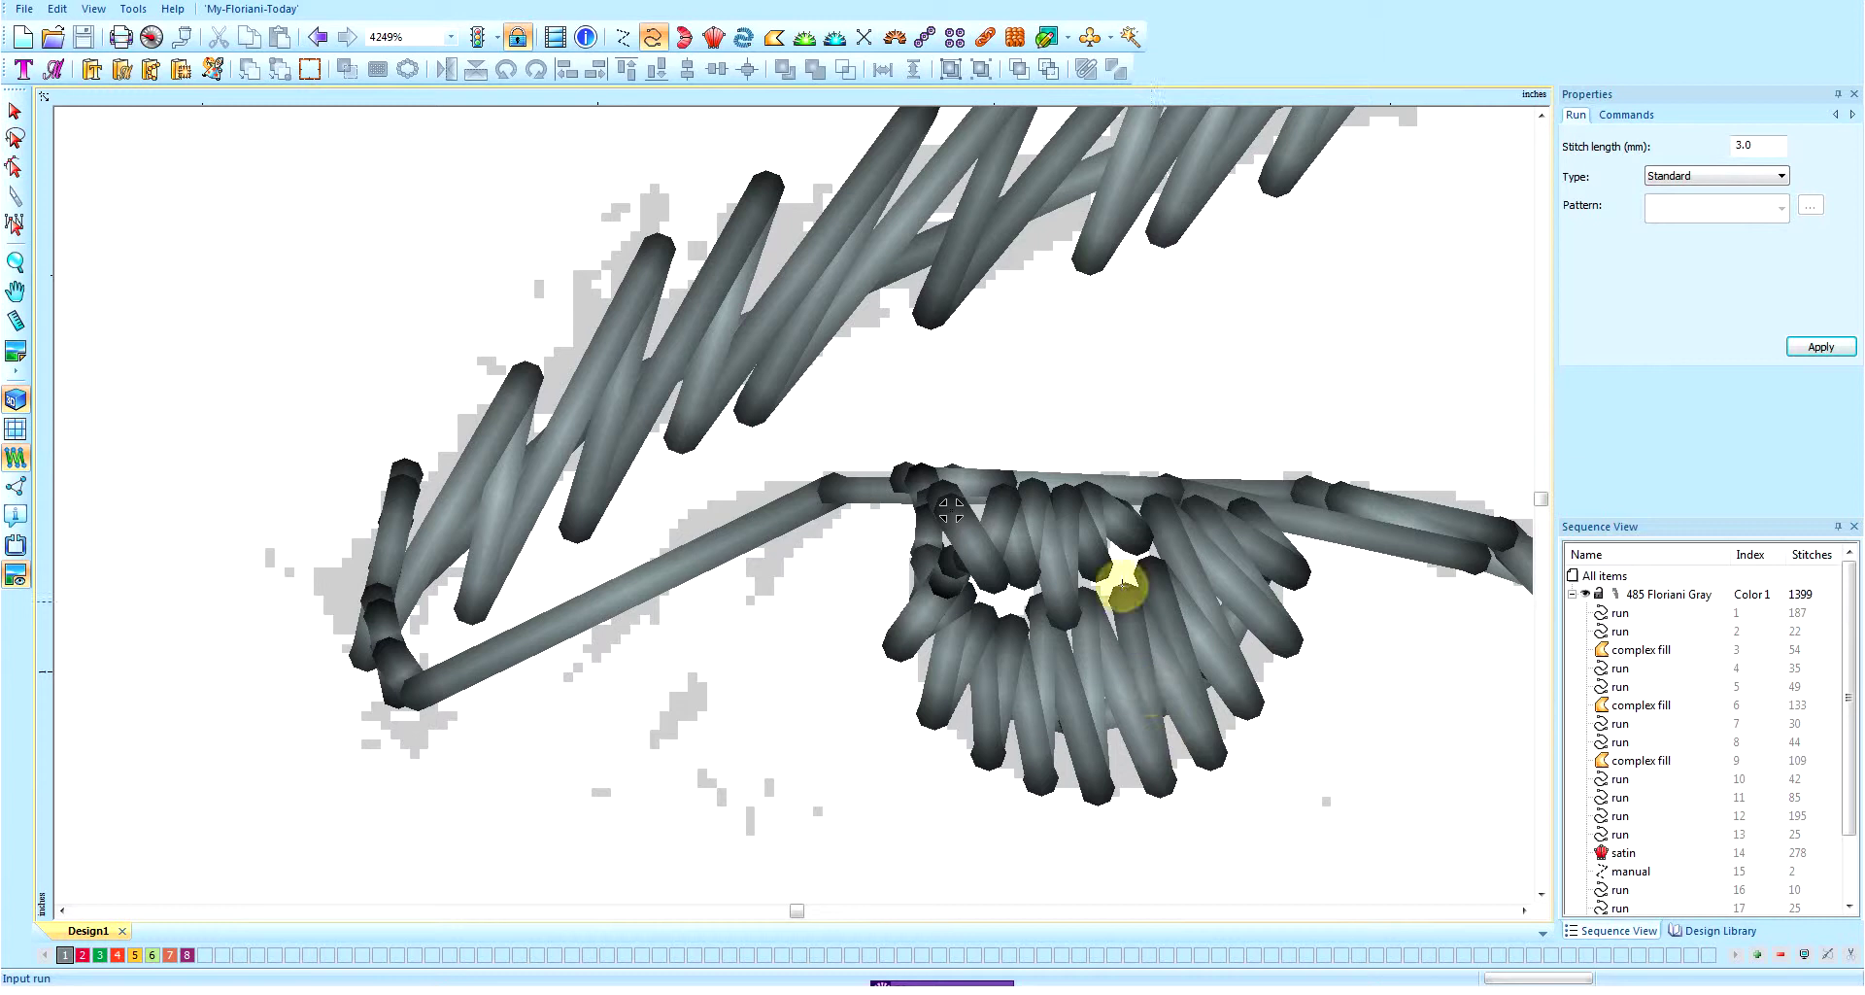
click(1122, 568)
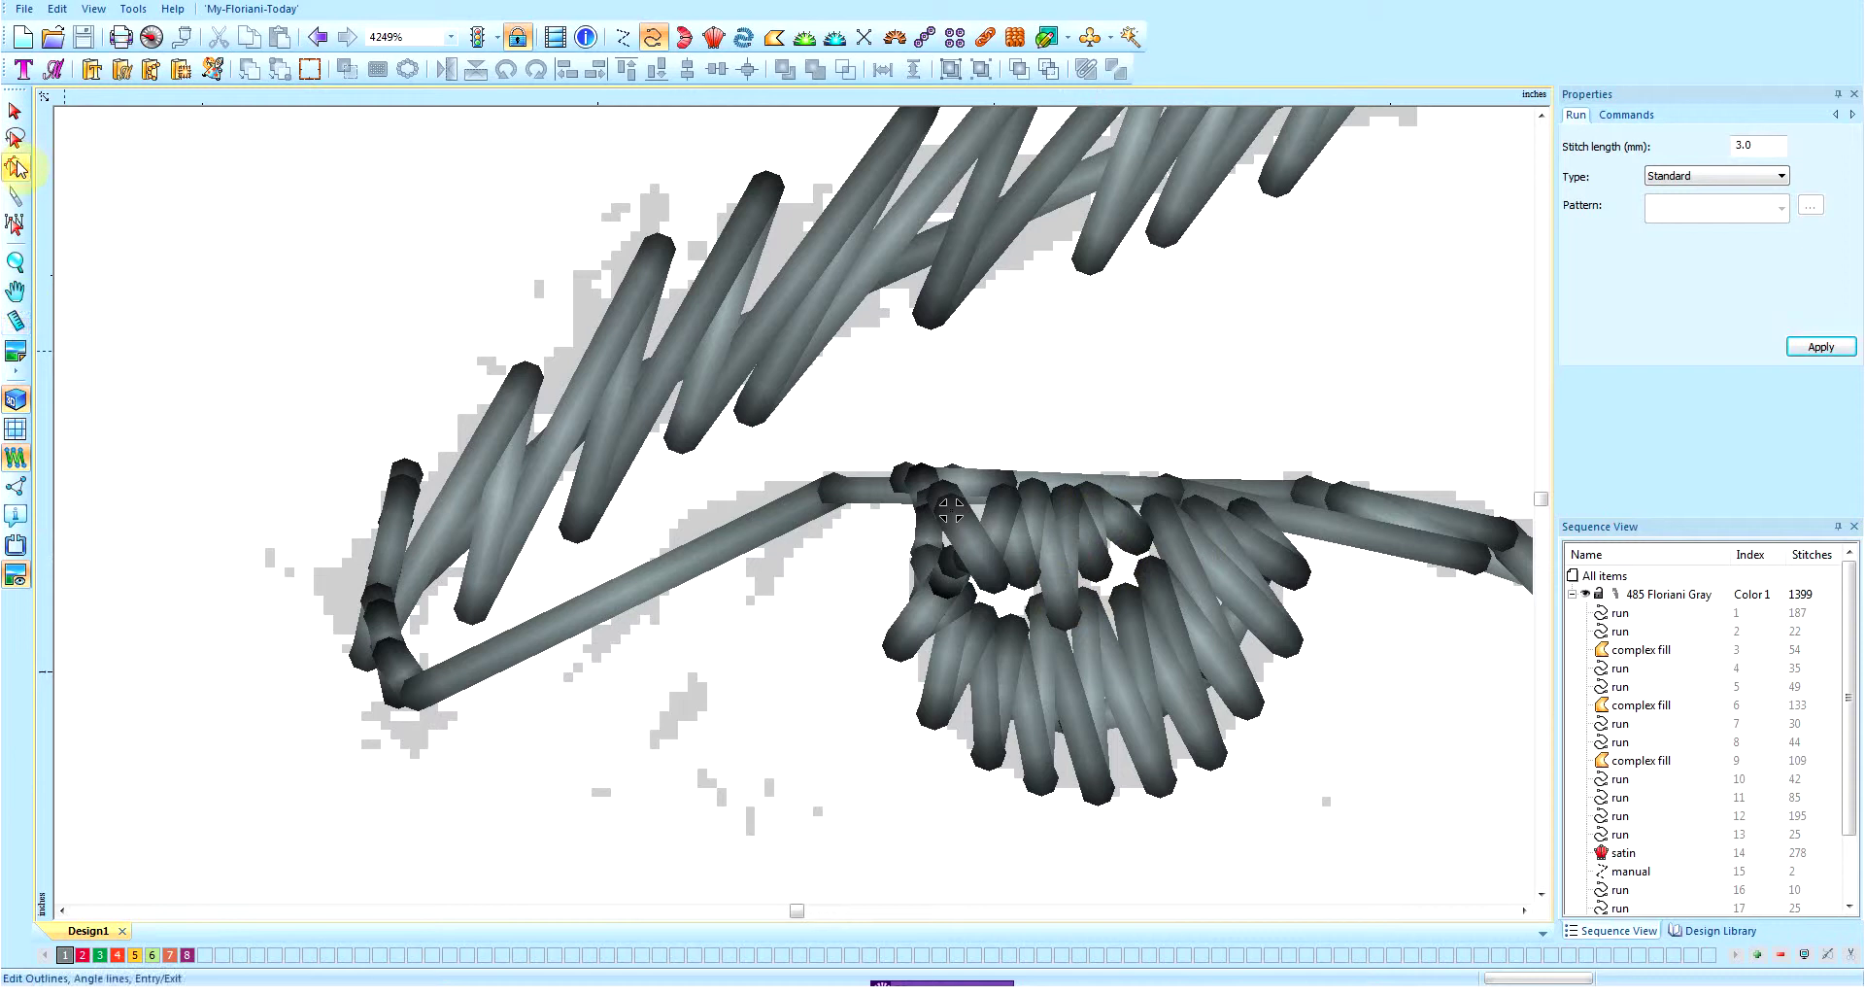
click(1178, 560)
click(1162, 610)
drag(1153, 577, 1132, 611)
mouse_move(1013, 632)
mouse_down()
mouse_move(1051, 628)
mouse_move(987, 639)
mouse_up()
click(982, 622)
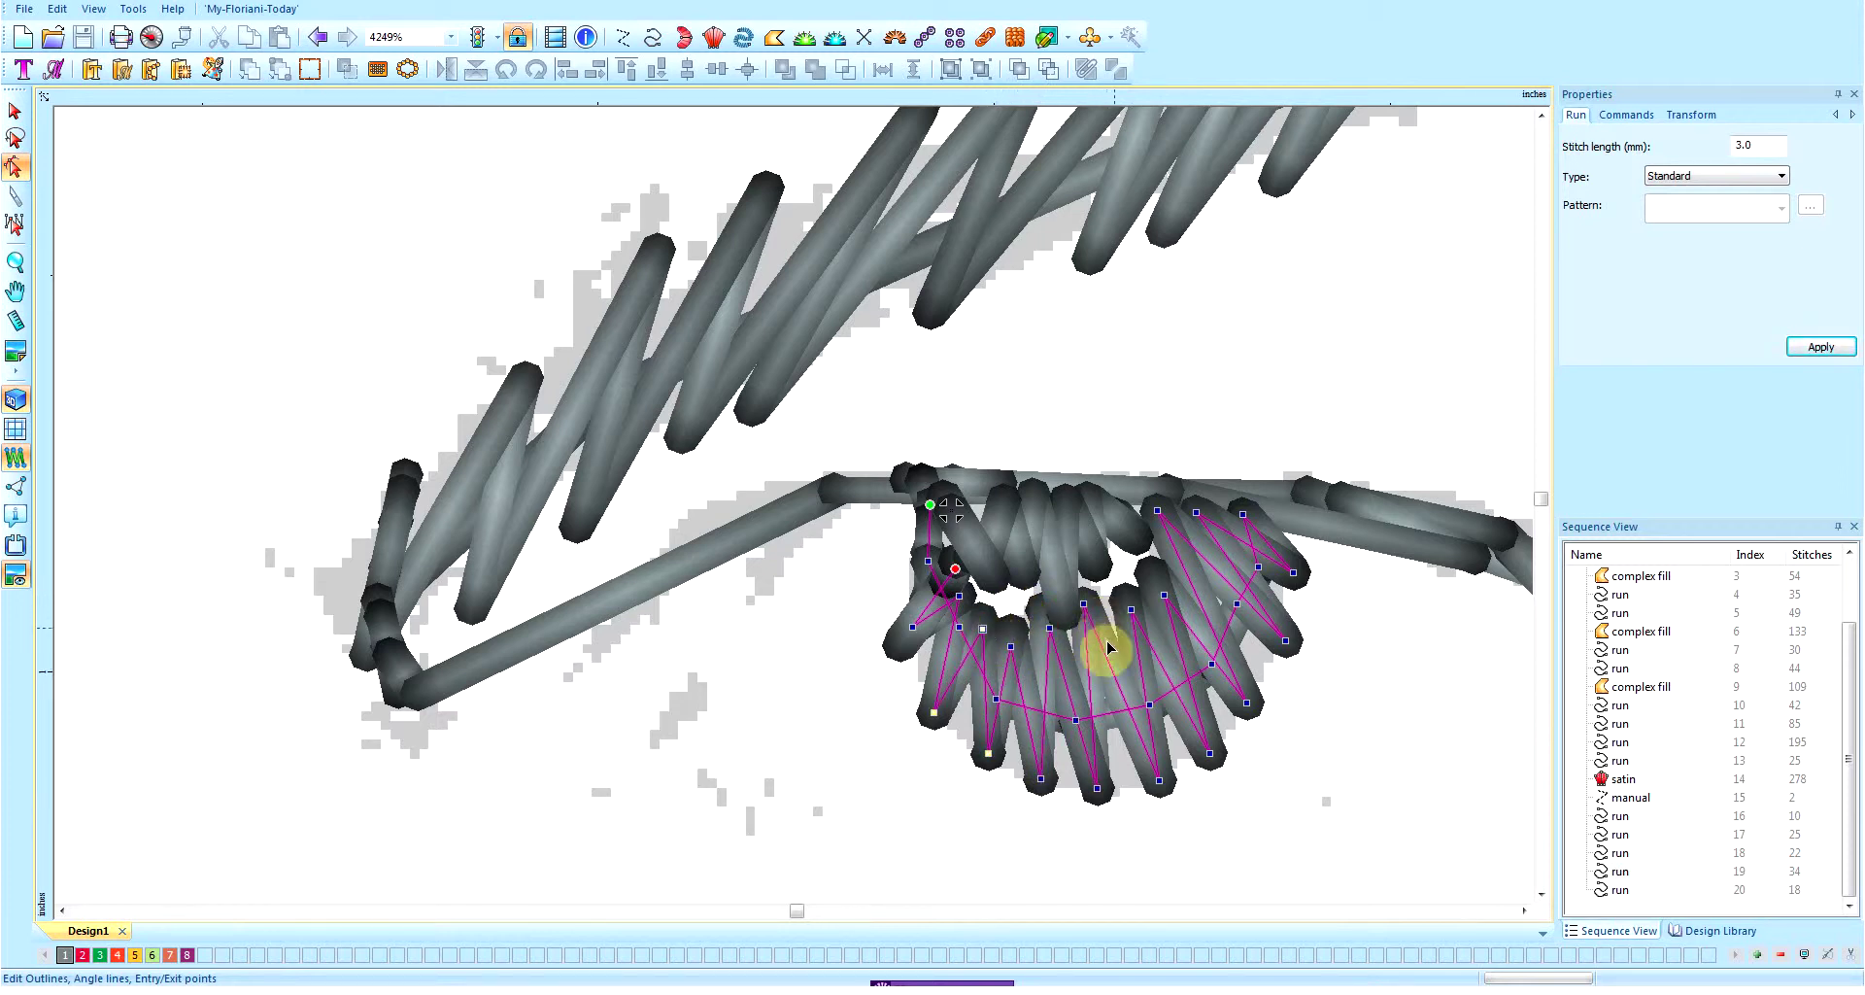
right_click(1158, 740)
click(1176, 746)
click(1338, 723)
- Deselect the iris run and compare the finished eye with the photo backdrop hidden and shown
scroll(1270, 691, down, 2)
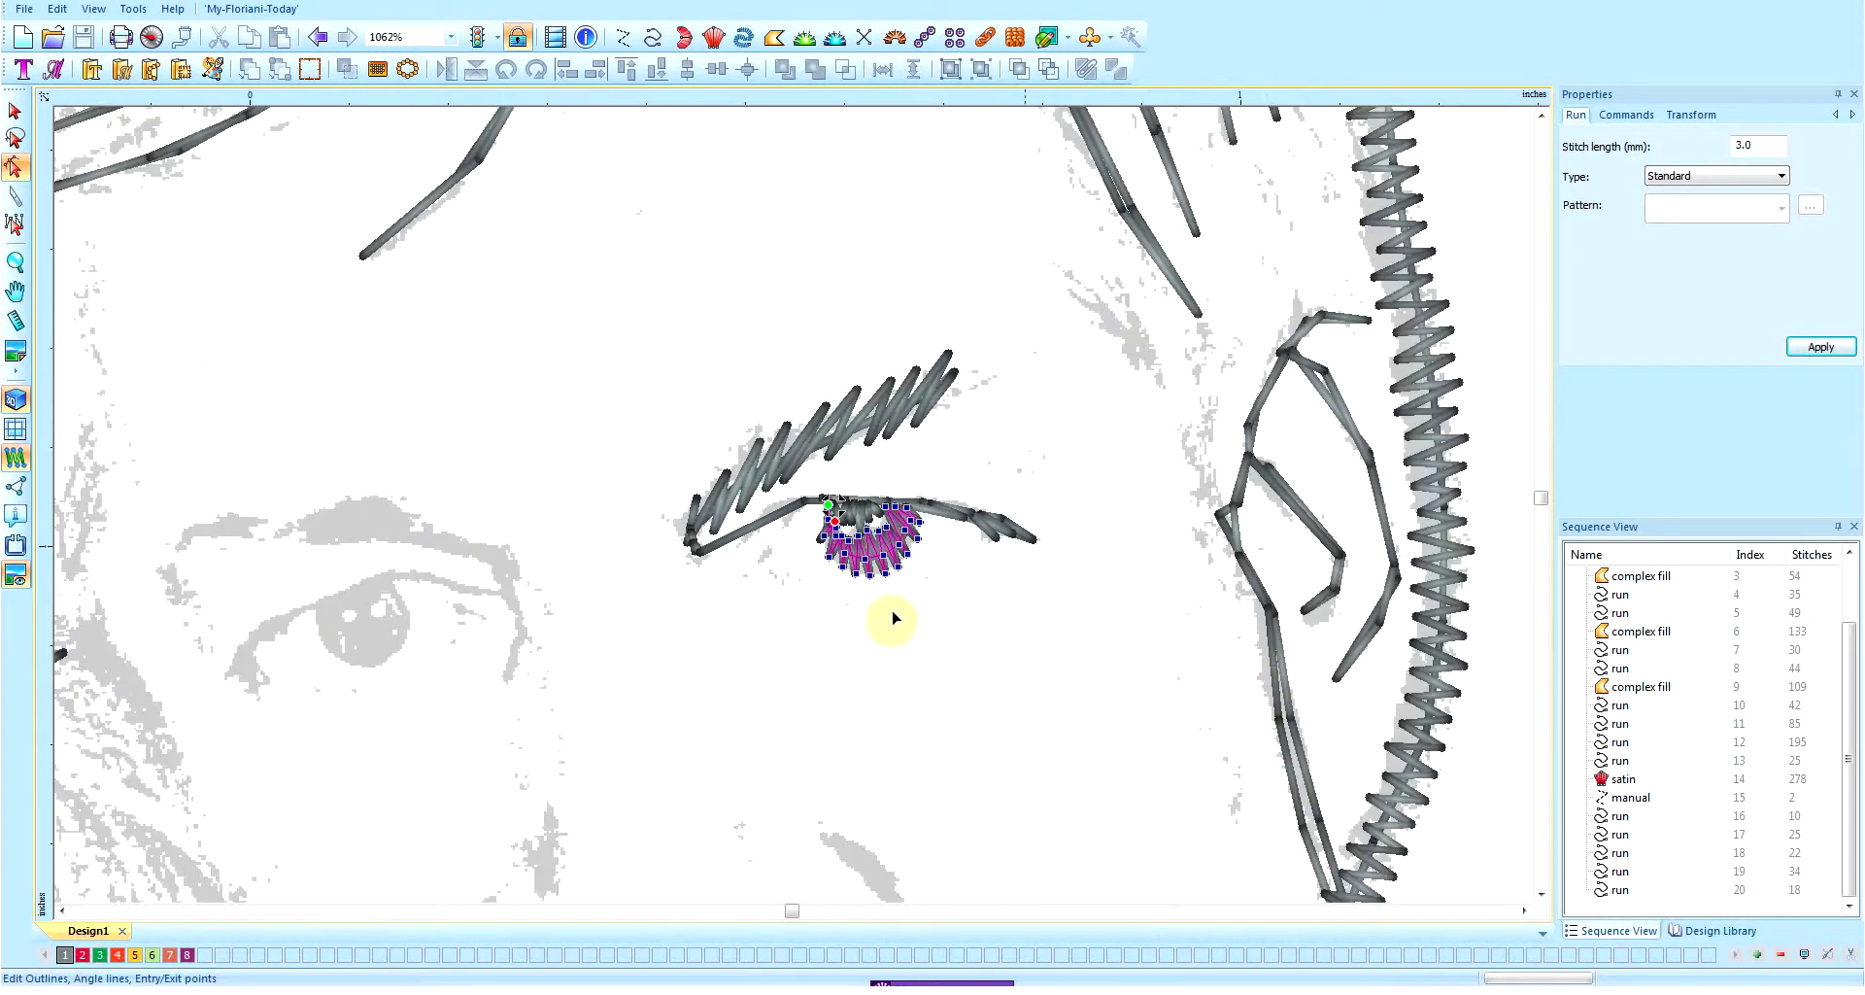
click(15, 110)
click(812, 639)
scroll(777, 636, down, 2)
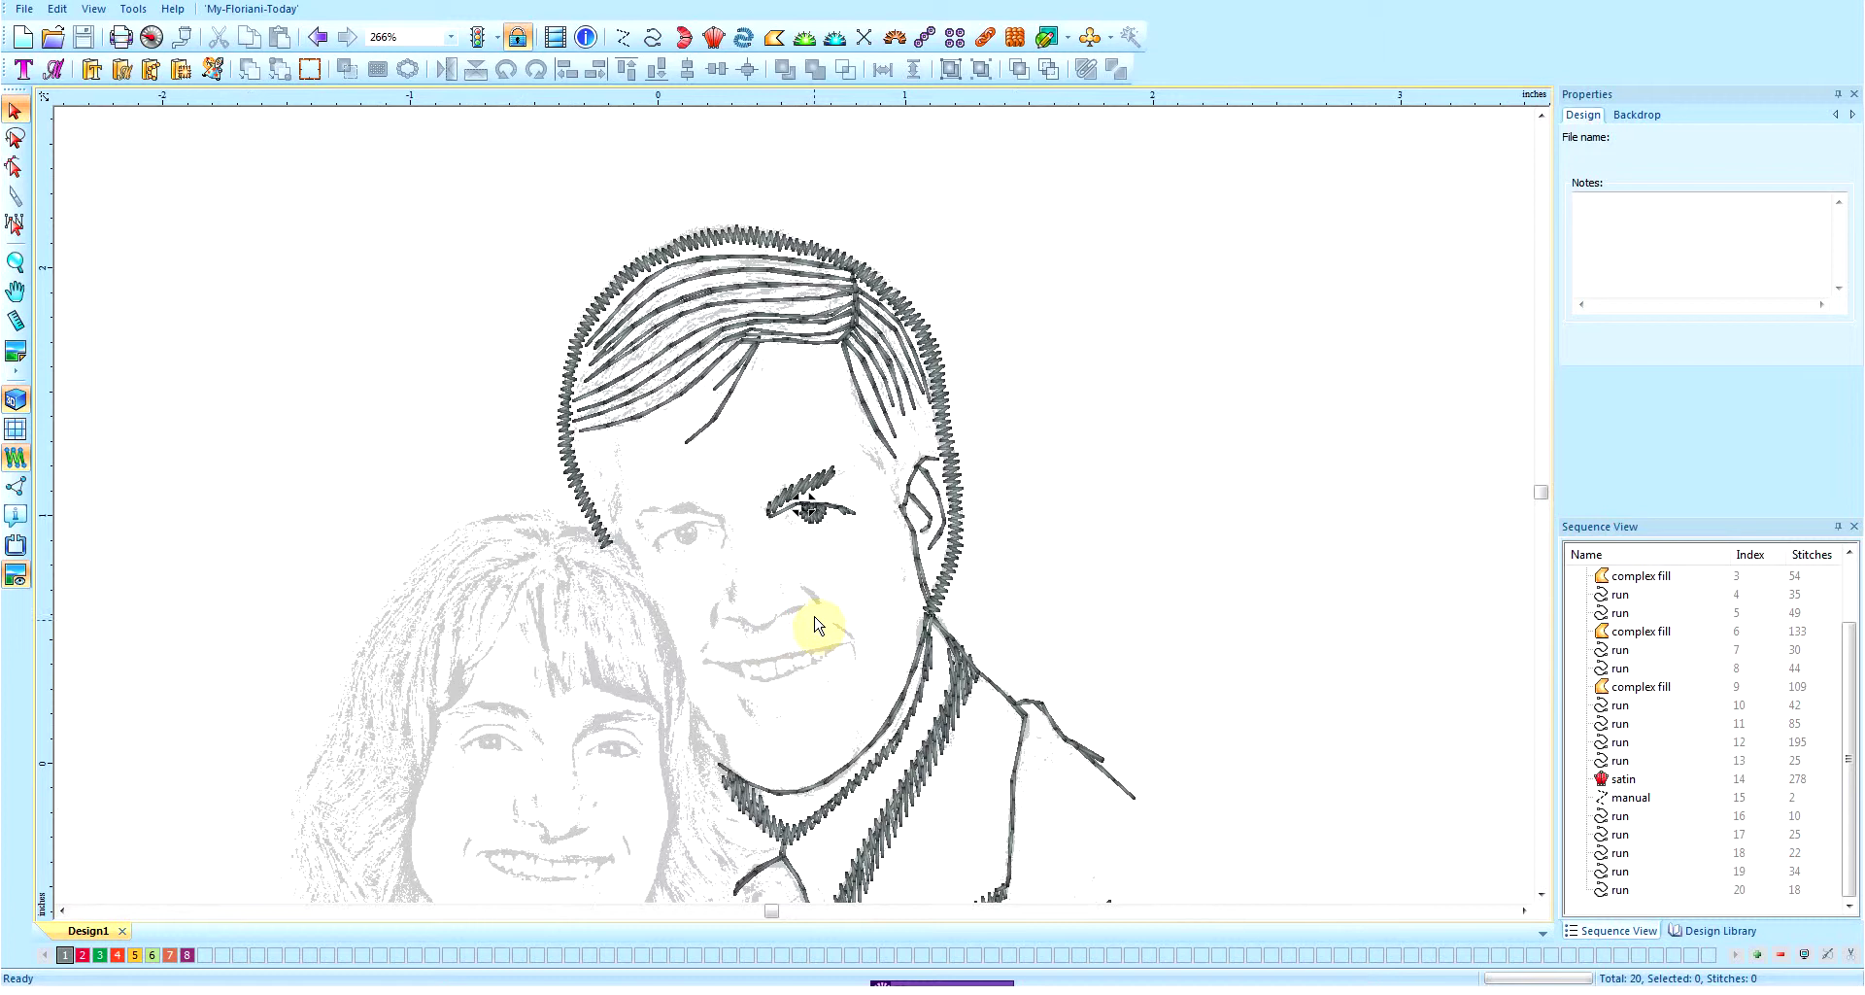
key(b)
scroll(866, 529, up, 1)
key(b)
key(b)
key(b)
key(b)
key(b)
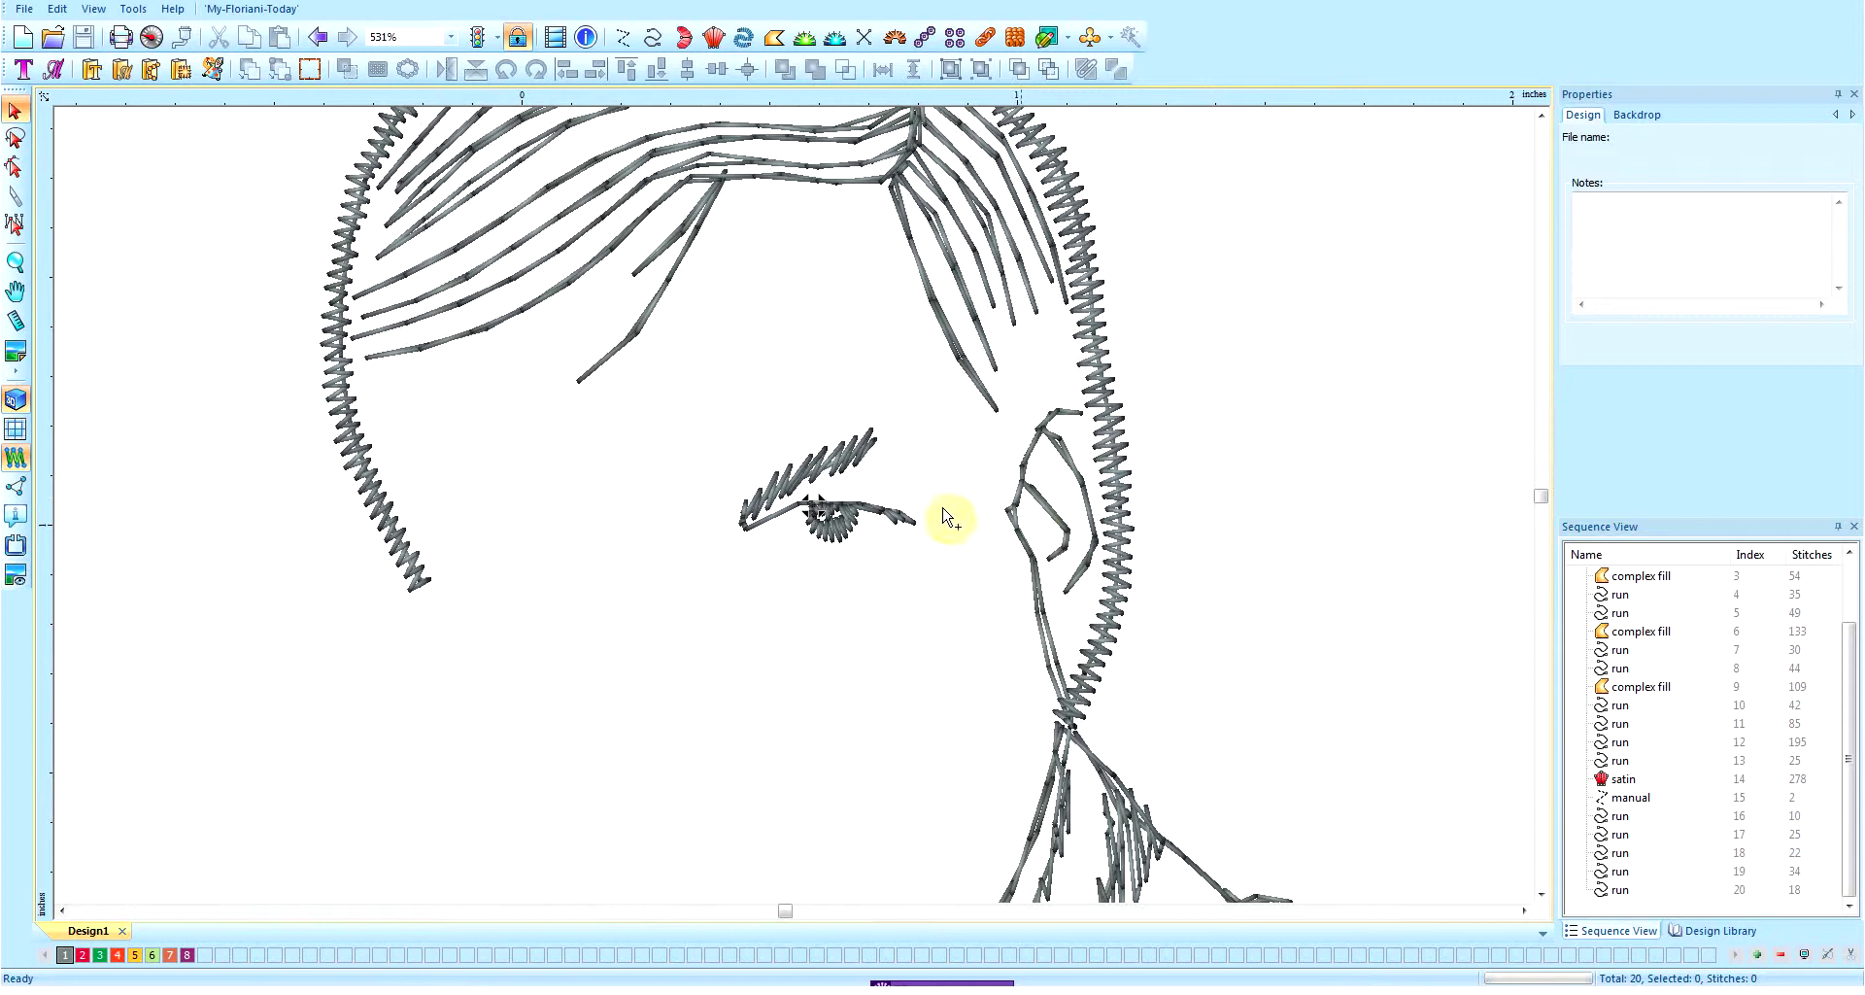
- Digitize a run from the iris's inner edge along the eyelid to the inner eye corner and up to the eyebrow's inner end
scroll(811, 513, up, 2)
scroll(824, 513, up, 1)
click(653, 37)
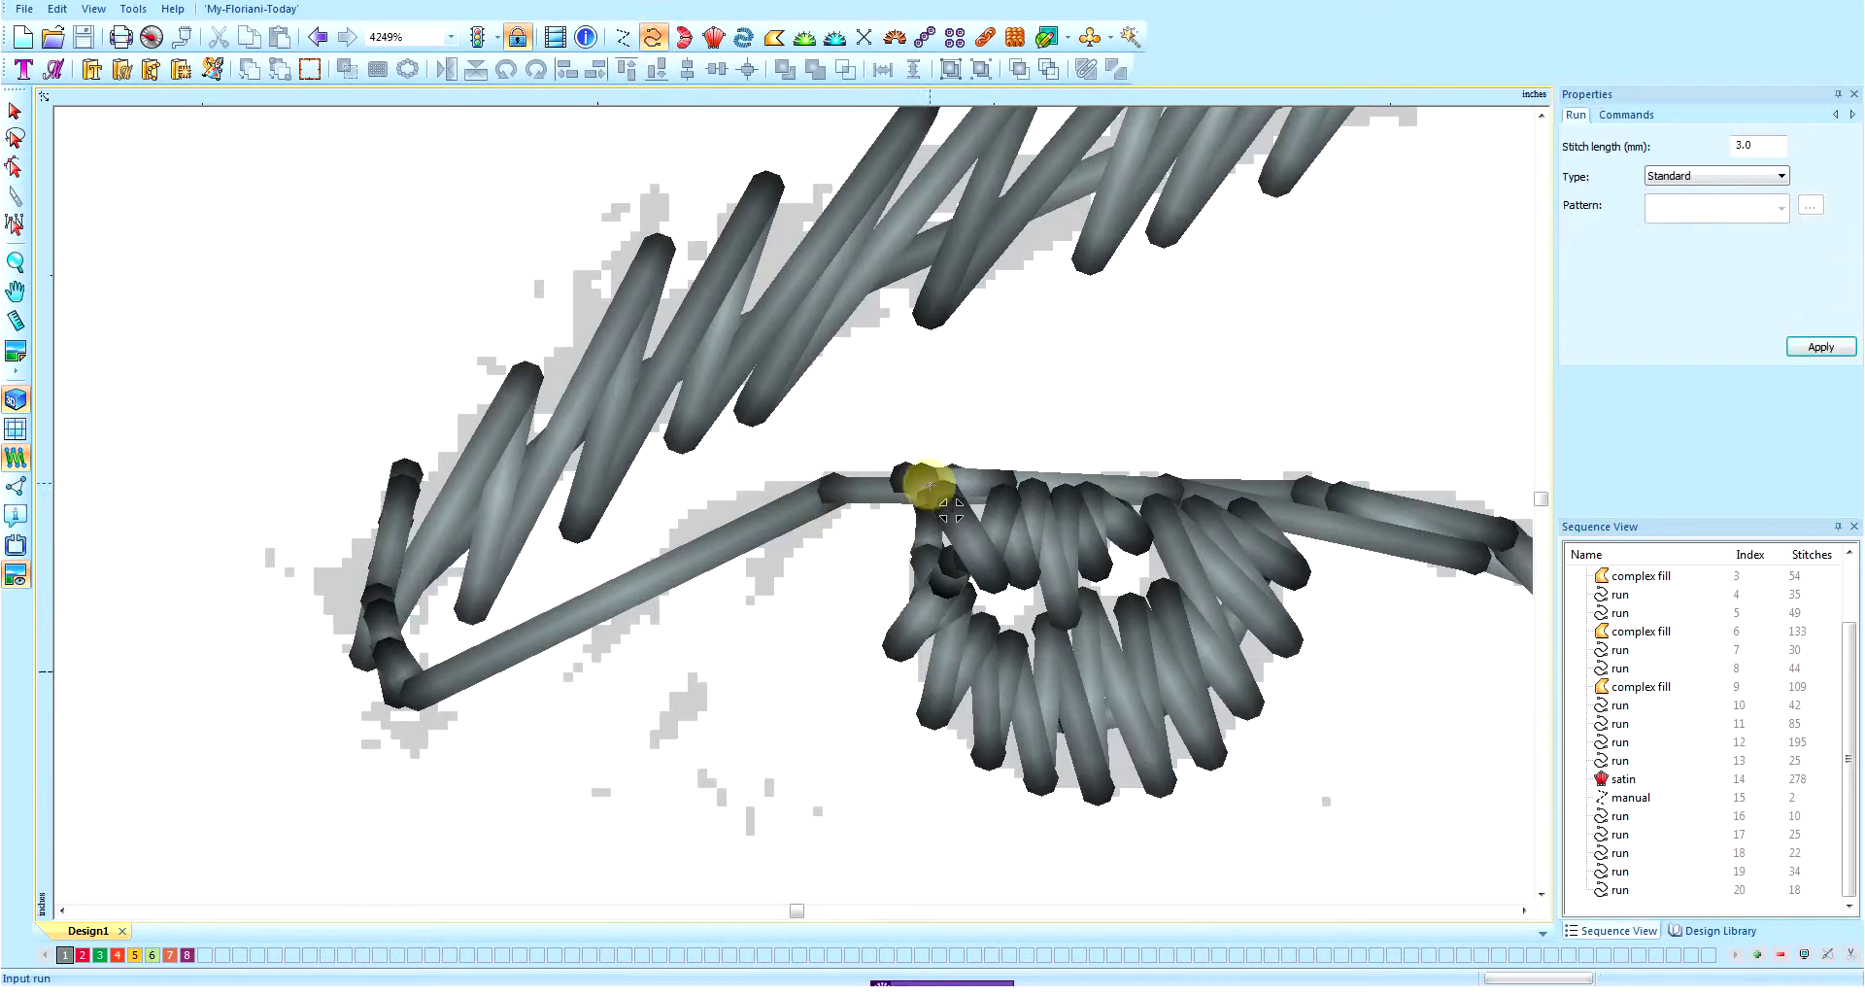
click(925, 483)
click(866, 484)
click(777, 515)
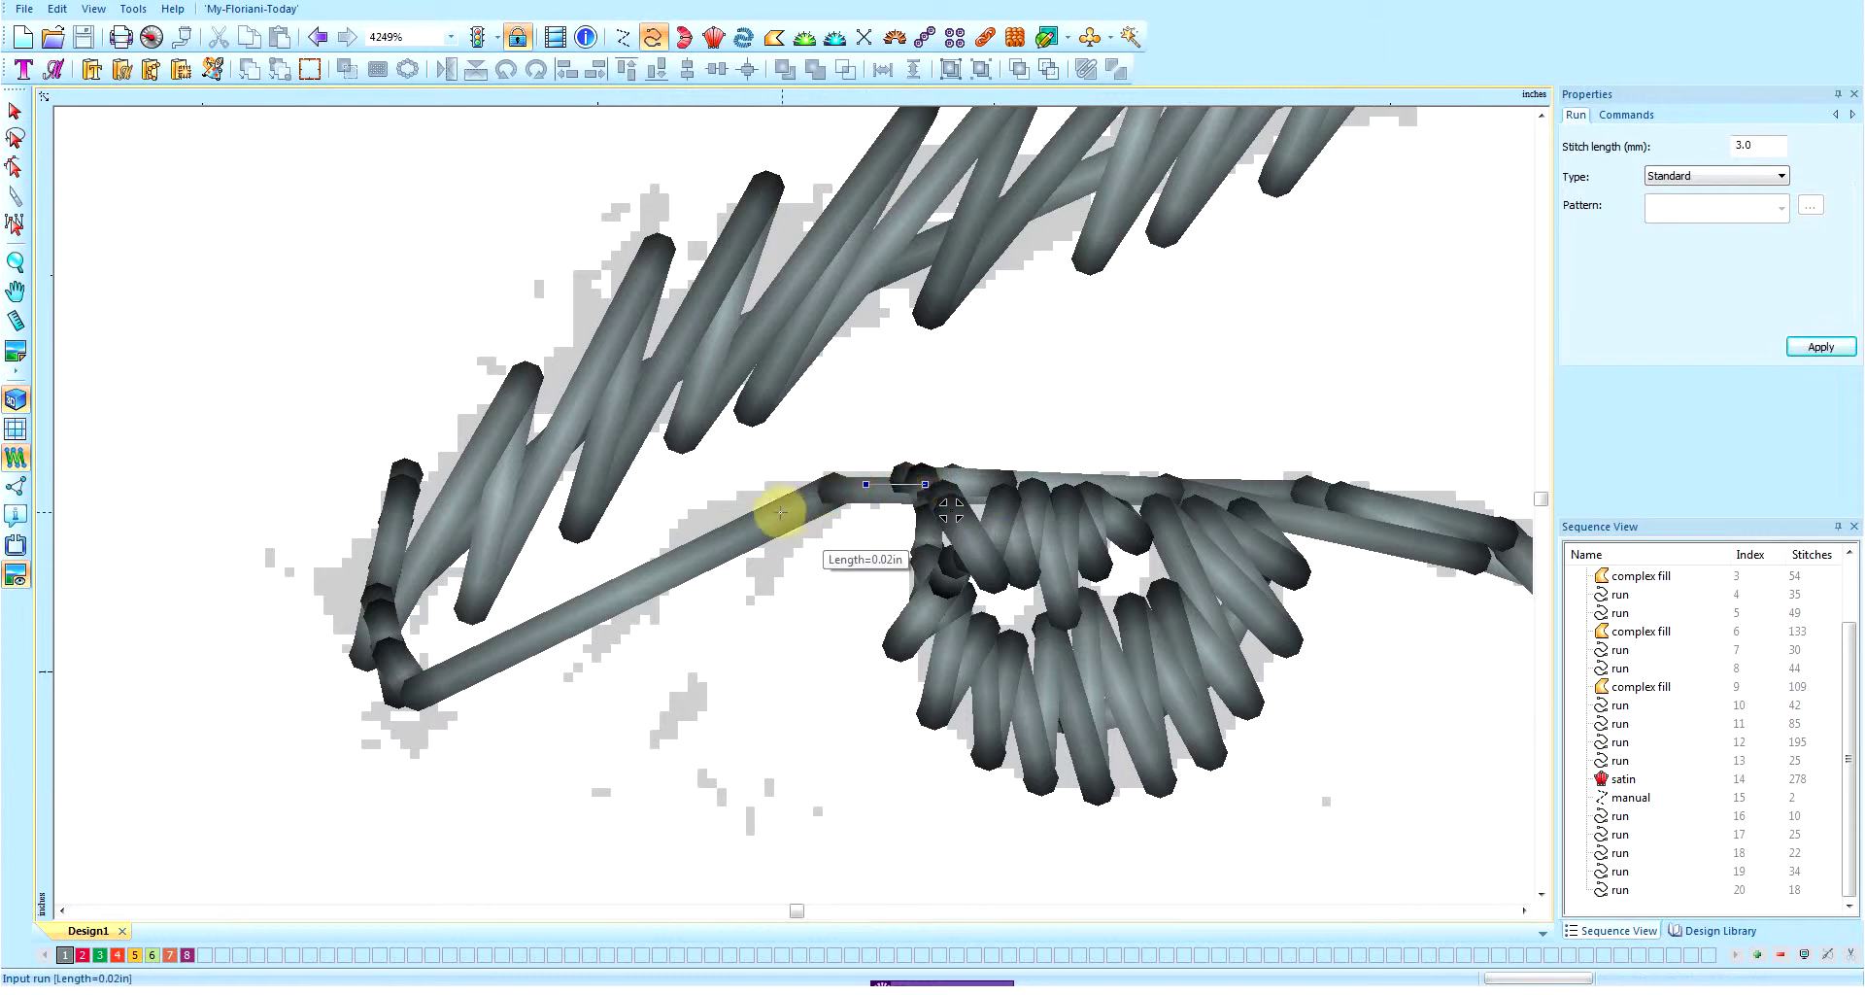
click(600, 600)
click(489, 664)
click(428, 701)
click(371, 639)
right_click(371, 639)
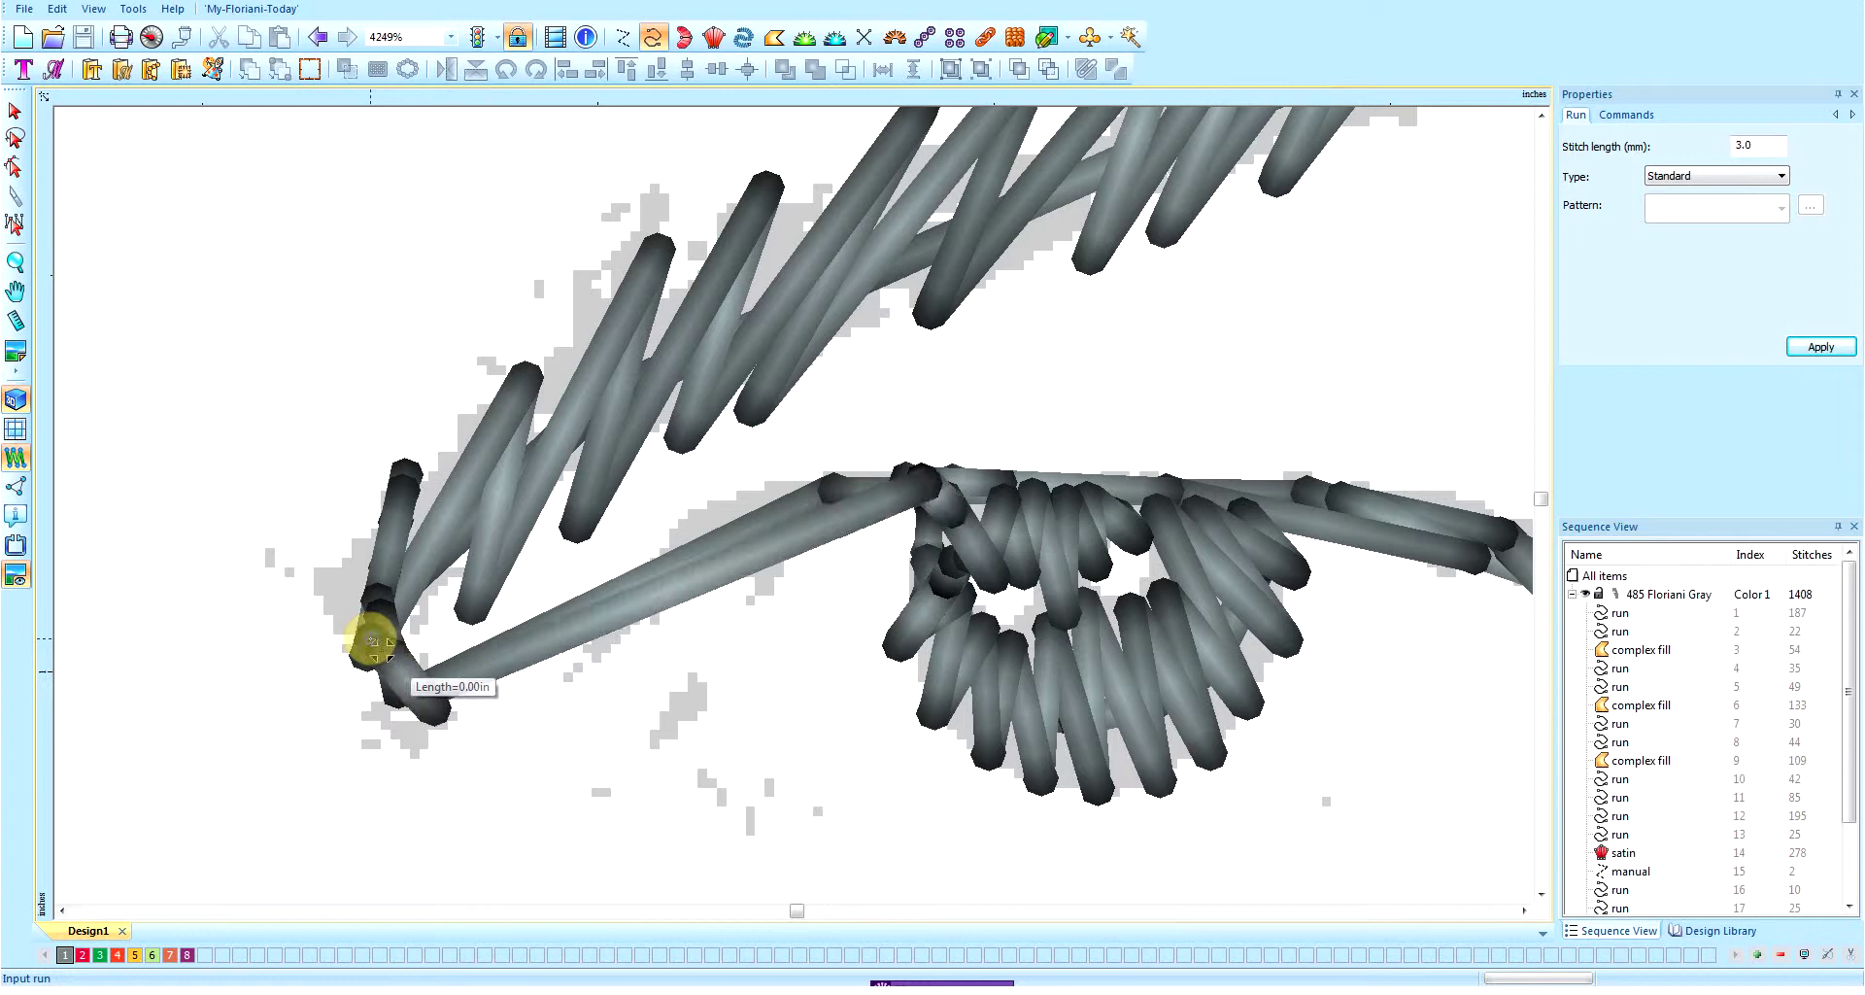
- Place a manual stitch from the finished eyebrow's inner end across the nose bridge to the inner end of the other eyebrow
scroll(371, 639, down, 5)
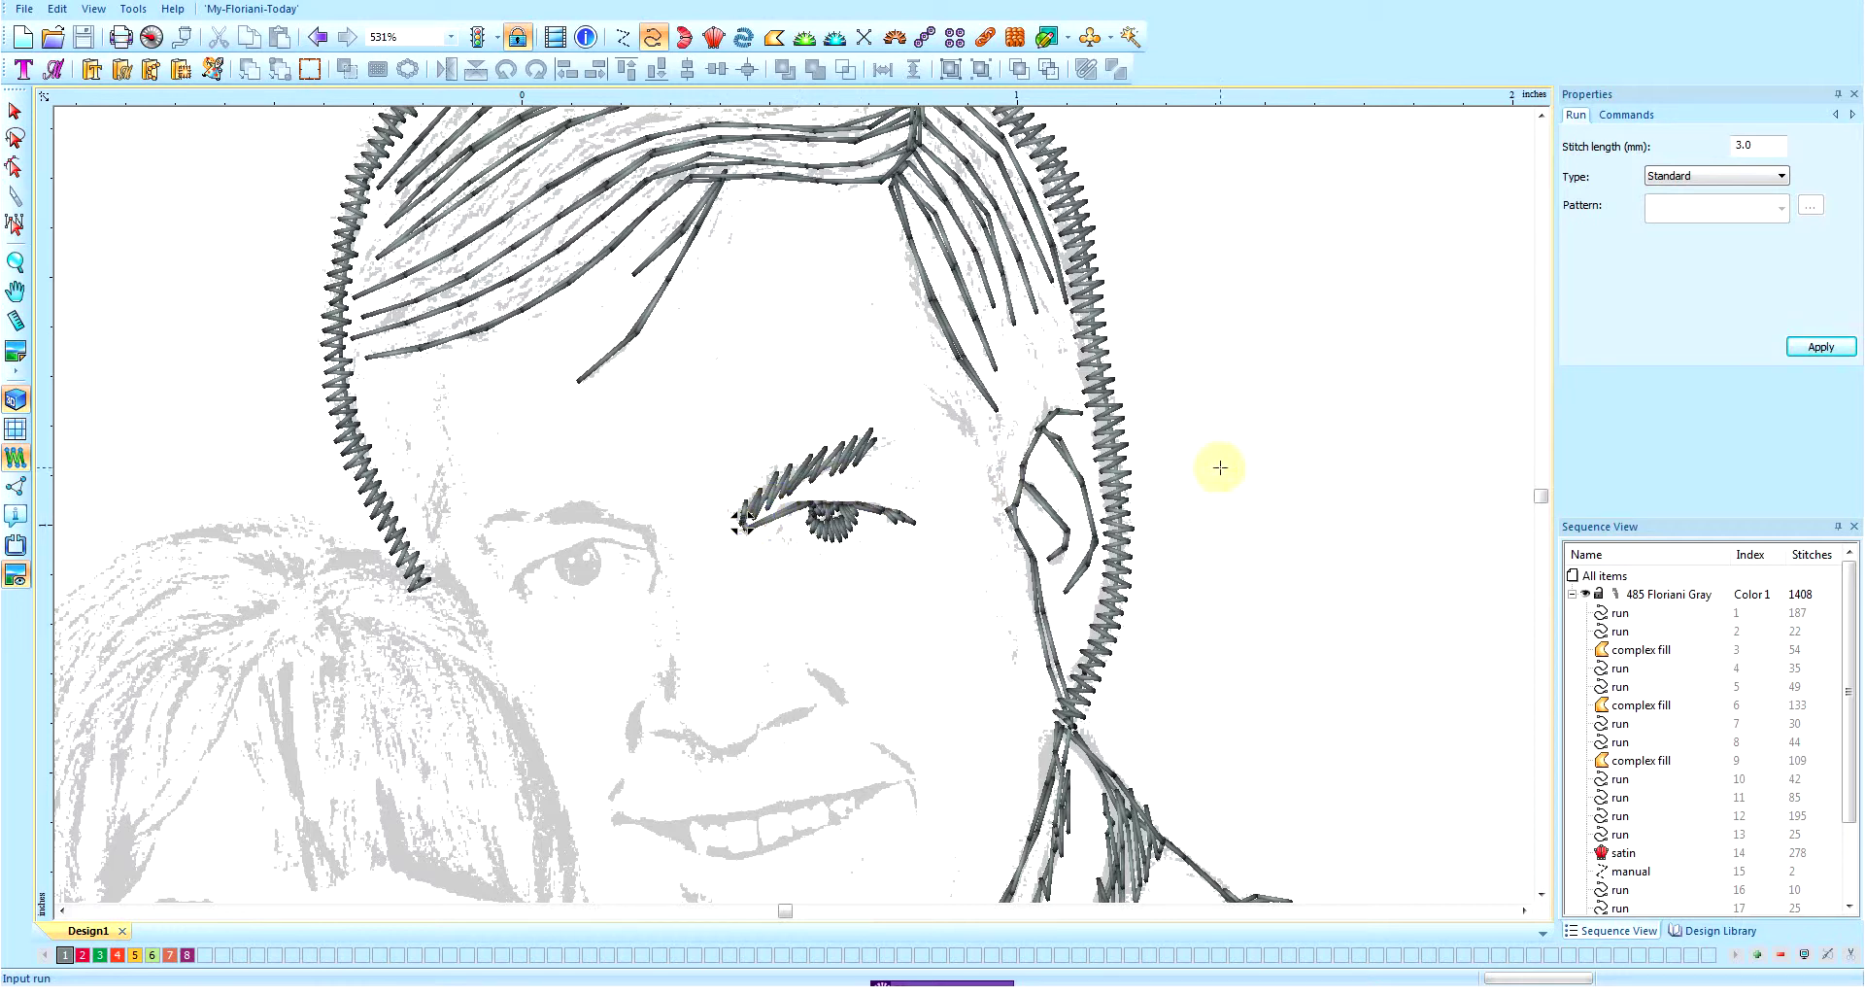
click(628, 44)
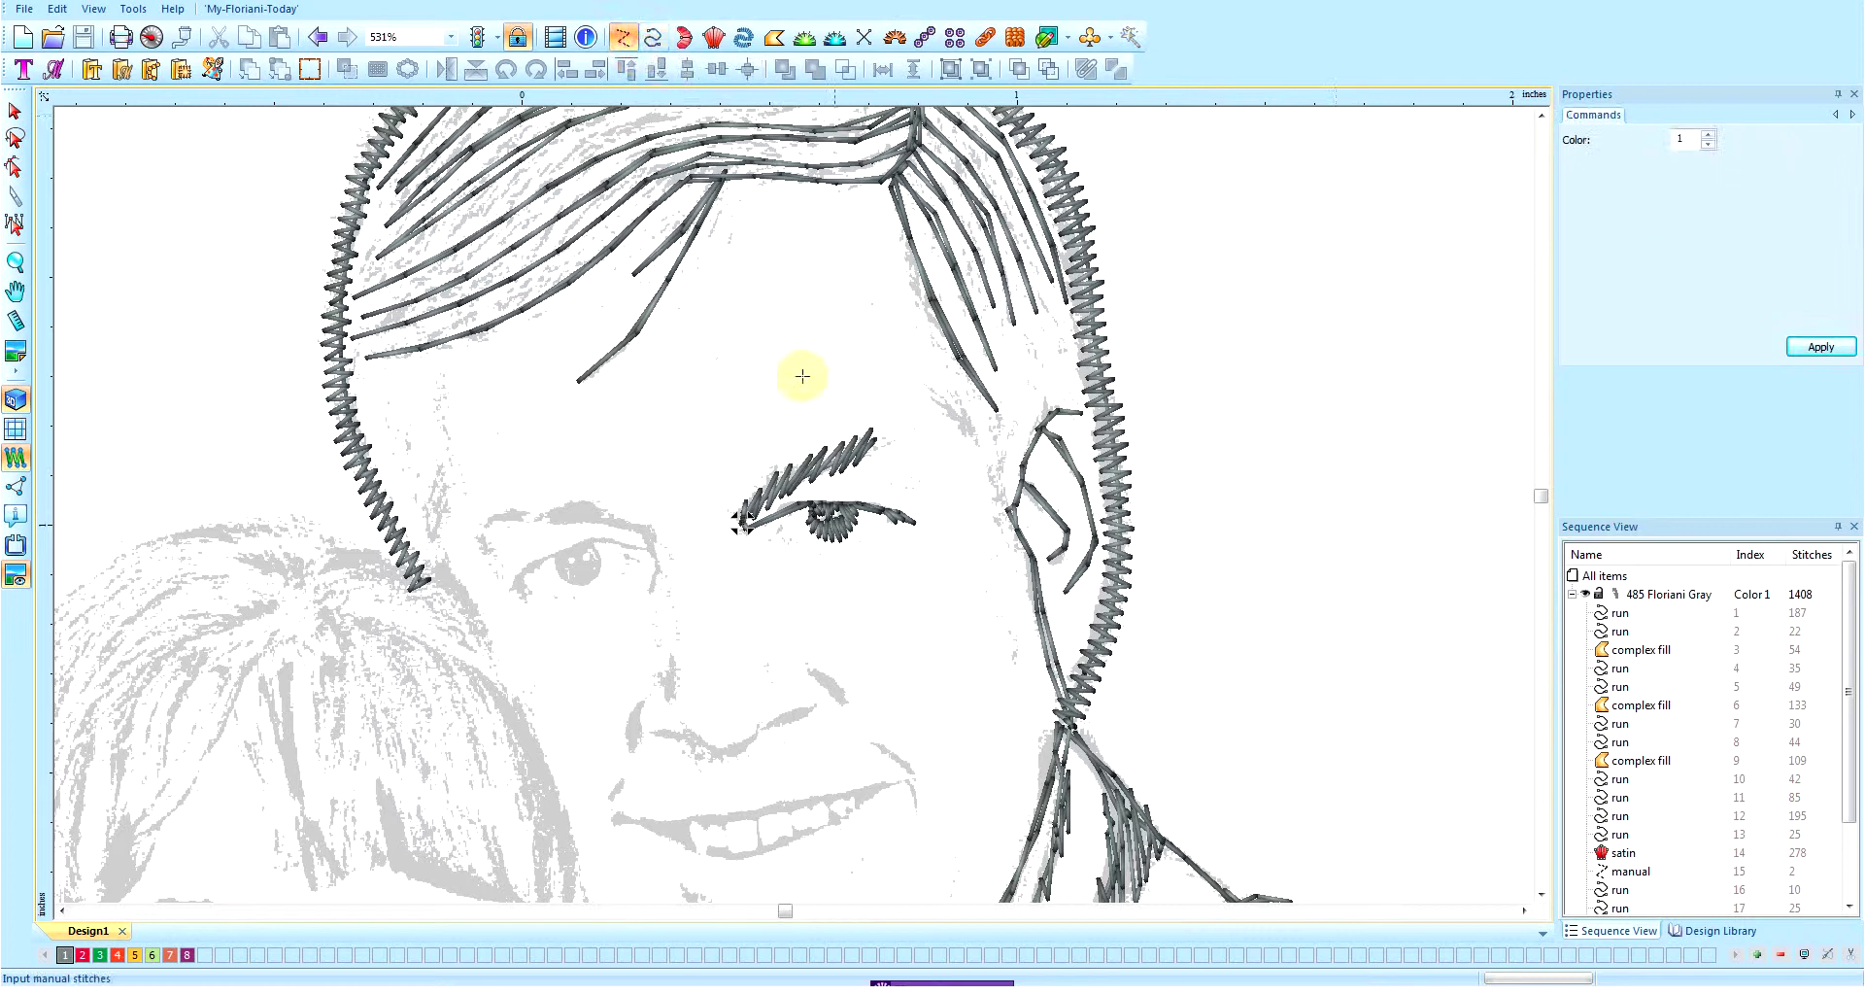
click(742, 523)
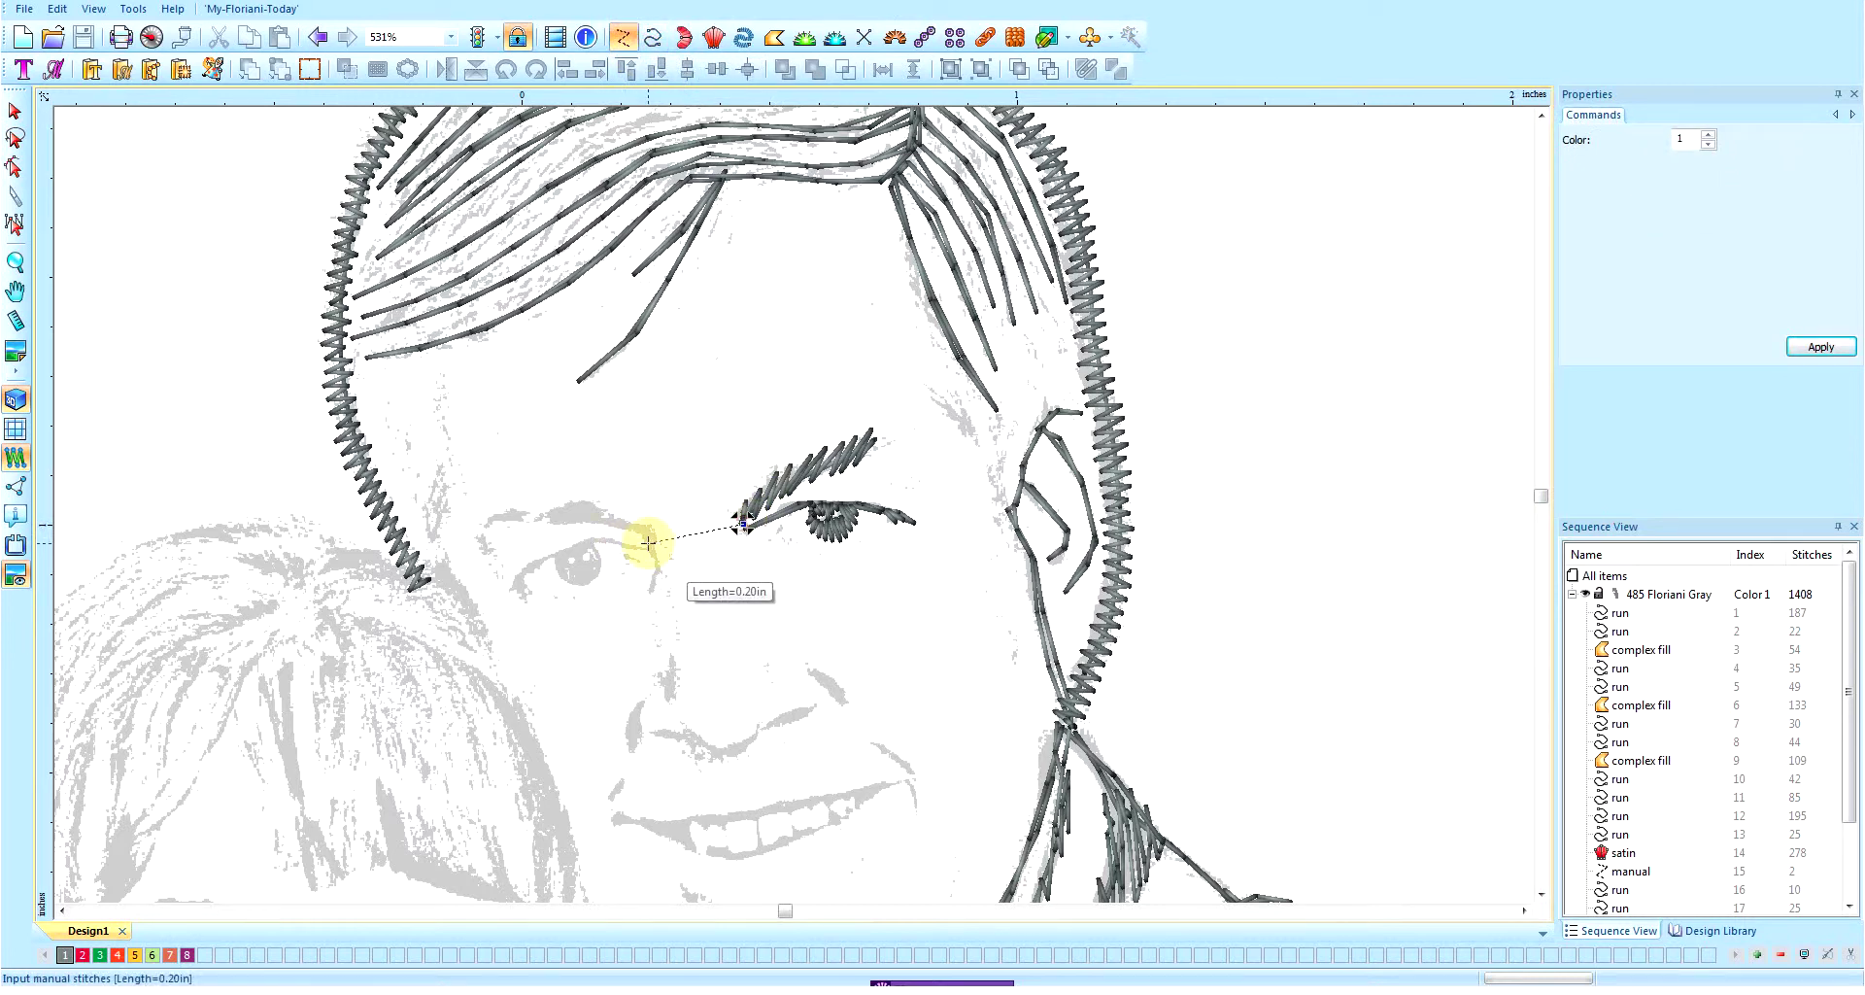
click(650, 542)
key(Return)
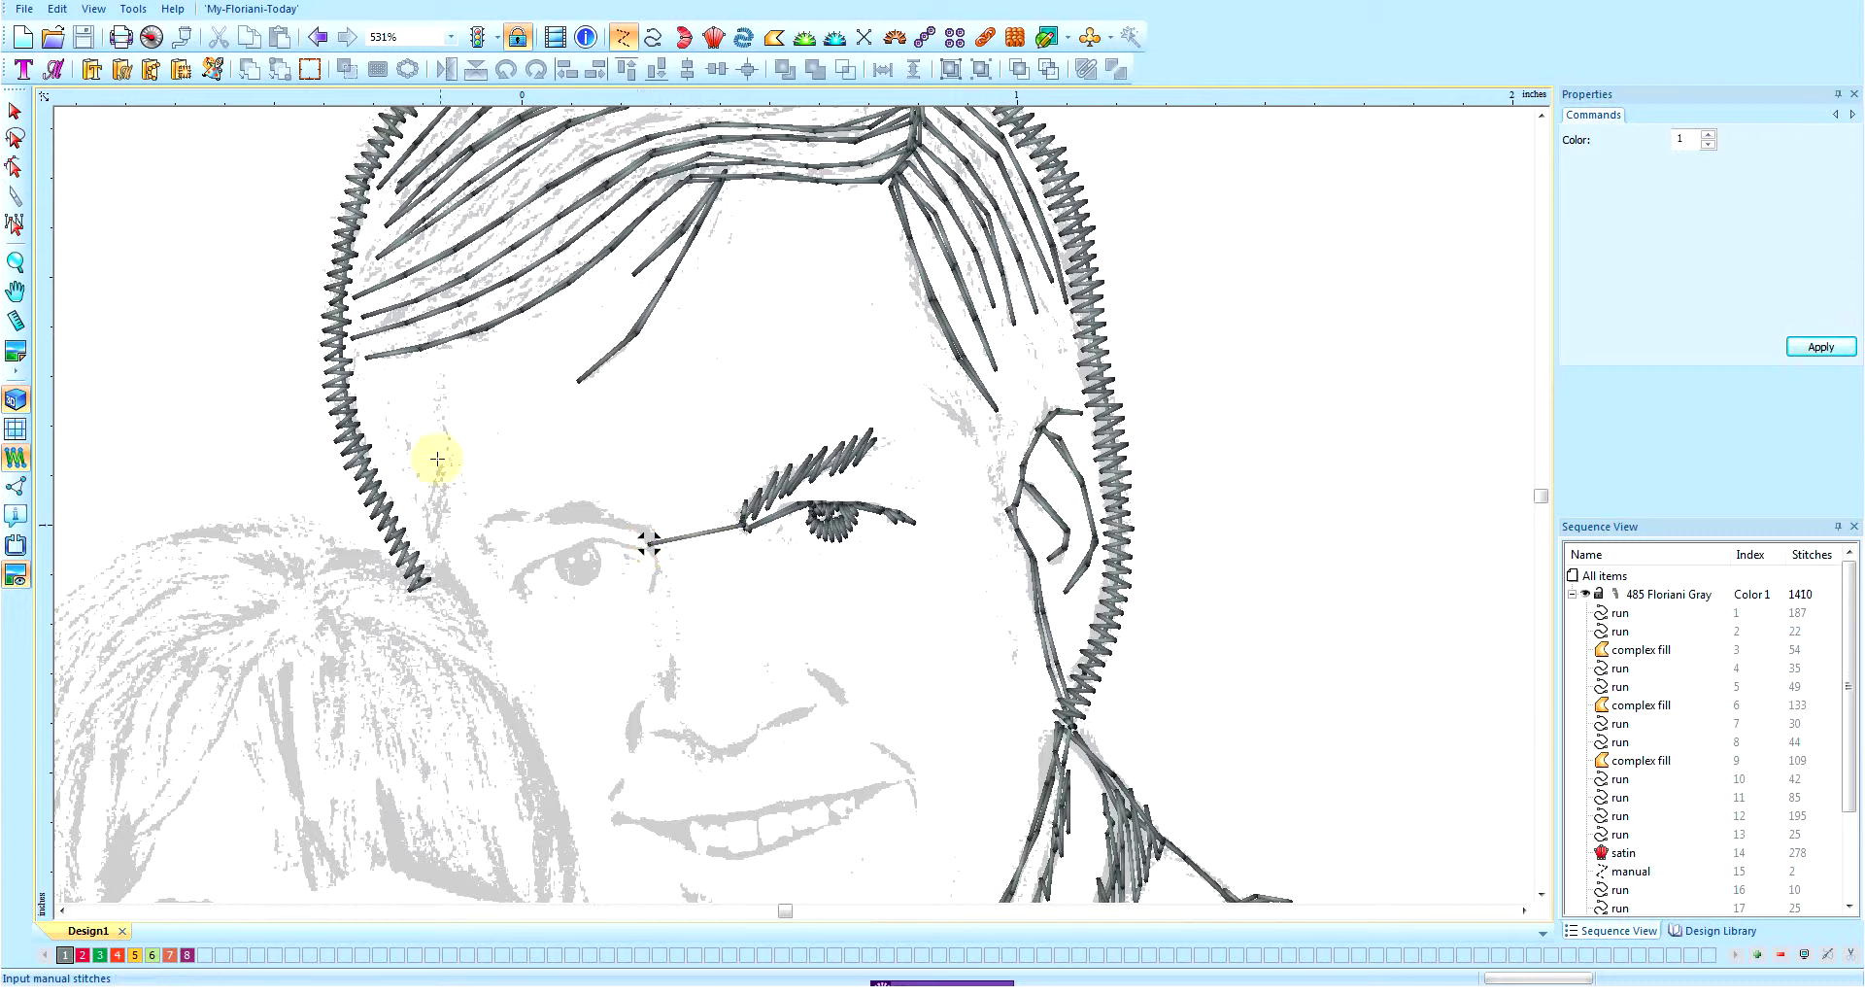
- Set the end command of the connecting manual stitch to trim, and deselect the stitch
click(16, 112)
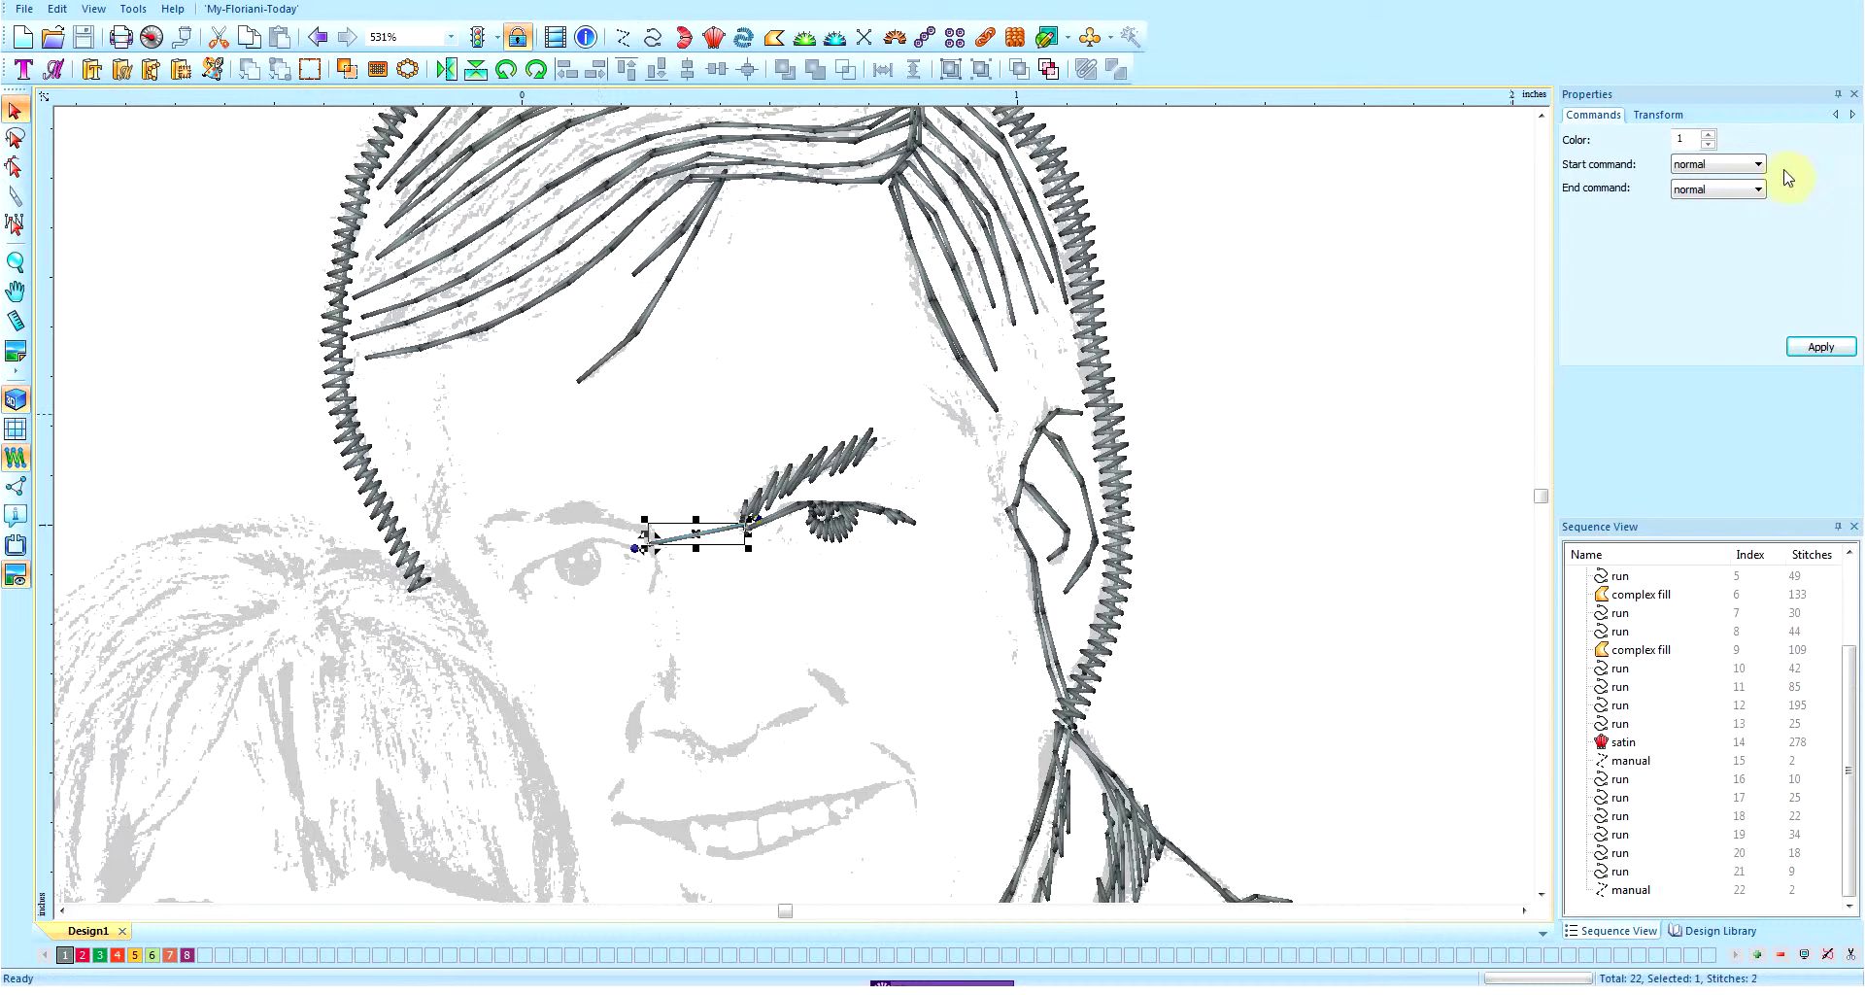
click(1752, 191)
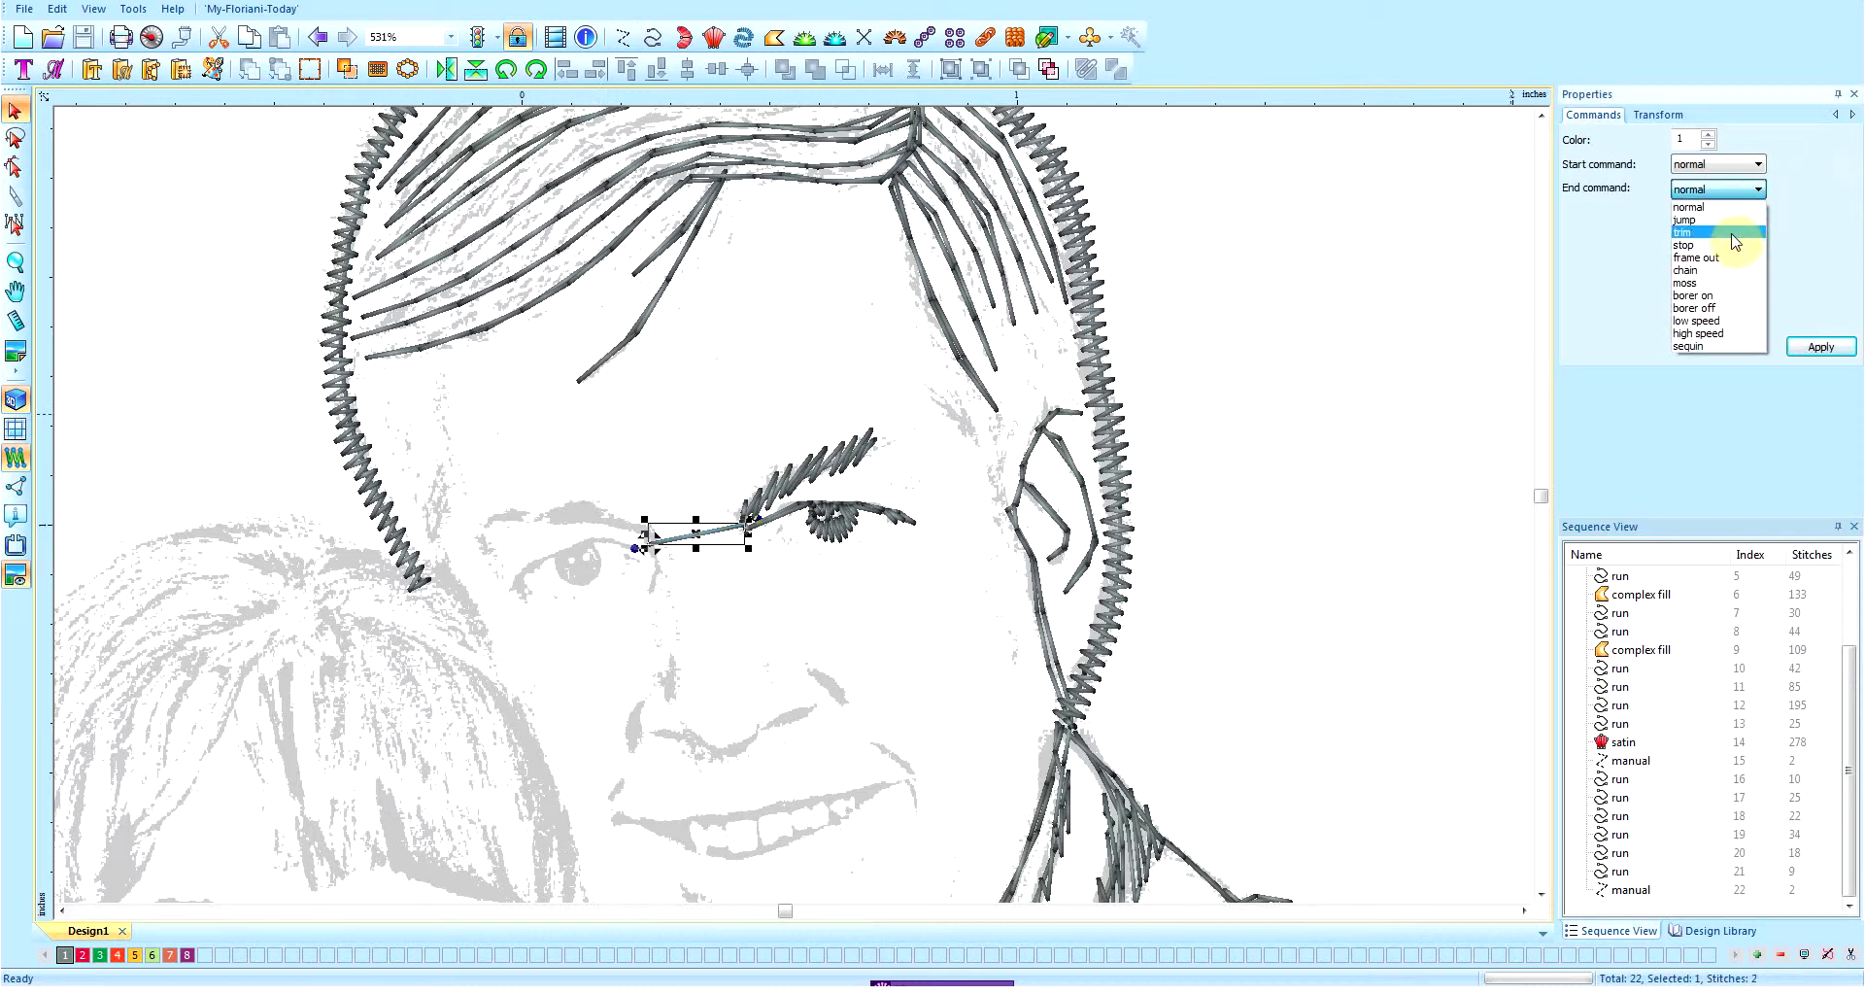
click(1733, 233)
click(1821, 348)
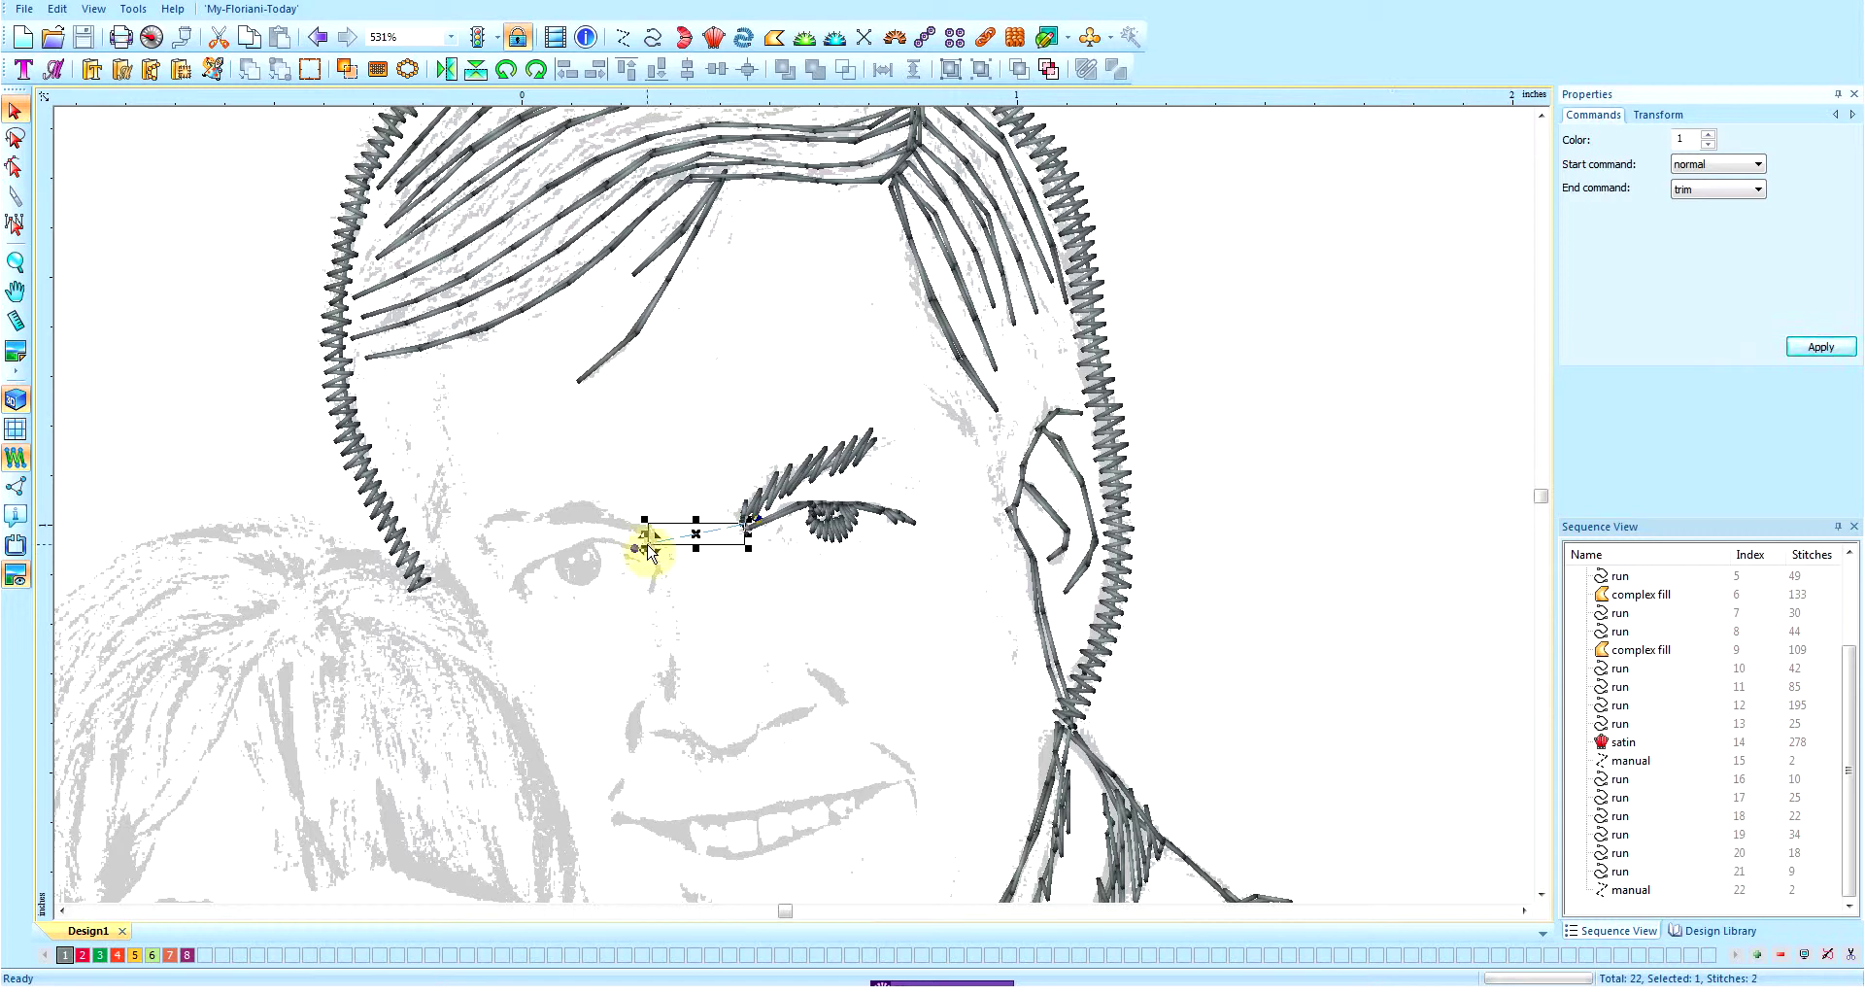
click(714, 597)
- Start a standard run at the second eyebrow's inner end and take it through the middle of the brow to its outer tip
scroll(636, 549, up, 1)
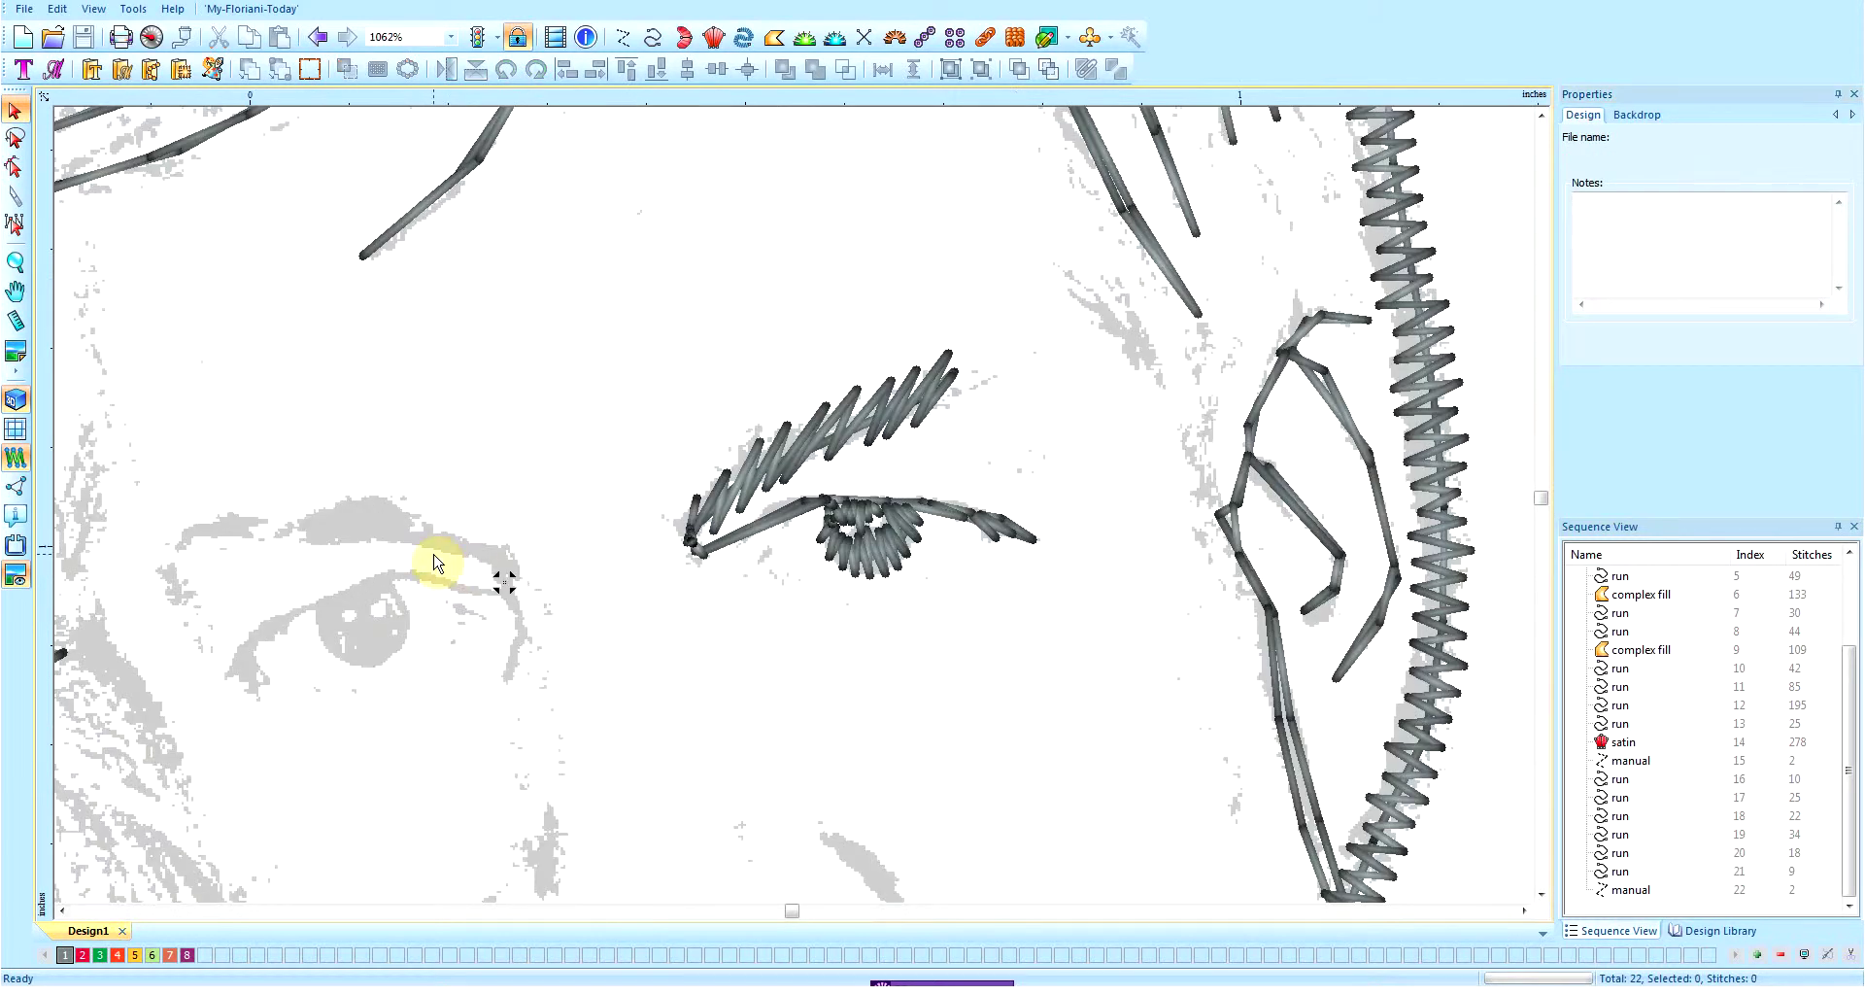
click(61, 910)
click(61, 910)
click(61, 910)
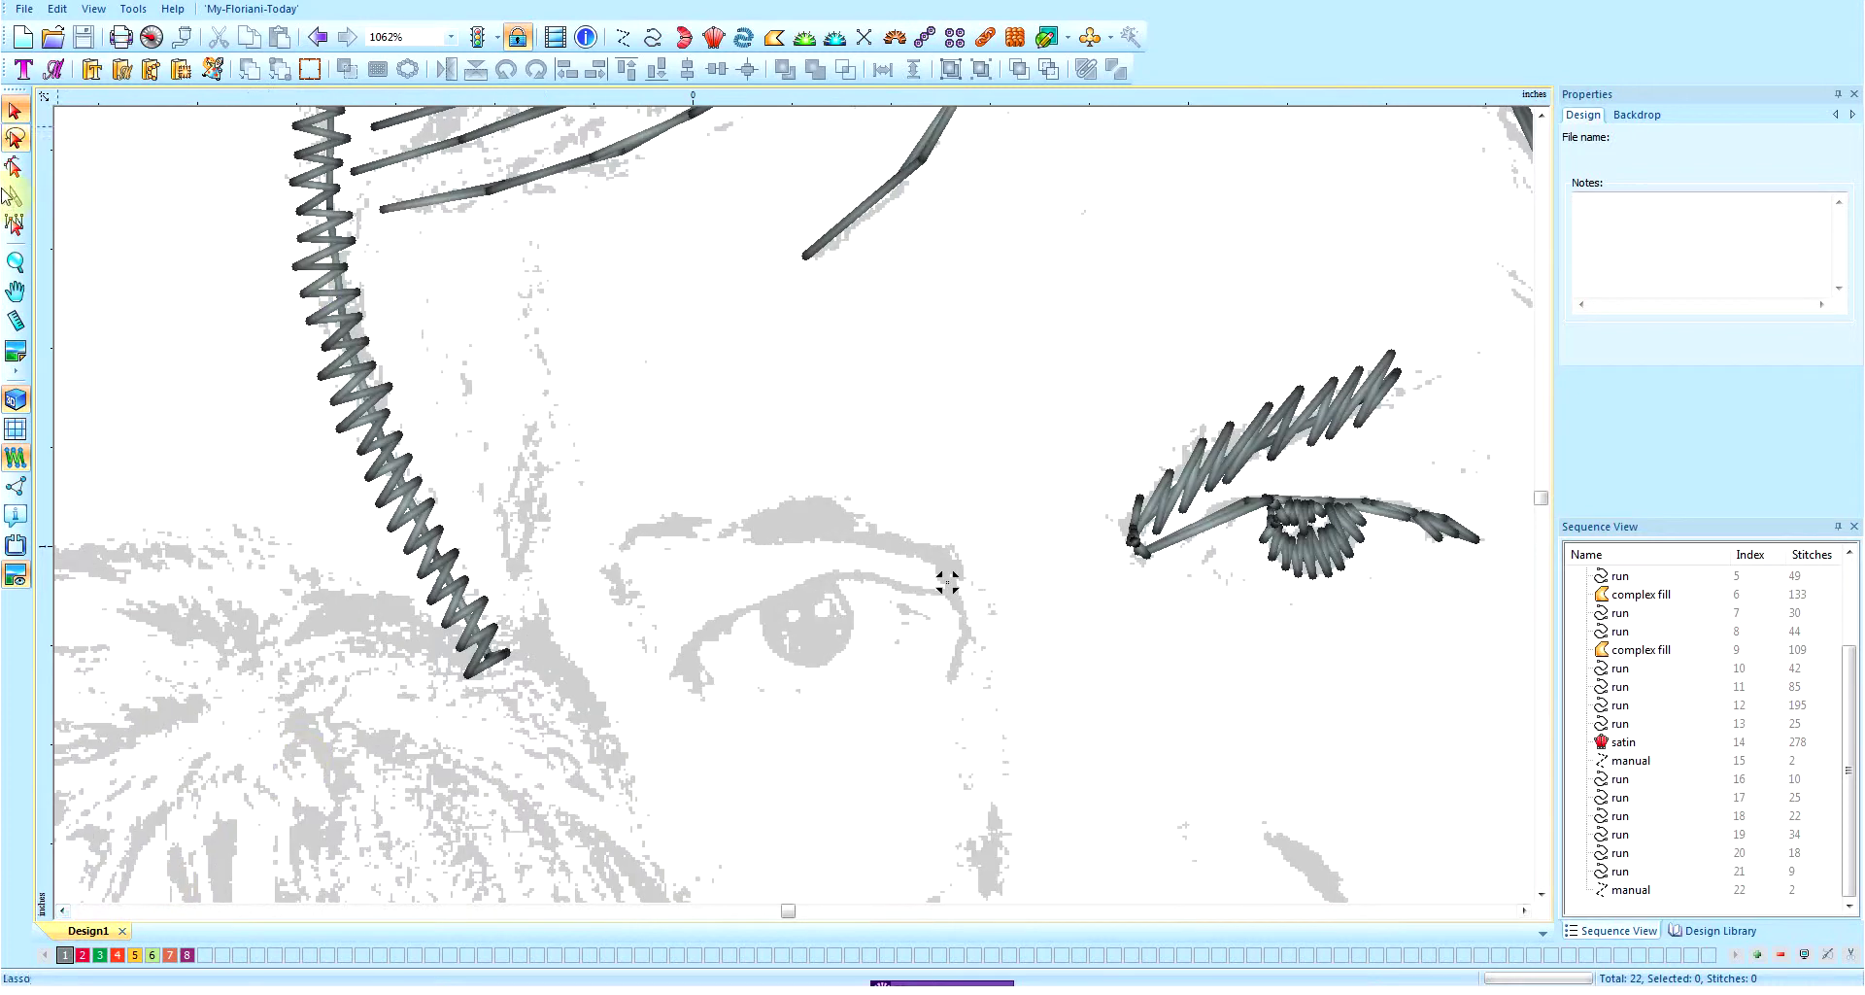
click(653, 37)
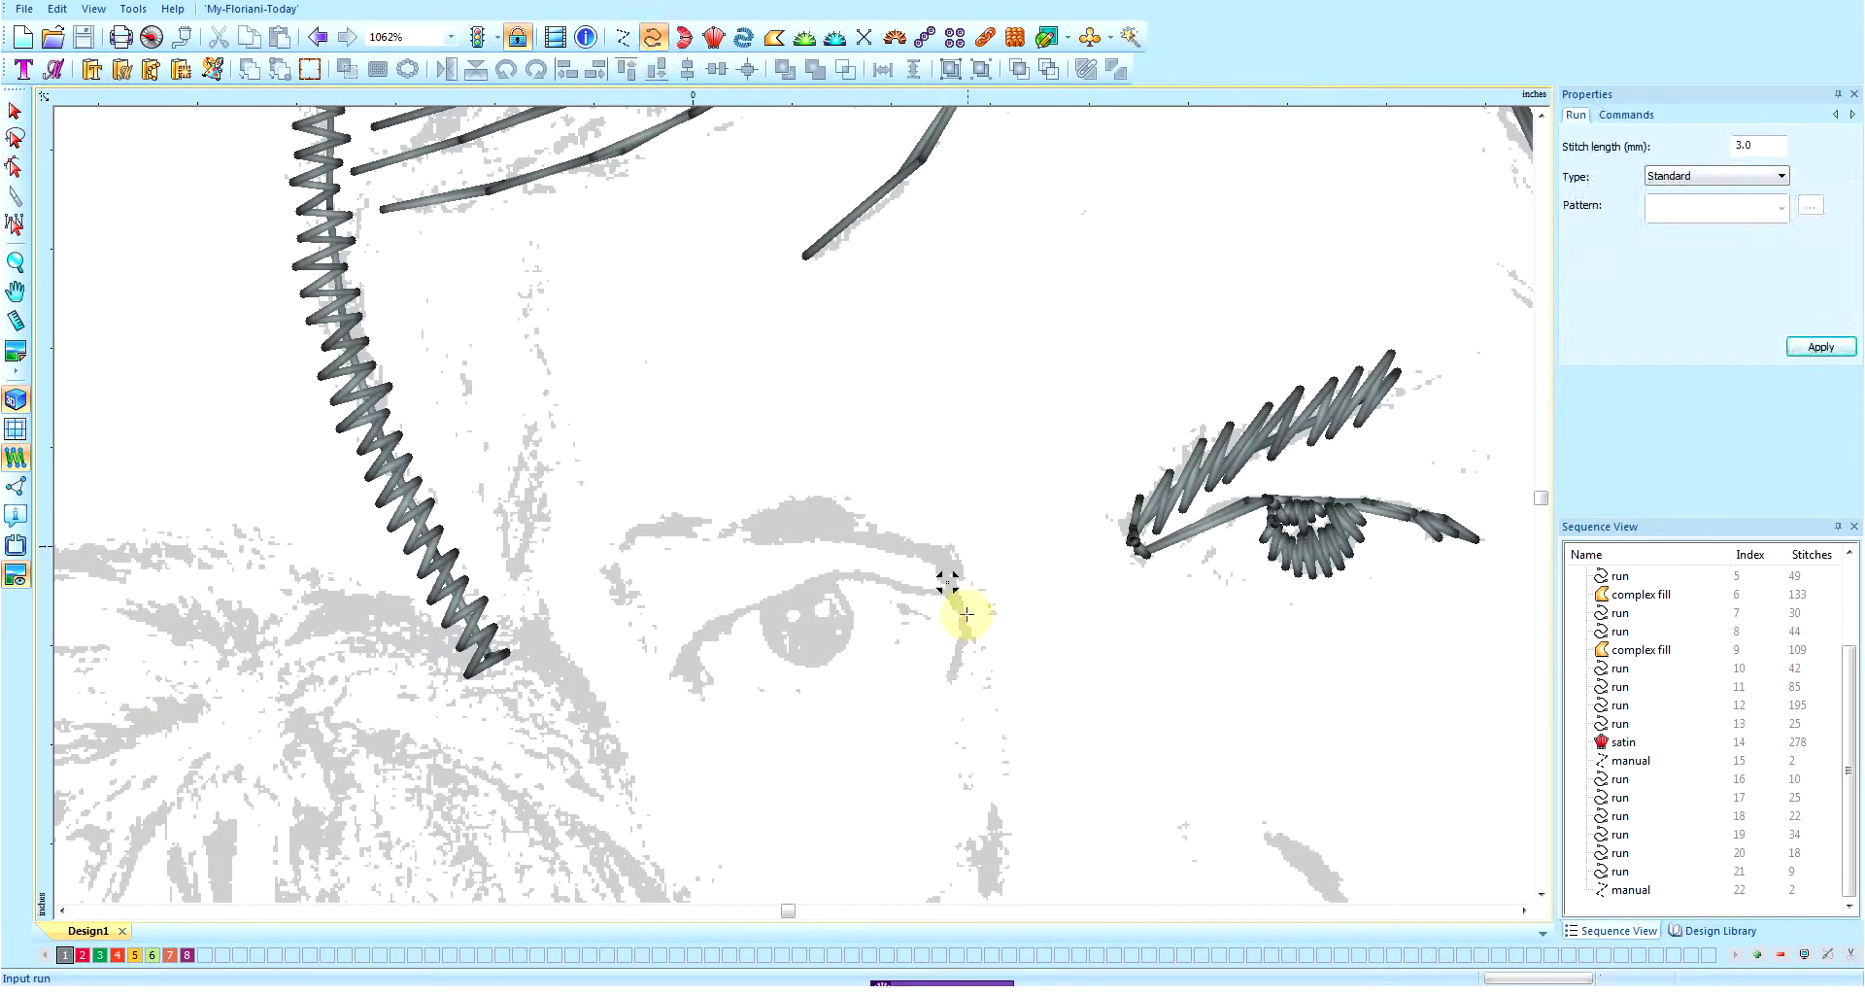
click(949, 577)
click(939, 560)
click(883, 544)
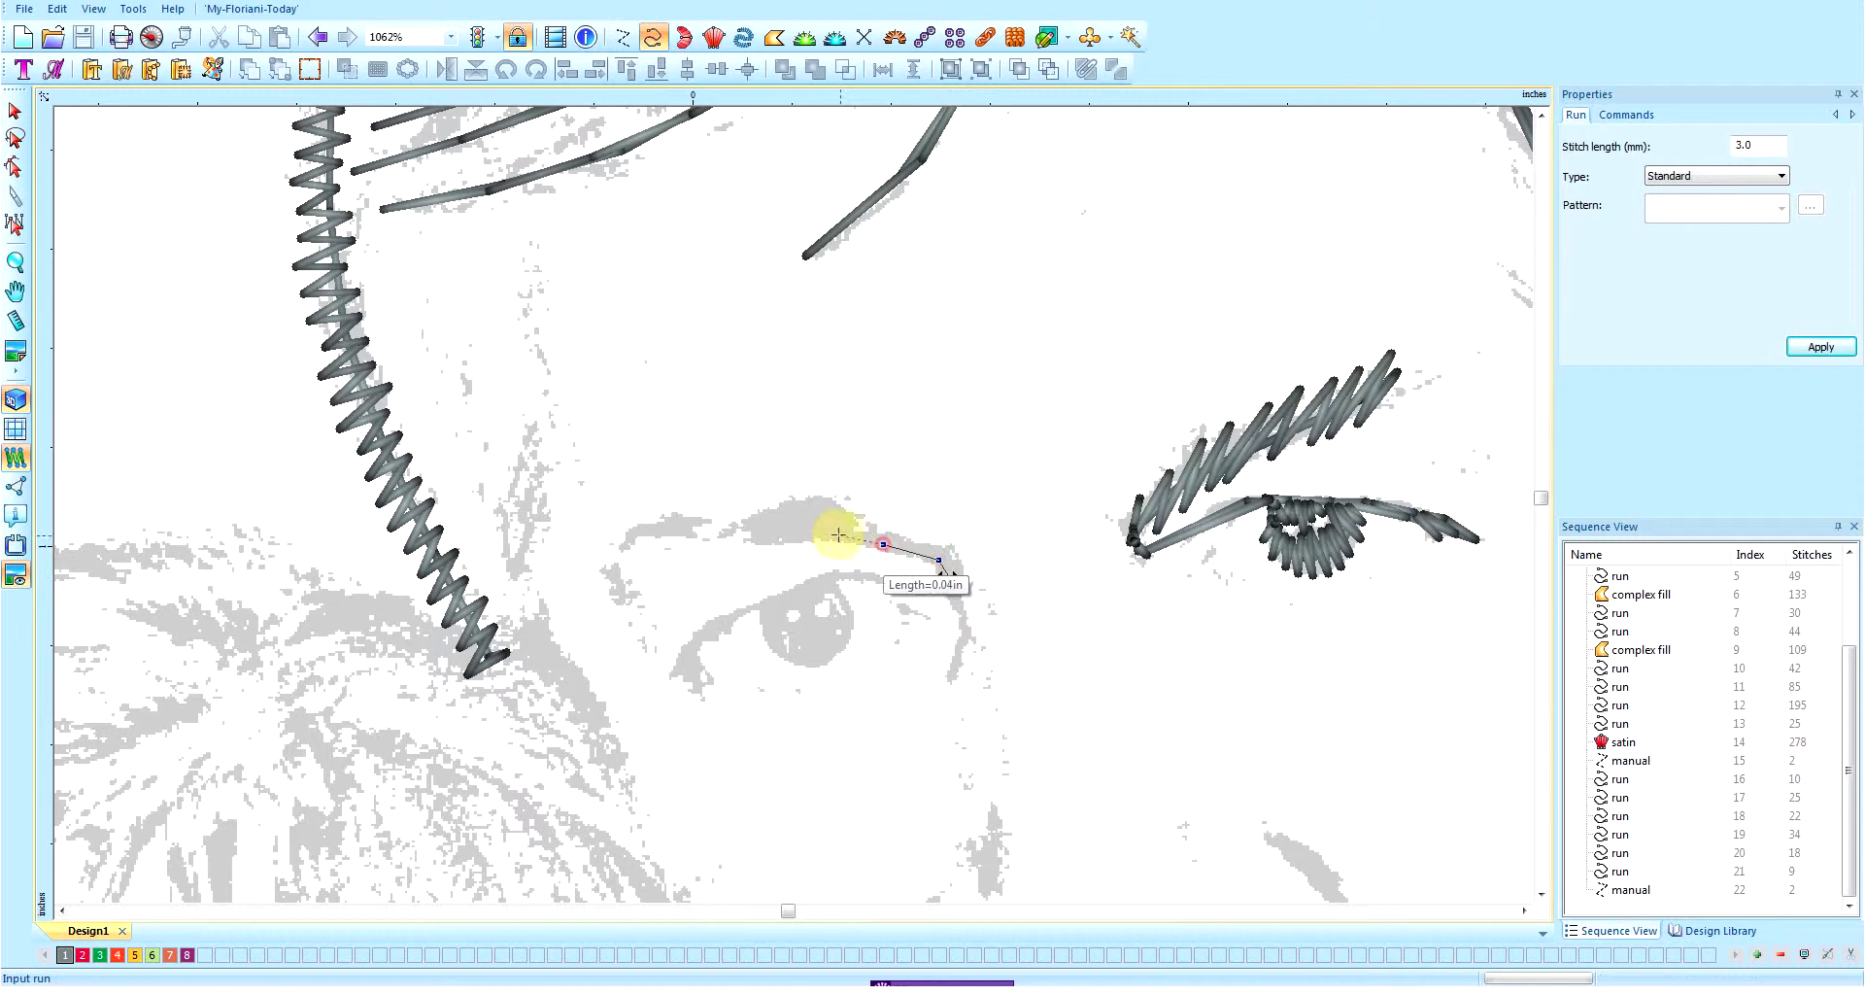
click(813, 524)
click(763, 525)
click(712, 528)
click(657, 527)
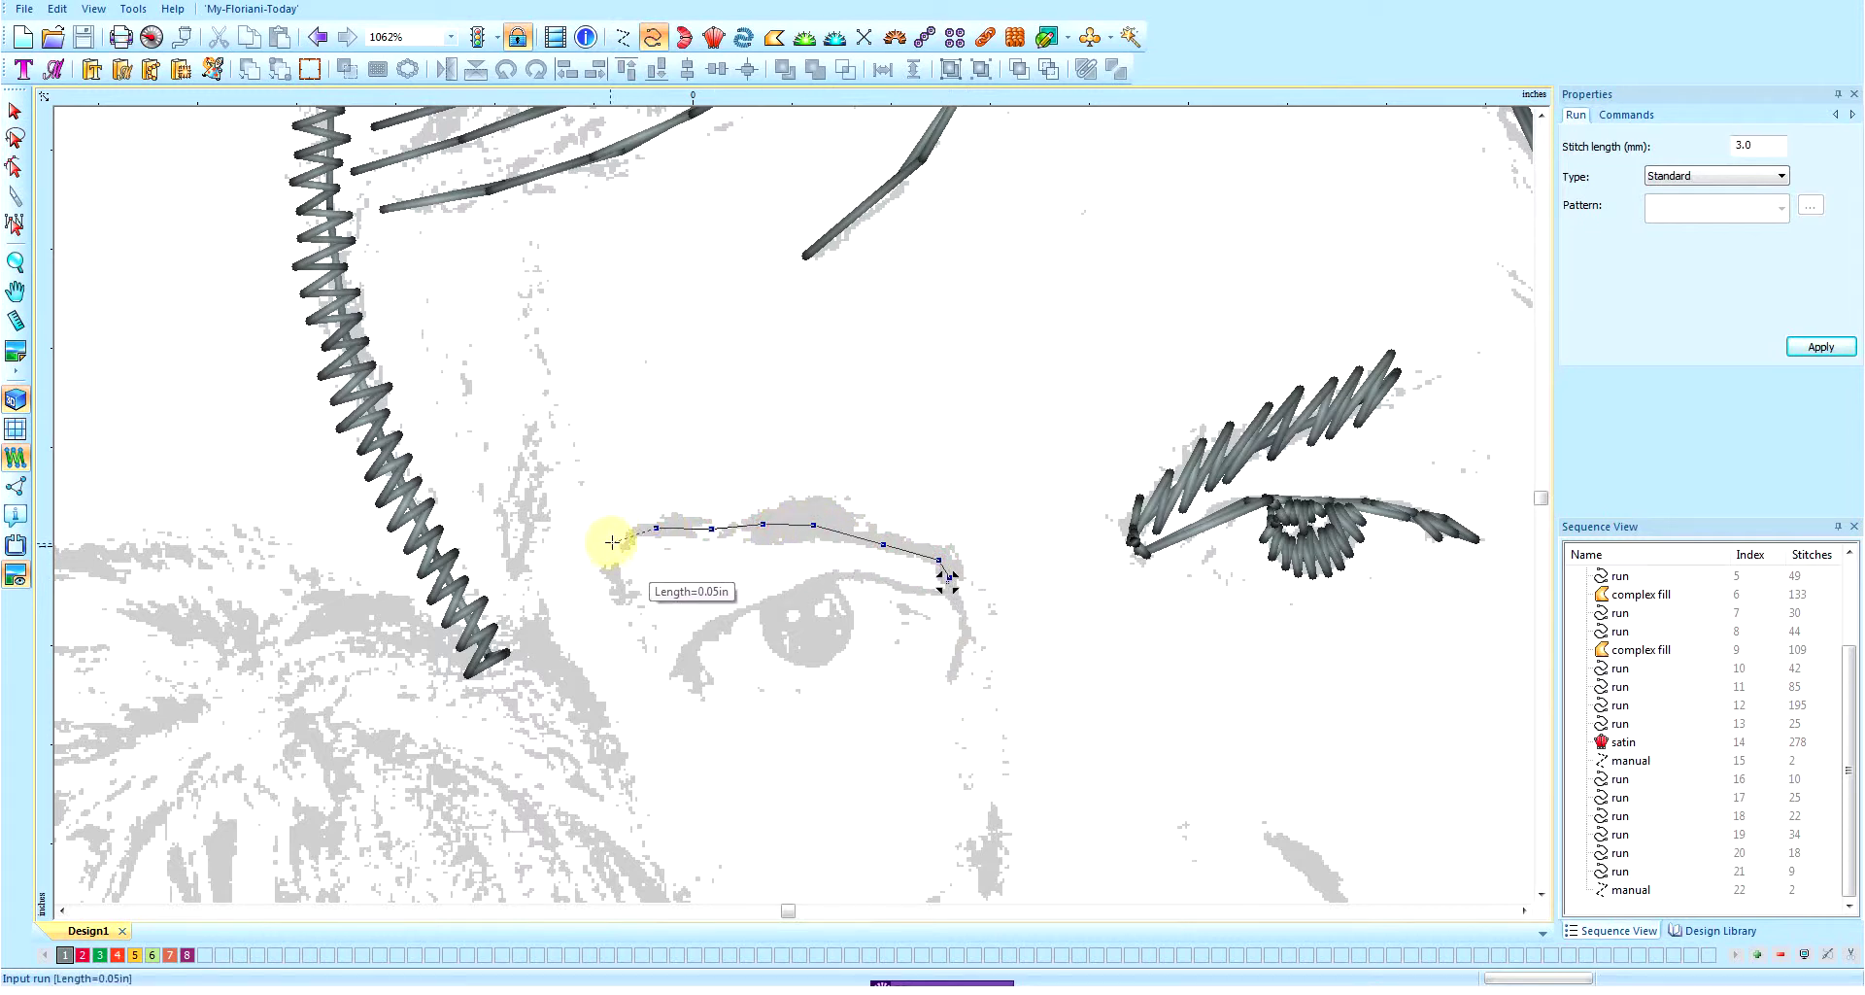
click(597, 532)
- Zigzag the run back across the eyebrow's width from the outer tip to its starting point at the inner end, and finish it
click(642, 554)
click(623, 518)
click(687, 555)
click(641, 513)
click(758, 555)
click(675, 498)
click(793, 547)
click(730, 500)
click(827, 552)
click(791, 493)
click(857, 552)
click(827, 495)
click(883, 549)
click(873, 521)
click(899, 561)
click(896, 520)
click(913, 564)
click(943, 572)
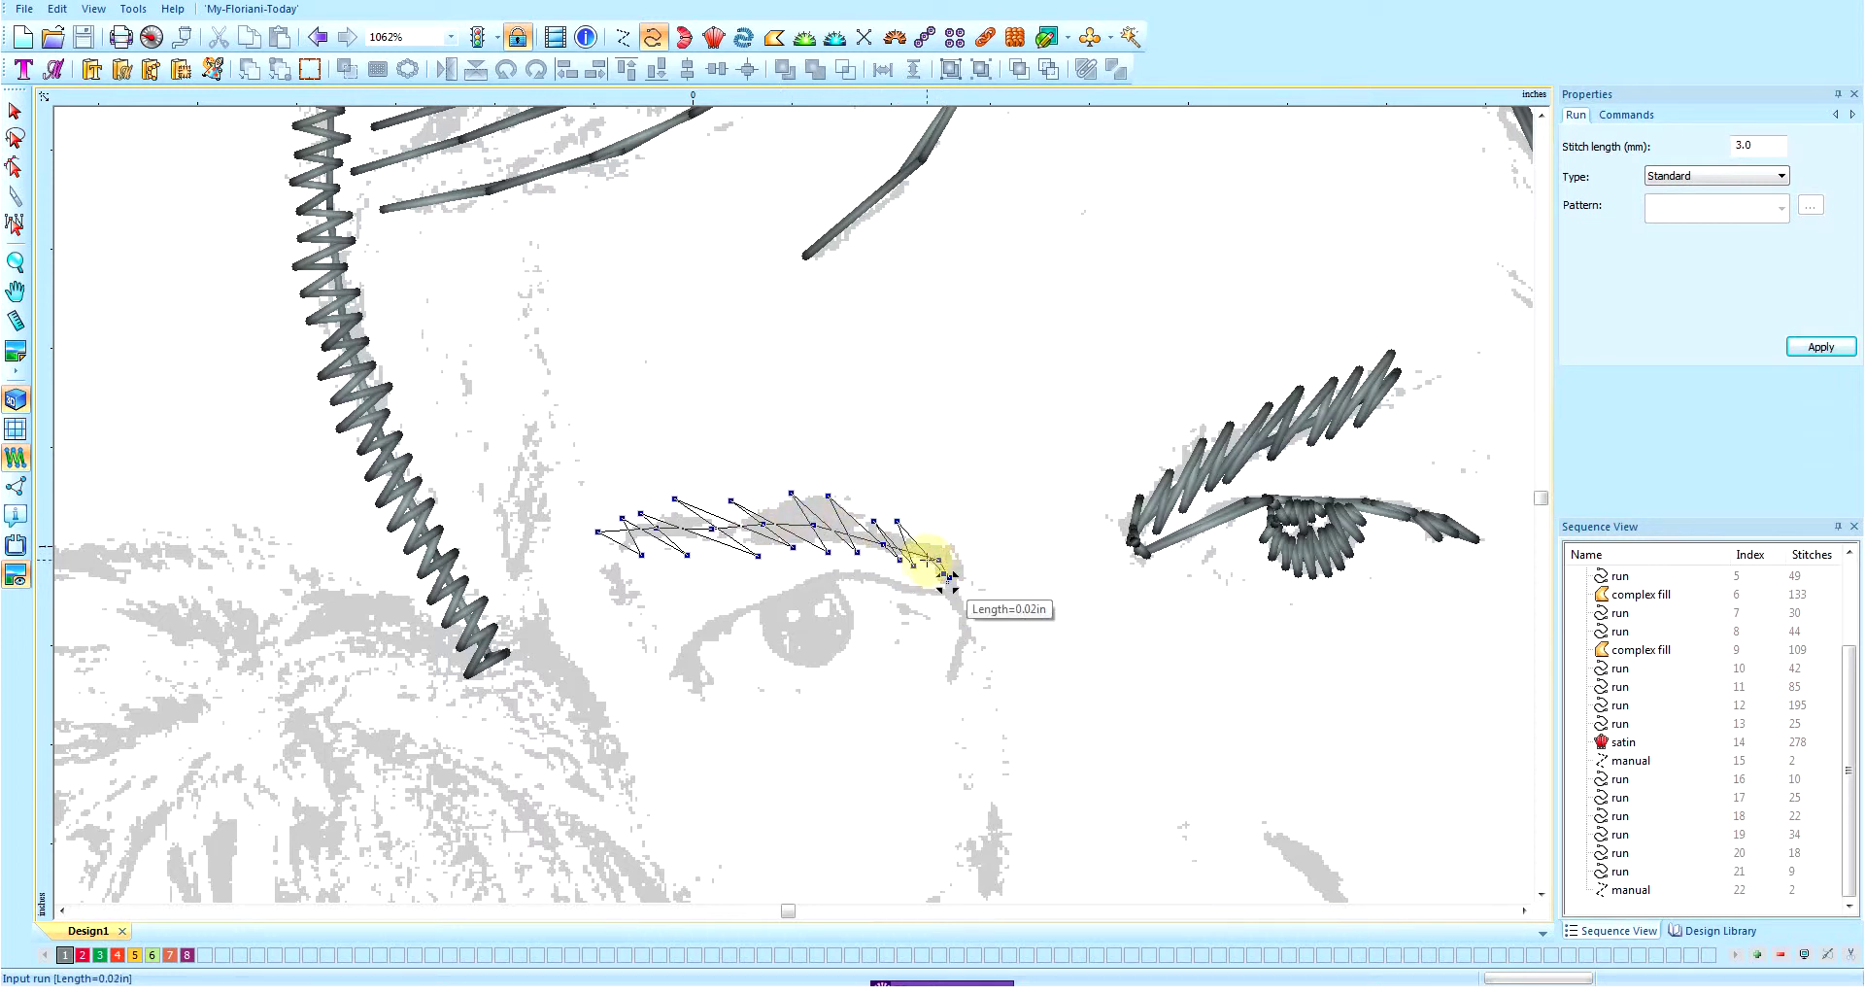
right_click(950, 582)
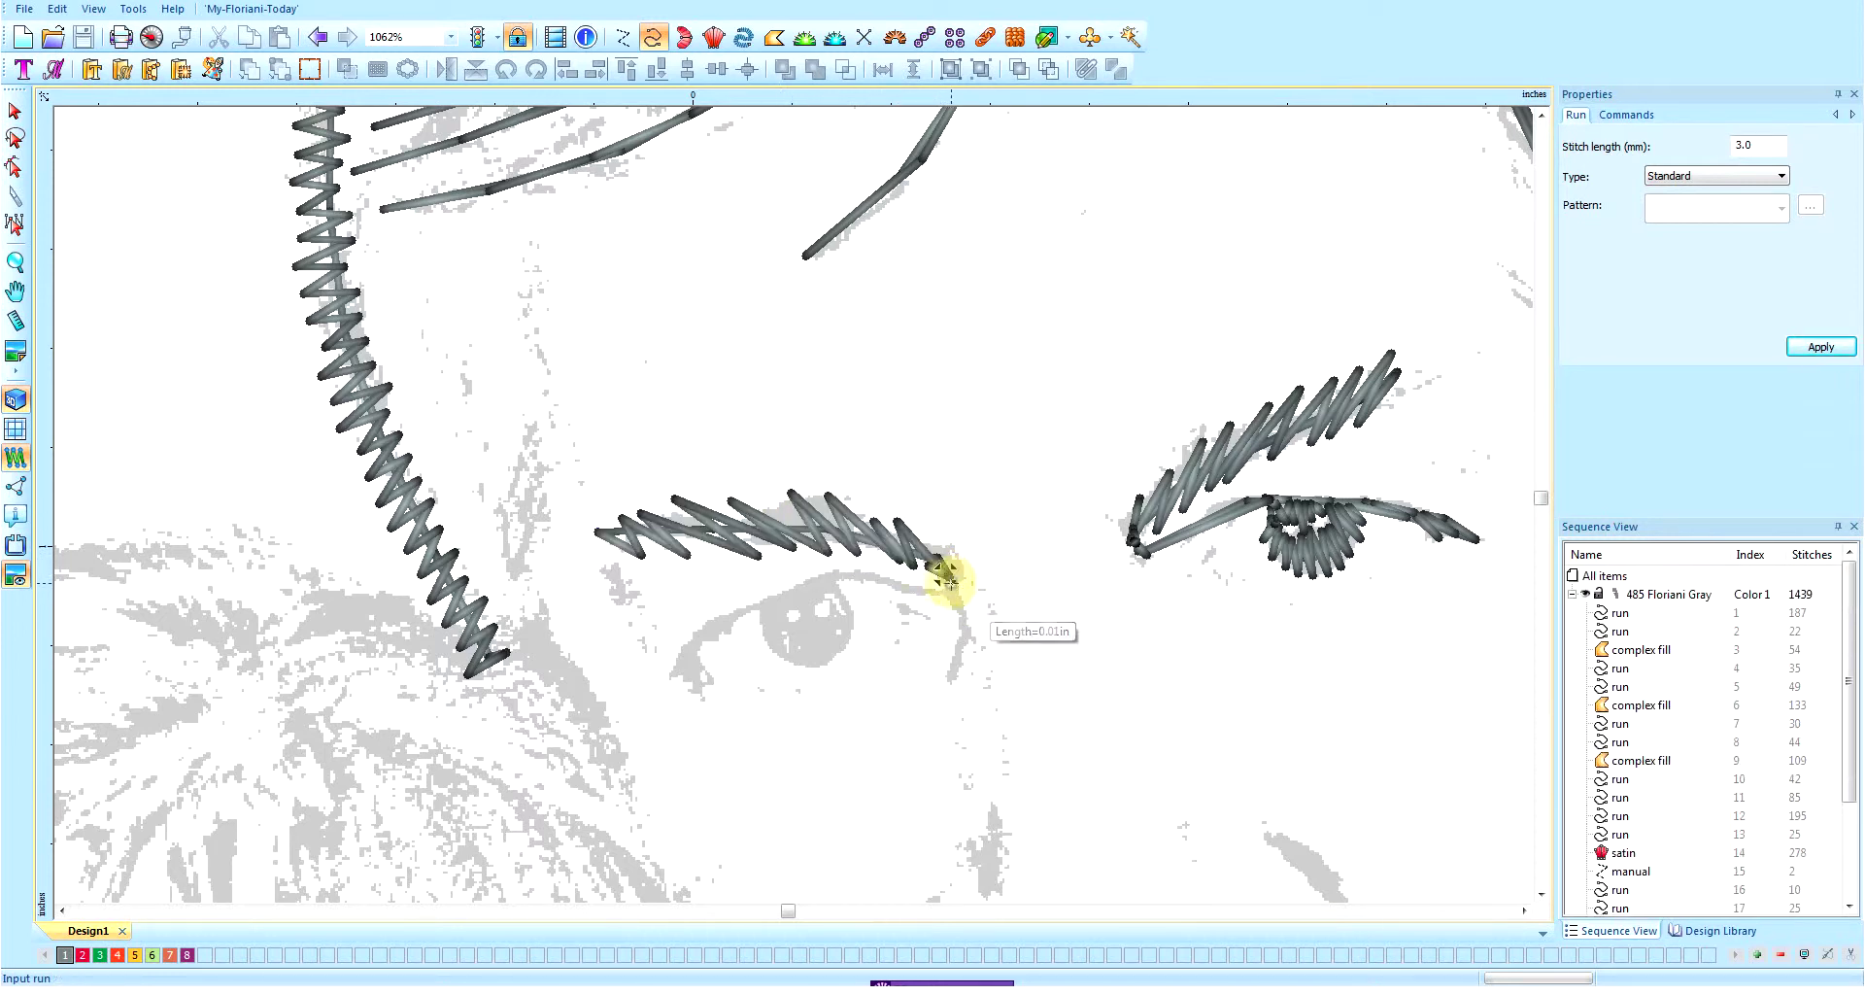
- Start a new run at the eyebrow's inner end, trace the crease down beside the nose and return it to the top
scroll(965, 575, down, 2)
scroll(965, 575, up, 2)
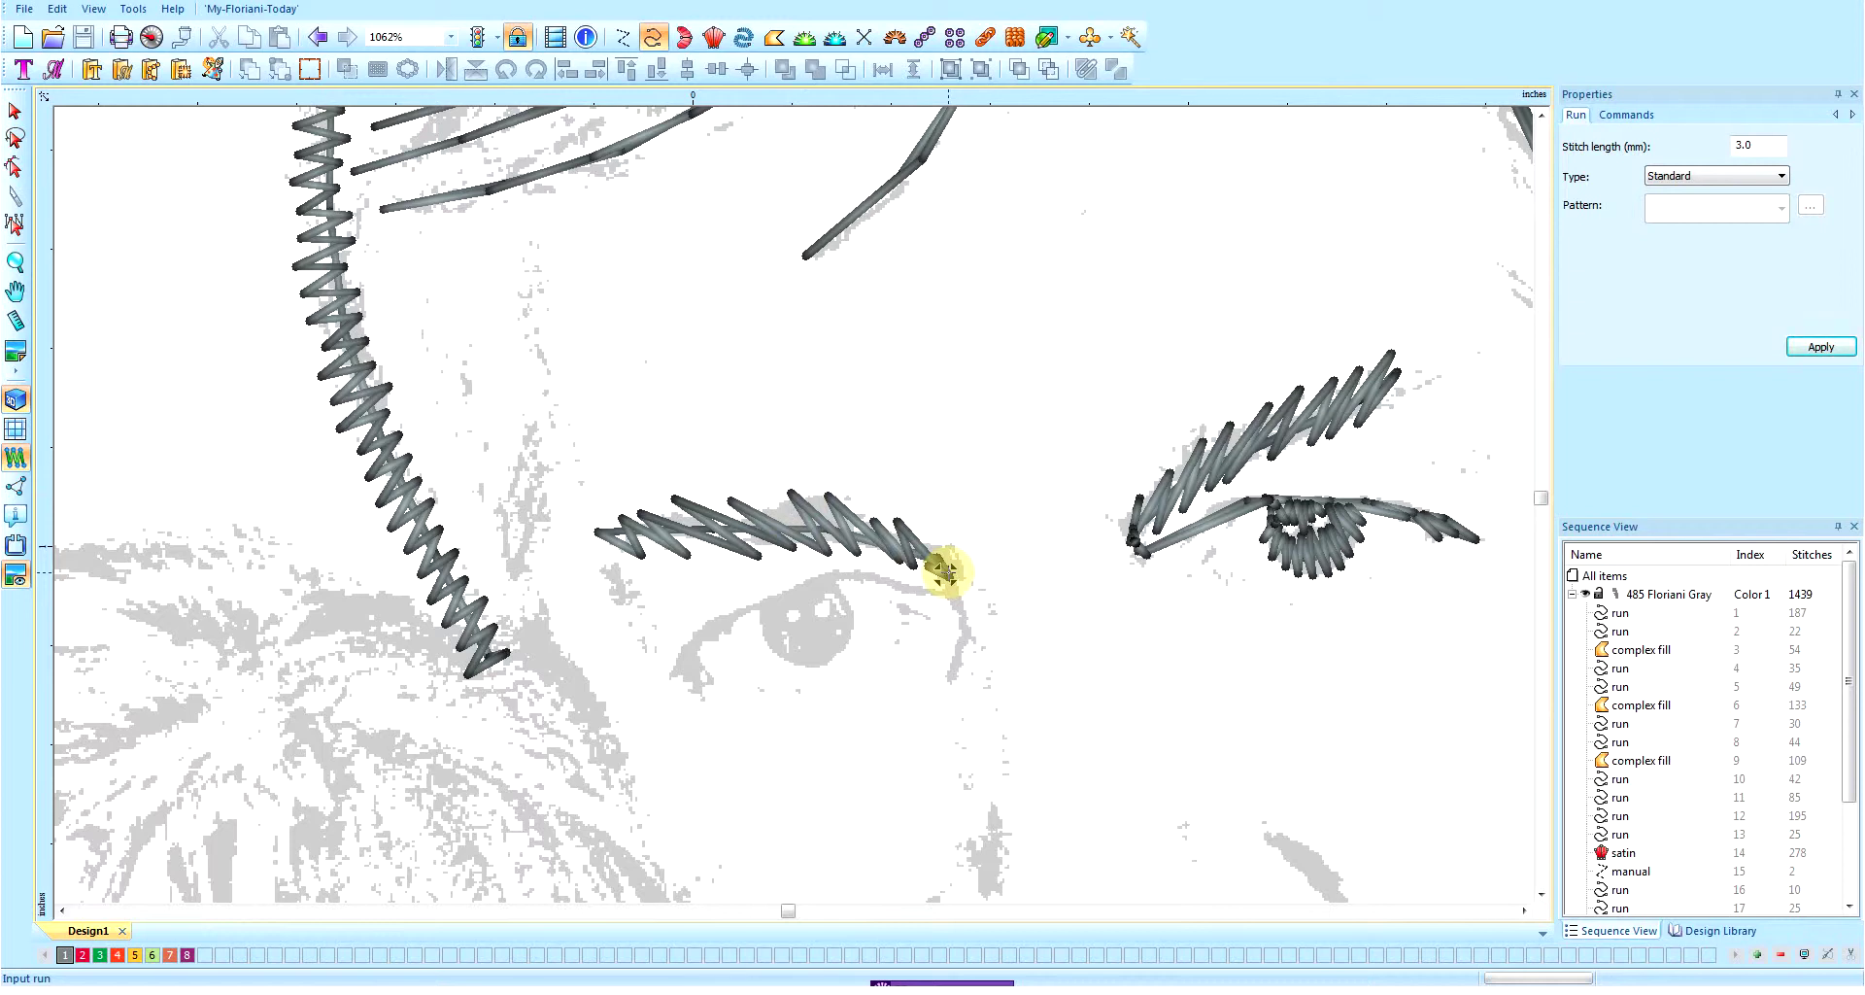
click(948, 573)
click(953, 582)
click(963, 602)
click(966, 628)
click(959, 673)
click(949, 683)
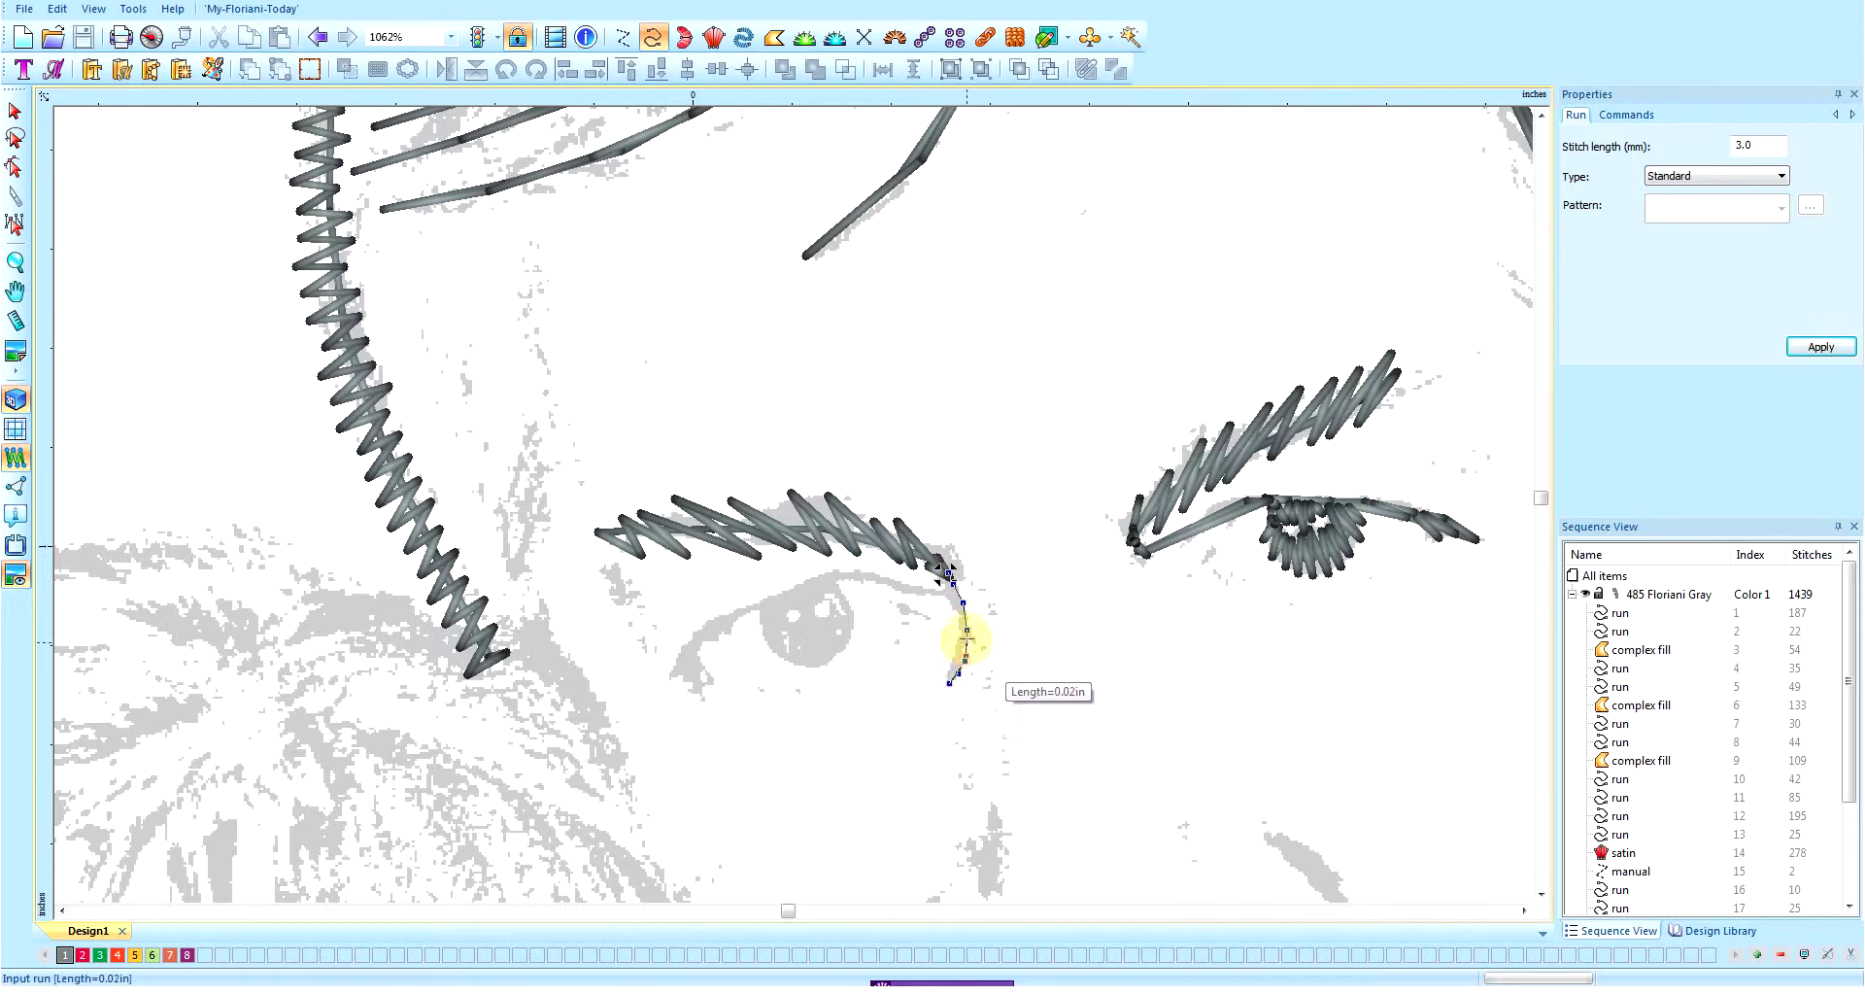
click(950, 580)
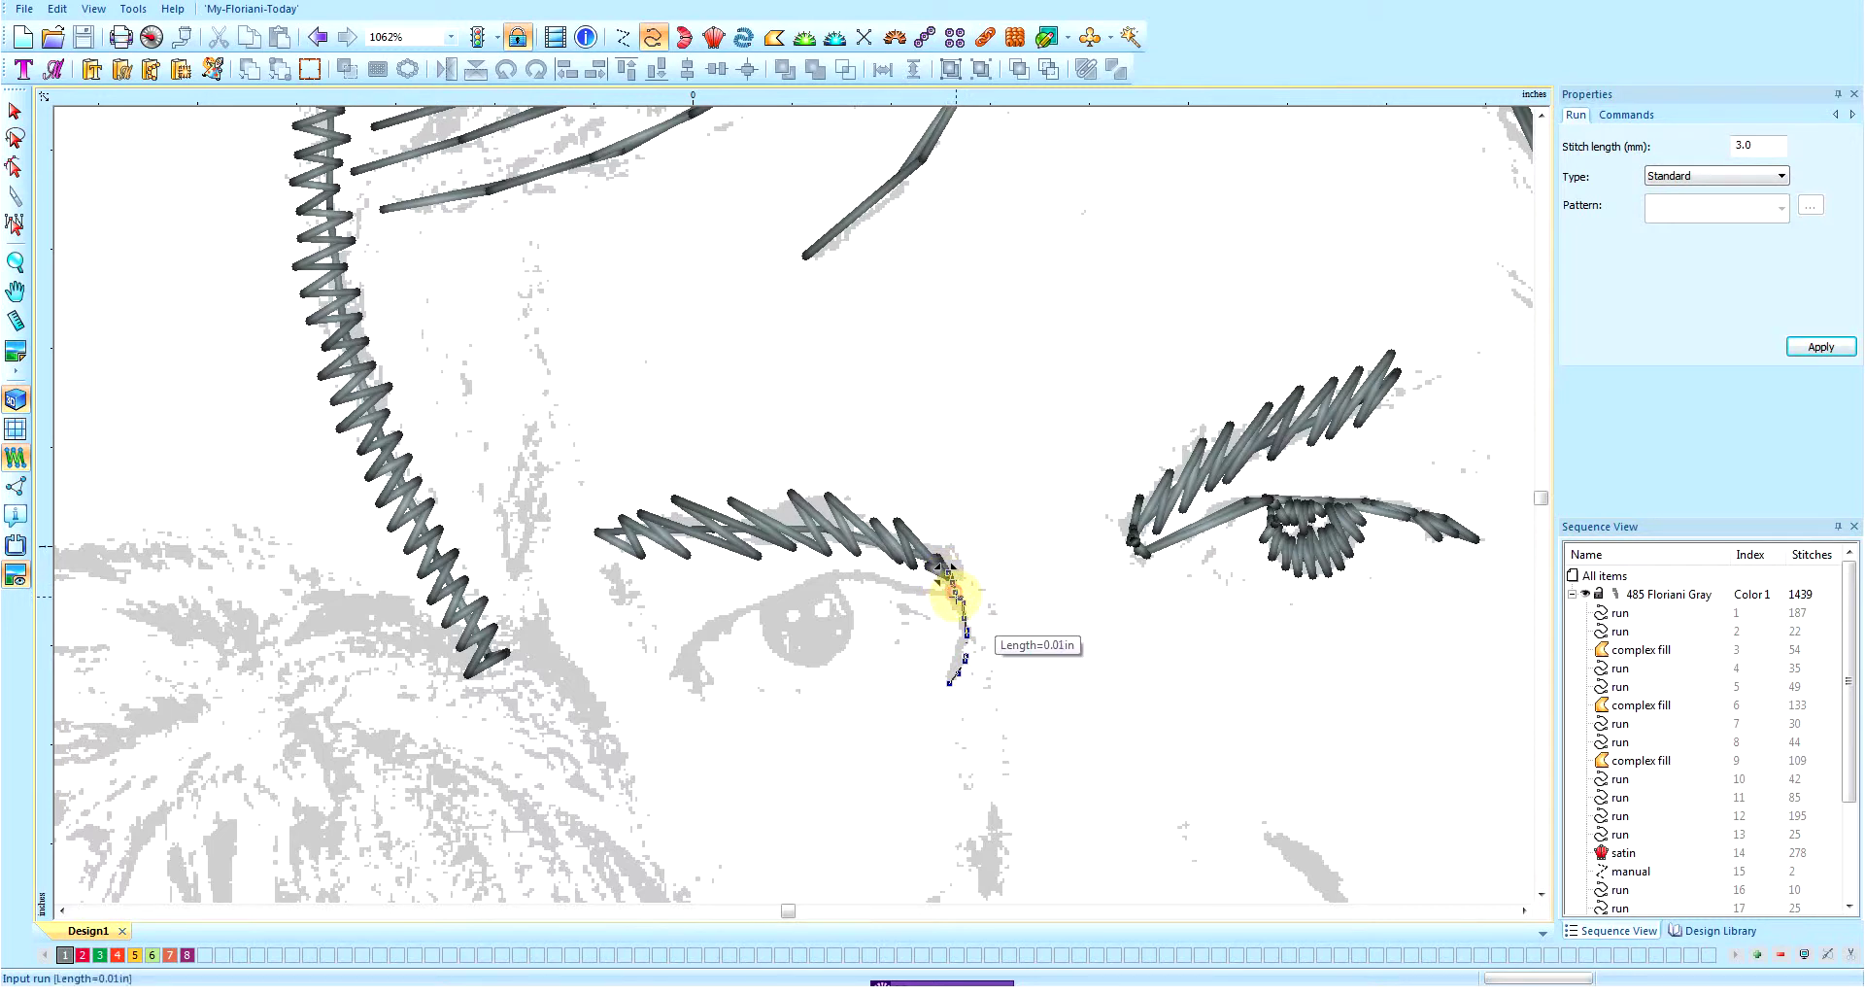
- Continue the run from the crease along the upper eyelid line to the outer corner of the second eye
click(894, 584)
click(875, 576)
click(837, 574)
click(809, 582)
click(781, 594)
click(751, 608)
click(729, 617)
click(709, 625)
click(693, 639)
- Add three short lines fanning down from the outer eye corner to the eyelid run
click(677, 660)
click(669, 683)
click(697, 637)
click(686, 680)
click(697, 648)
click(700, 684)
- Take the run back along the upper eyelid to the point above the iris's inner side, and finish it
click(734, 616)
click(748, 609)
click(767, 601)
click(777, 595)
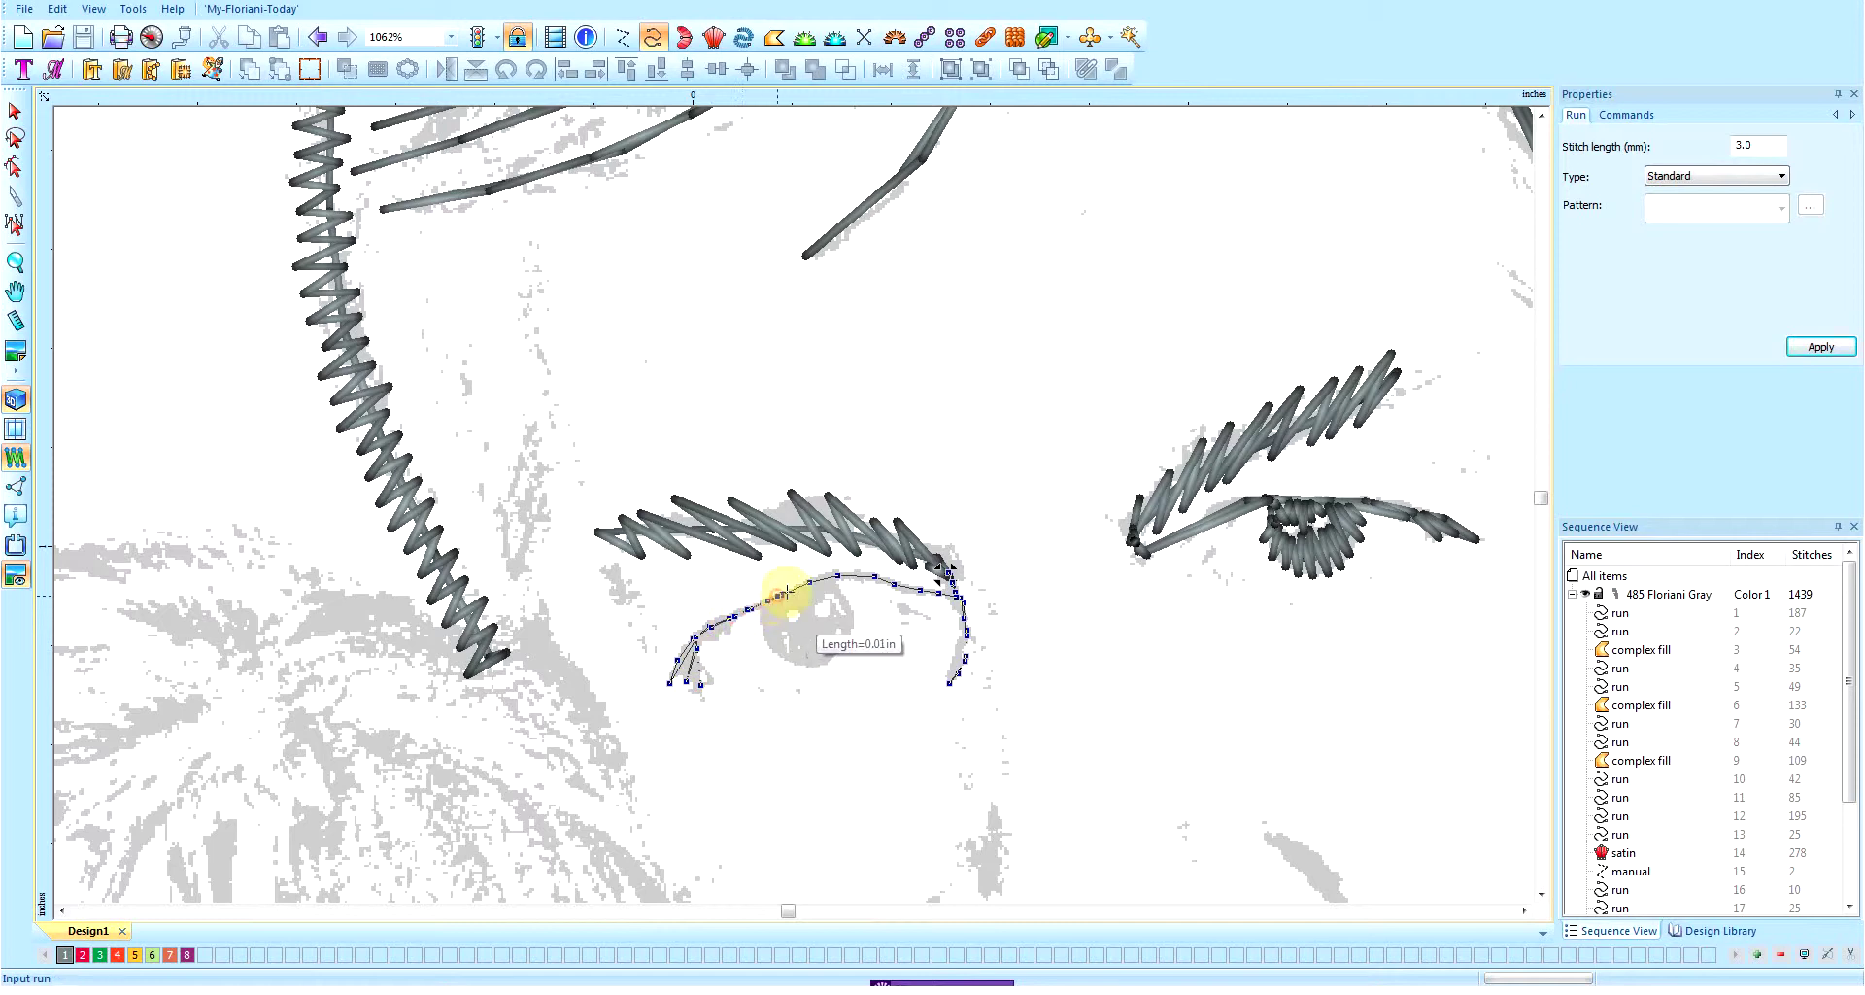
click(796, 588)
click(821, 580)
click(836, 576)
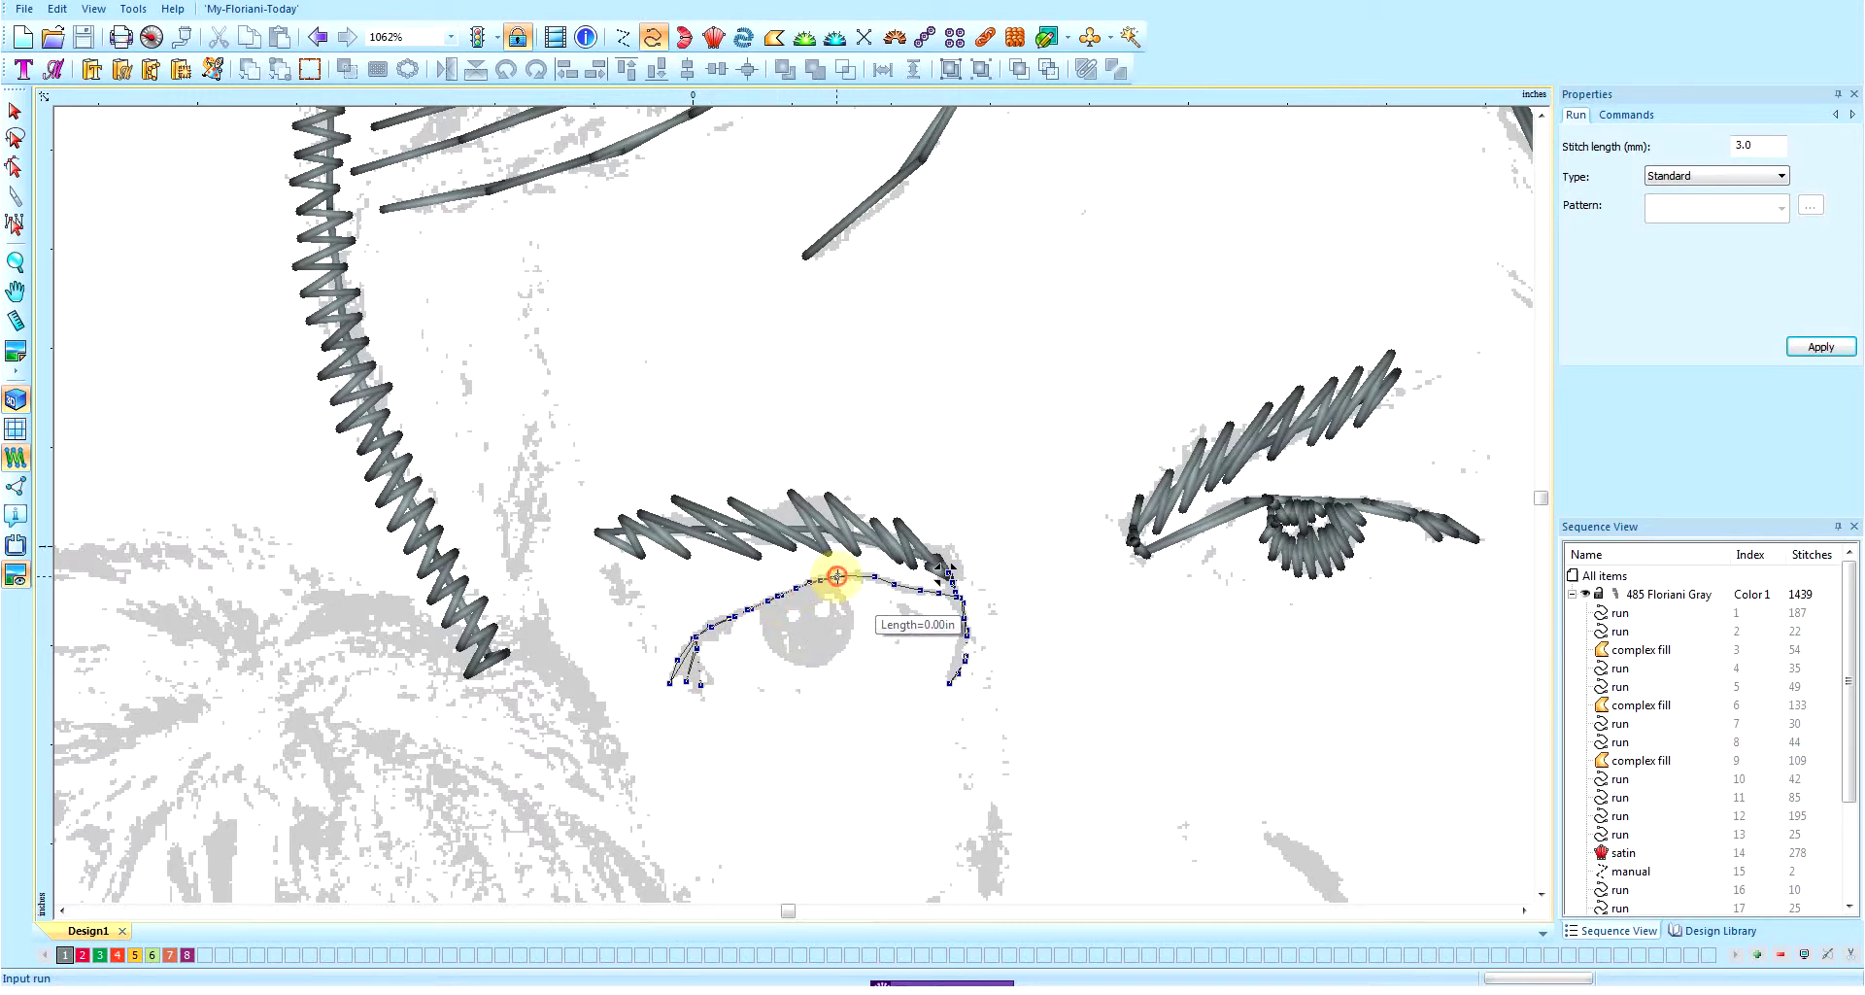
key(Return)
- Start a run at the eyelid above the iris and trace just inside the iris's edge around the bottom to its outer side
scroll(830, 583, up, 1)
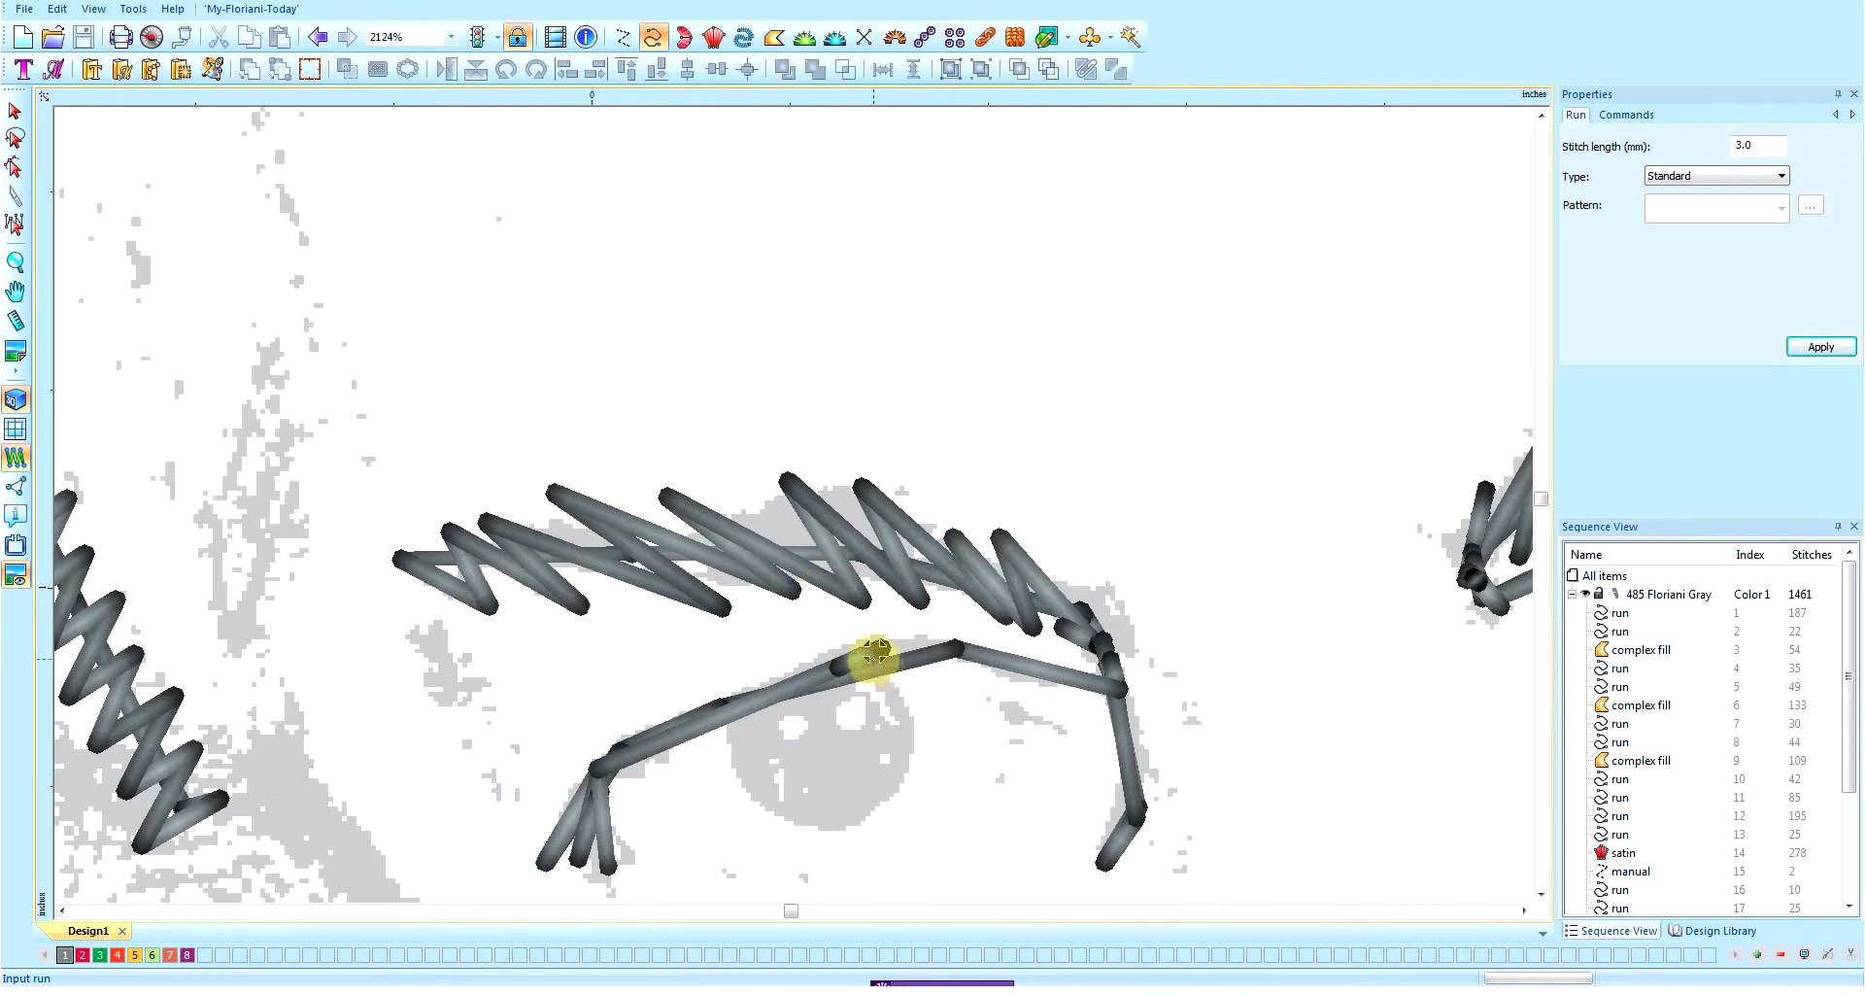
click(873, 657)
click(880, 686)
click(893, 716)
click(894, 751)
click(875, 789)
click(834, 807)
click(791, 807)
click(737, 758)
click(719, 744)
click(748, 711)
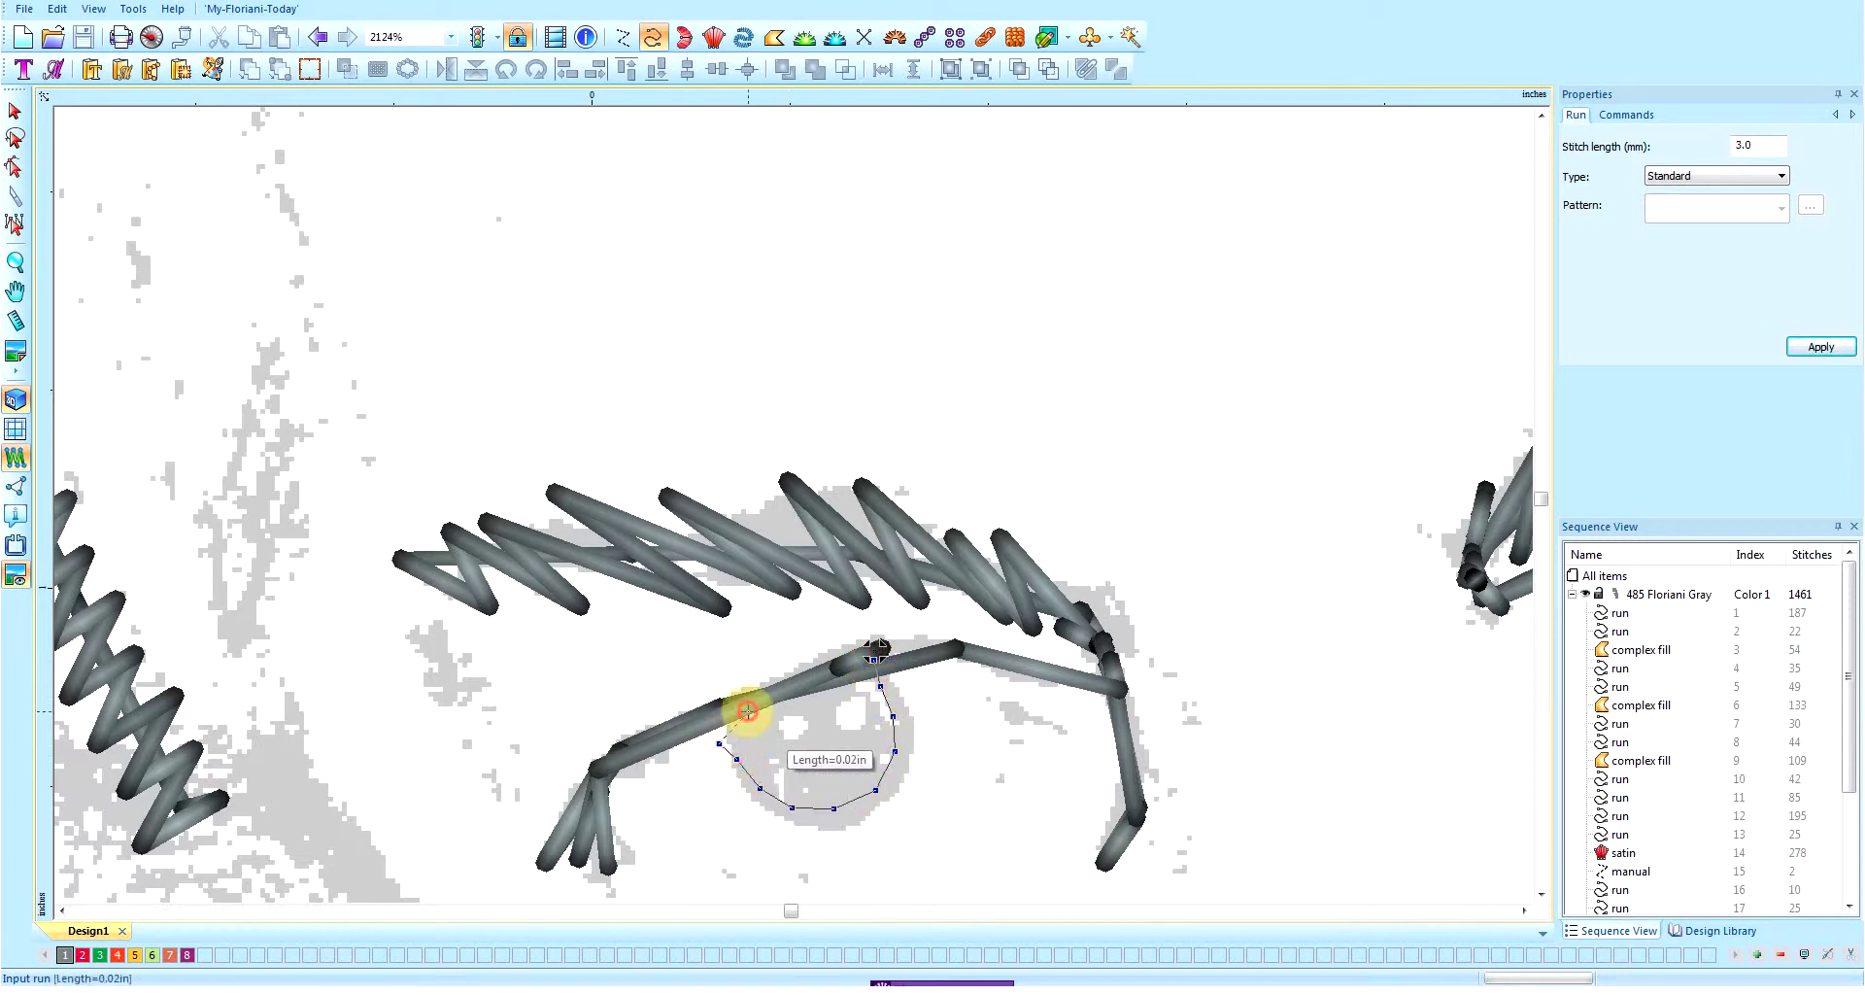
- Zigzag the run through the lower iris, between its edge and the two highlights, to the inner side
click(728, 777)
click(760, 786)
click(768, 720)
click(746, 791)
click(787, 740)
click(785, 827)
click(799, 740)
click(830, 830)
click(826, 734)
click(868, 820)
click(852, 734)
click(875, 789)
click(916, 778)
click(912, 729)
click(884, 700)
- Take the run across the upper iris to the outer side and zigzag it back between the eyelid and the highlights
click(861, 688)
click(820, 694)
click(781, 702)
click(770, 696)
click(743, 735)
click(804, 723)
click(813, 684)
click(835, 720)
click(831, 677)
click(845, 698)
click(854, 658)
click(861, 668)
click(871, 691)
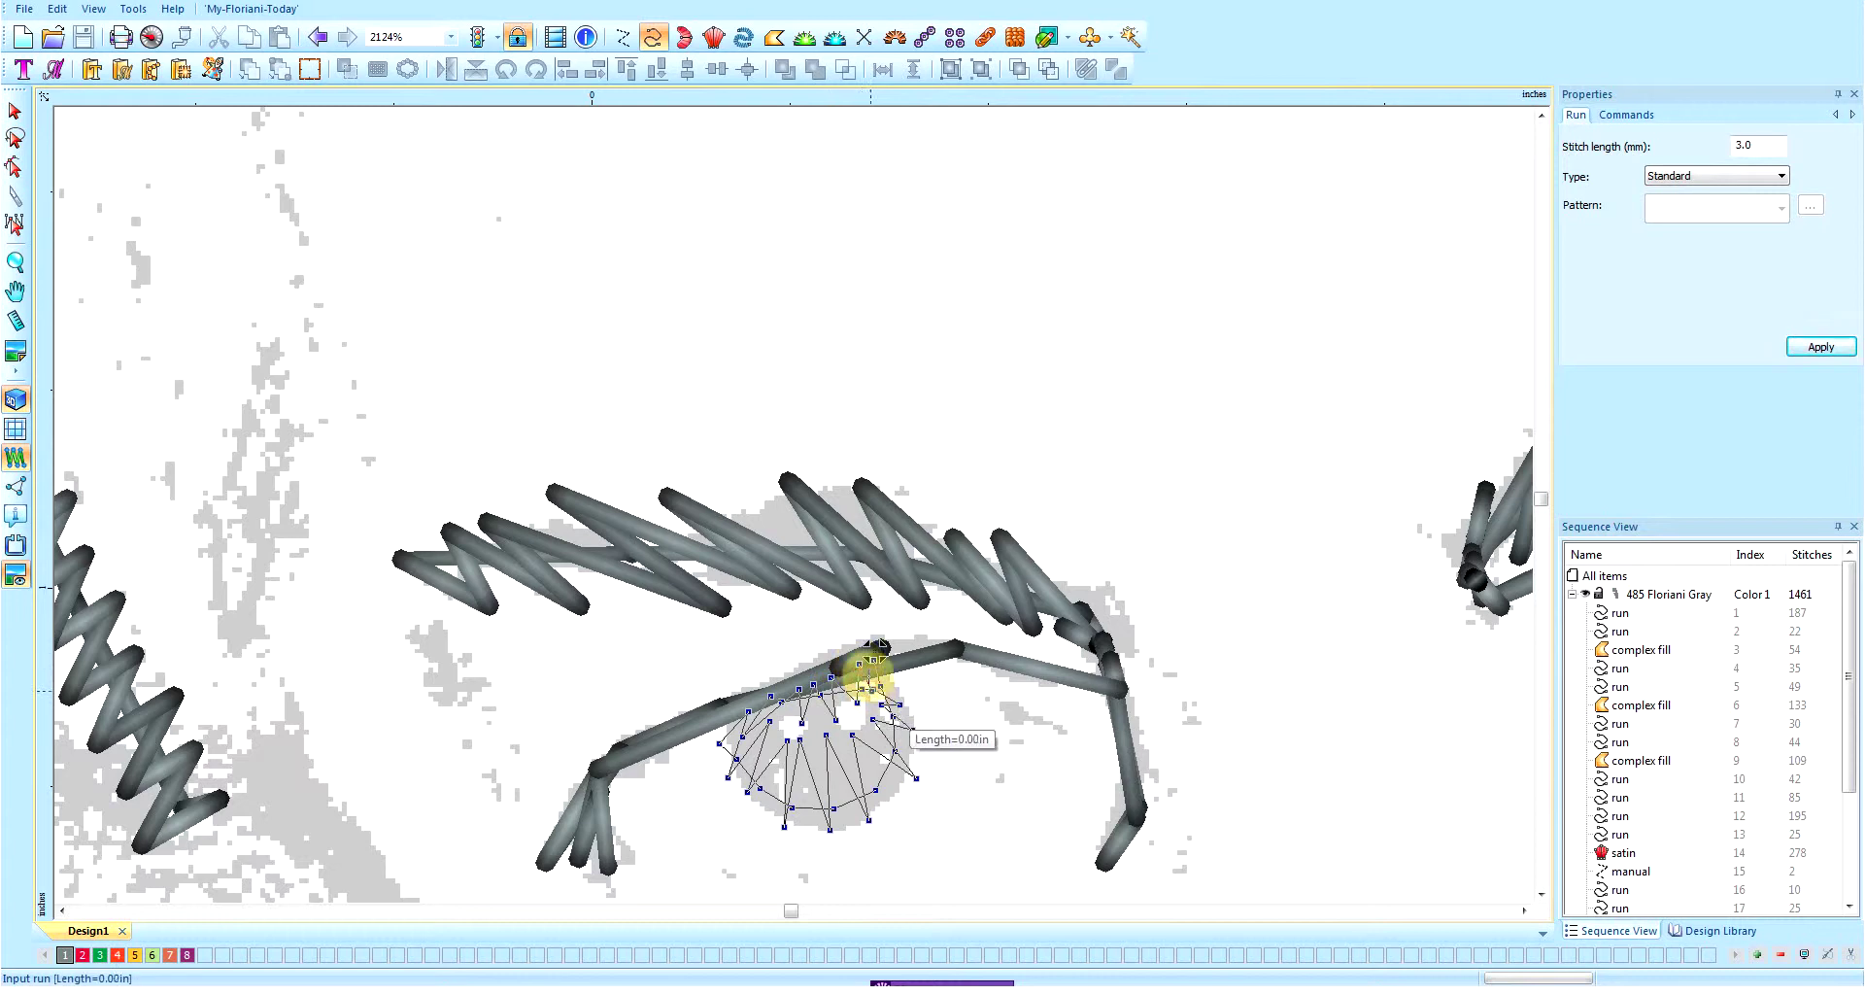
- Continue the run along the eyelid to the inner corner and up to the eyebrow's inner end, and finish it
click(933, 639)
click(989, 645)
click(1069, 669)
click(1122, 685)
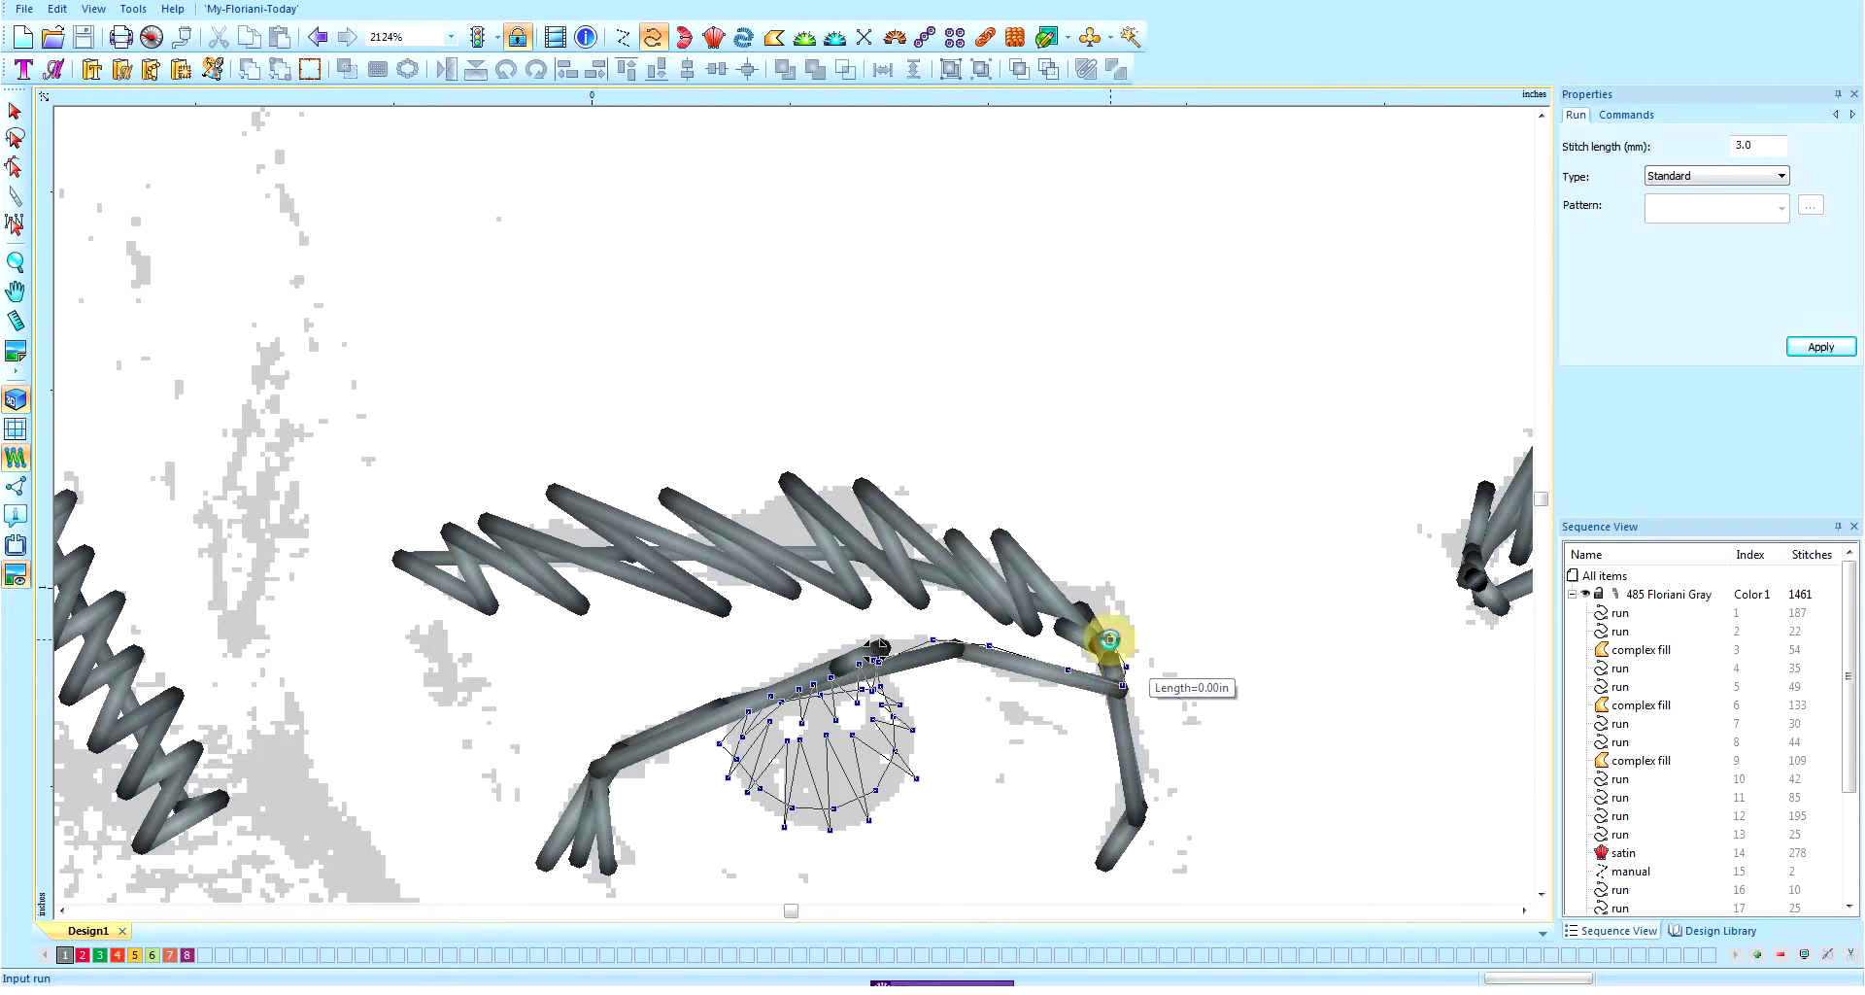
right_click(1110, 639)
- Edit the new iris run's outline, moving the lower zigzag's upper points clear of the two highlights
scroll(1010, 669, down, 1)
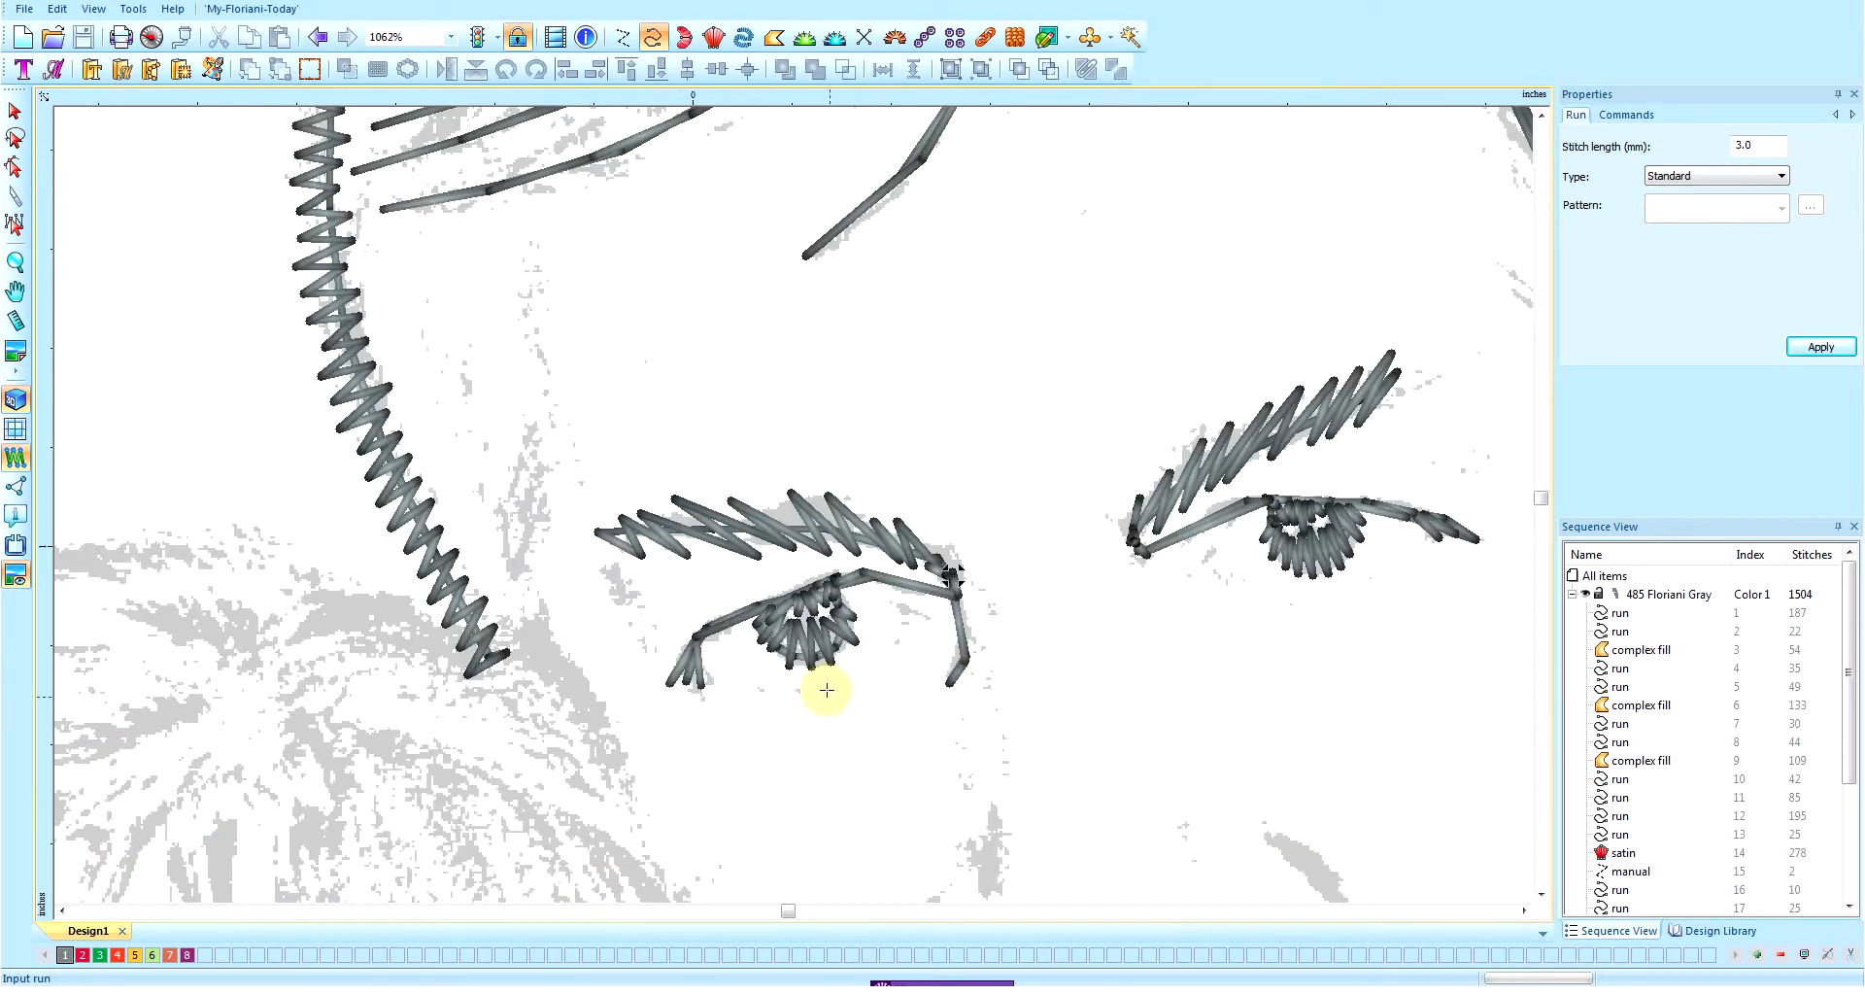
scroll(827, 690, up, 2)
scroll(862, 712, down, 1)
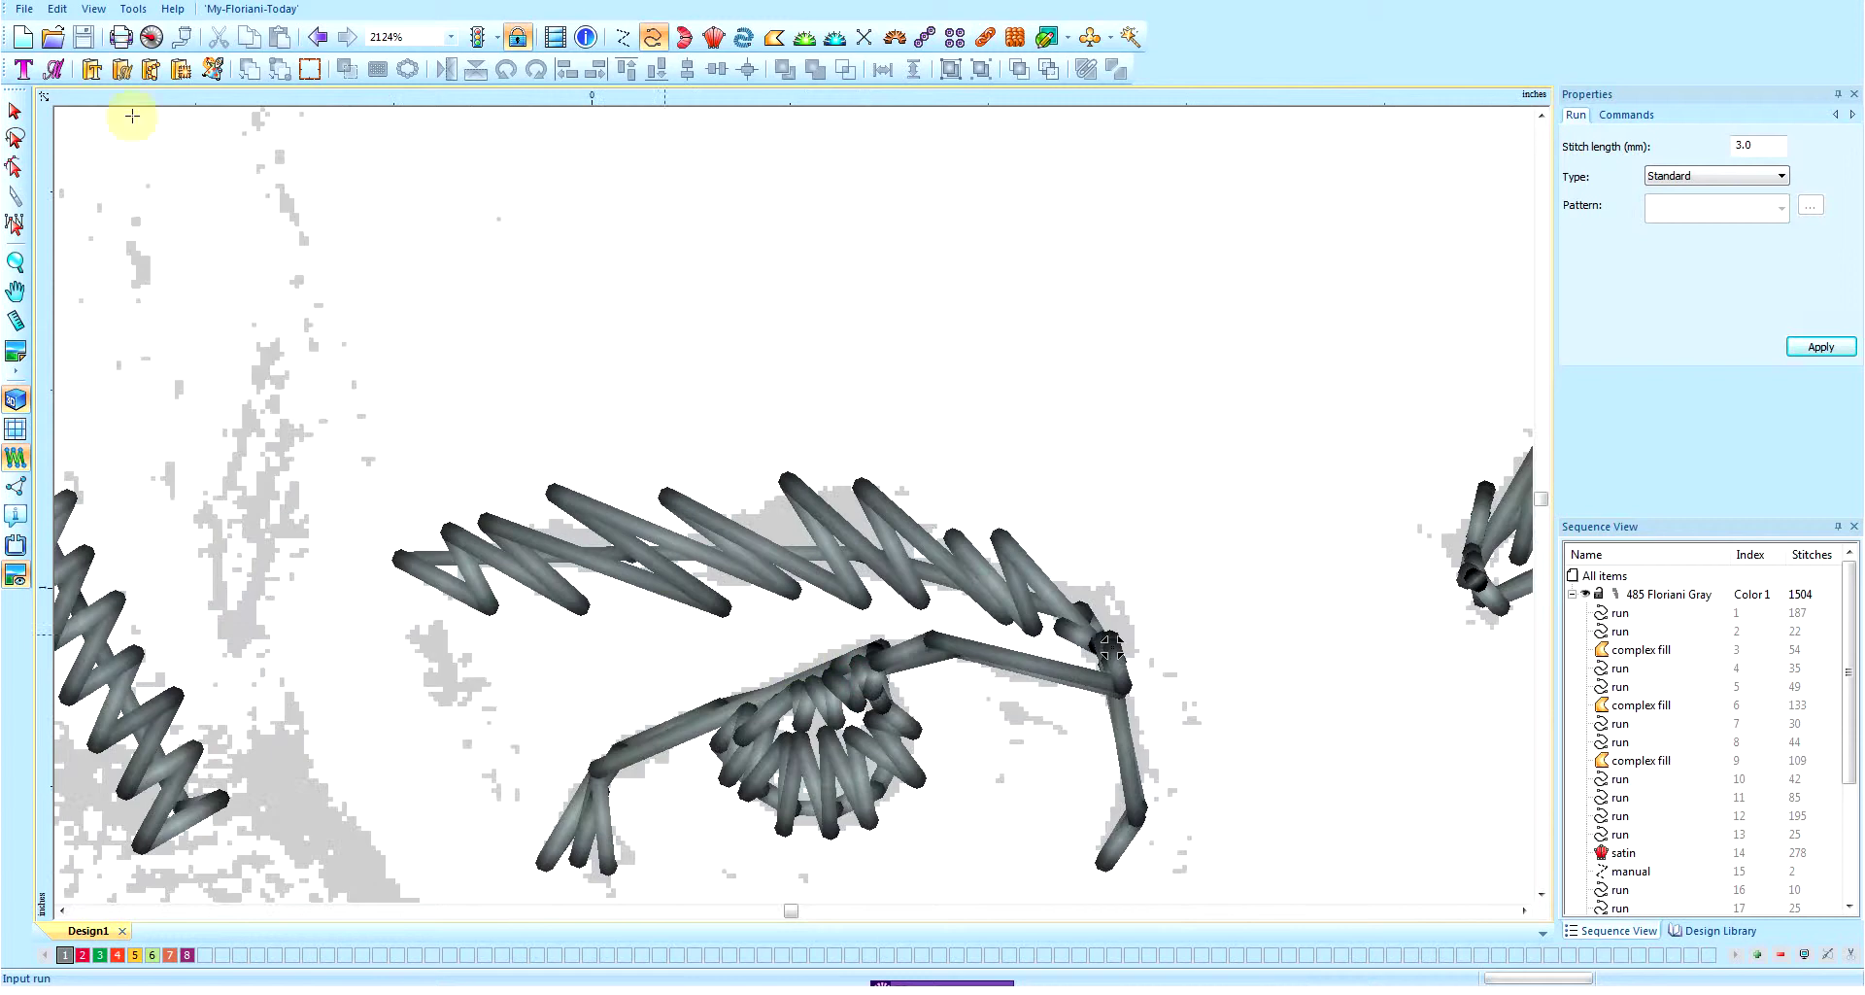
click(15, 166)
click(783, 716)
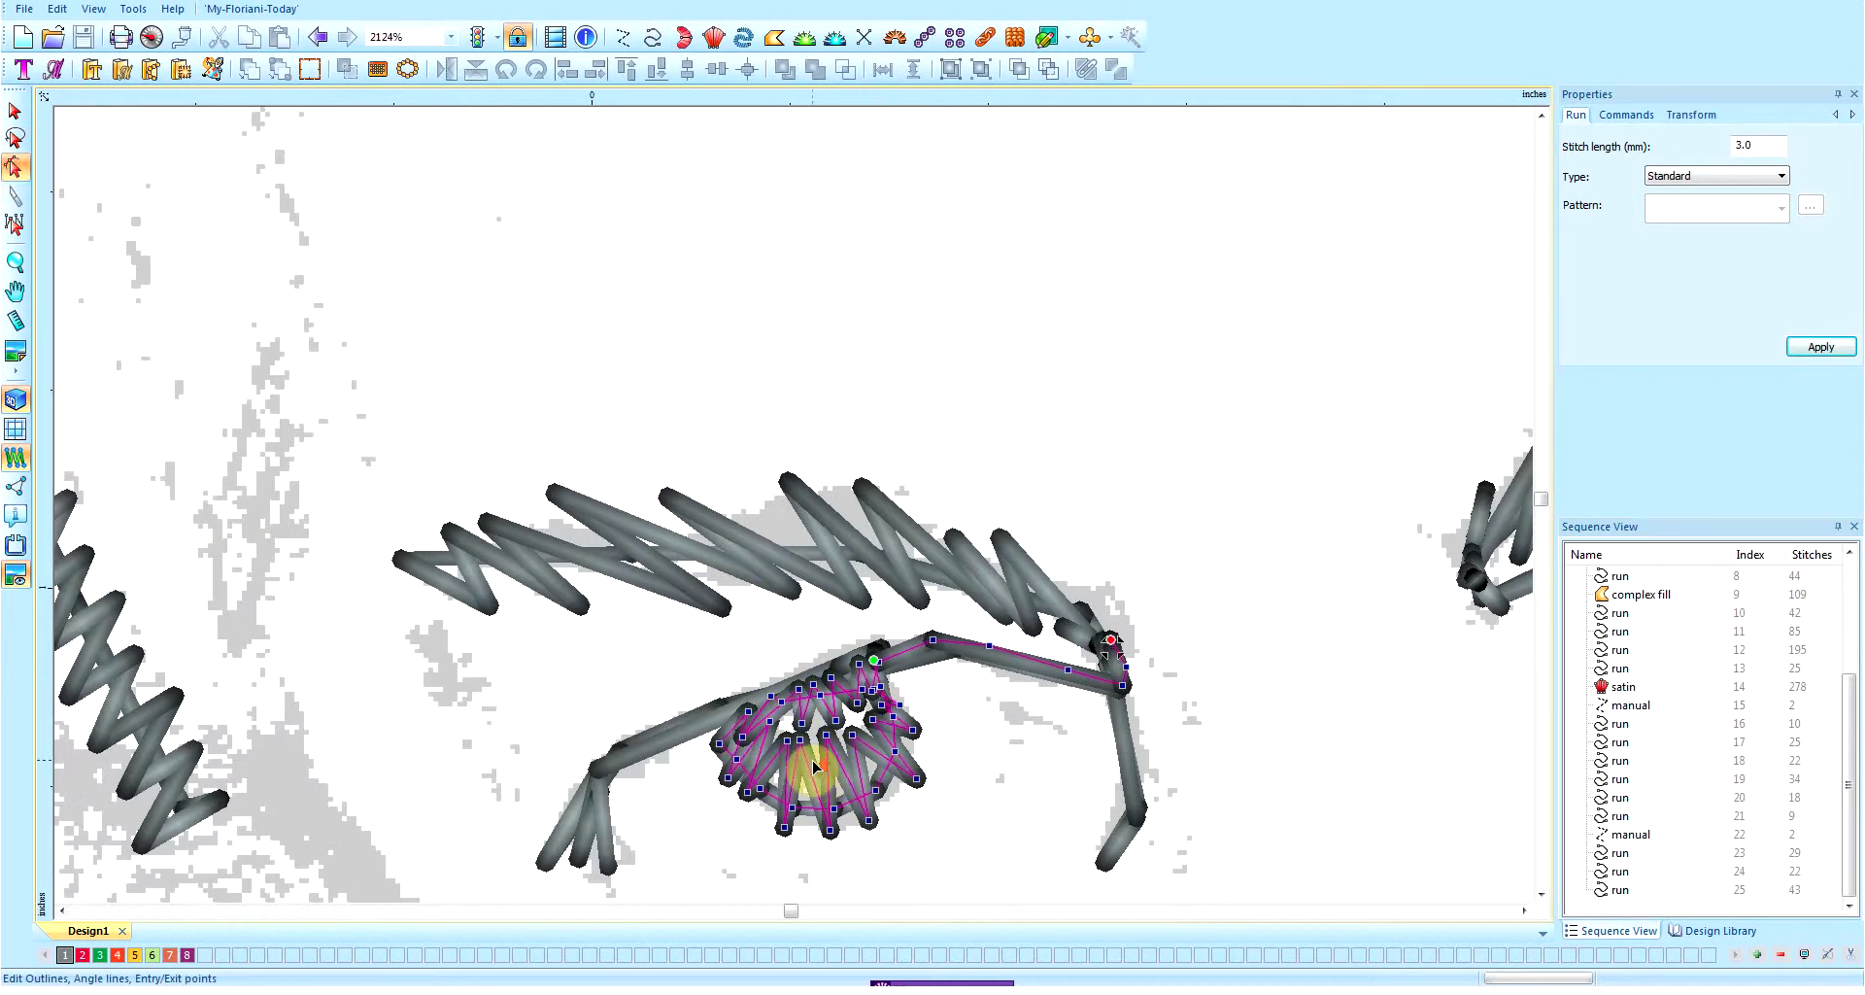
scroll(814, 768, up, 1)
scroll(1261, 761, down, 1)
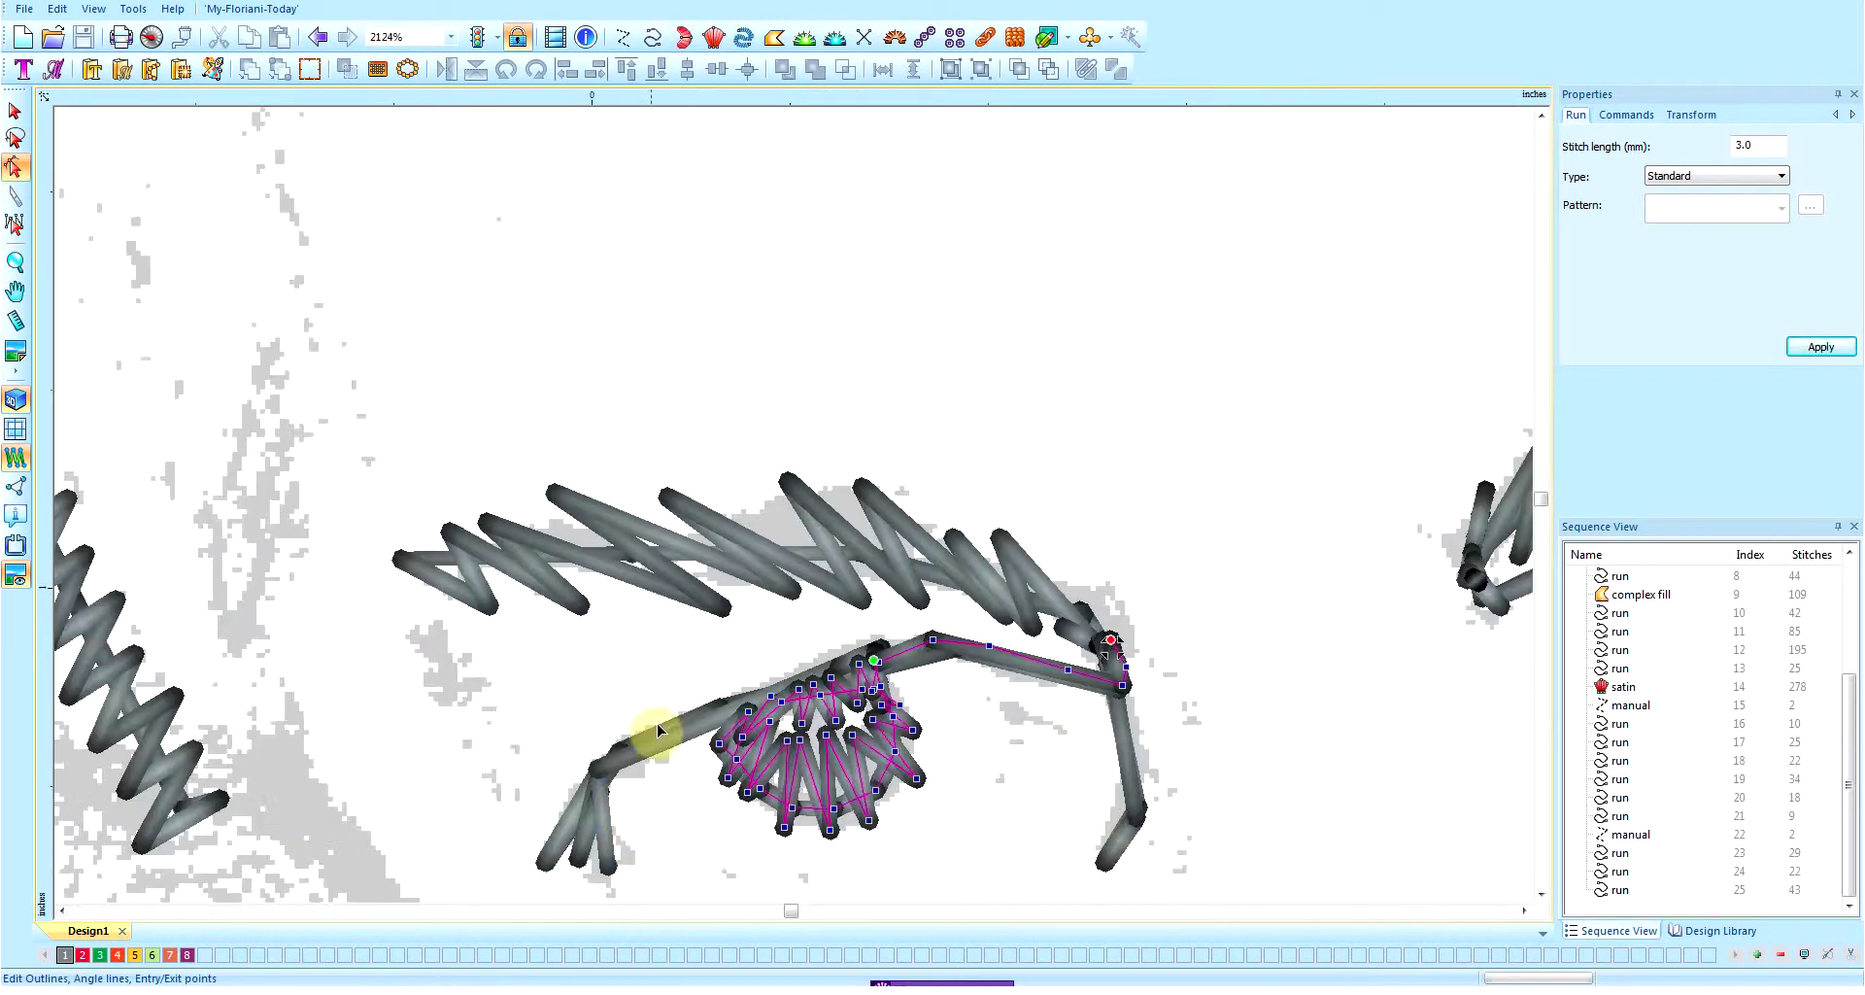
key(z)
drag(670, 629, 999, 866)
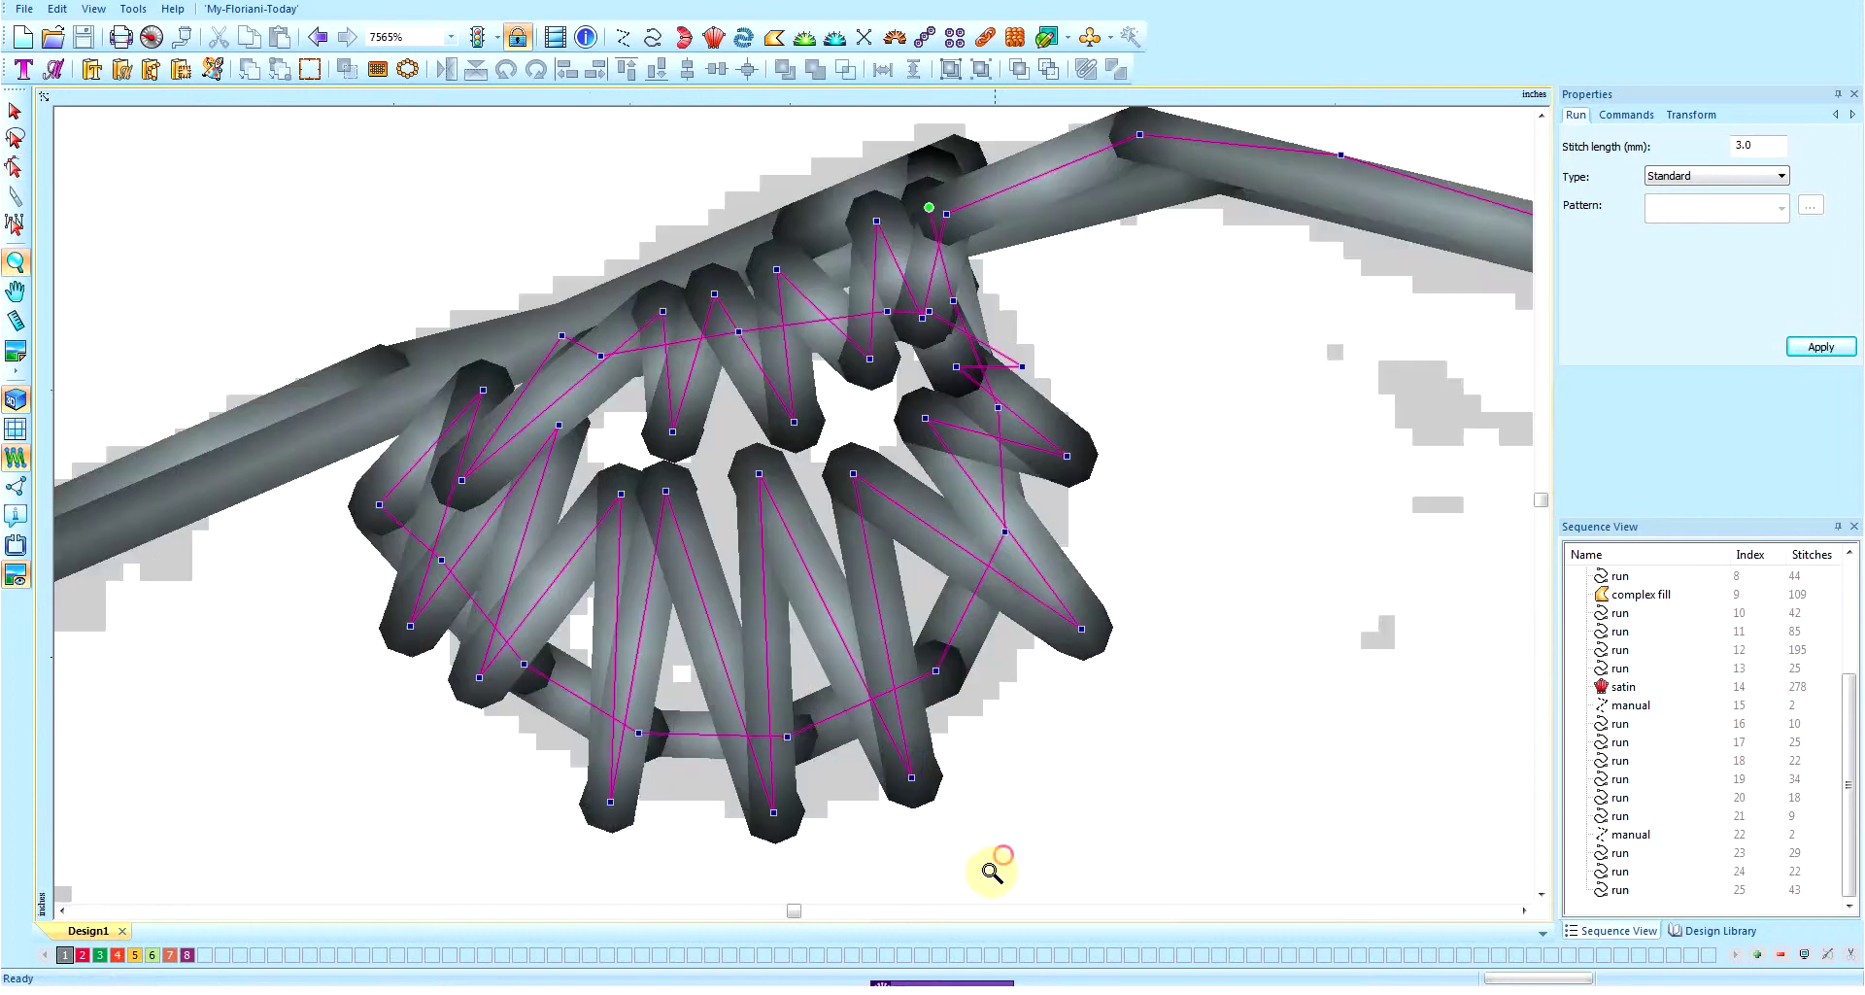
click(13, 168)
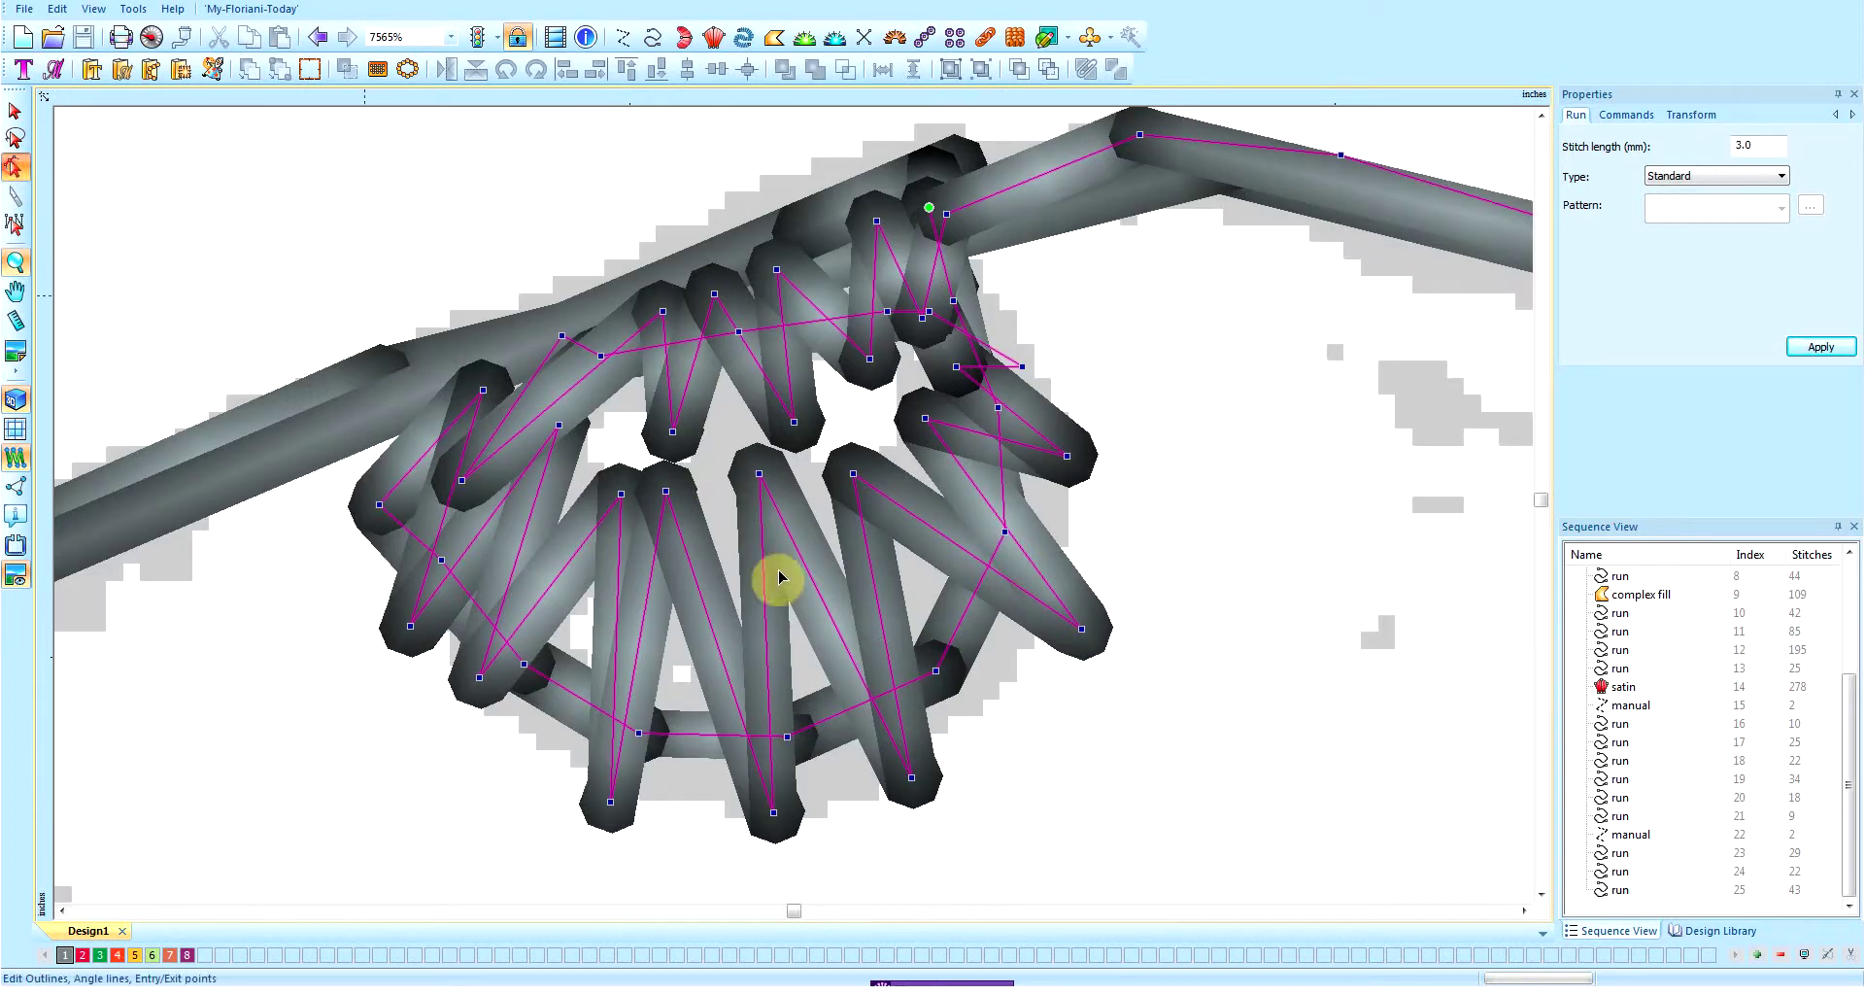
drag(667, 492, 610, 512)
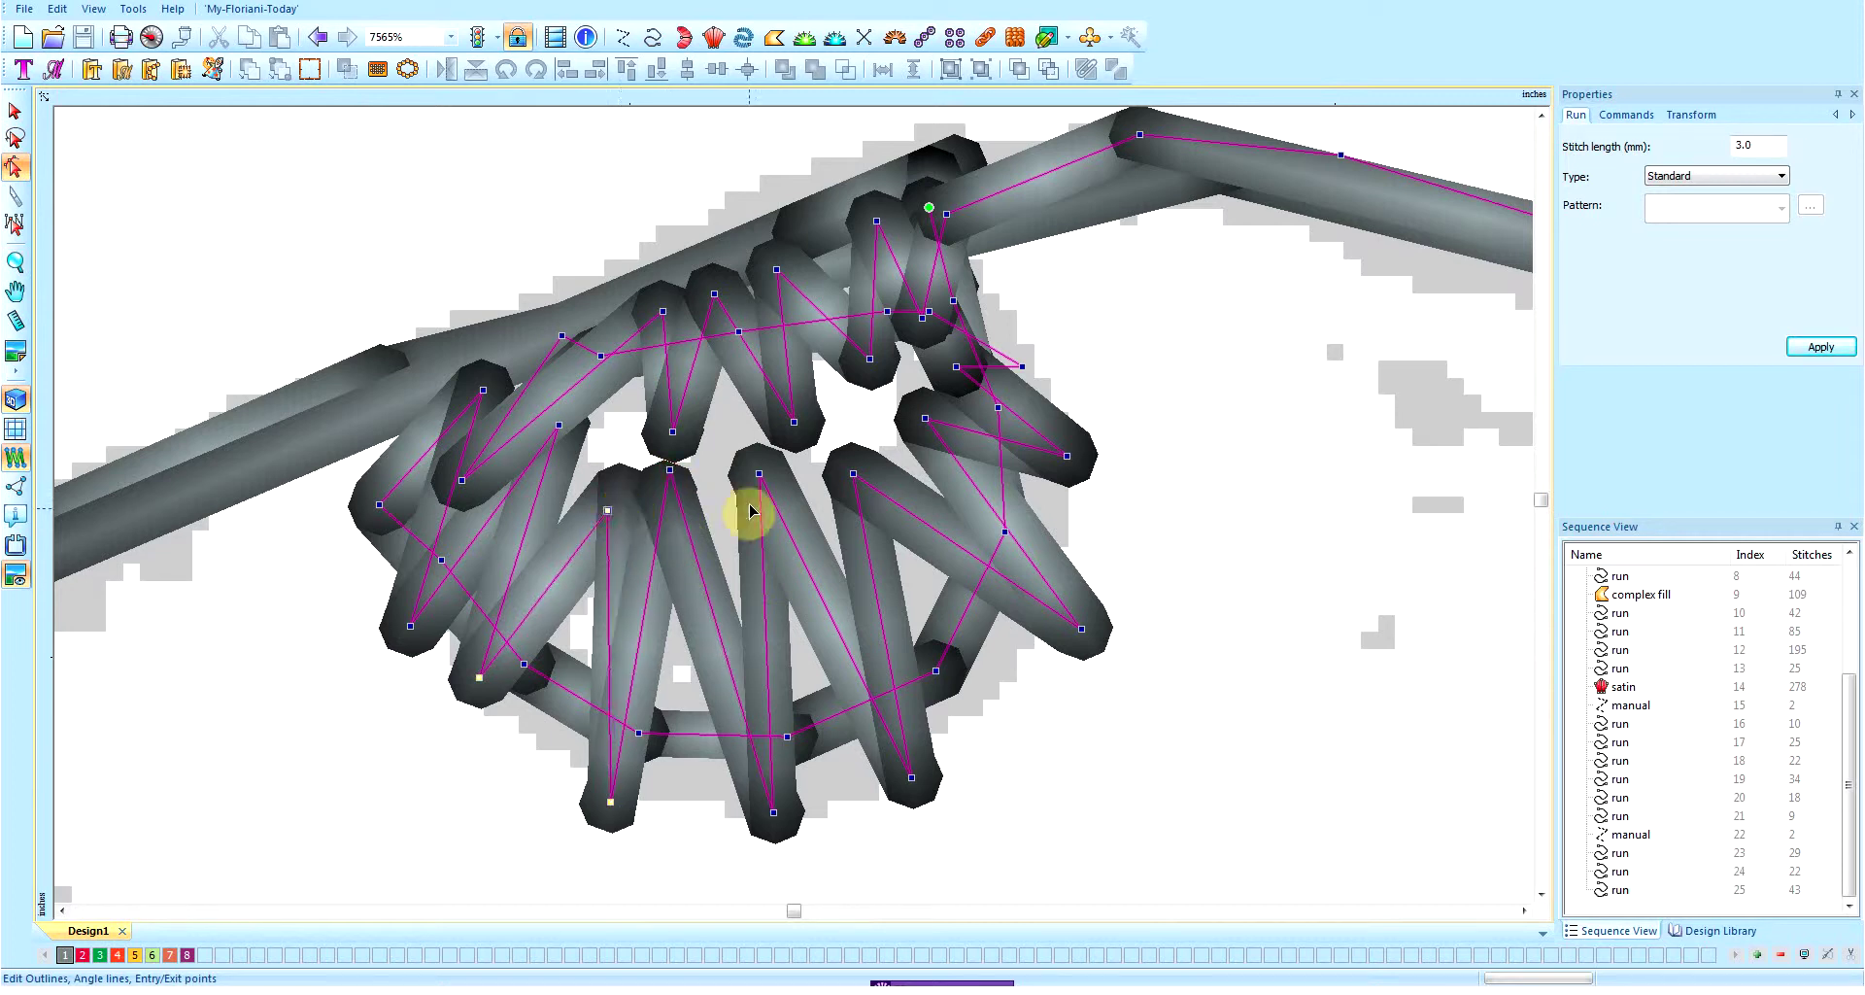
drag(855, 474, 875, 489)
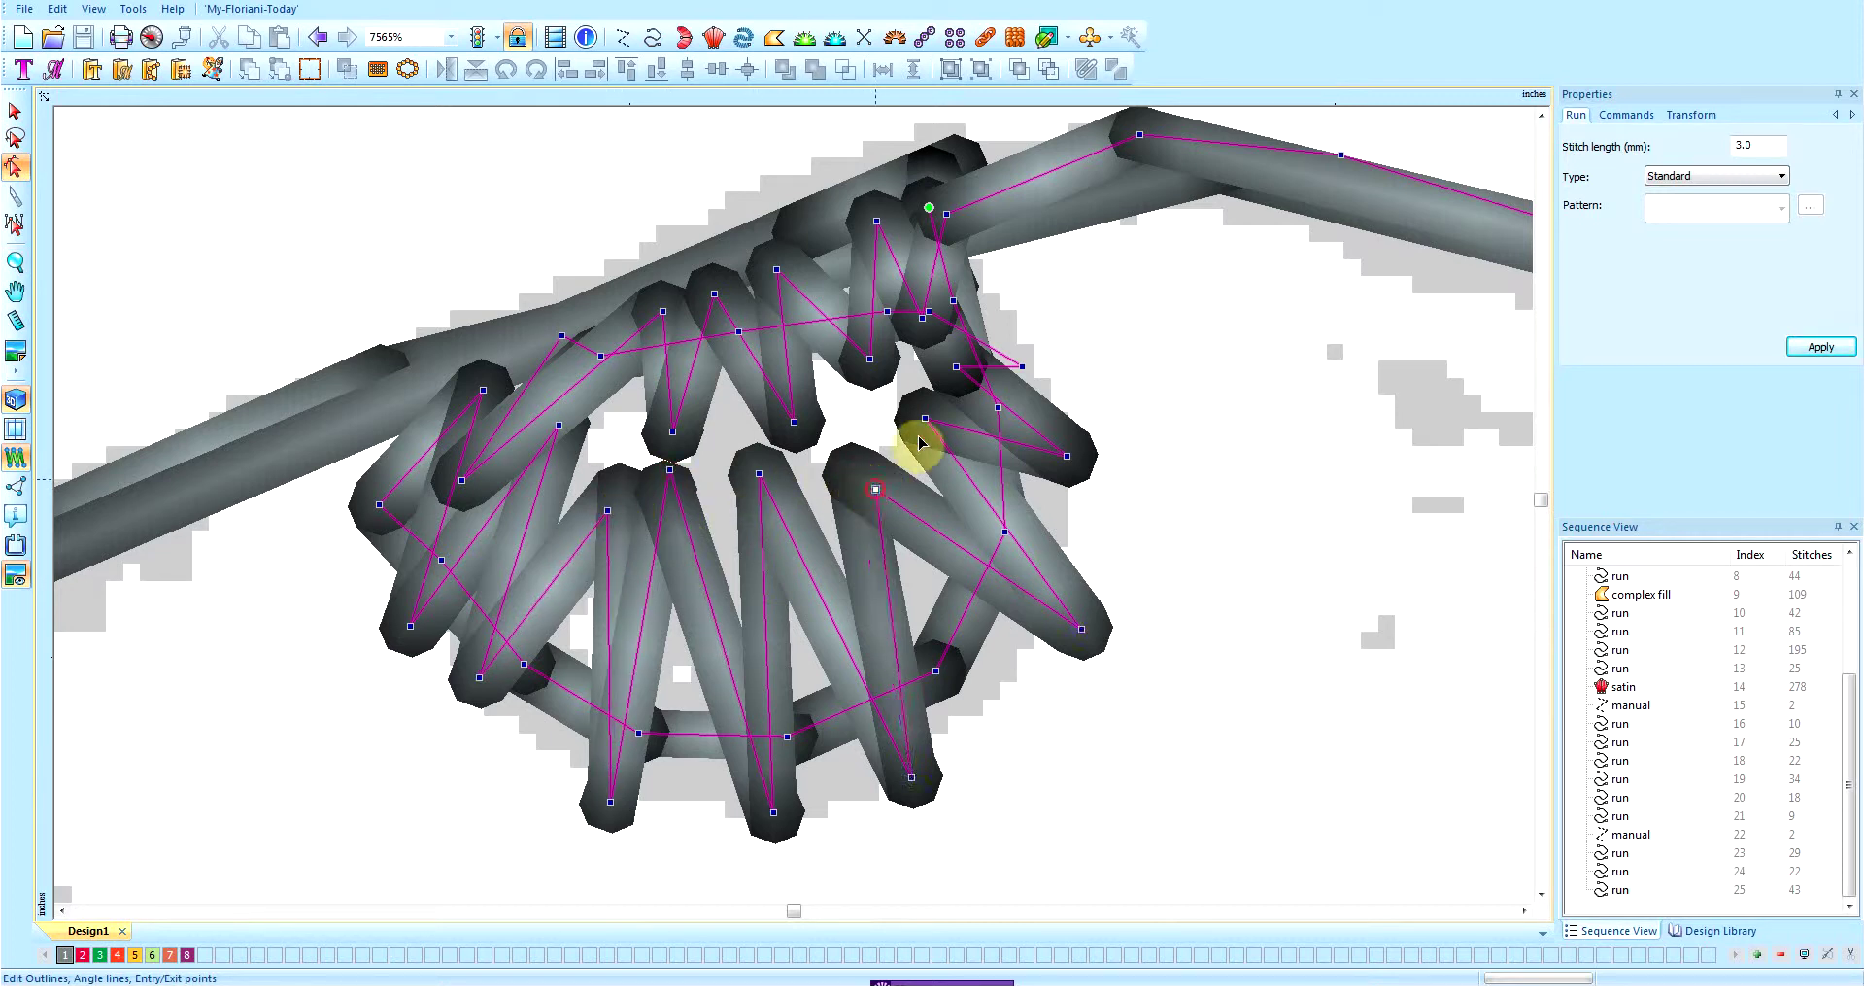
drag(925, 419, 934, 445)
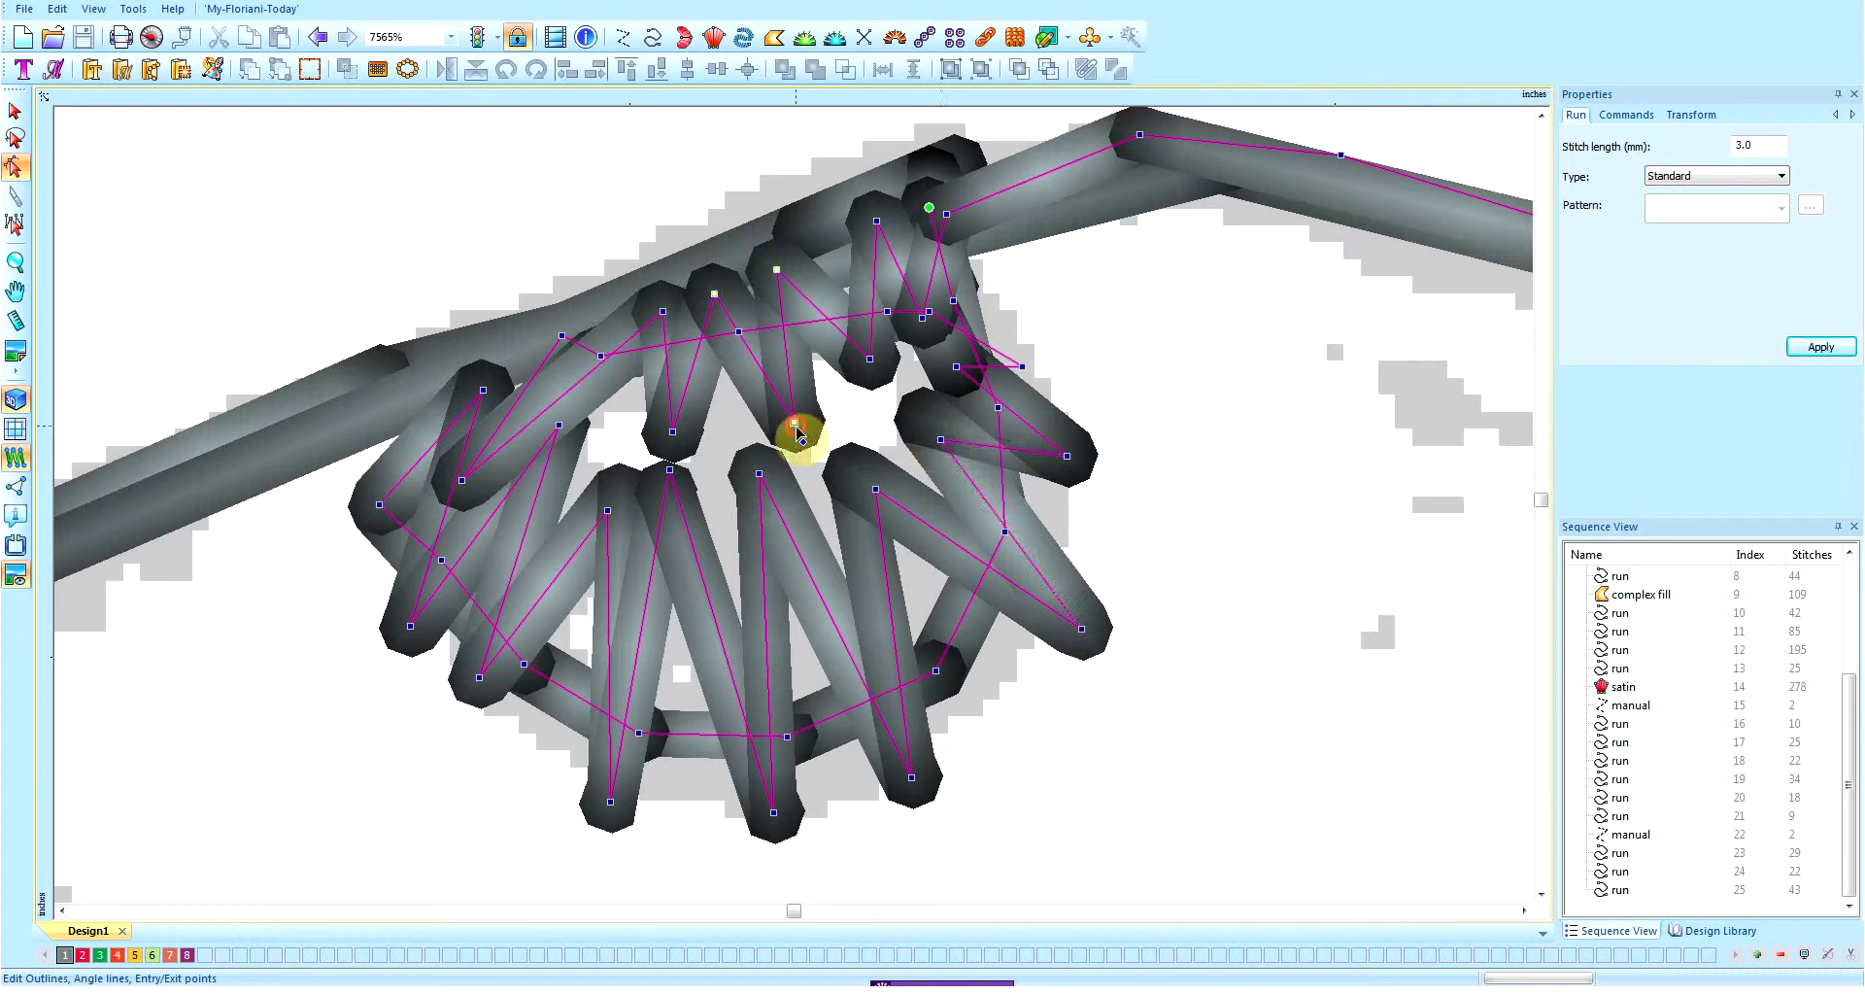
- Adjust the upper zigzag's lower points so one closes the gap between the highlights and the other clears its highlight, and apply the reshaping
drag(780, 468, 783, 459)
mouse_move(672, 431)
mouse_down()
mouse_move(703, 457)
mouse_move(661, 414)
mouse_up()
click(780, 459)
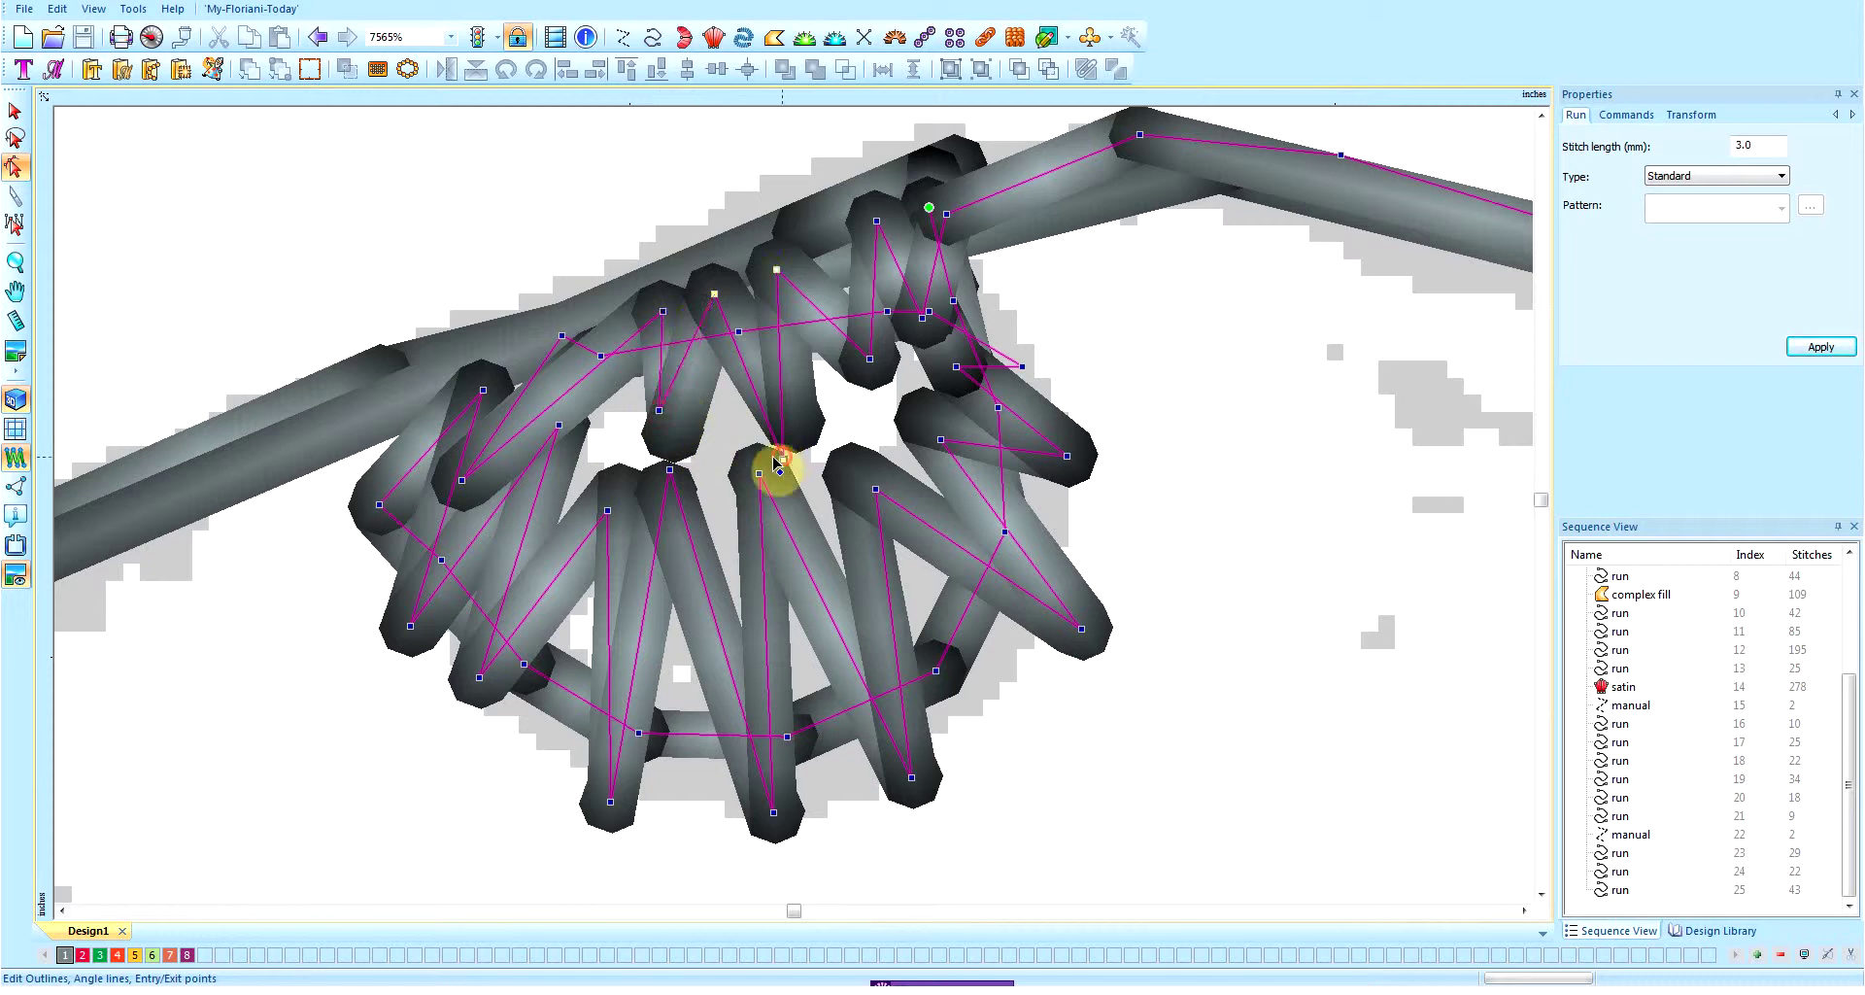
right_click(777, 463)
click(924, 468)
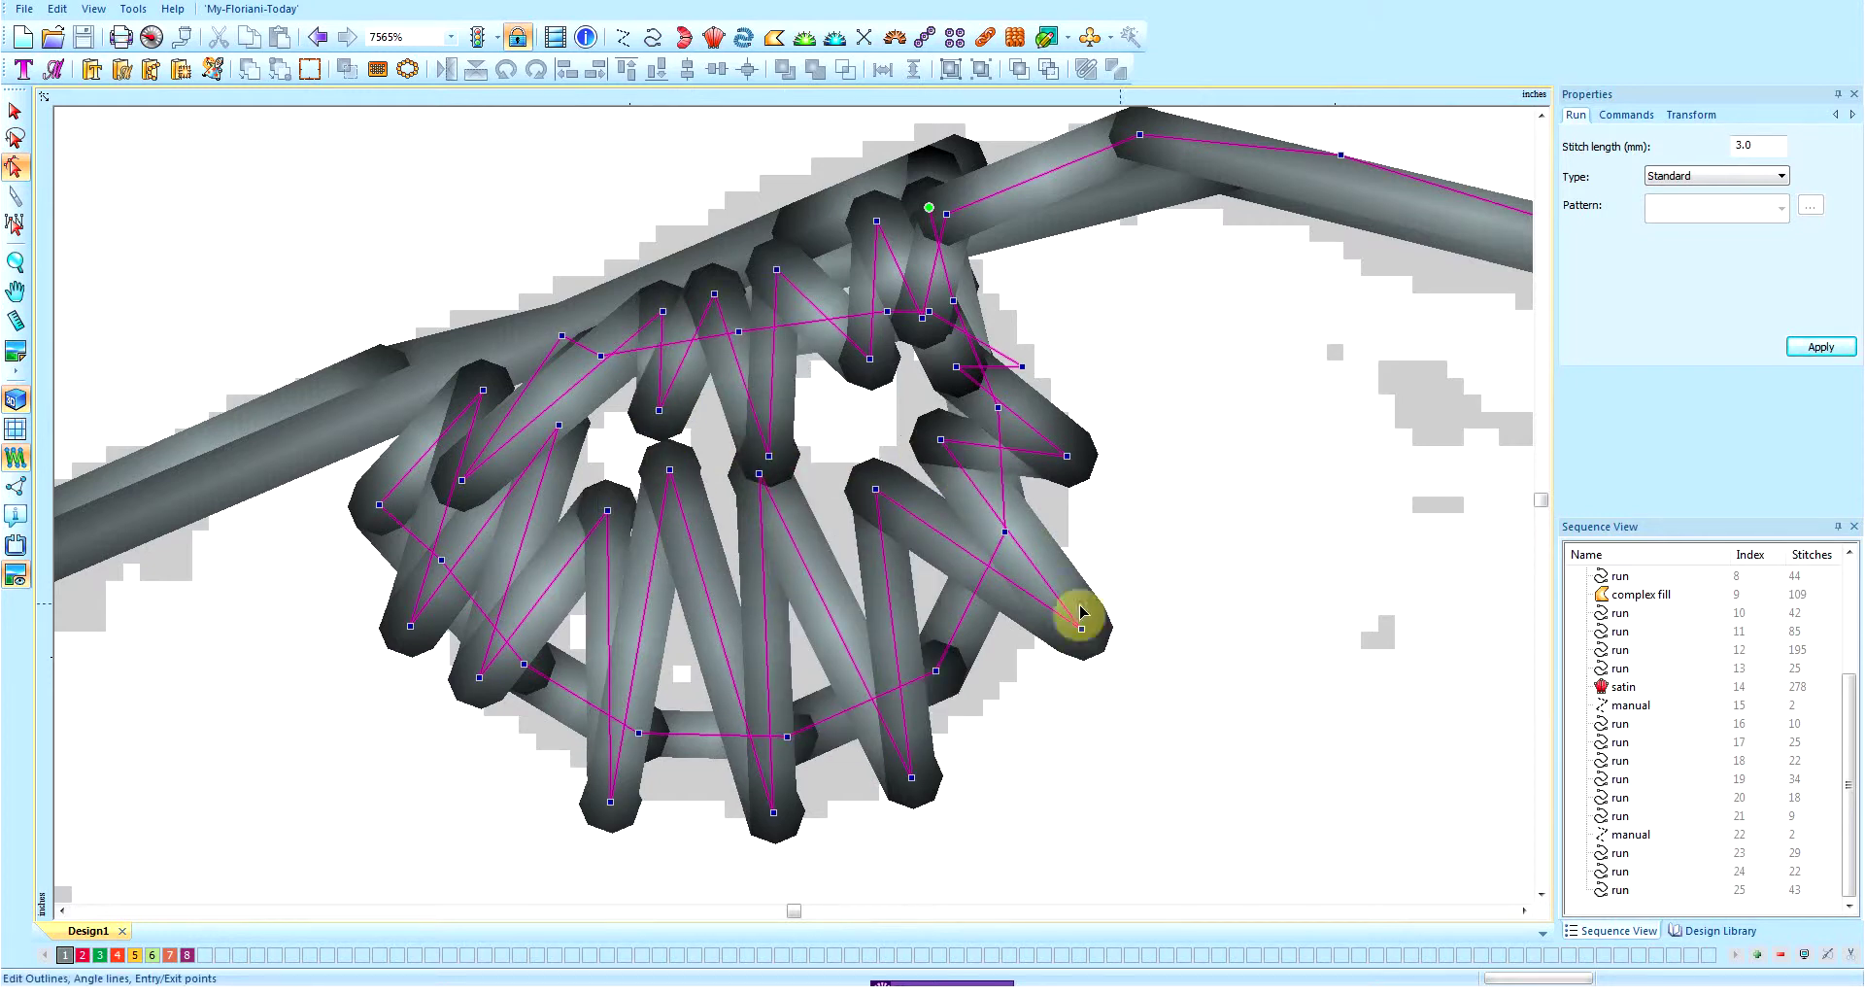
- Check the man's stitched head and eyes with the photo backdrop hidden, and return to the face
scroll(891, 612, down, 3)
click(15, 109)
scroll(899, 524, down, 2)
key(b)
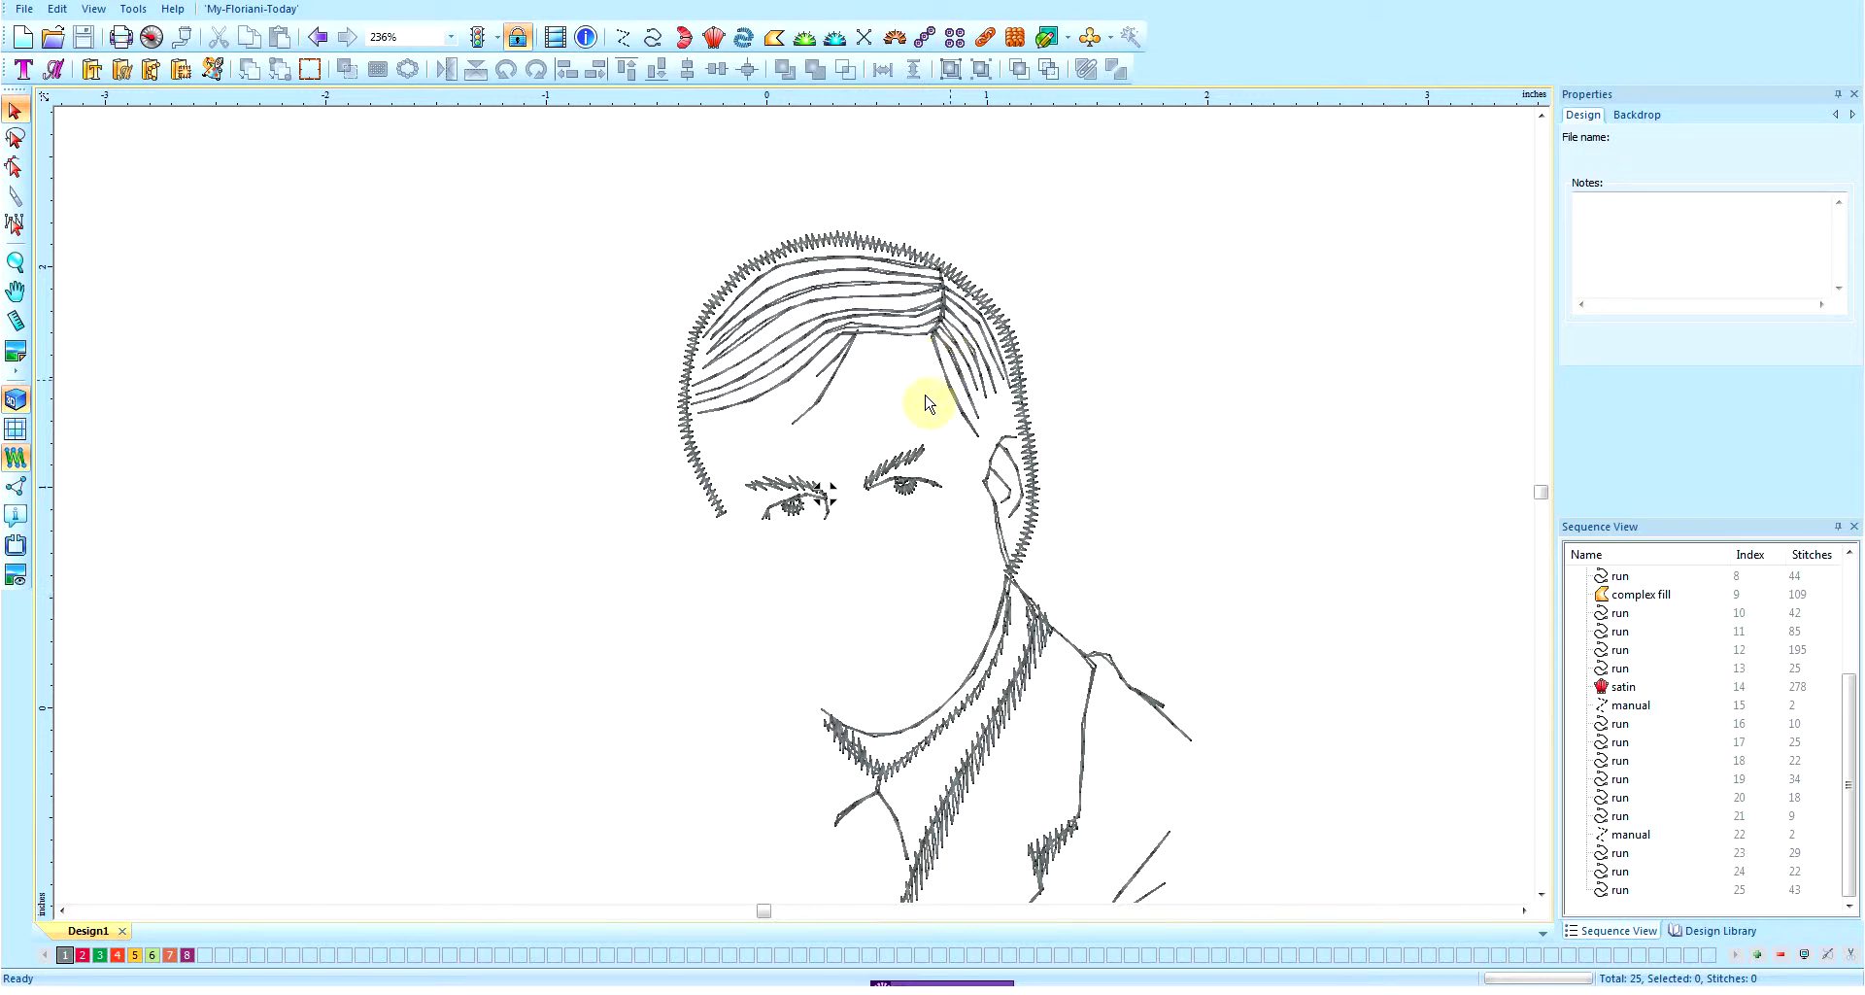
scroll(887, 589, up, 1)
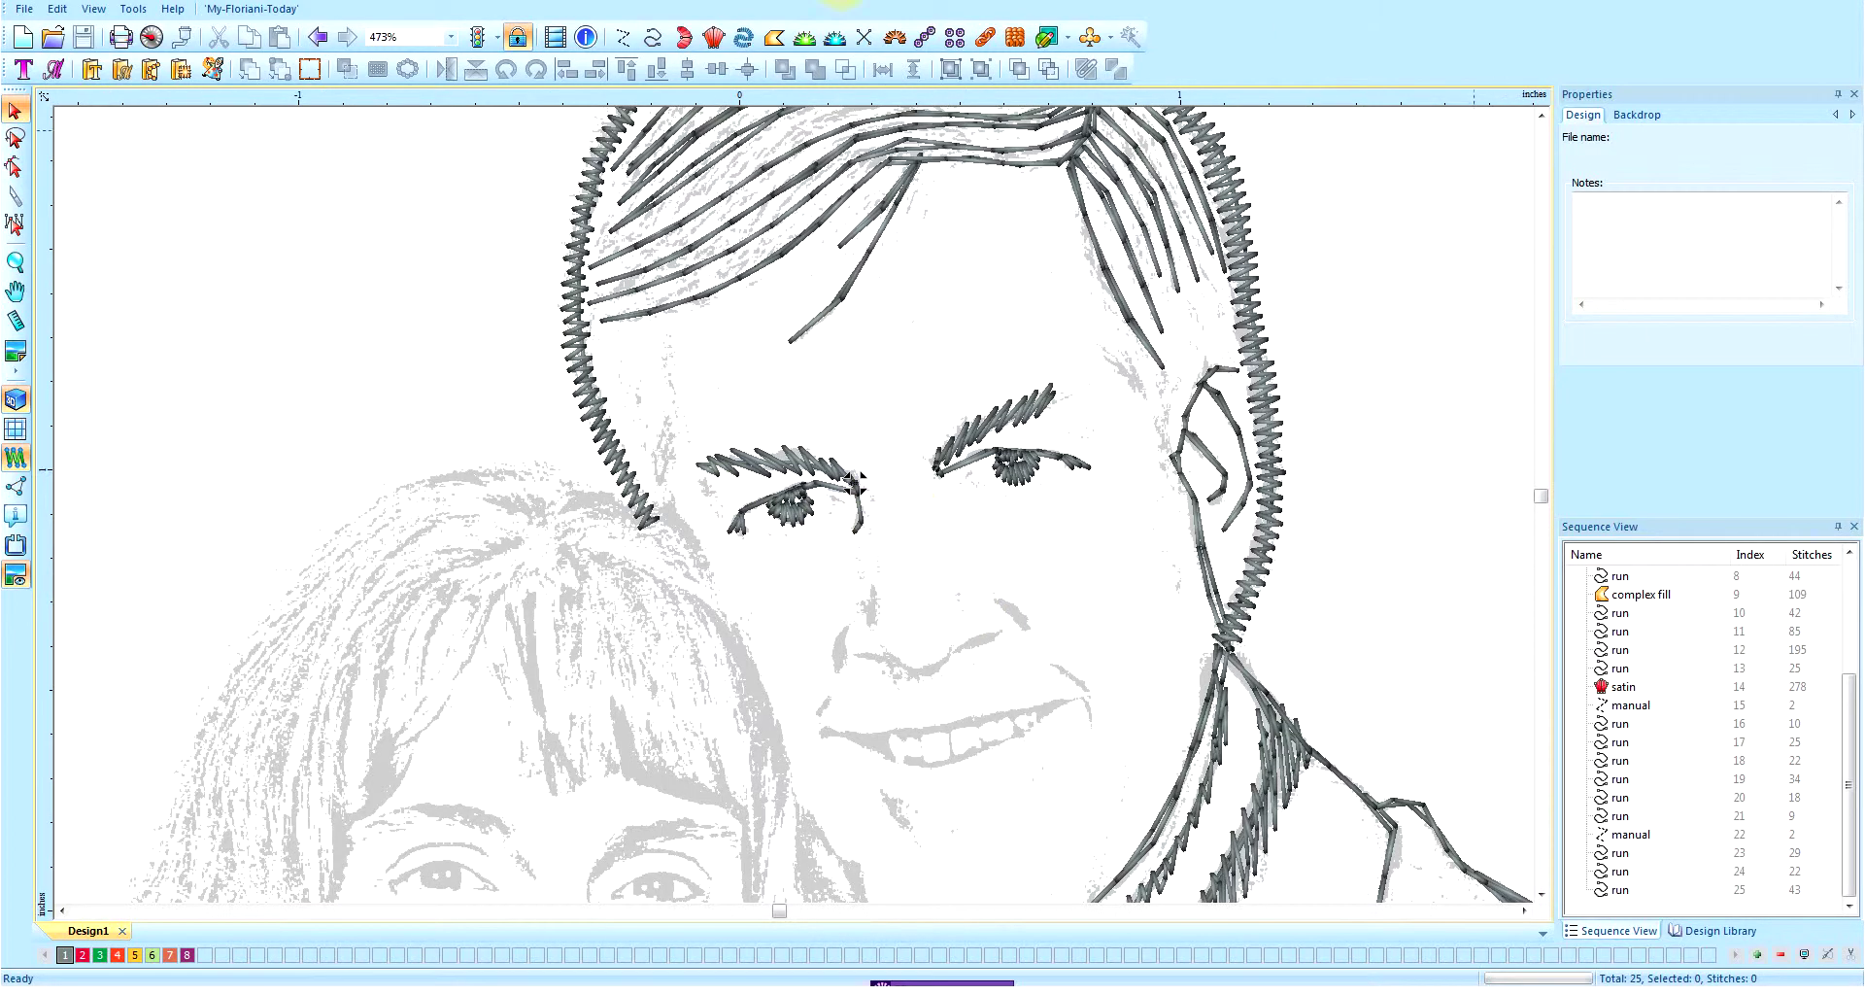
- Place a manual stitch from the finished eye's inner corner, at the eyebrow's end, across to the nostril on the ear side
click(624, 41)
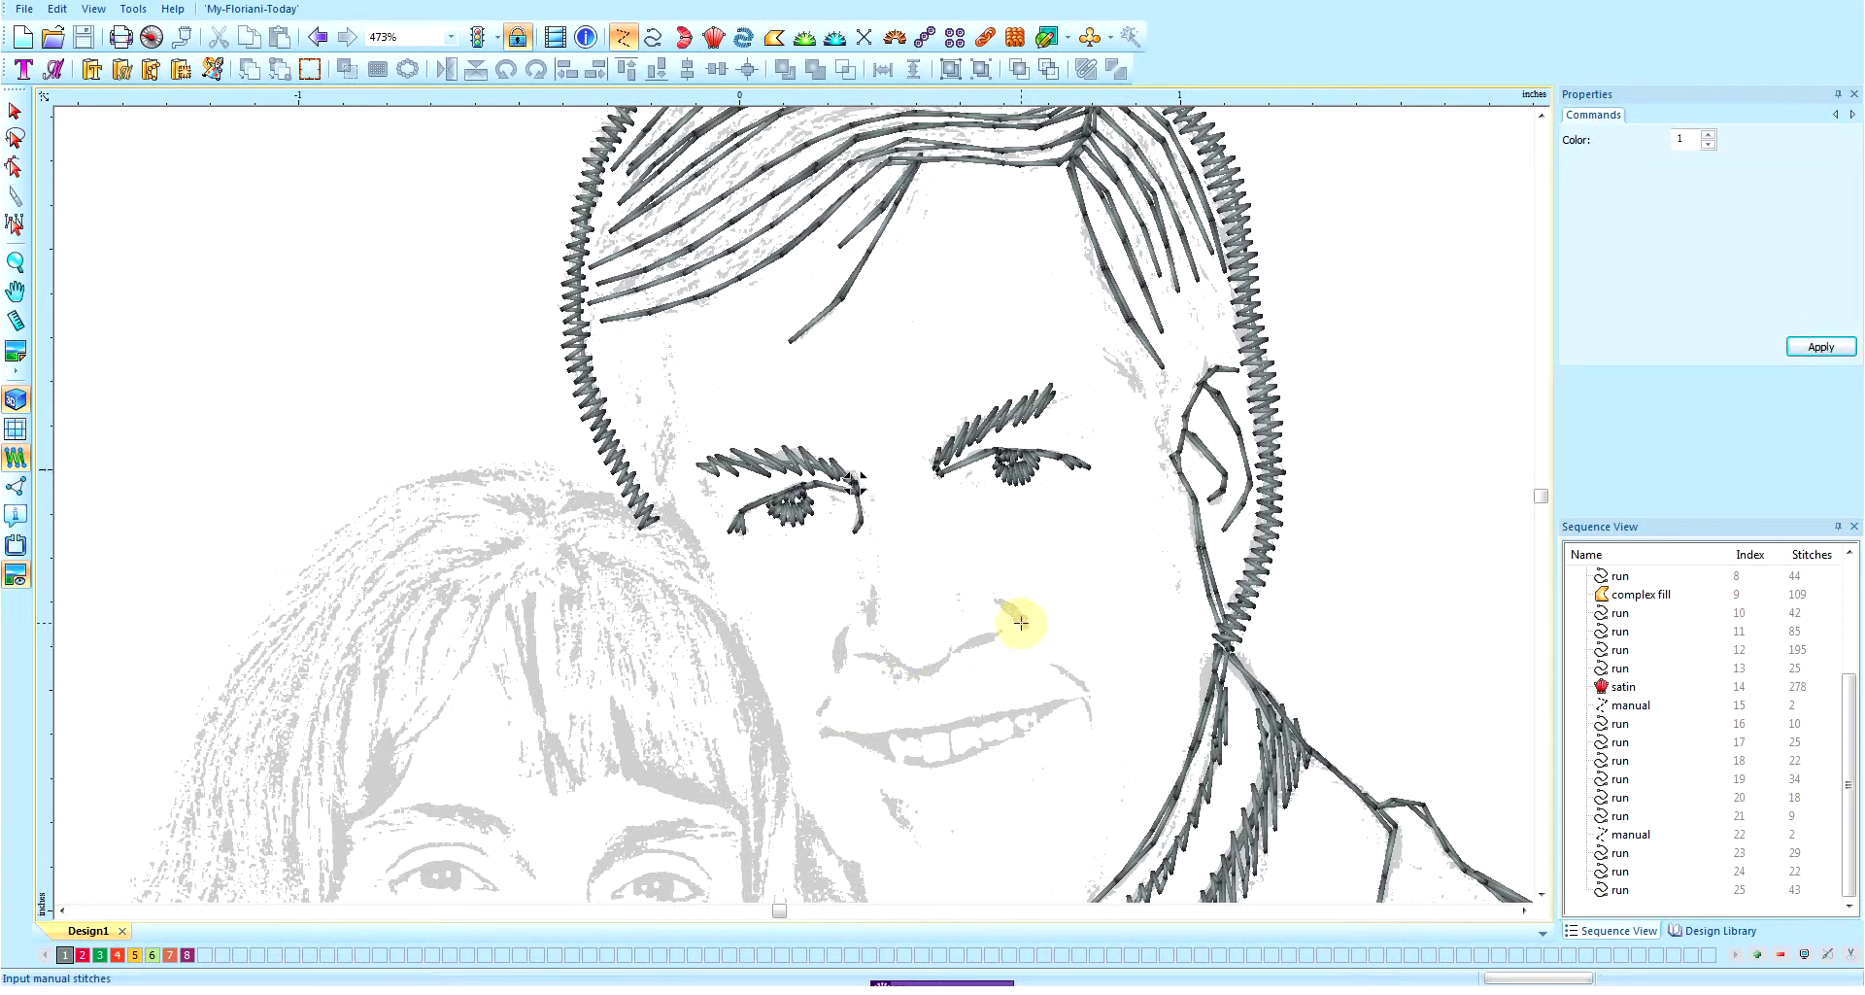
click(851, 483)
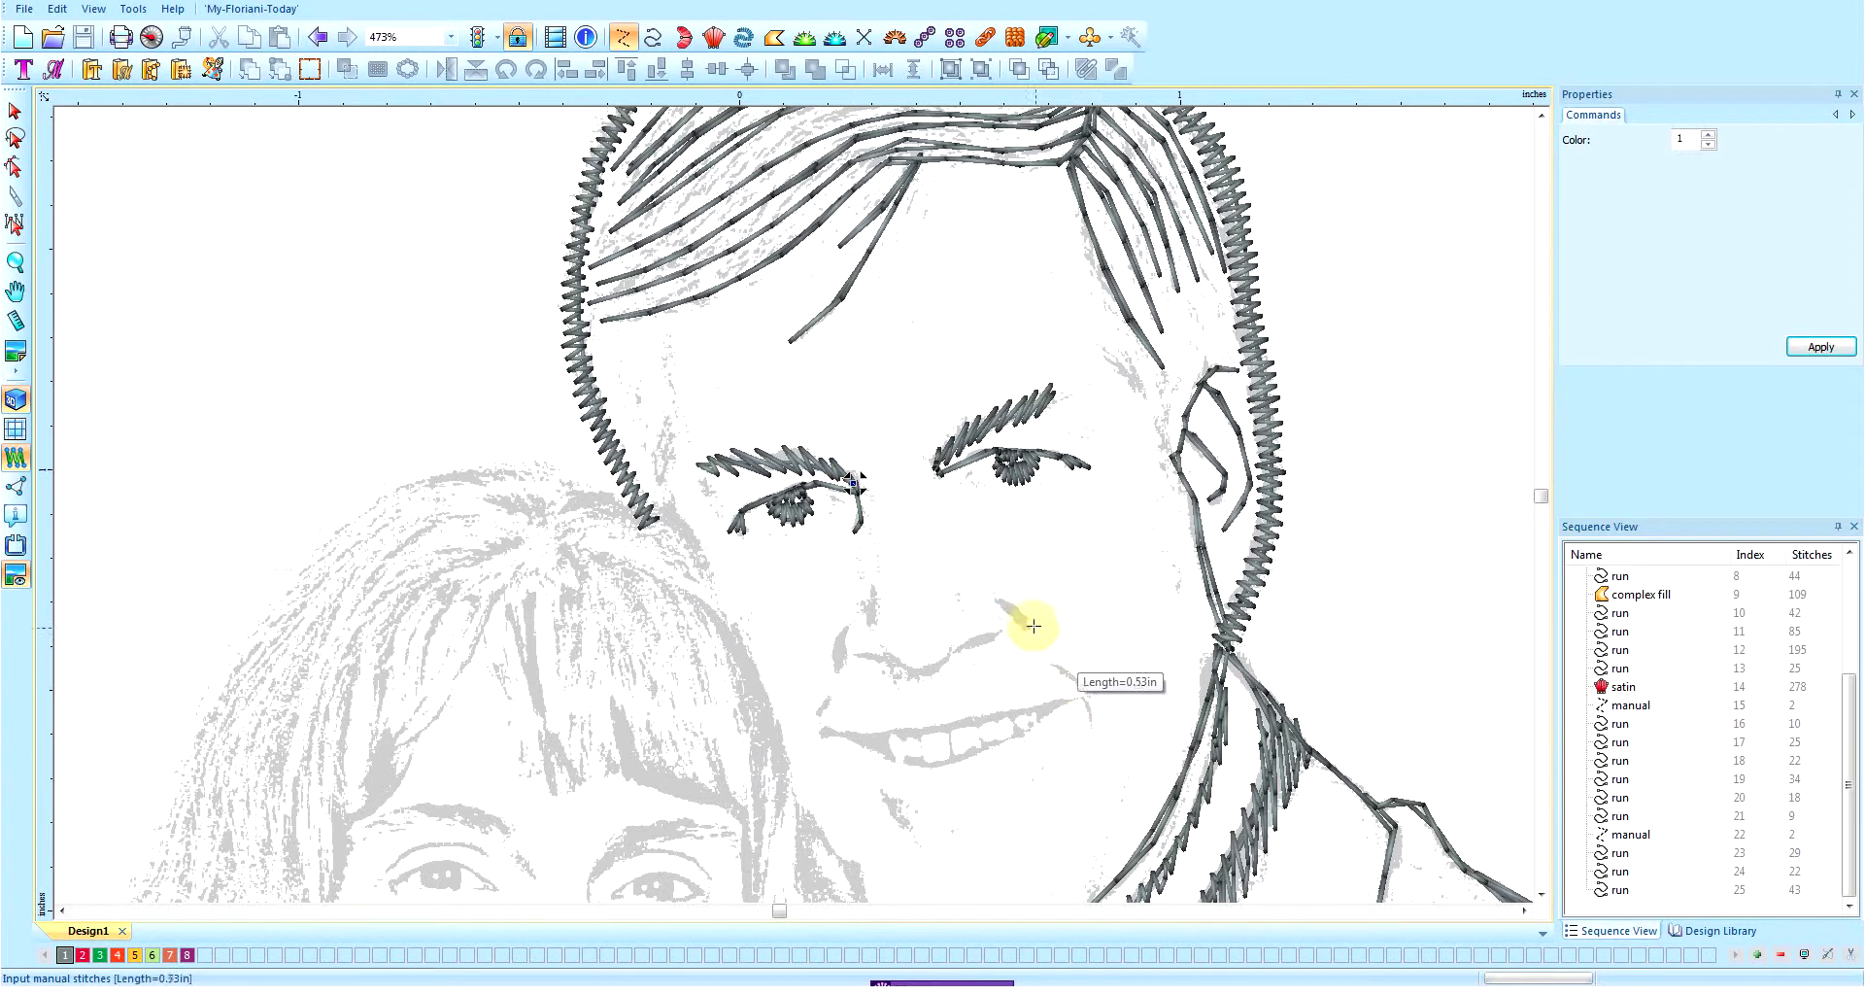
click(1017, 621)
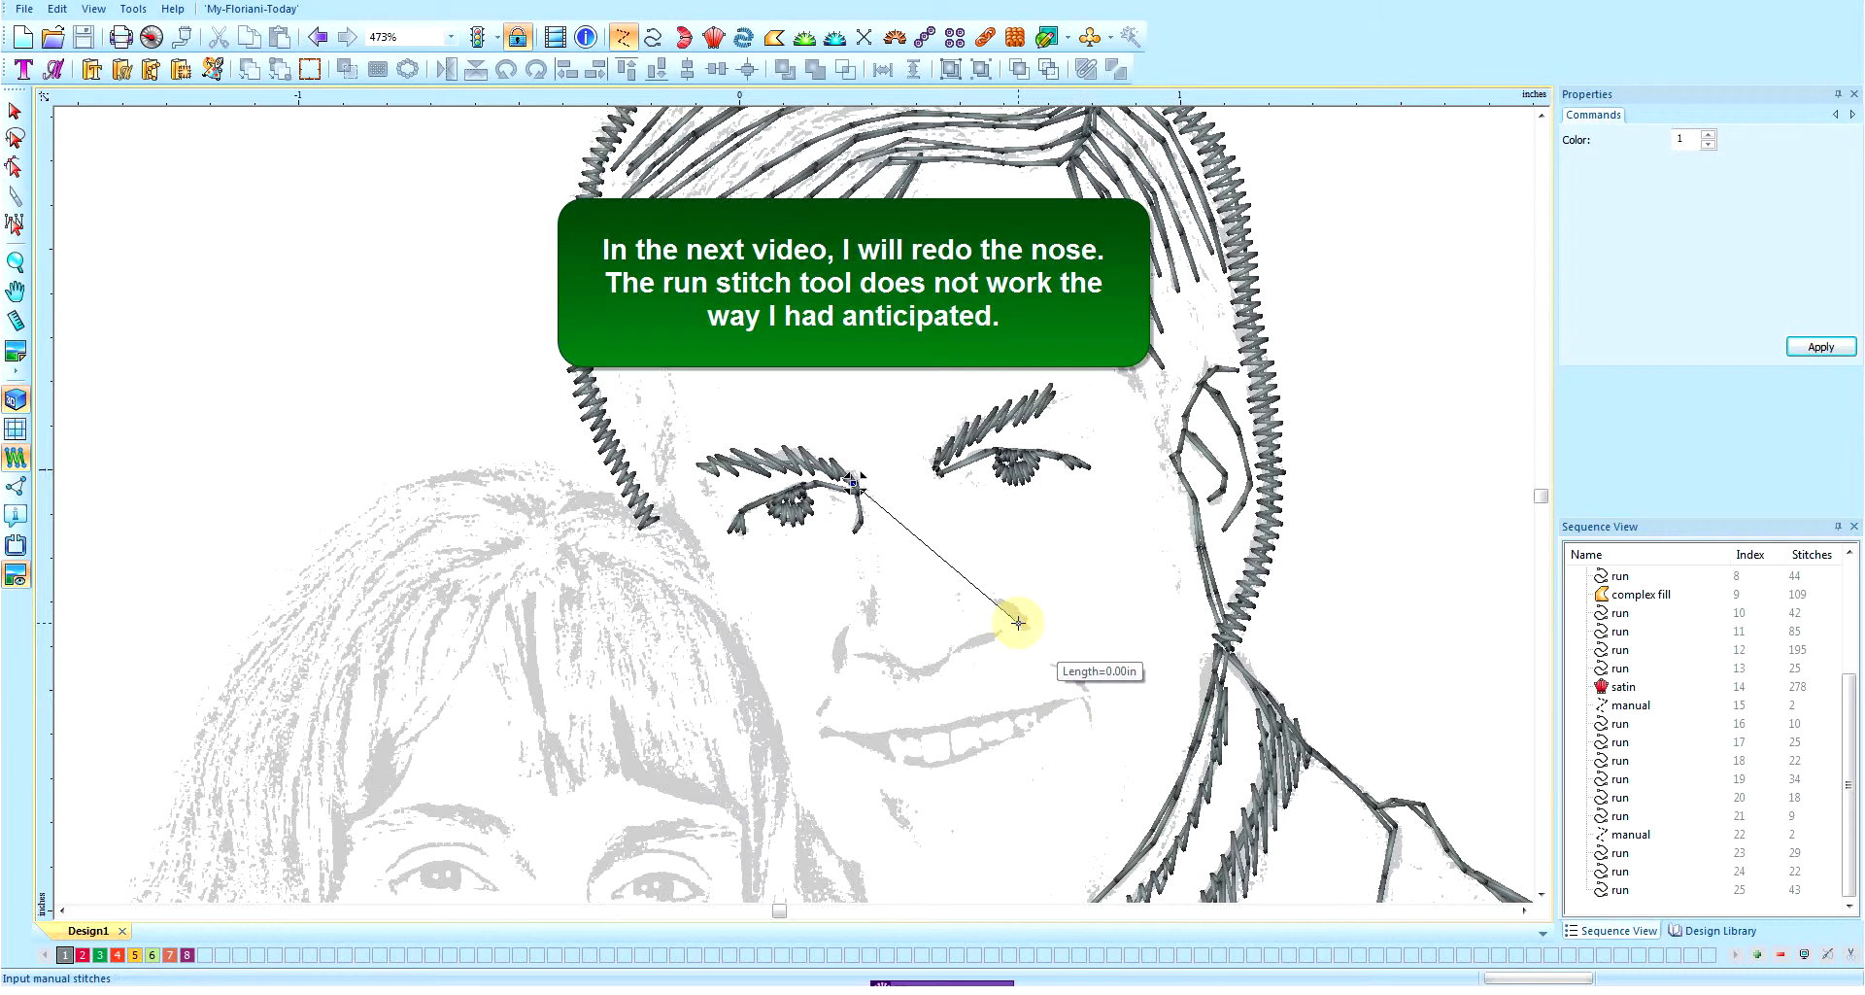
key(Return)
- Set the end command of the connecting manual stitch to trim
click(13, 110)
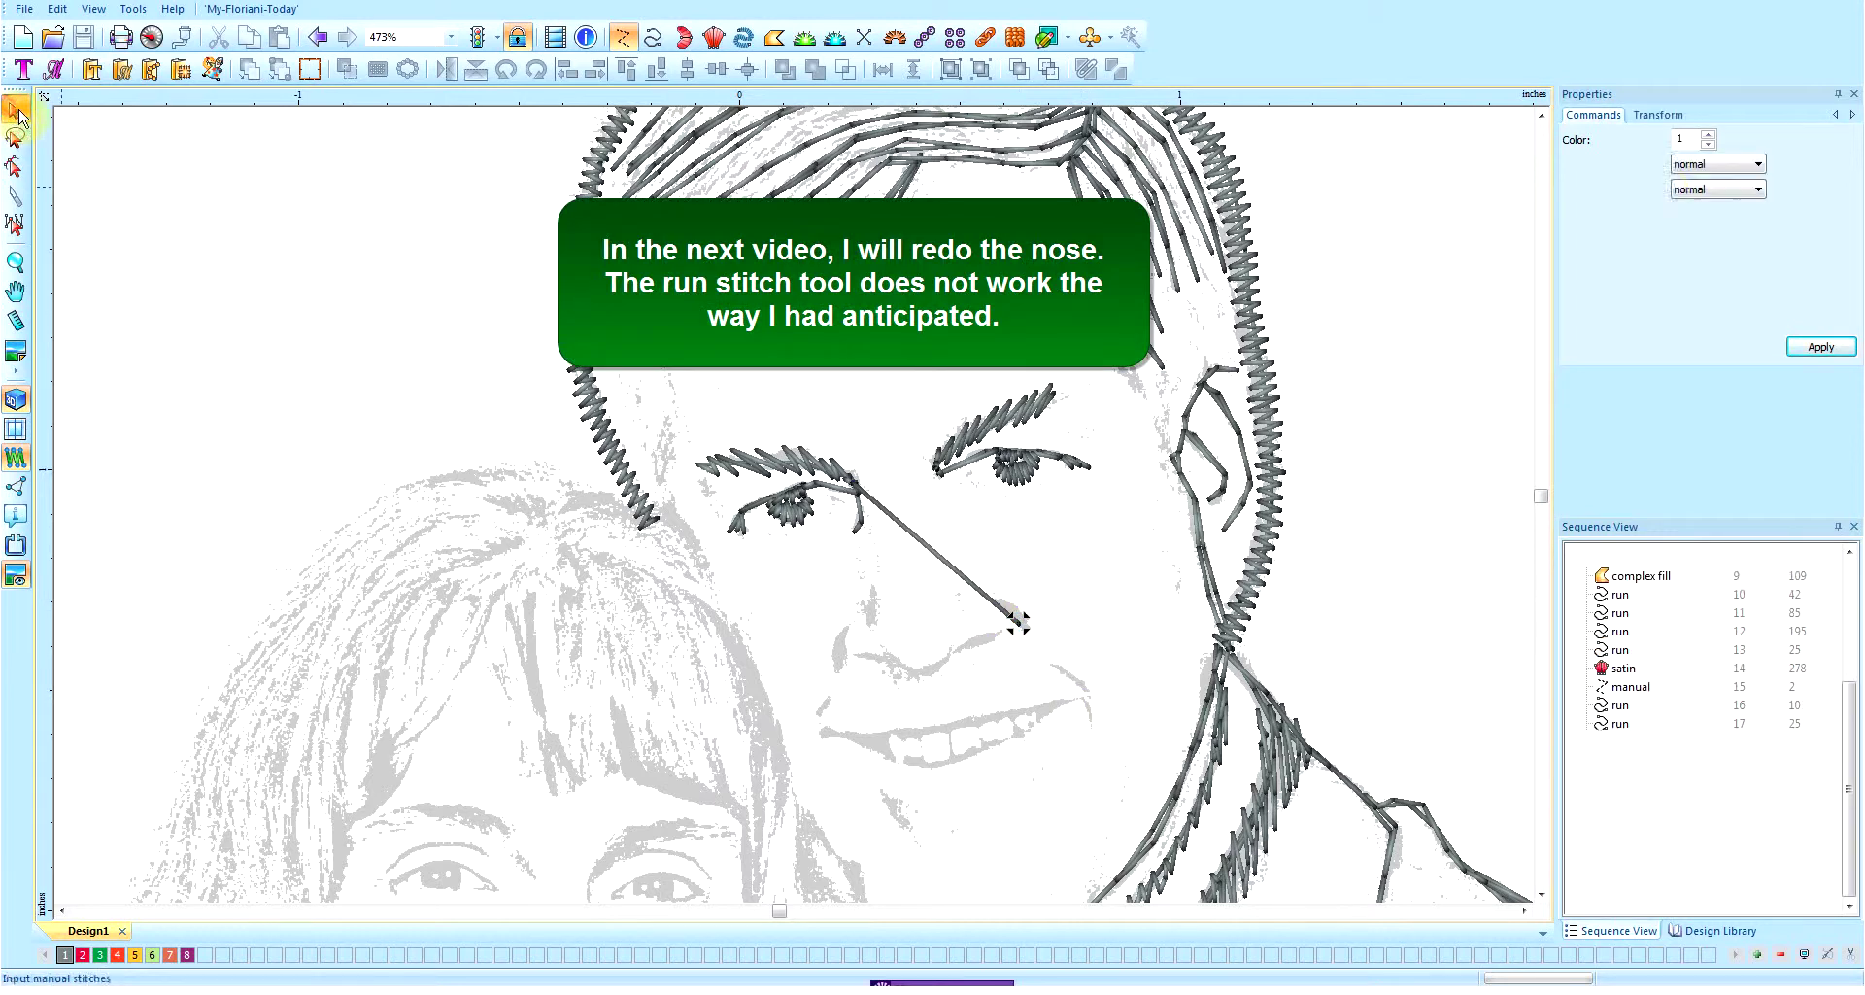
click(1698, 190)
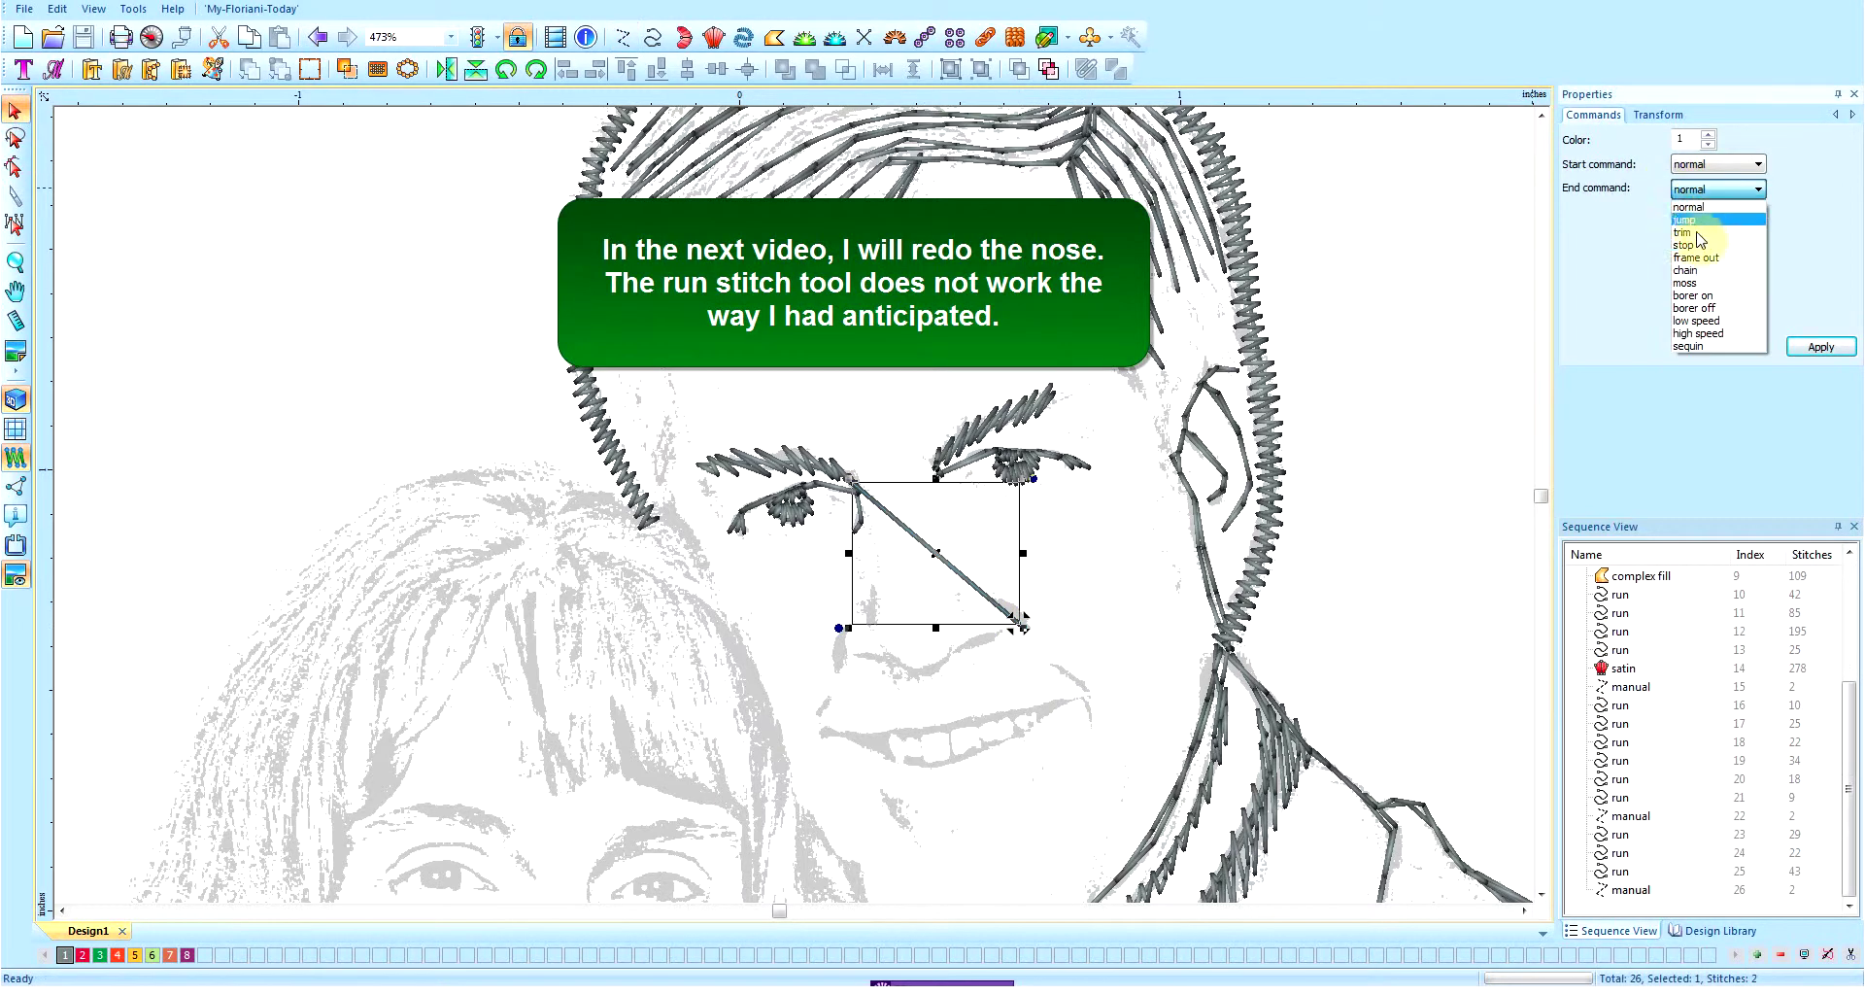
click(1682, 233)
click(1820, 347)
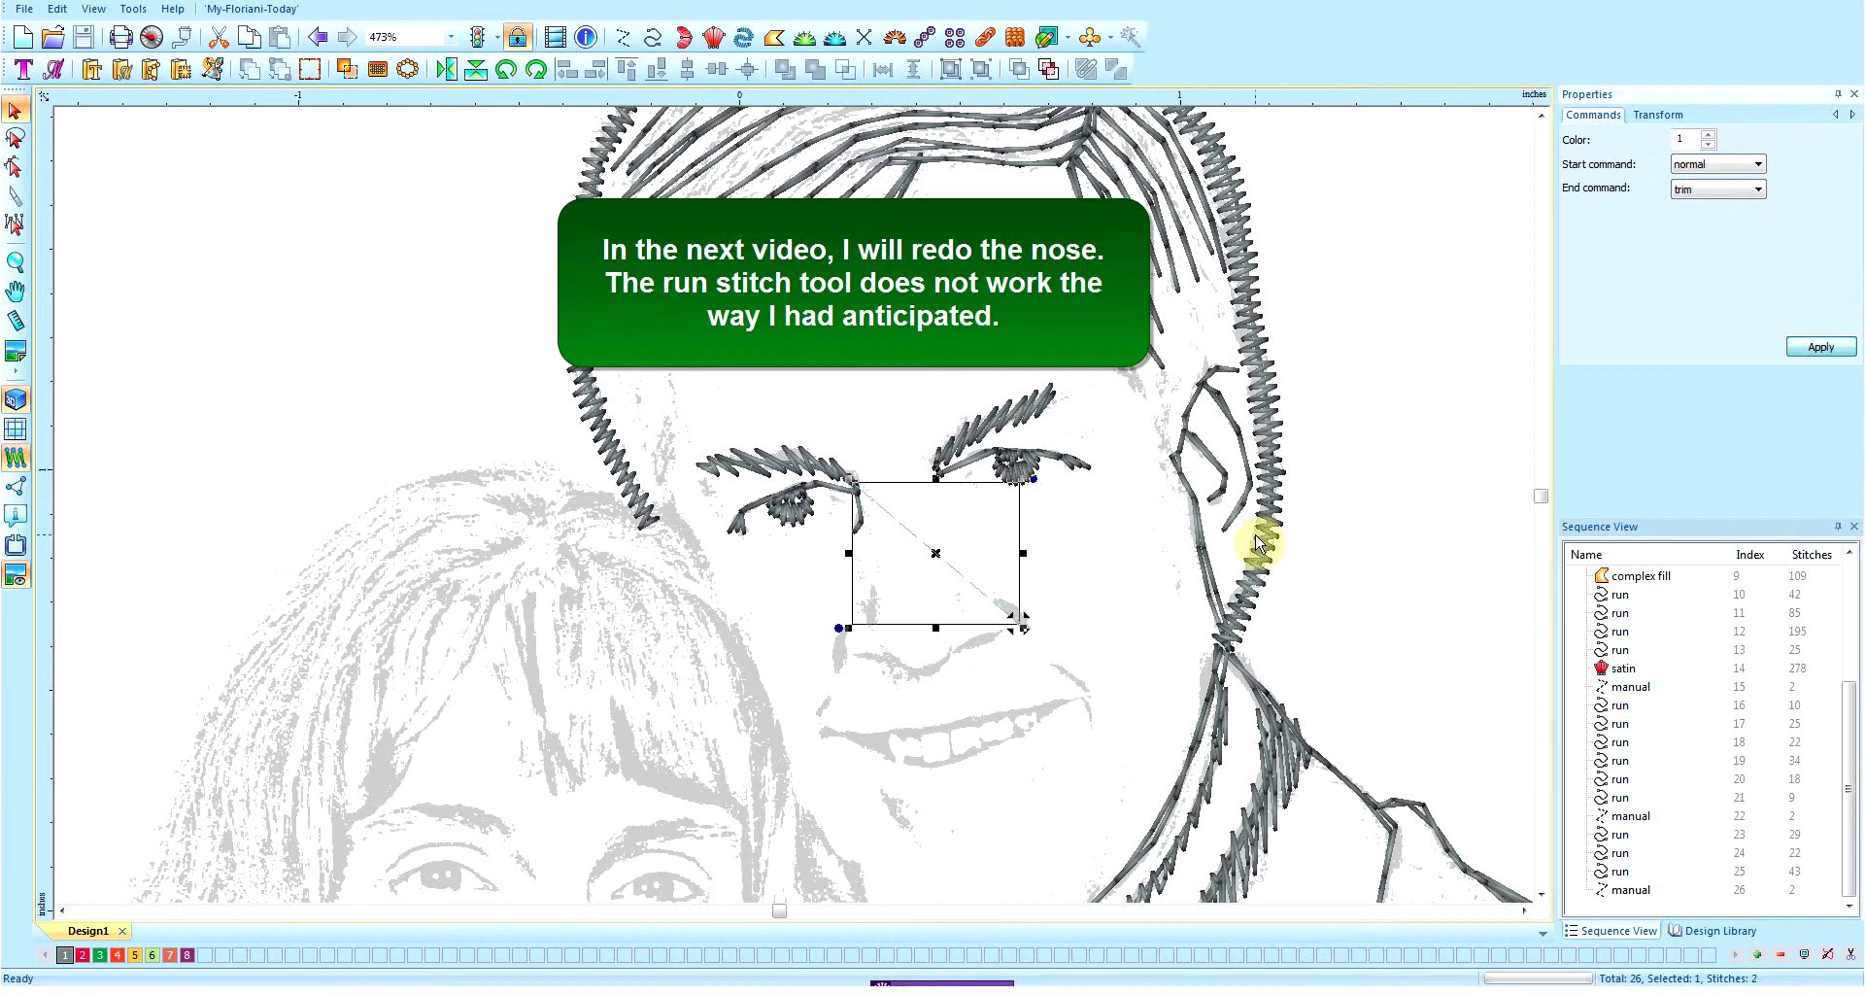
- Start a run at the ear-side nostril, trace its upper curve and back, and follow the nose's underside to the tip
click(657, 39)
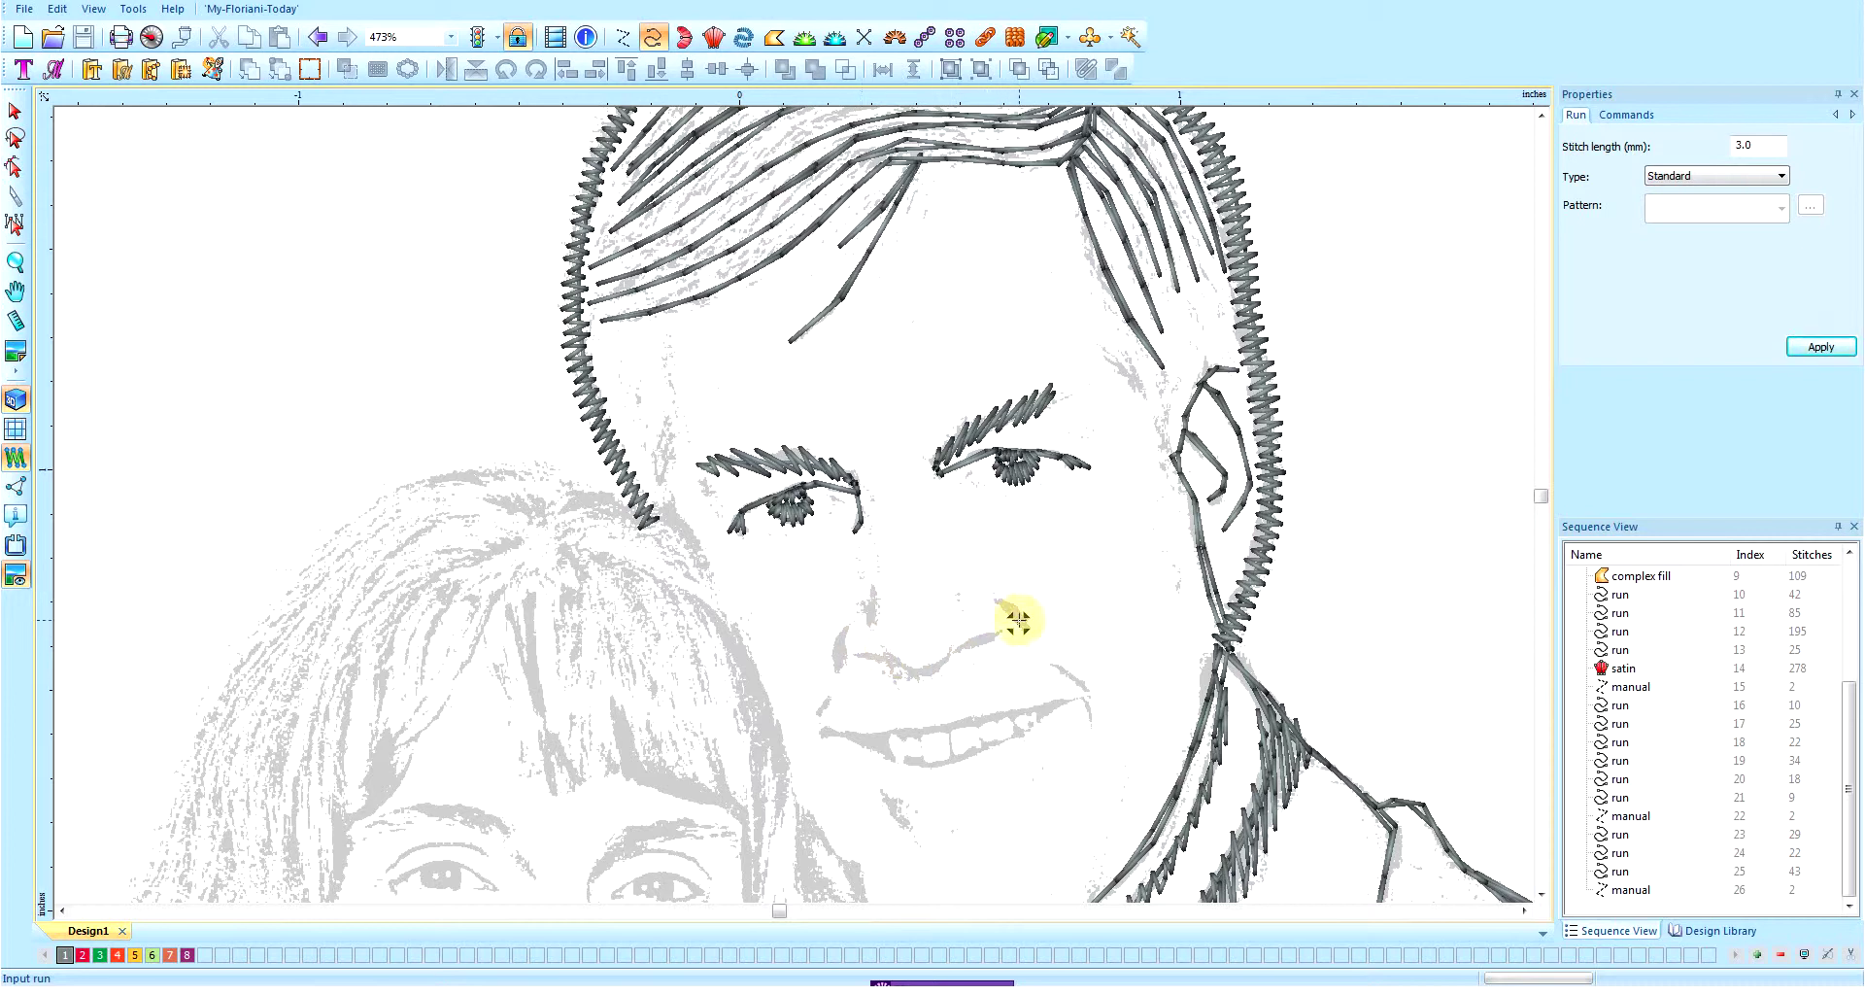
click(1016, 619)
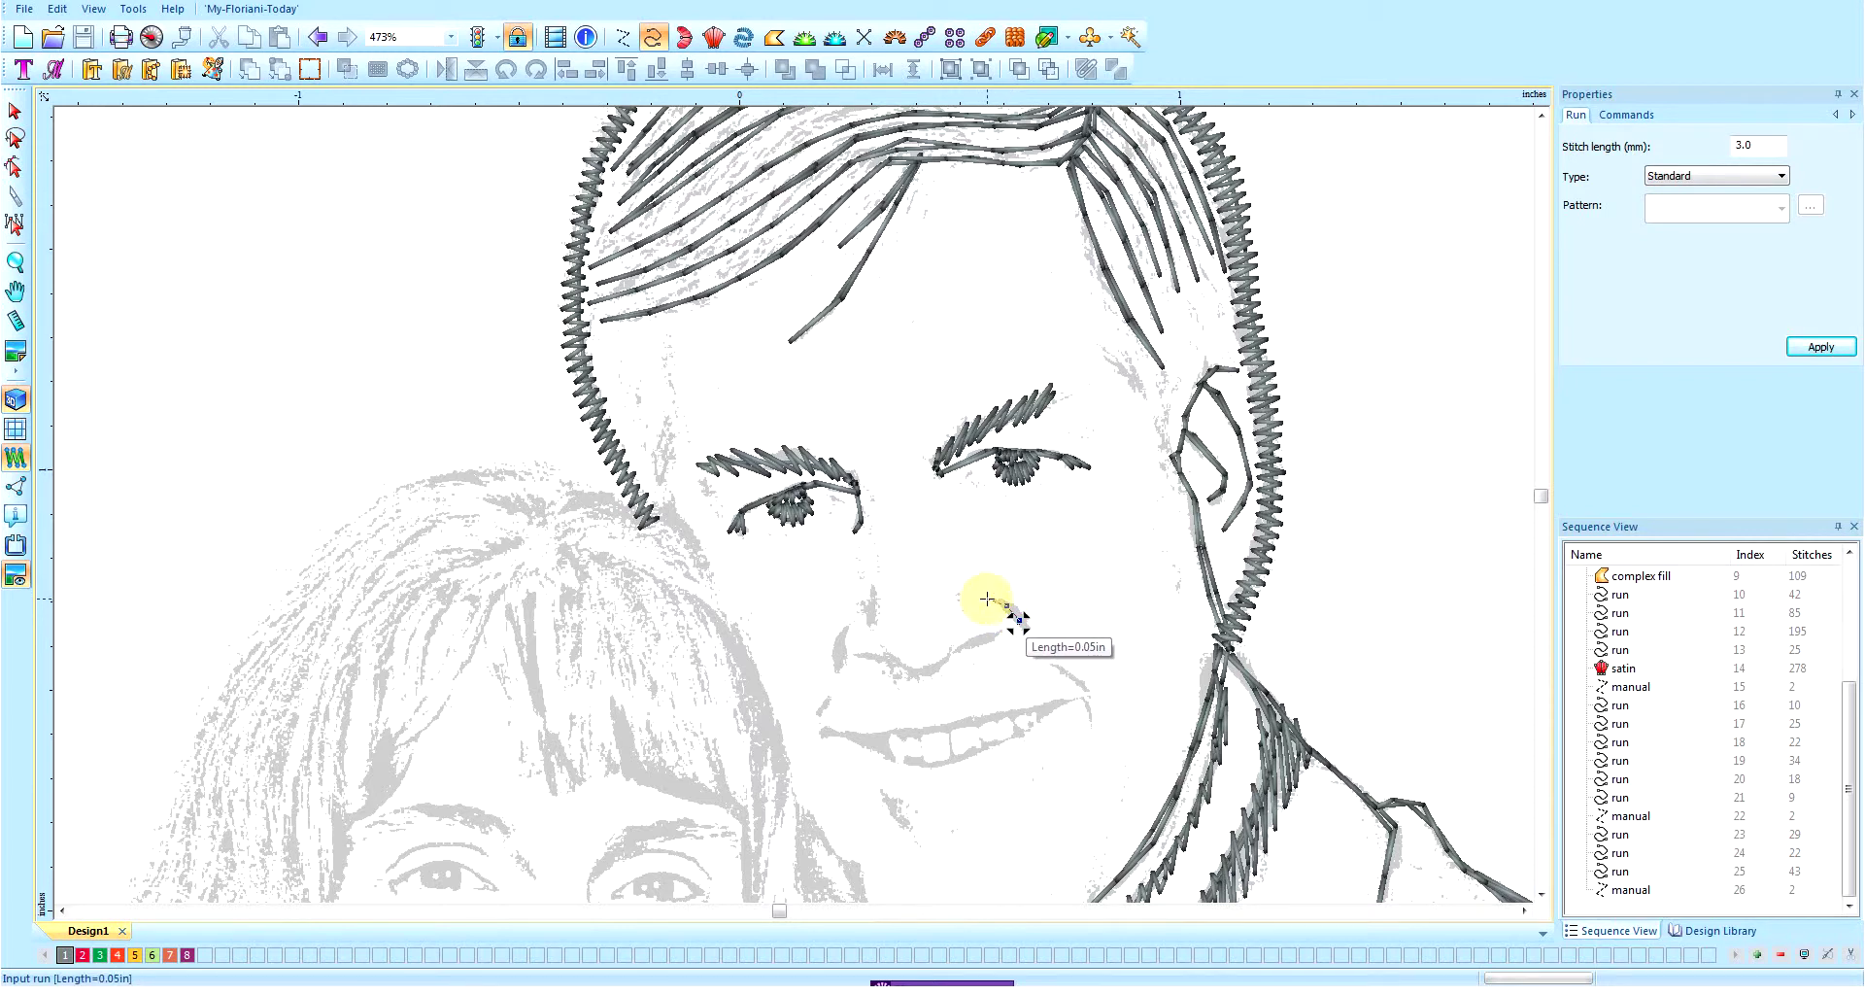
click(986, 598)
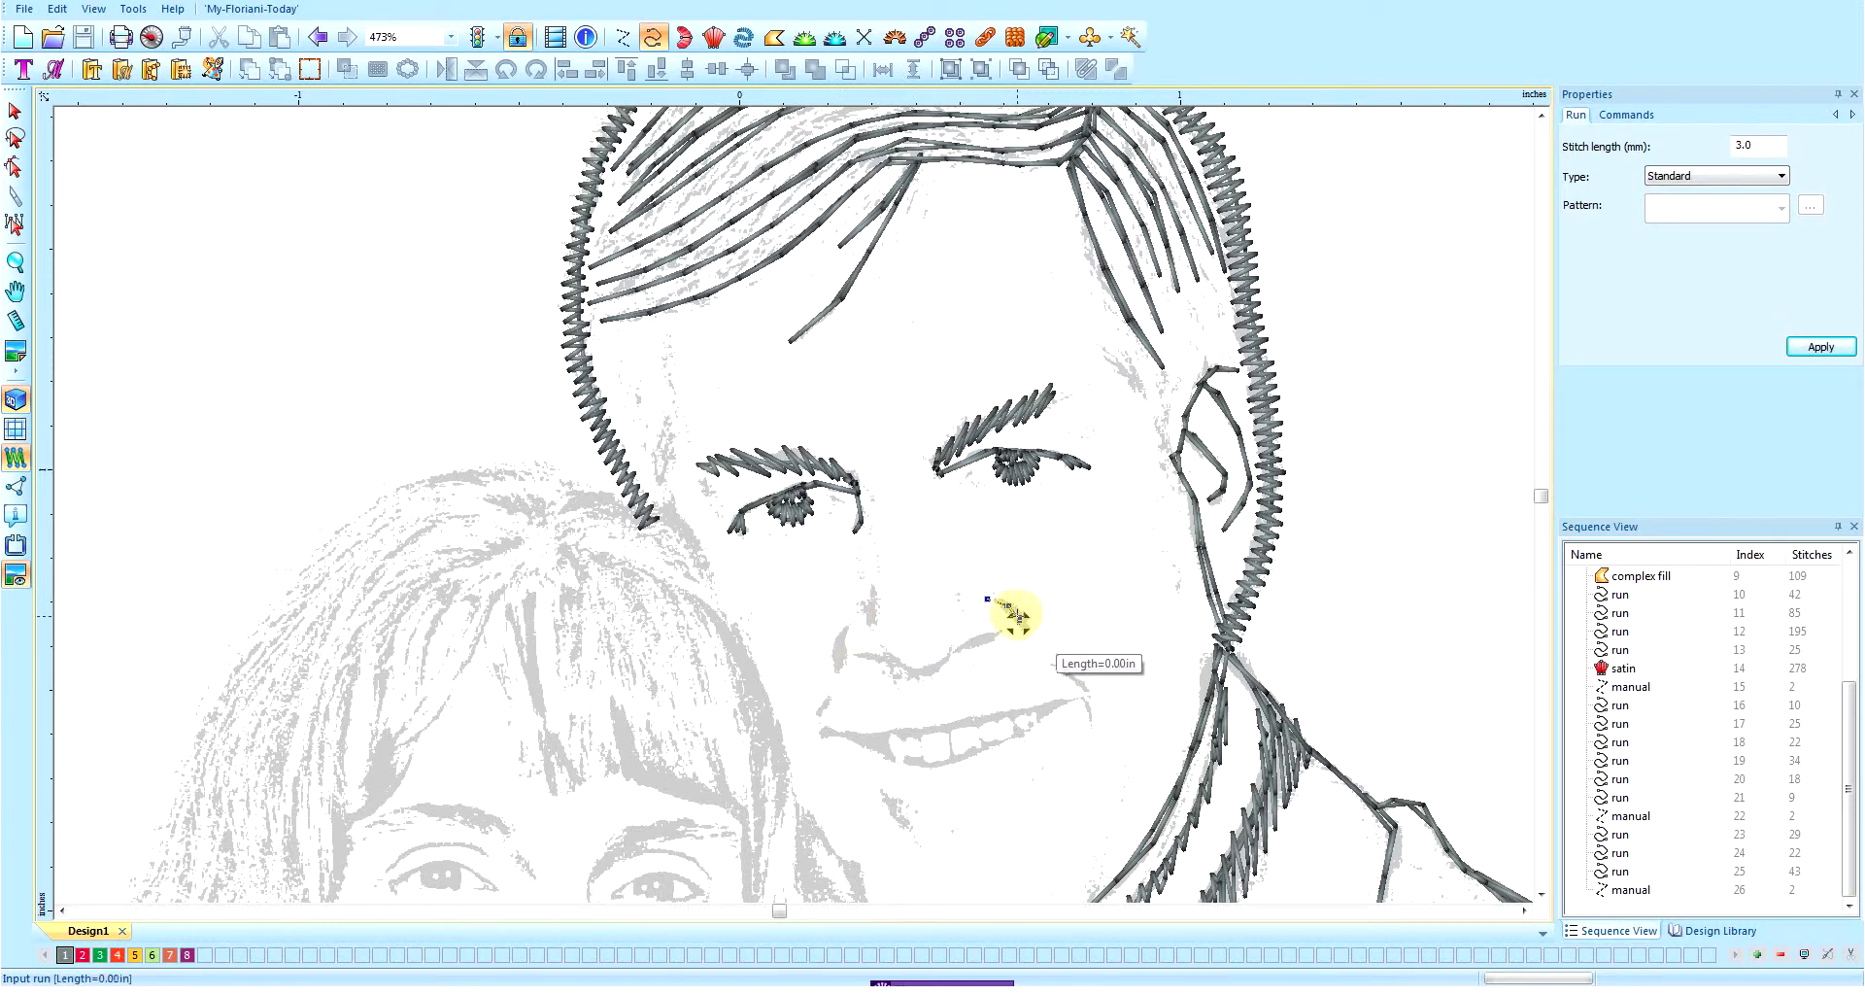
click(1020, 625)
click(1021, 631)
click(1010, 638)
click(997, 638)
click(983, 638)
click(967, 645)
click(953, 658)
click(944, 666)
click(932, 679)
- Continue the run from the nose tip along the underside, around the other nostril and up the side of the nose
click(924, 681)
click(911, 673)
click(895, 666)
click(883, 658)
click(873, 656)
click(857, 655)
click(844, 655)
click(833, 656)
click(834, 643)
click(846, 628)
click(857, 619)
click(872, 612)
click(877, 590)
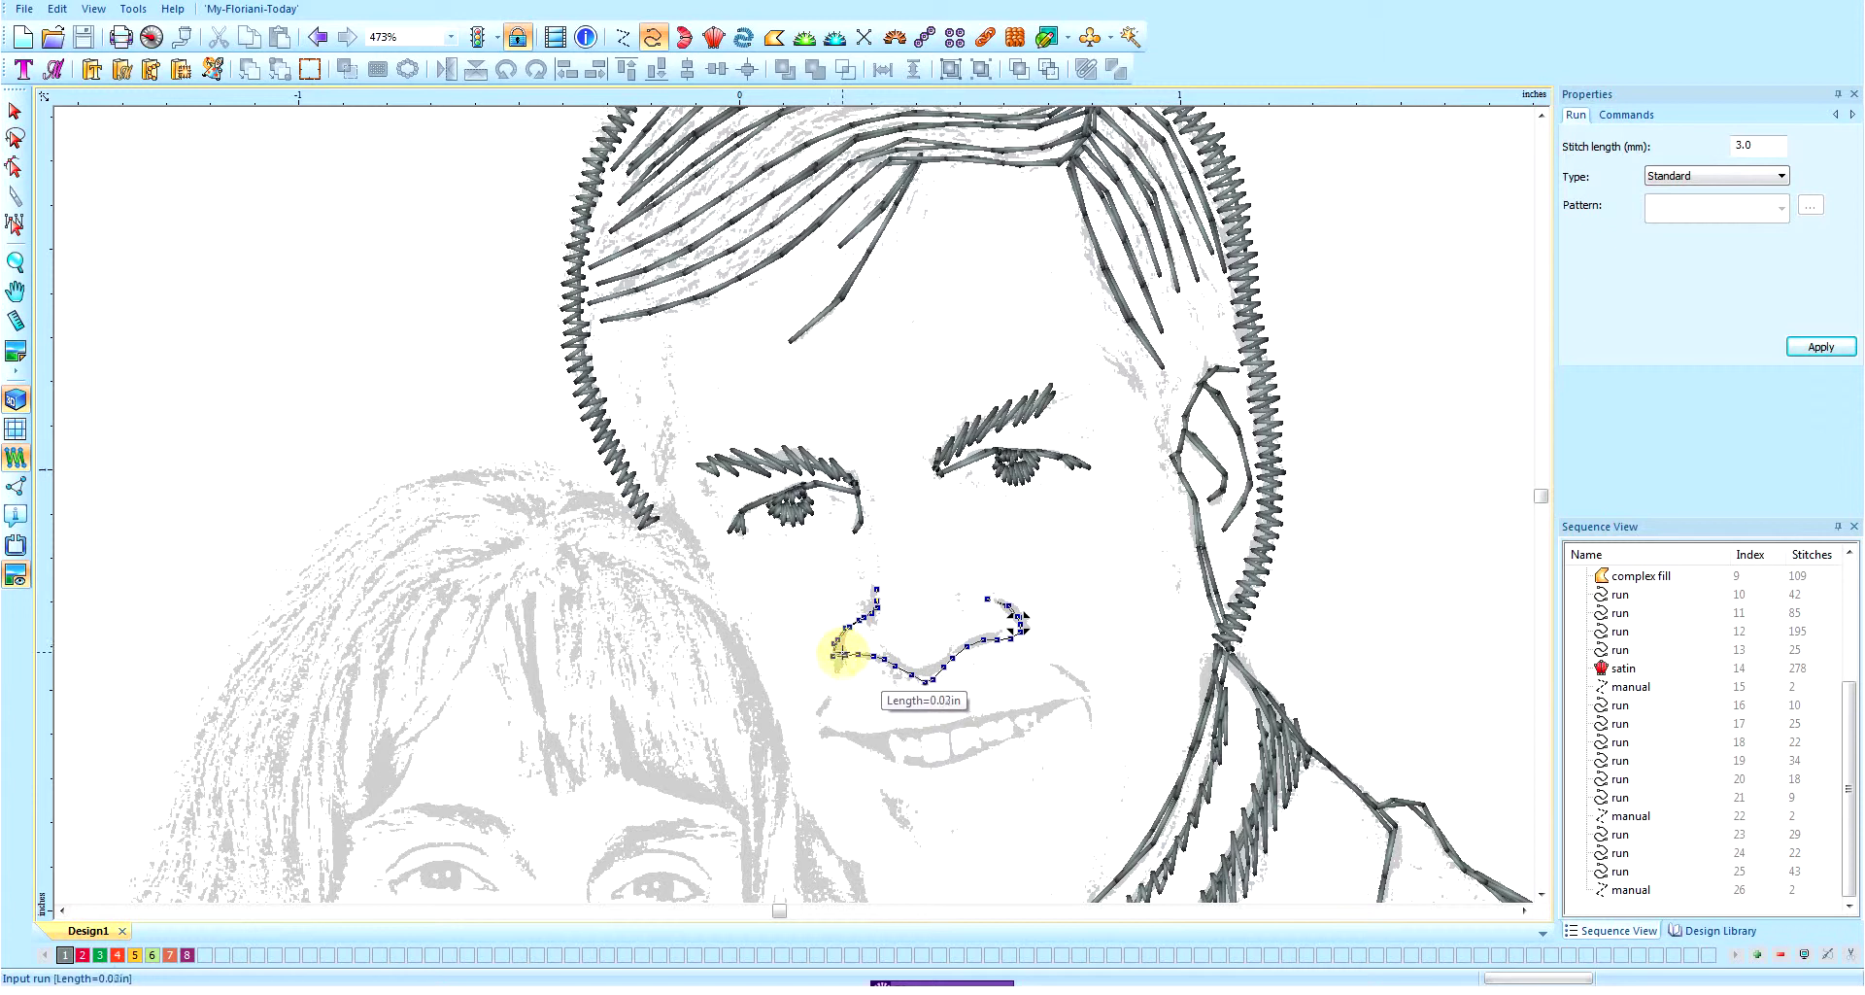
- Retrace the run along the nose's underside past the tip to its starting nostril, and finish it
click(881, 662)
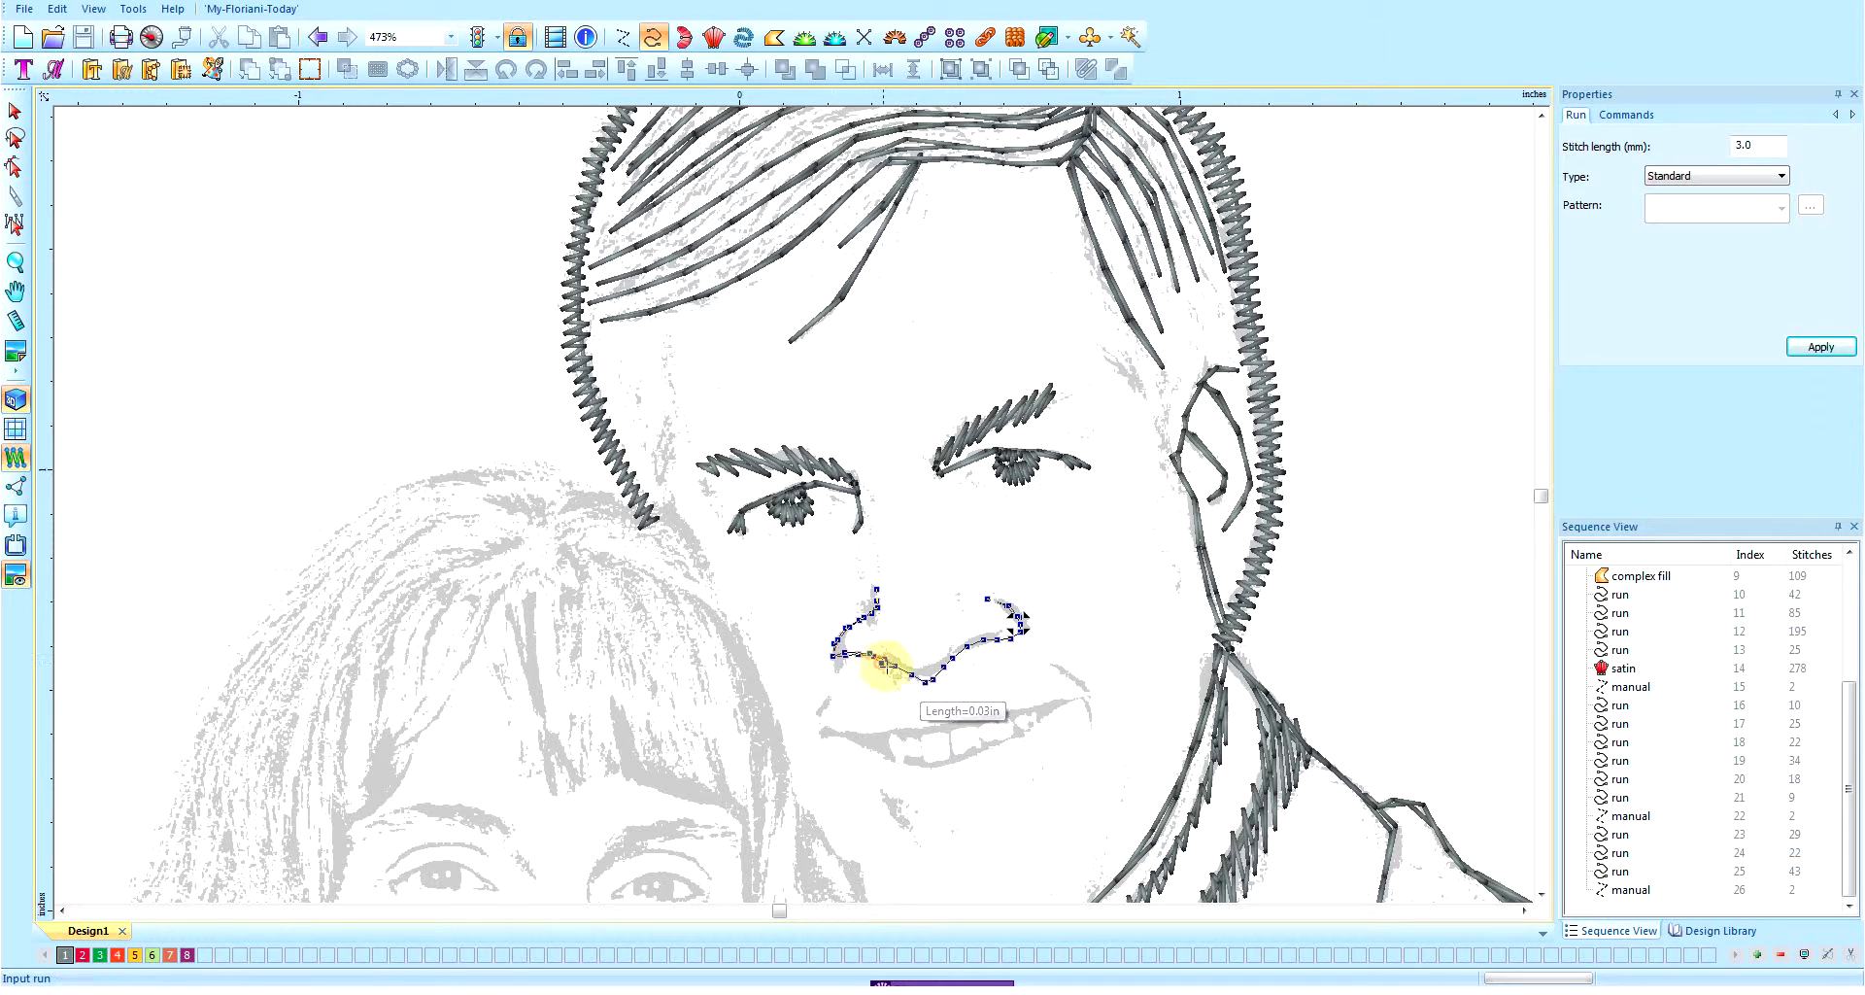
click(897, 667)
click(912, 677)
click(931, 682)
click(948, 660)
click(959, 649)
click(976, 643)
click(1000, 639)
click(1016, 633)
click(1020, 622)
key(Return)
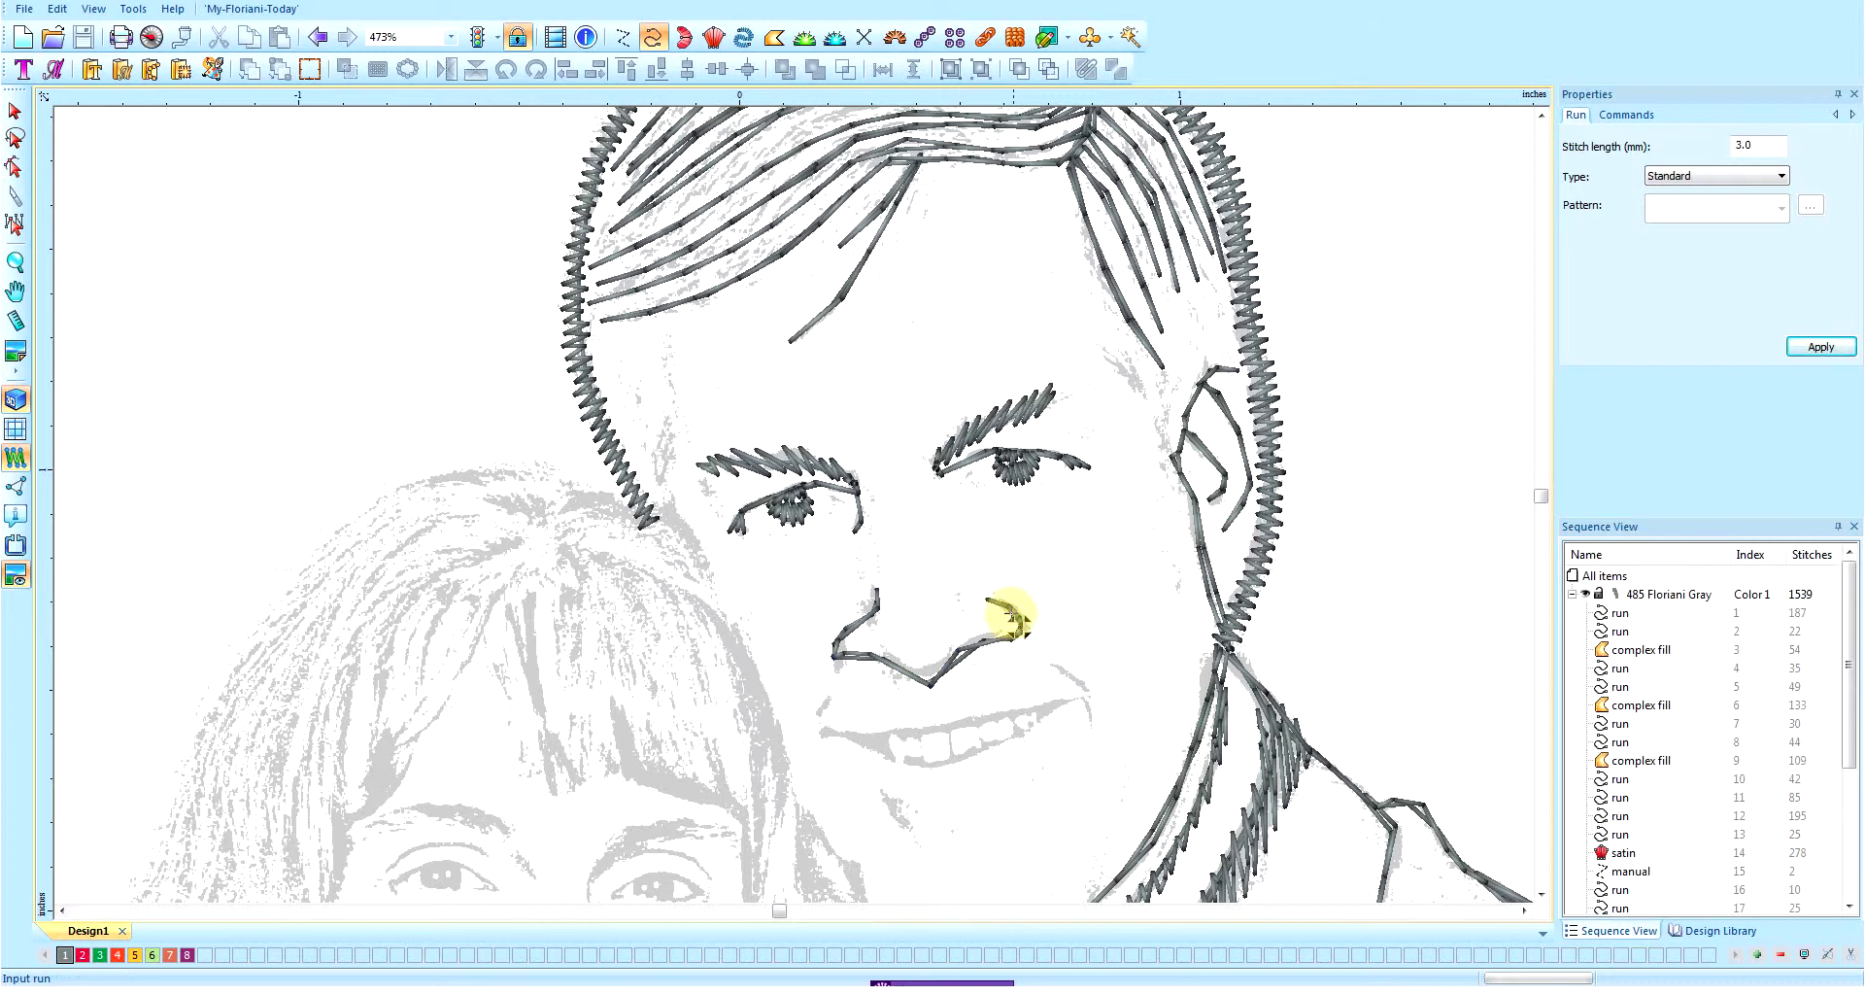
- Edit the nose run's outline, shifting points at the tip and on the underside beside it, and deselect the run
click(16, 171)
scroll(937, 696, up, 2)
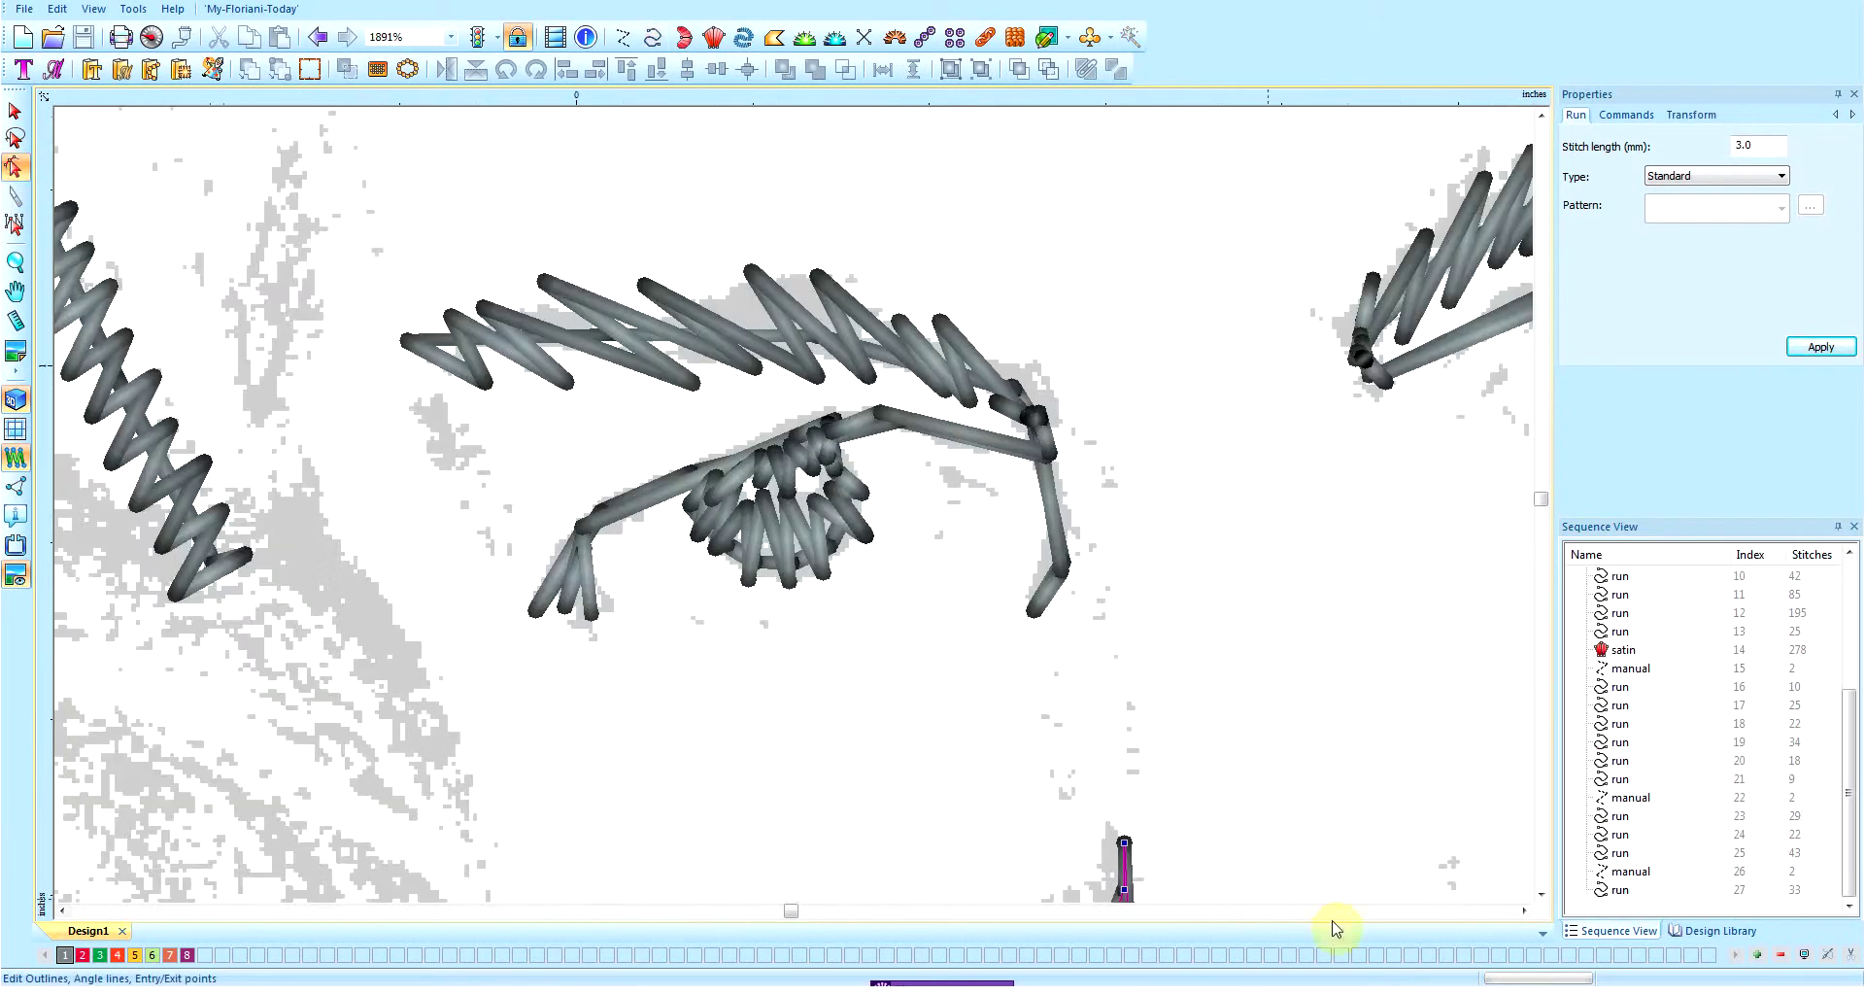
click(1540, 894)
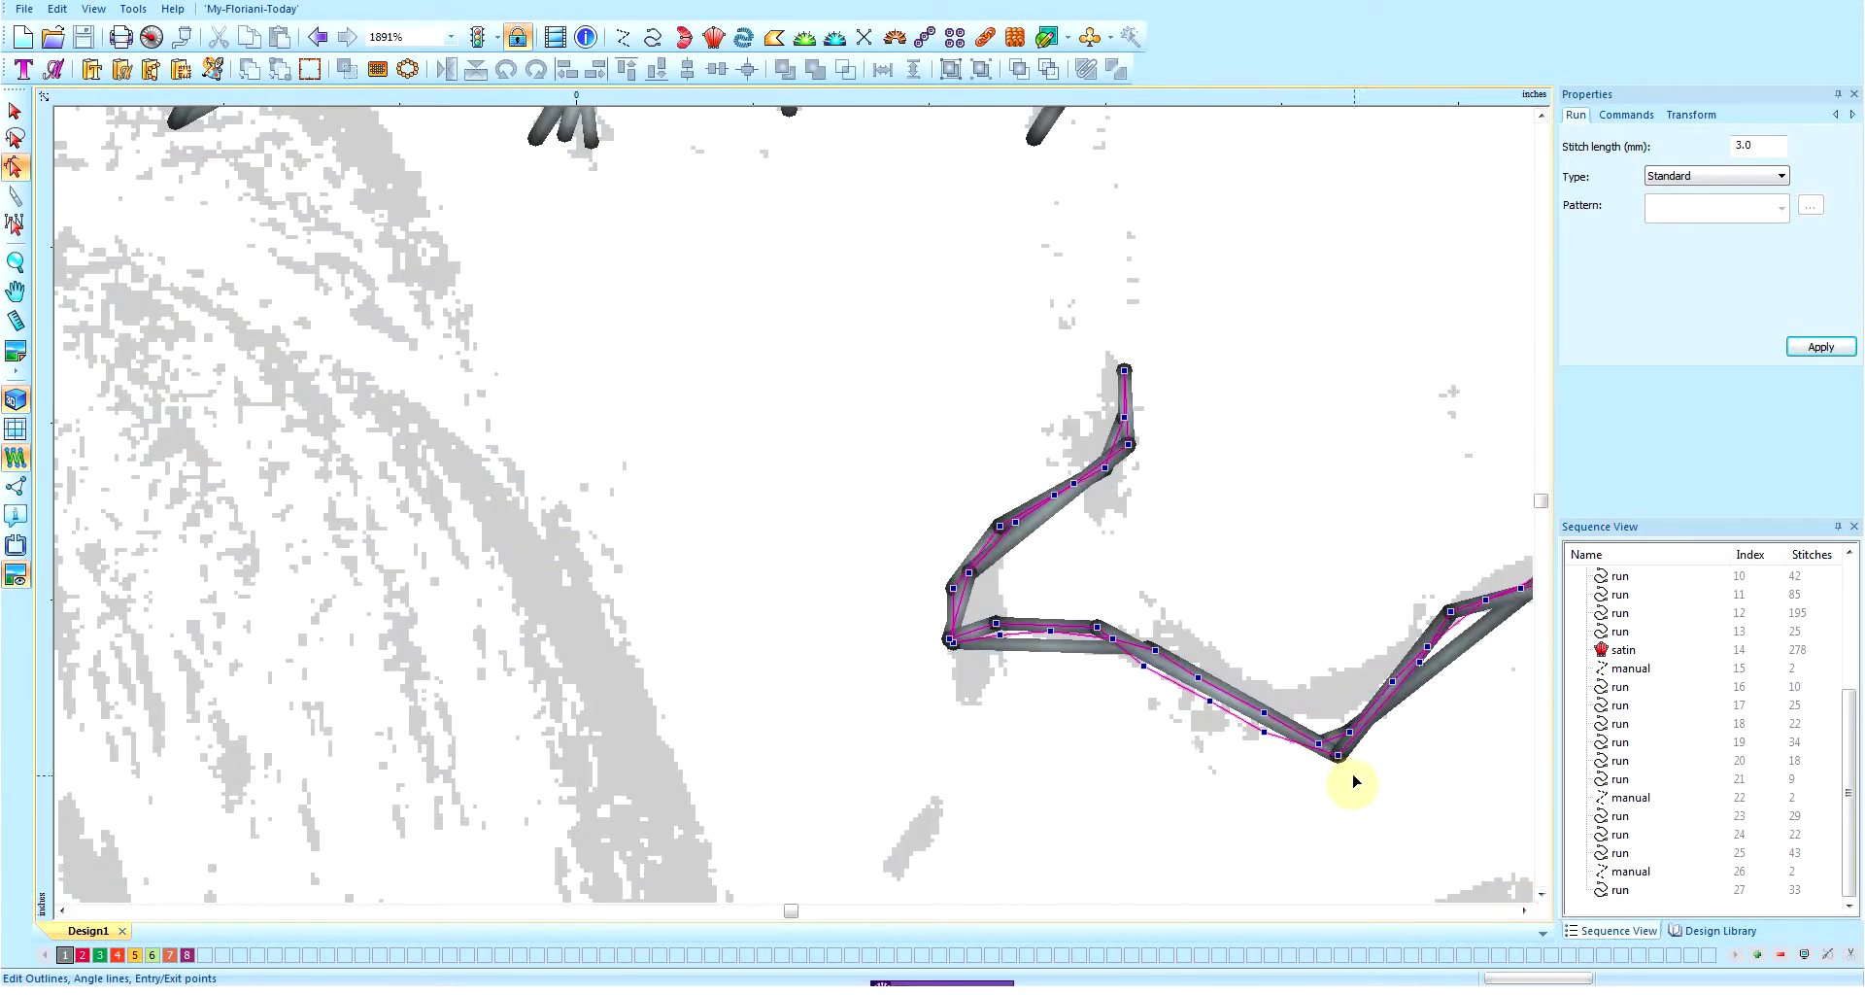
mouse_move(1319, 747)
mouse_down()
mouse_move(1338, 756)
mouse_move(1252, 749)
mouse_move(1266, 720)
mouse_move(1212, 712)
mouse_move(1204, 692)
mouse_move(1351, 737)
mouse_up()
right_click(1365, 736)
click(1402, 748)
drag(1455, 614, 1470, 625)
right_click(1470, 624)
click(1534, 638)
scroll(1421, 584, down, 2)
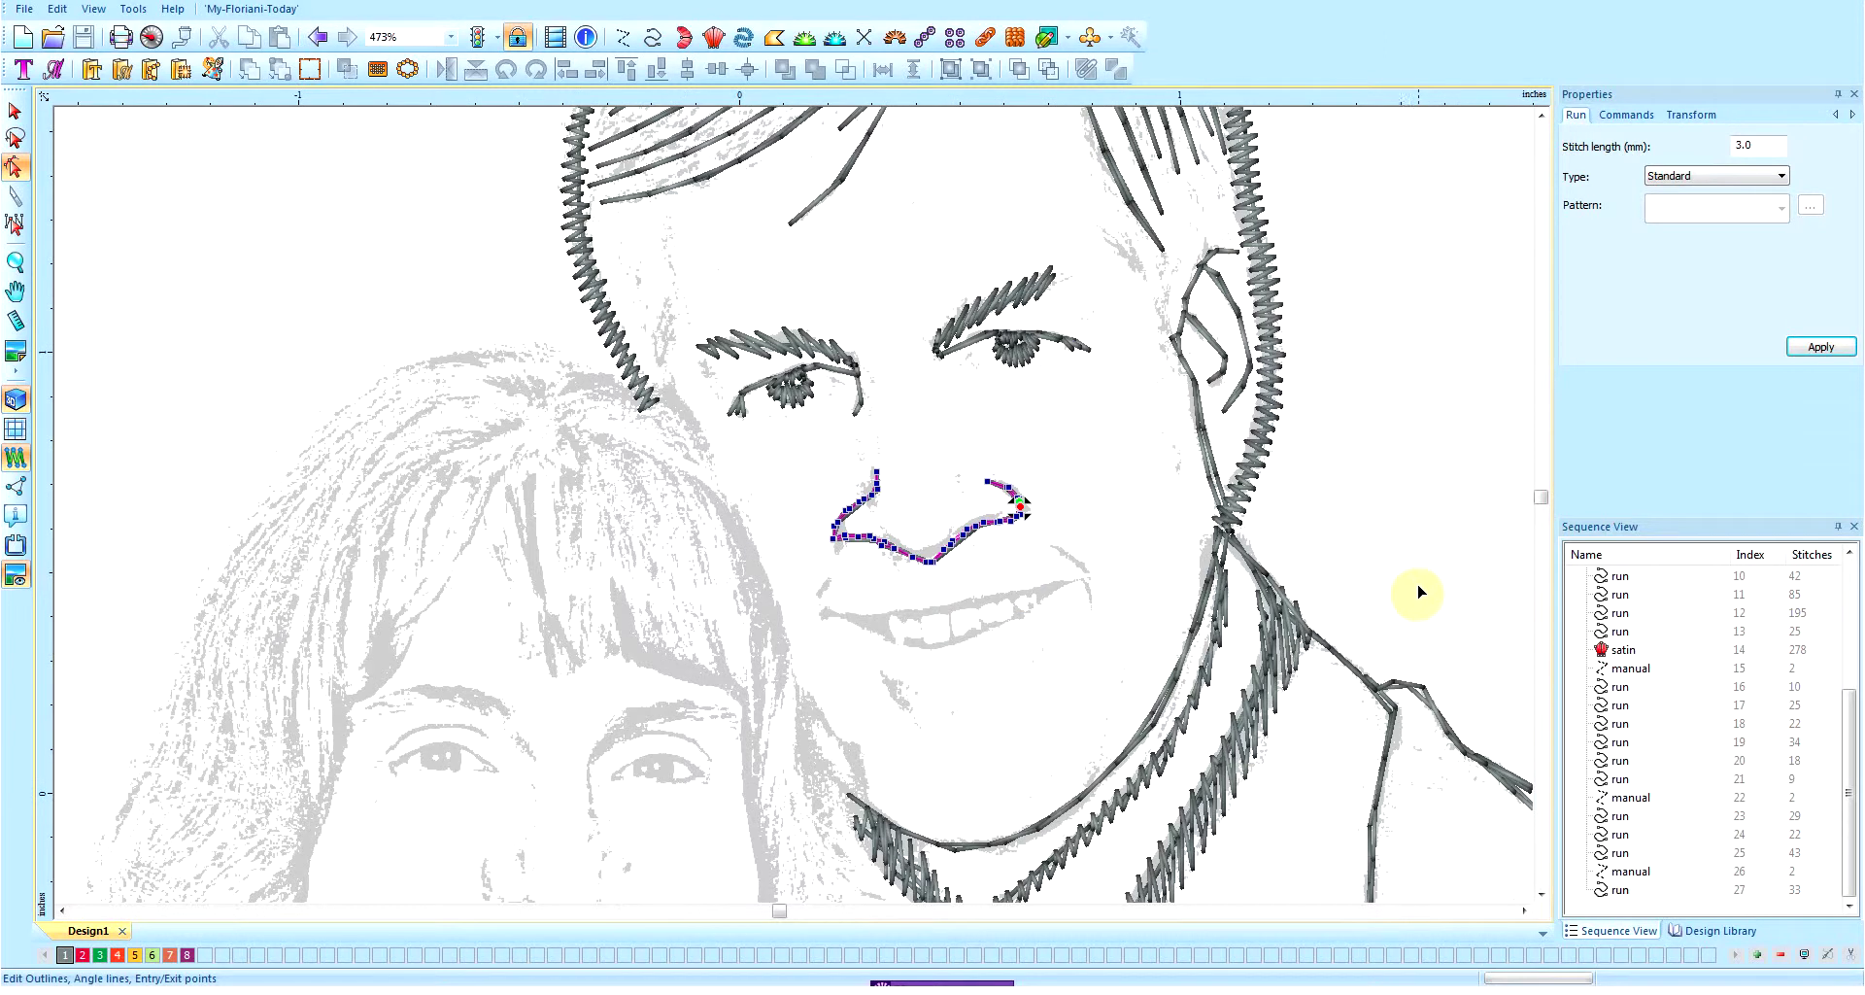
click(14, 109)
click(214, 197)
- Compare the stitched portrait with and without the photo backdrop, at whole-design and face view
scroll(270, 258, down, 2)
scroll(270, 258, up, 1)
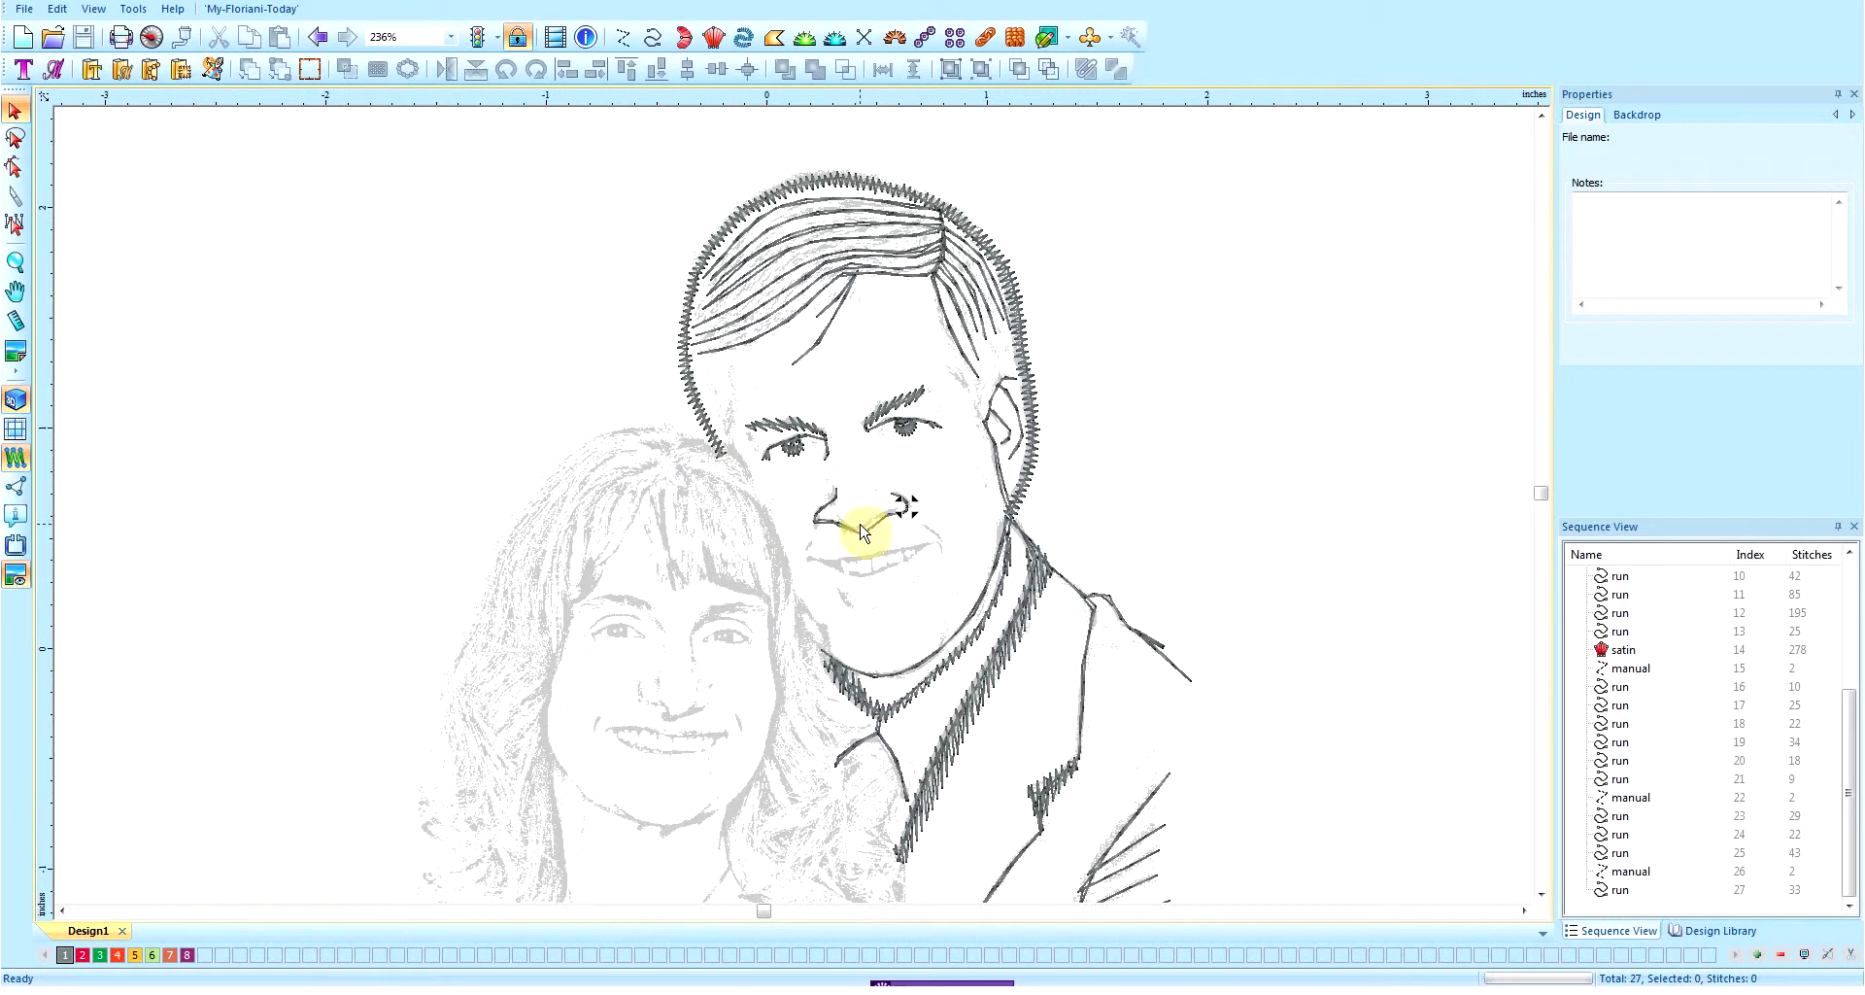
key(b)
key(b)
key(b)
key(b)
key(b)
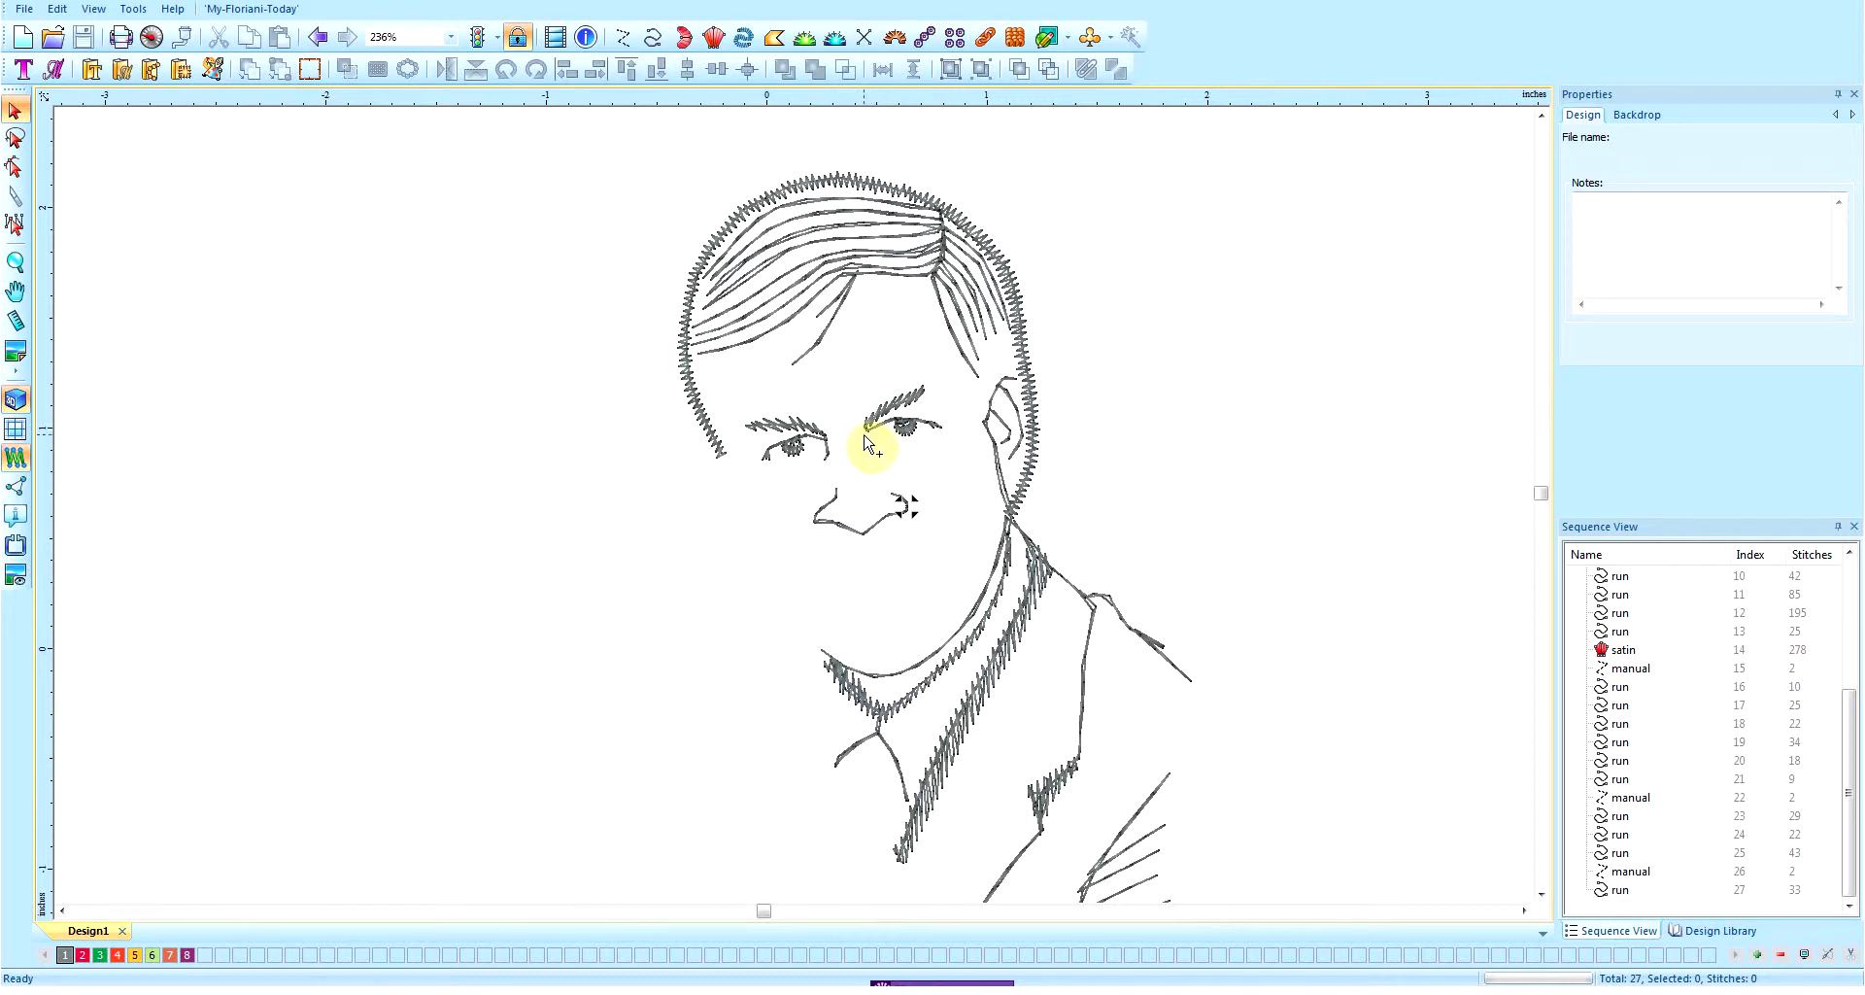
scroll(874, 510, down, 1)
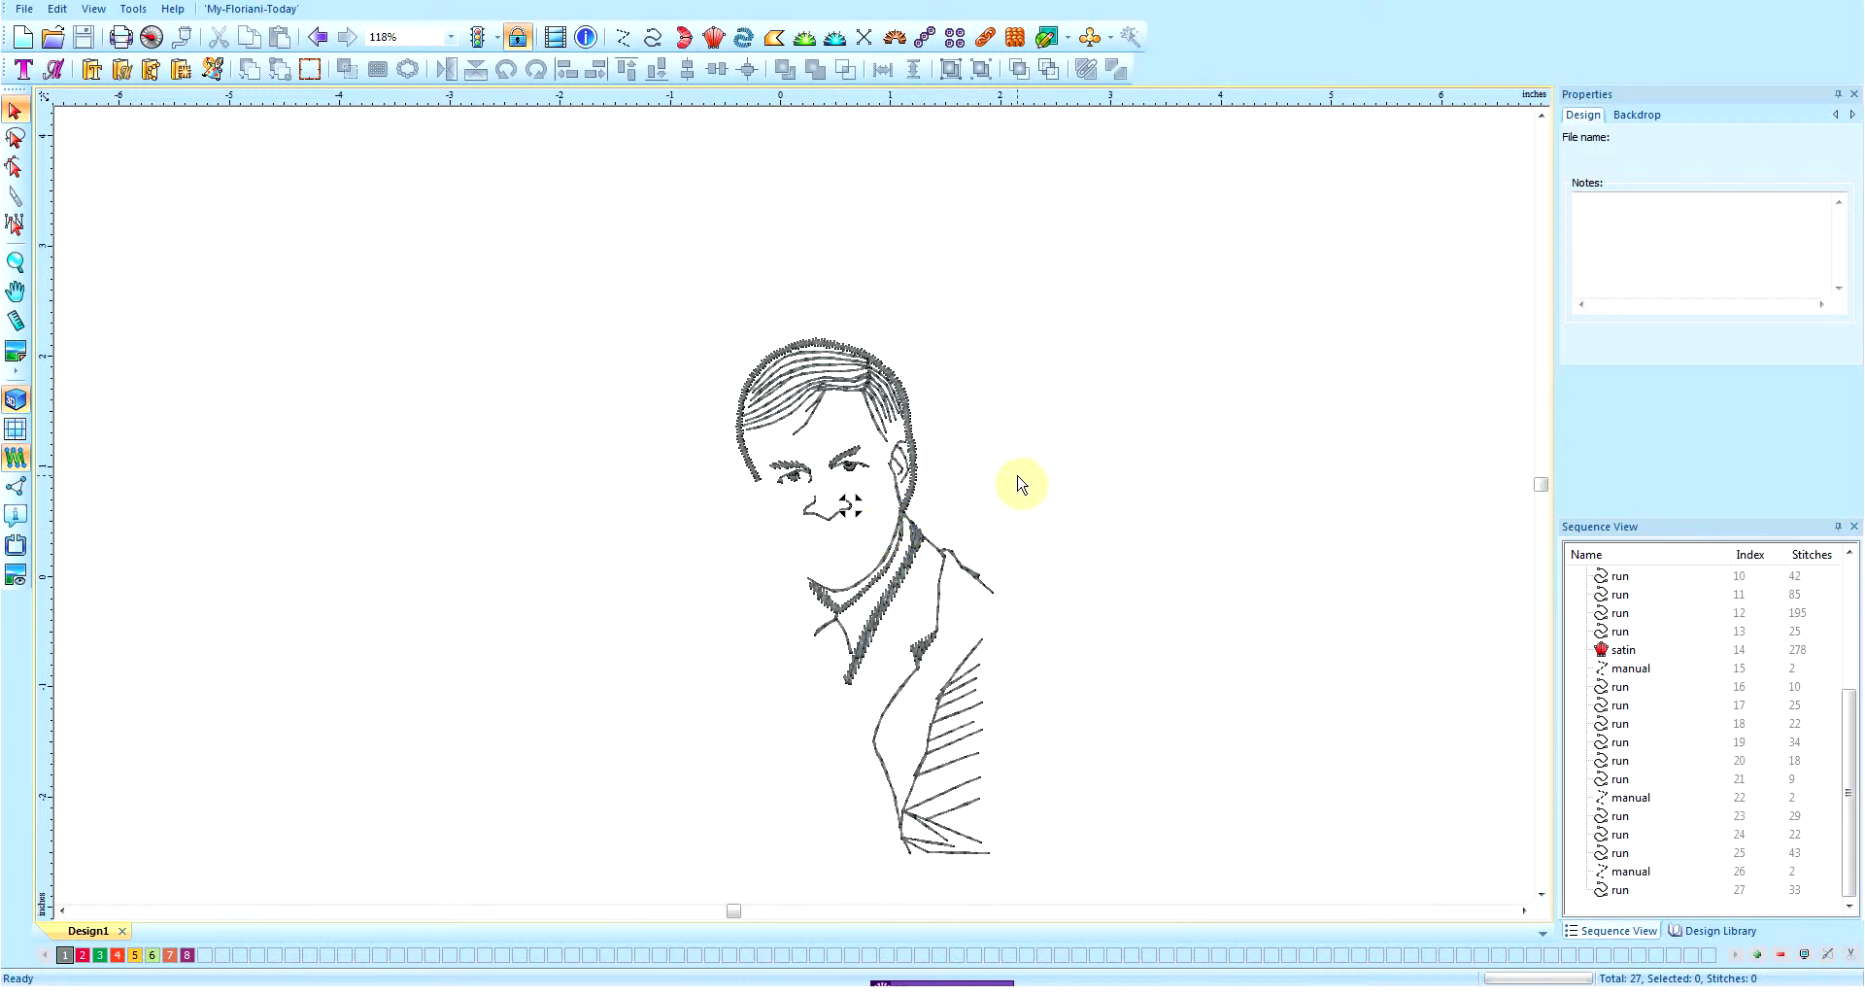
scroll(1026, 481, up, 1)
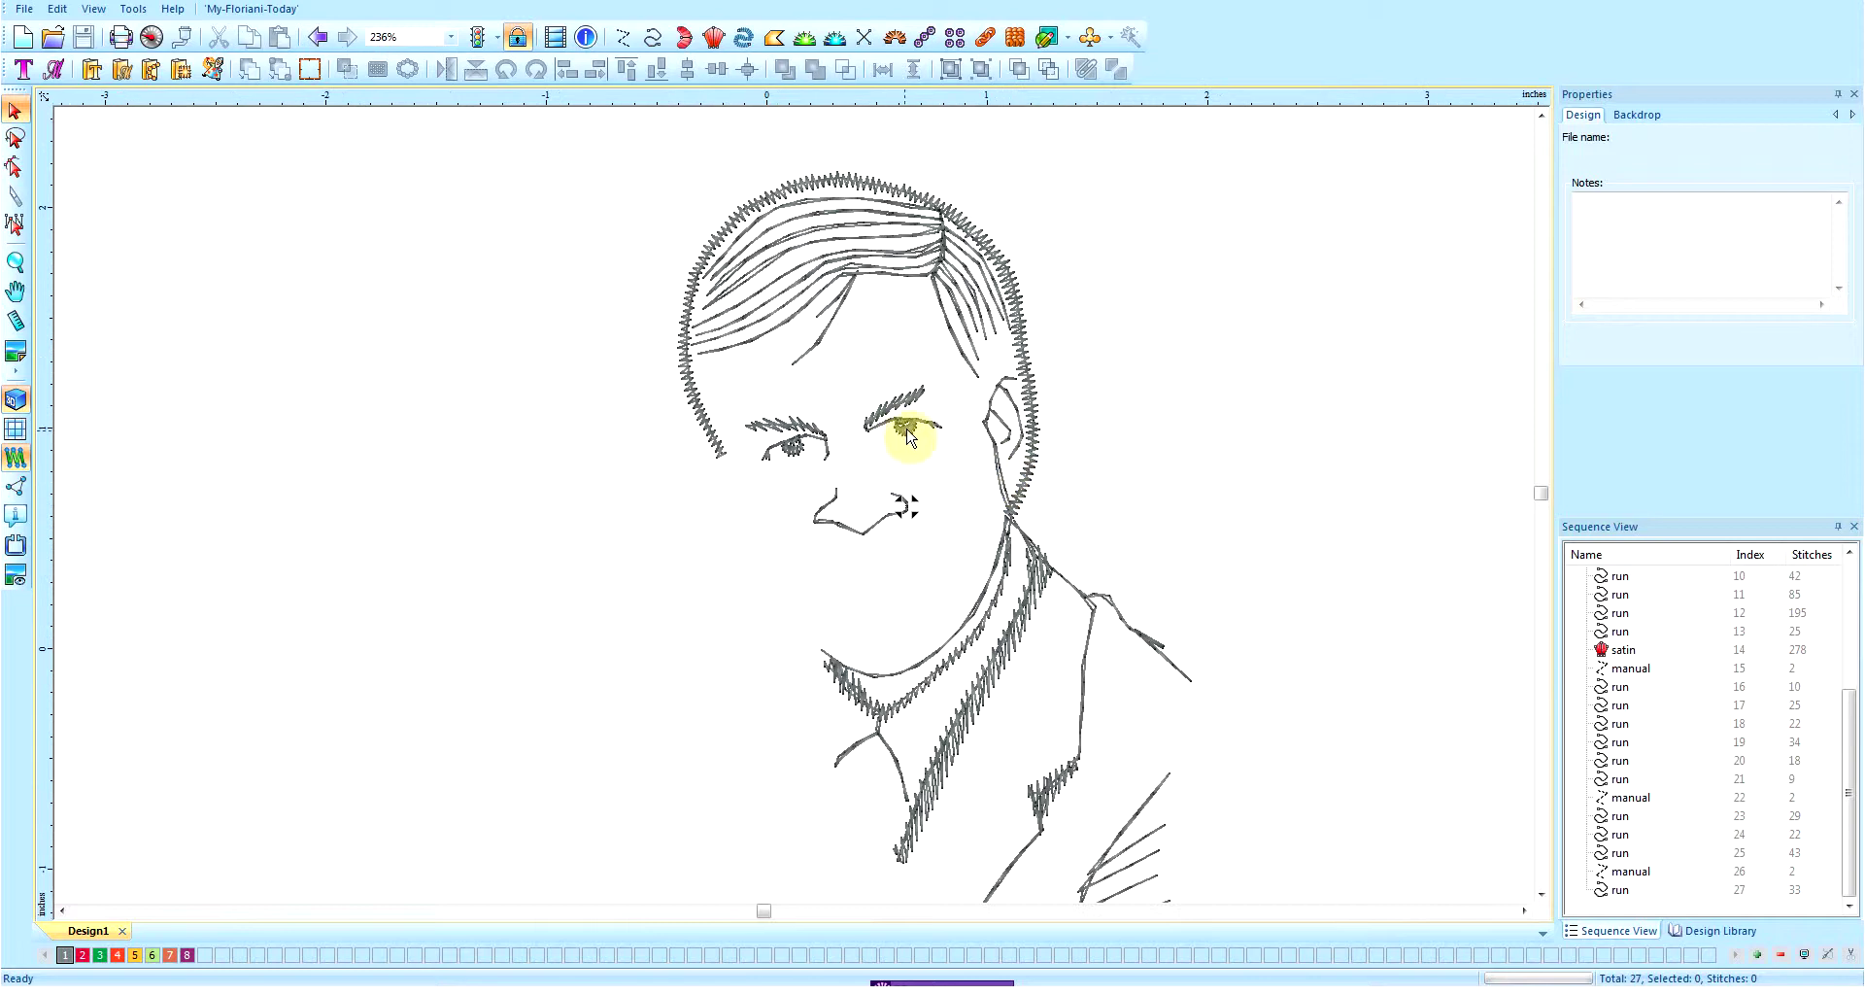